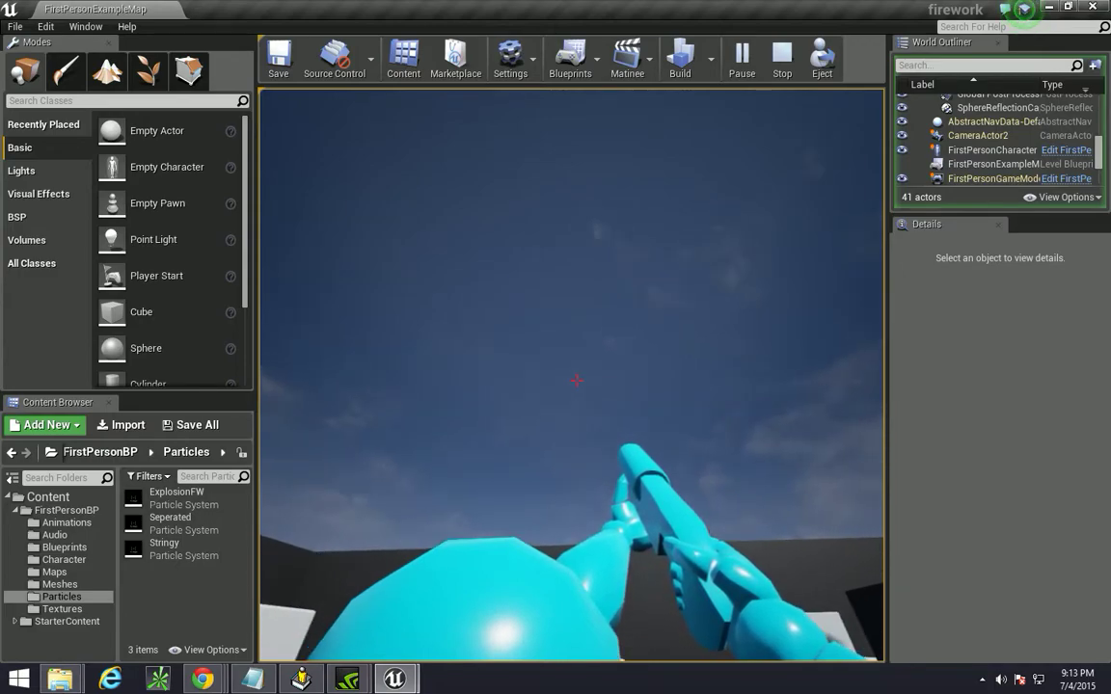
Fire two projectiles and walk forward in play mode, then end the play session.
left_click(576, 380)
left_click(576, 379)
left_click(576, 380)
left_click(577, 379)
left_click(576, 380)
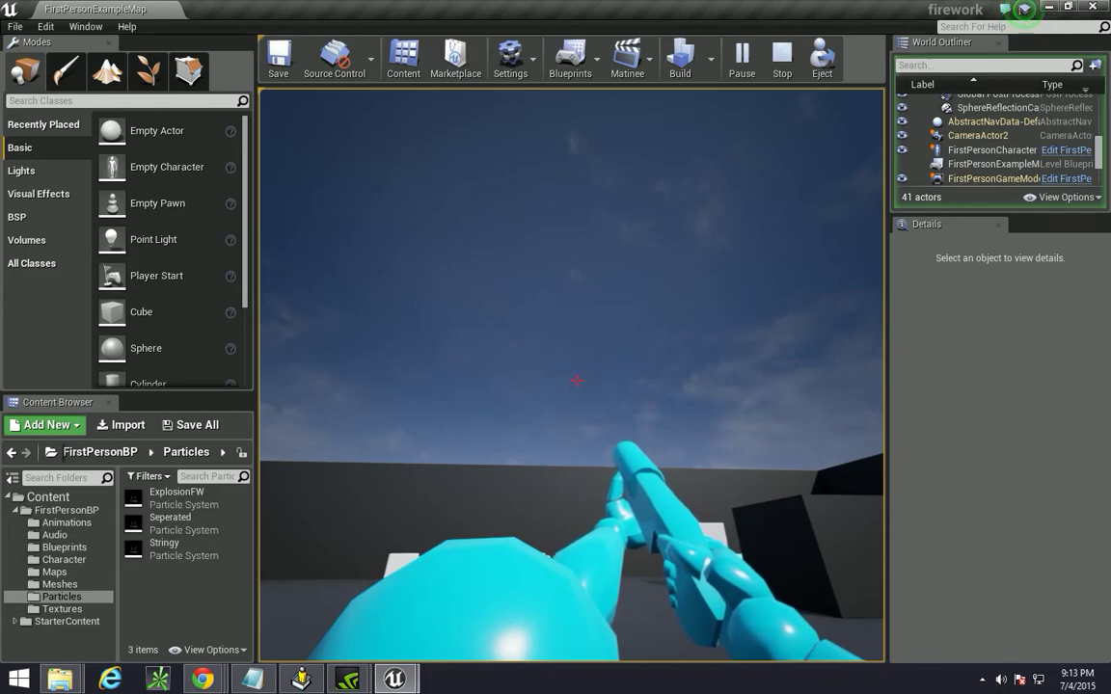
key("w")
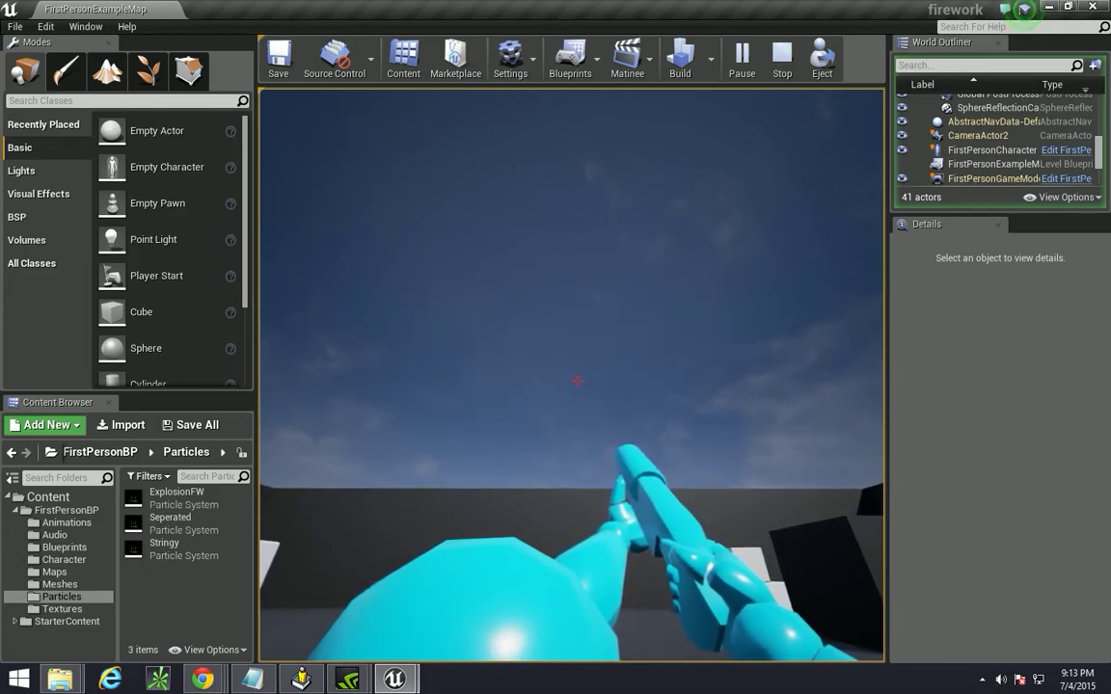
key("Escape")
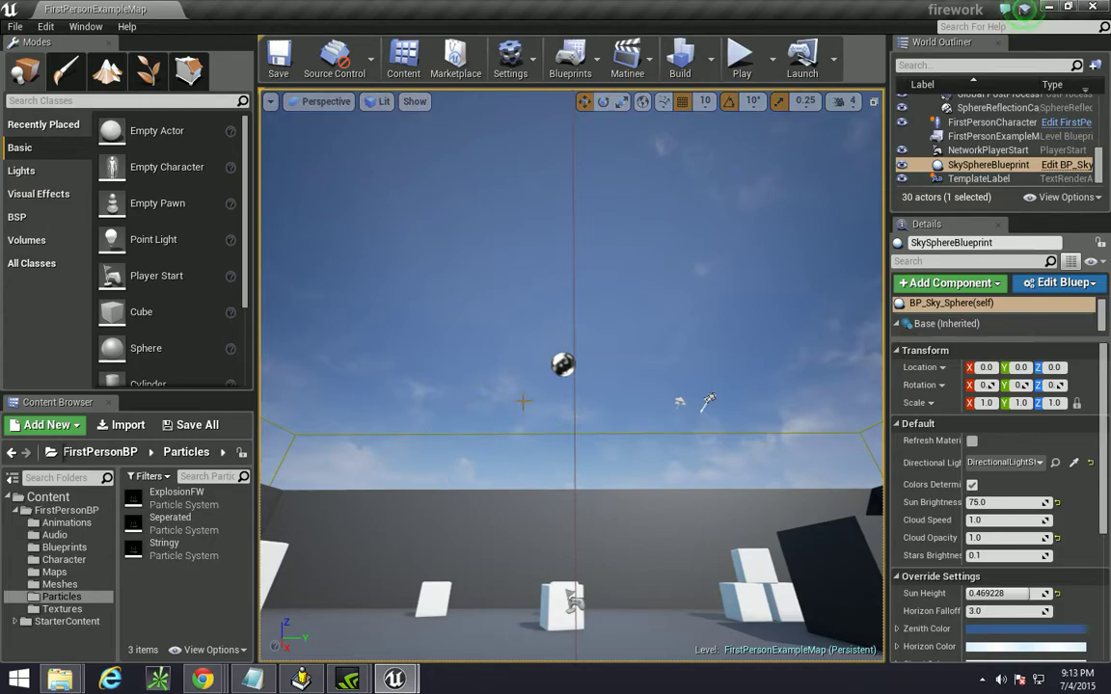
Switch to the FireworkShow project and redock and resize the Content Browser and Modes panels.
left_click(1048, 6)
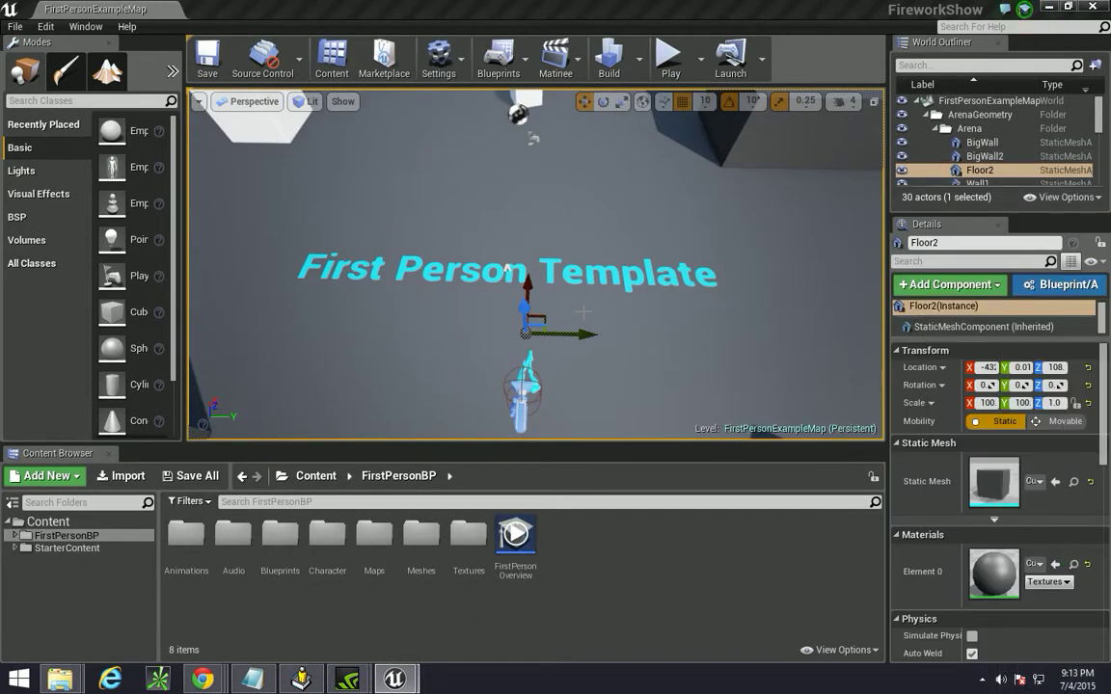
right_click_drag(583, 311, 579, 285)
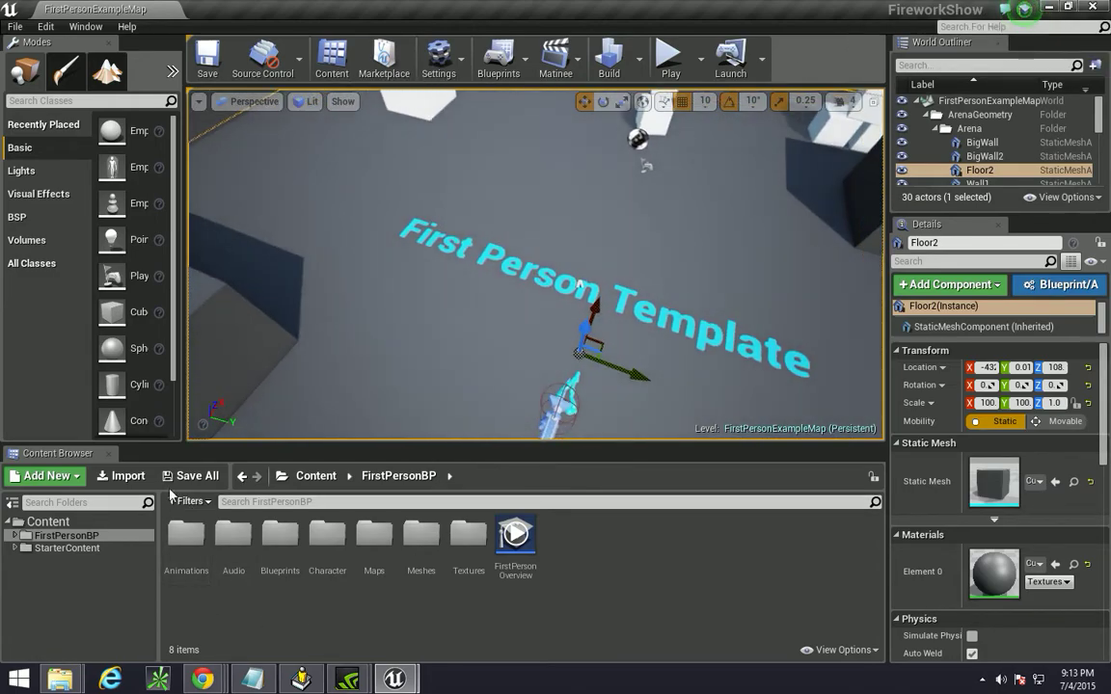
left_click(109, 453)
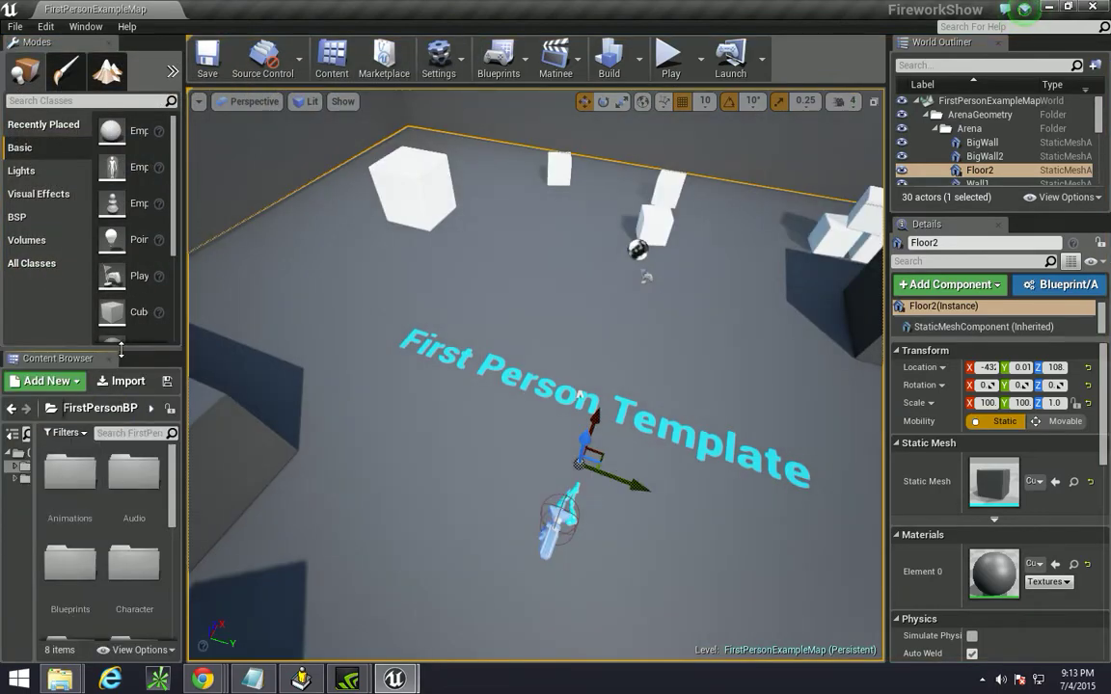
left_click_drag(120, 352, 121, 433)
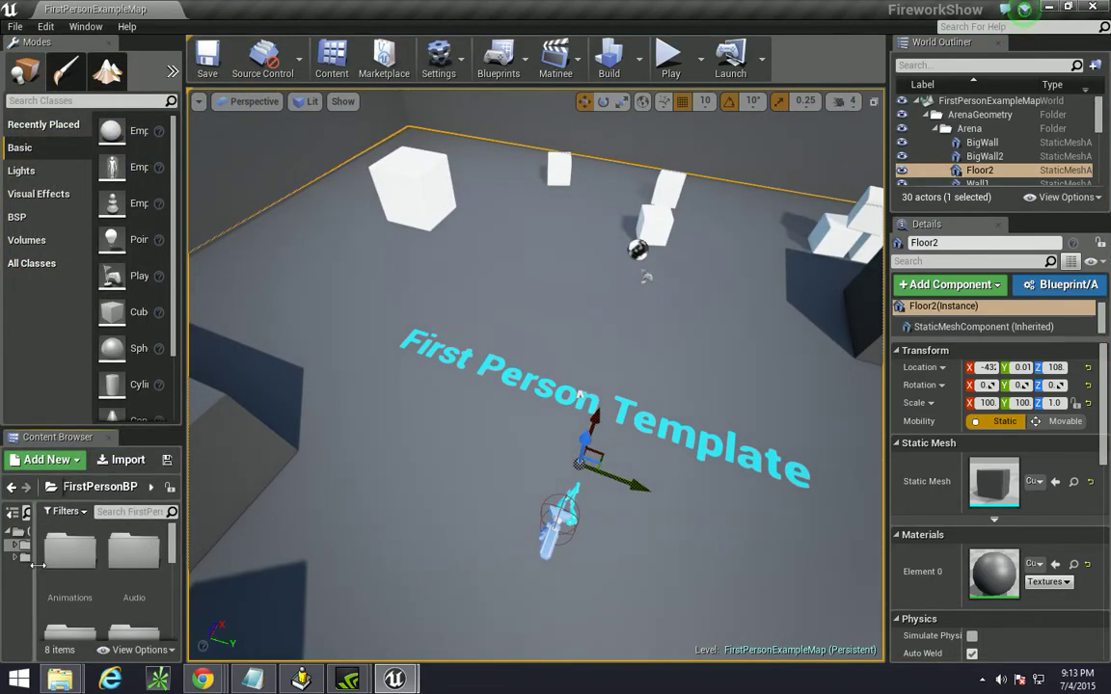
left_click_drag(36, 565, 252, 566)
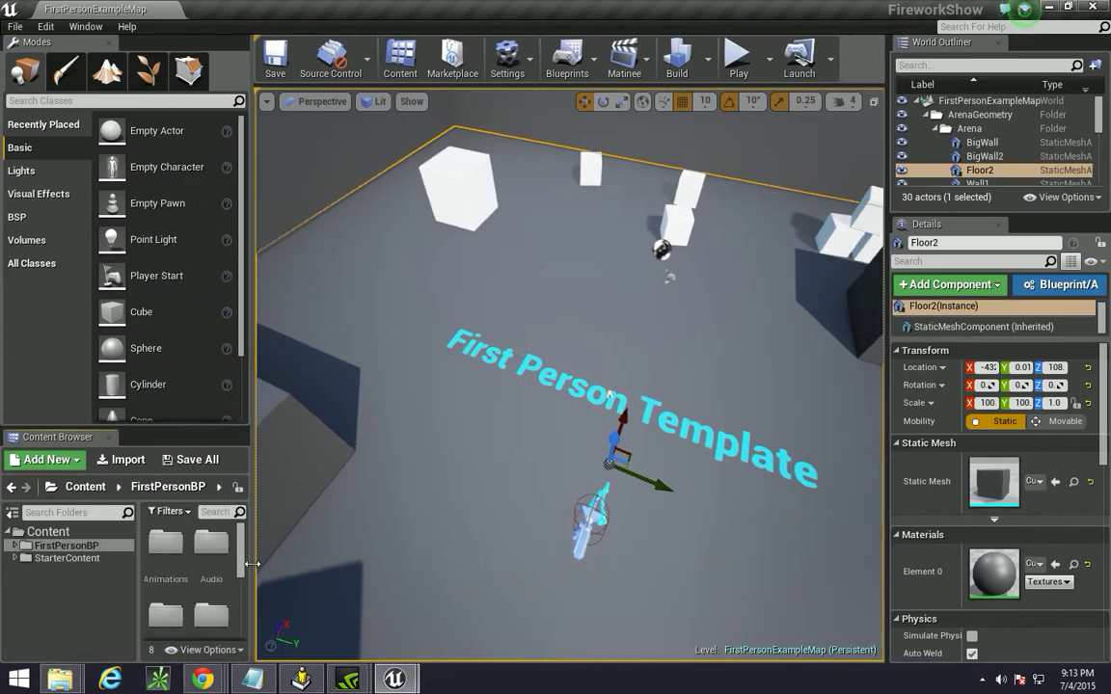
right_click_drag(564, 388, 533, 388)
Select and frame the FirstPersonCharacter in the level, then open its blueprint for editing.
left_click(554, 363)
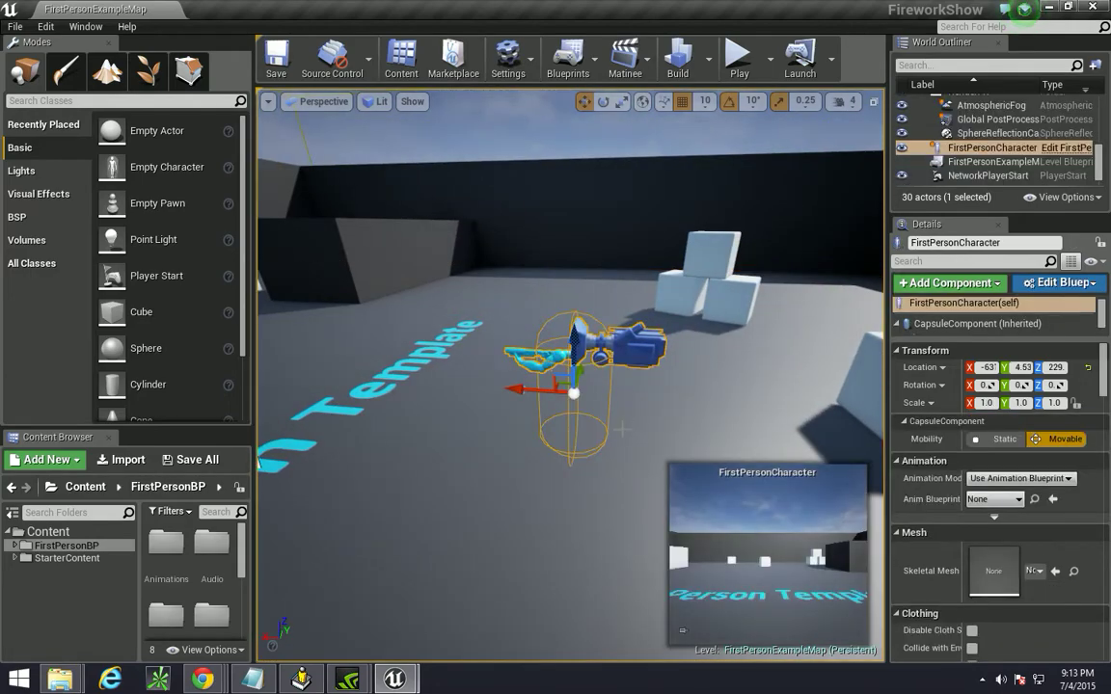
key("f")
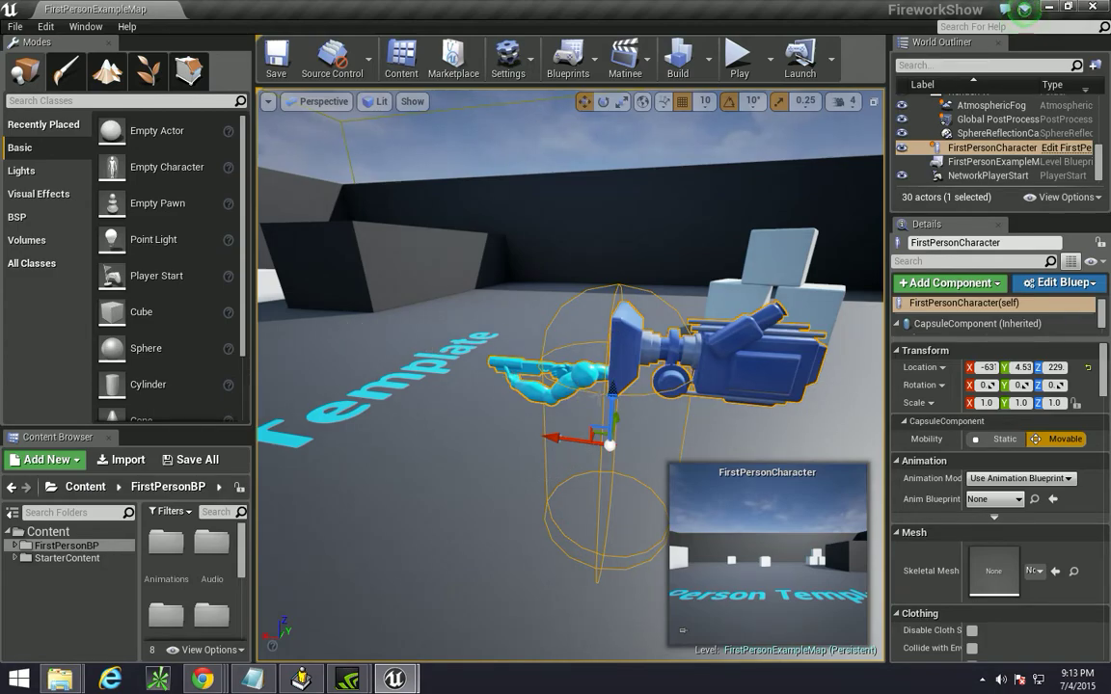
left_click_drag(569, 376, 781, 383, "alt")
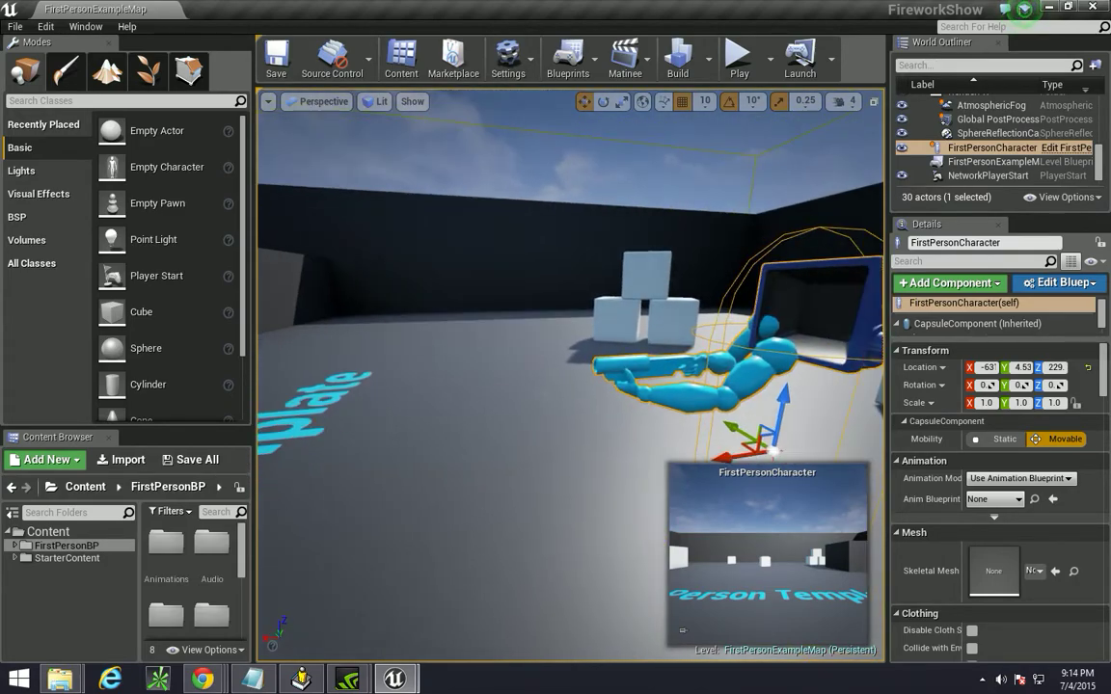
left_click(1060, 151)
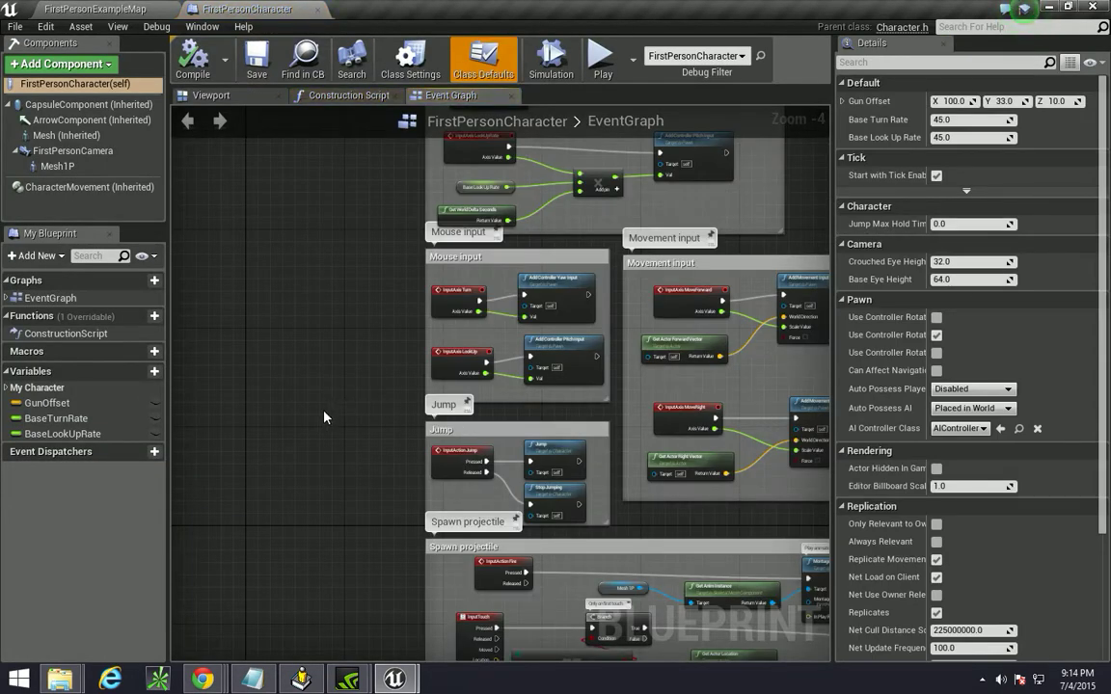
Pan and zoom the Event Graph to inspect the projectile-spawn nodes.
right_click_drag(324, 416, 433, 335)
scroll(275, 376, "up", 2)
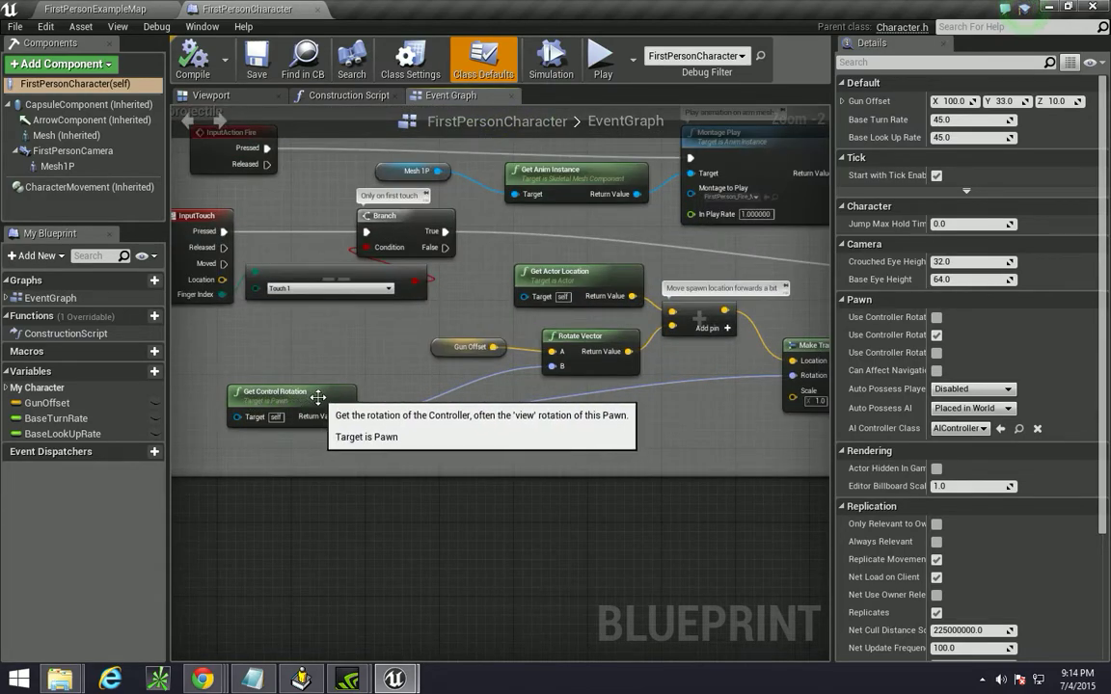
scroll(500, 422, "down", 3)
scroll(500, 423, "up", 2)
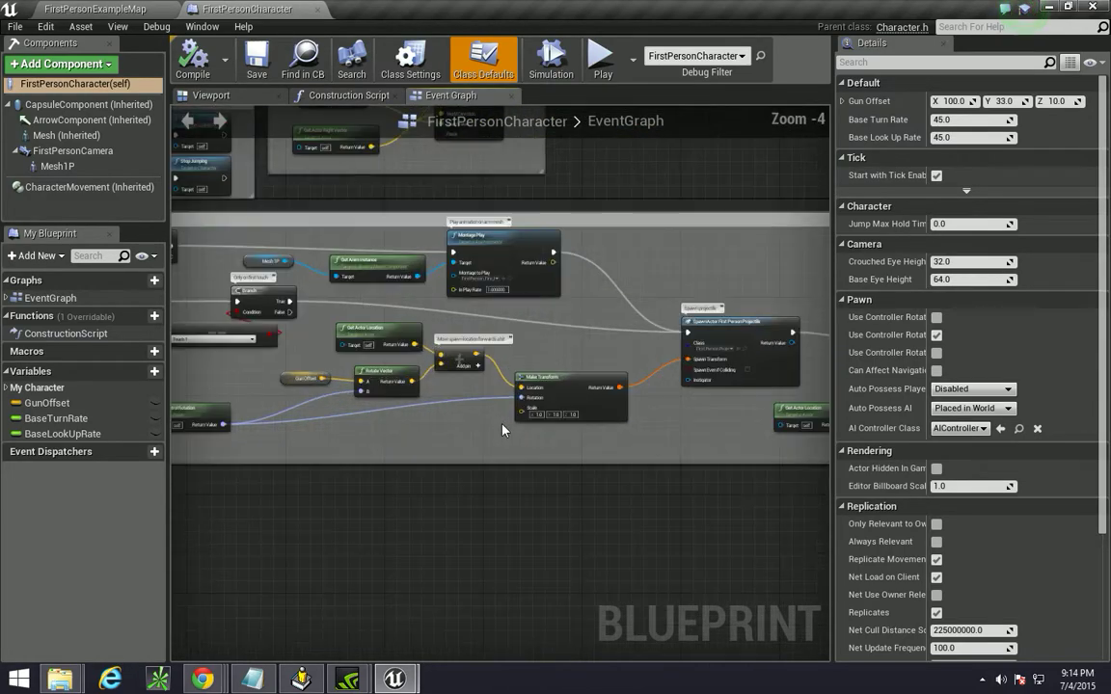
Set the Content Browser to List view and open FirstPerson_Skeleton from the Character folder.
left_click(106, 9)
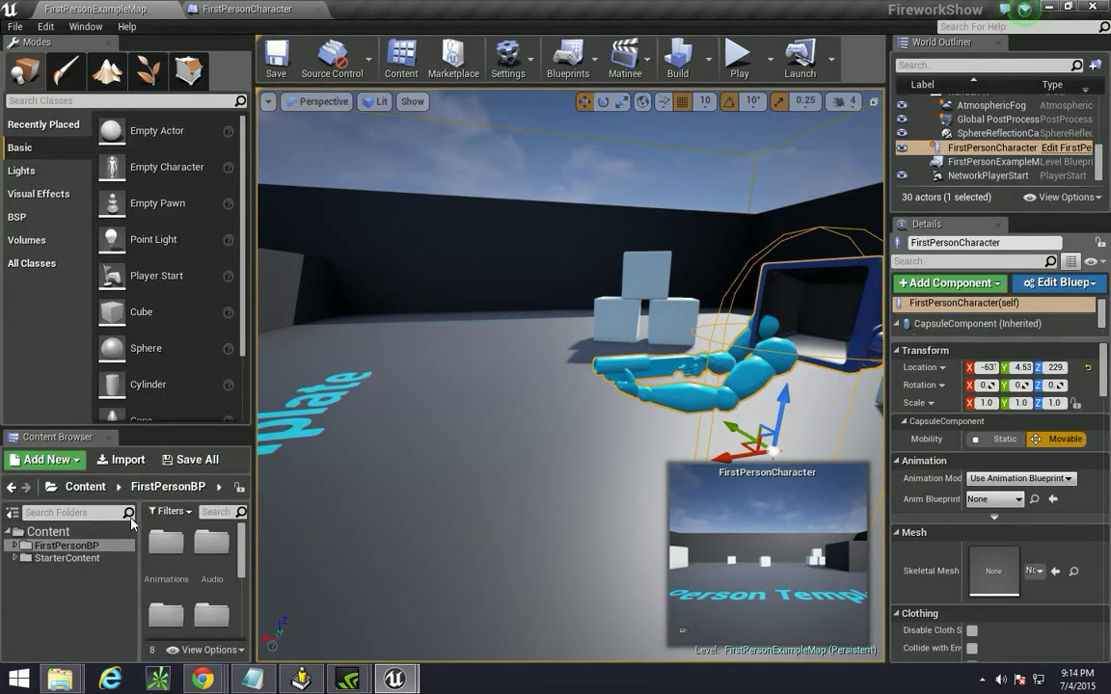
left_click_drag(140, 531, 87, 532)
left_click(204, 650)
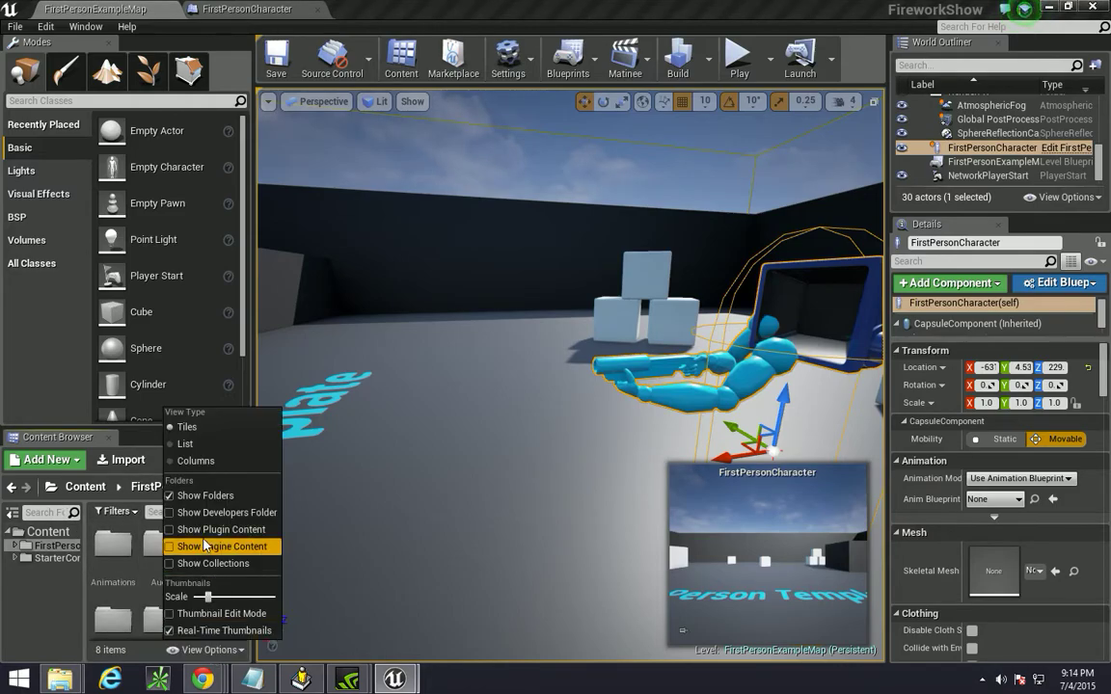
left_click(204, 443)
scroll(164, 574, "down", 2)
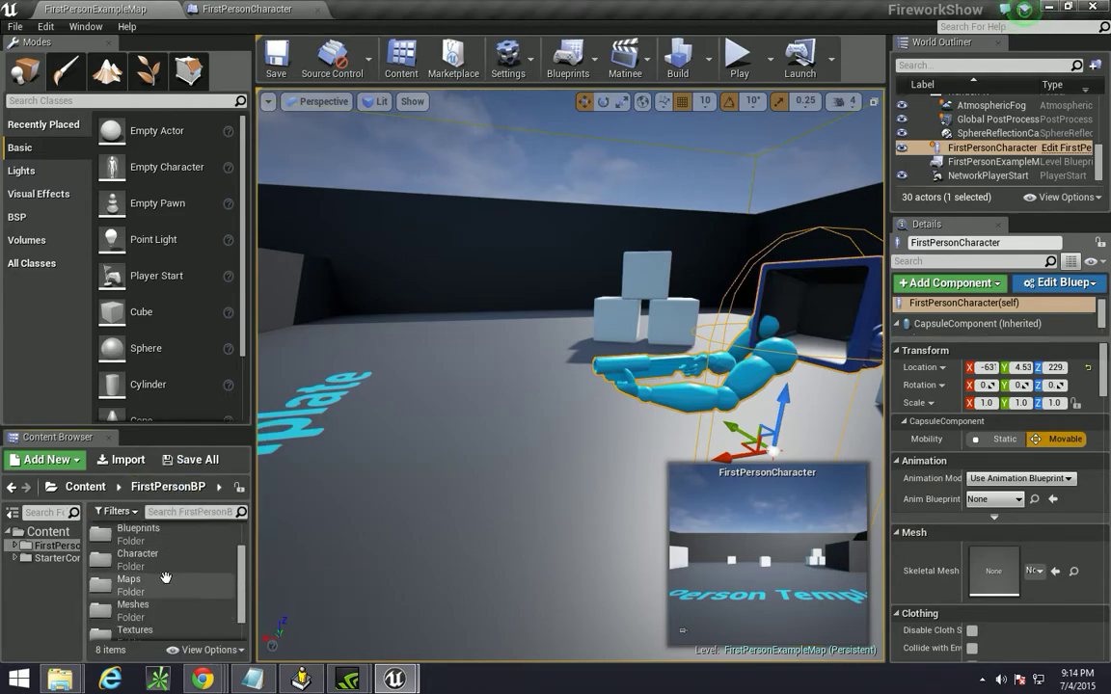
scroll(164, 574, "up", 1)
left_click(159, 581)
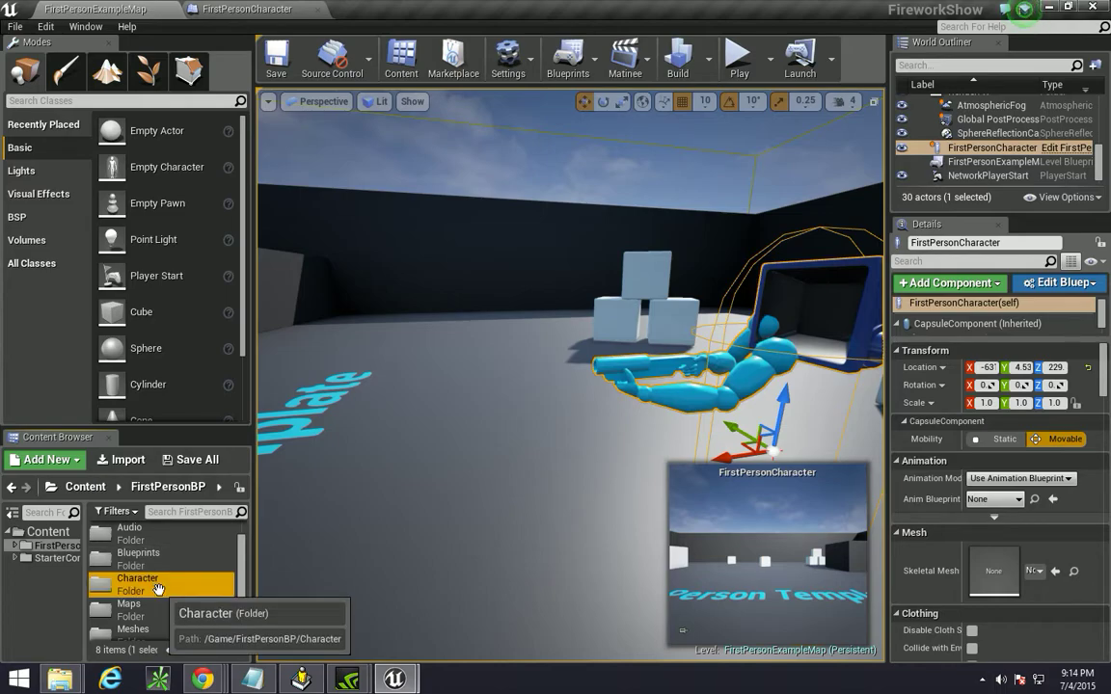
double_click(159, 583)
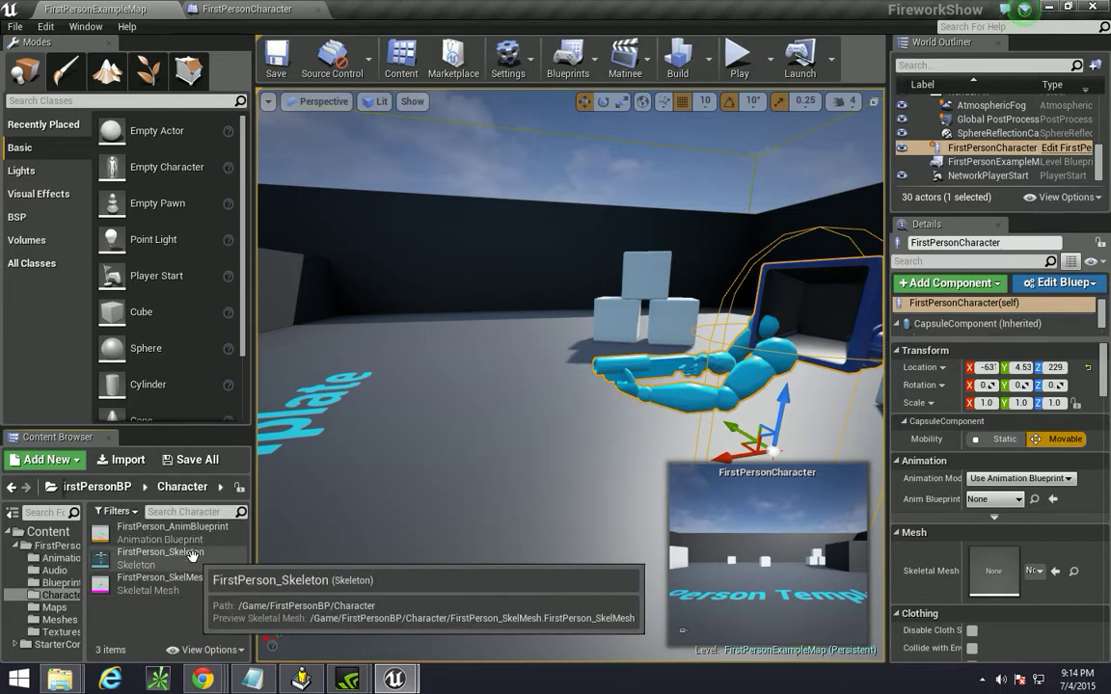
left_click(160, 557)
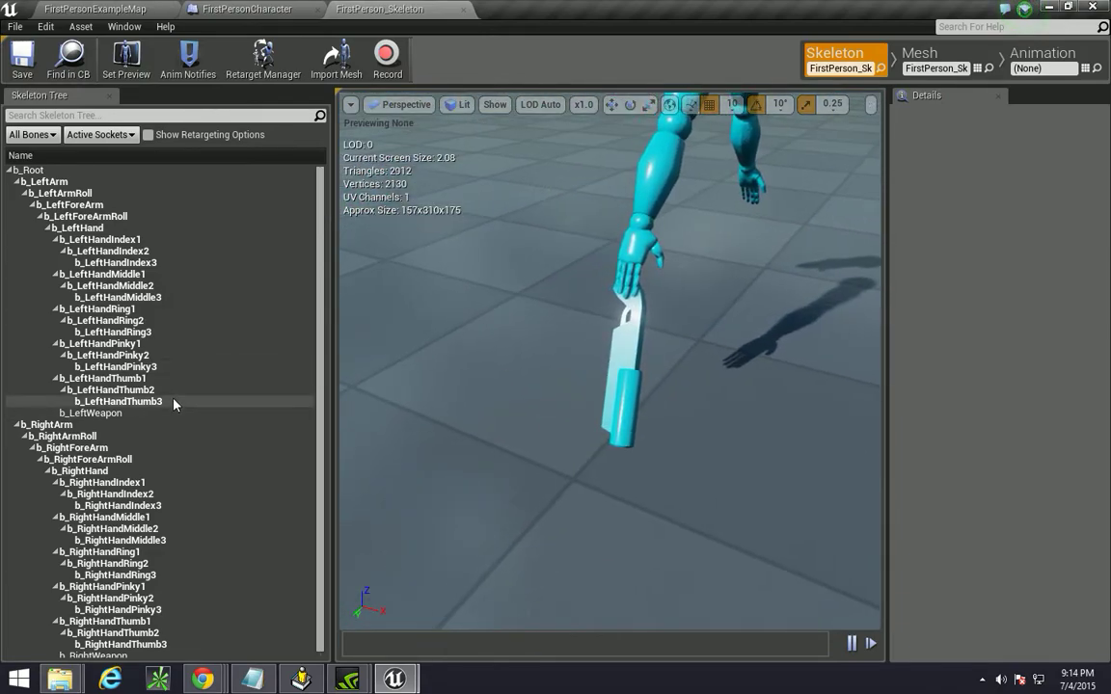
Browse the skeleton's hand bones and move the preview camera closer to the arms.
scroll(173, 444, "down", 1)
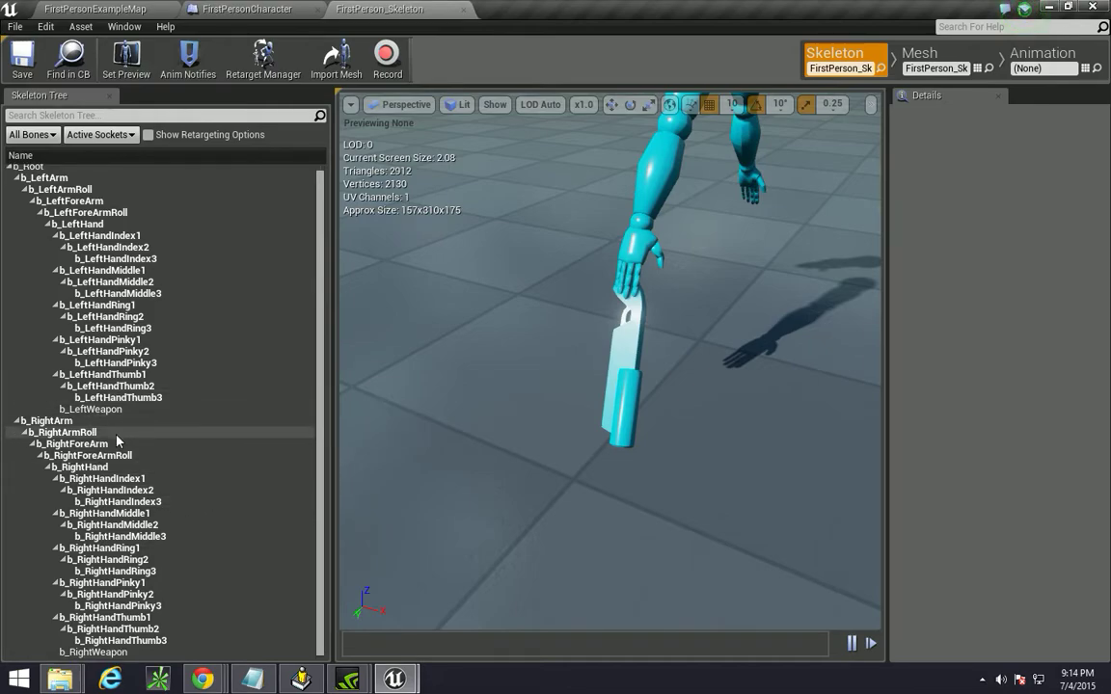
left_click(120, 640)
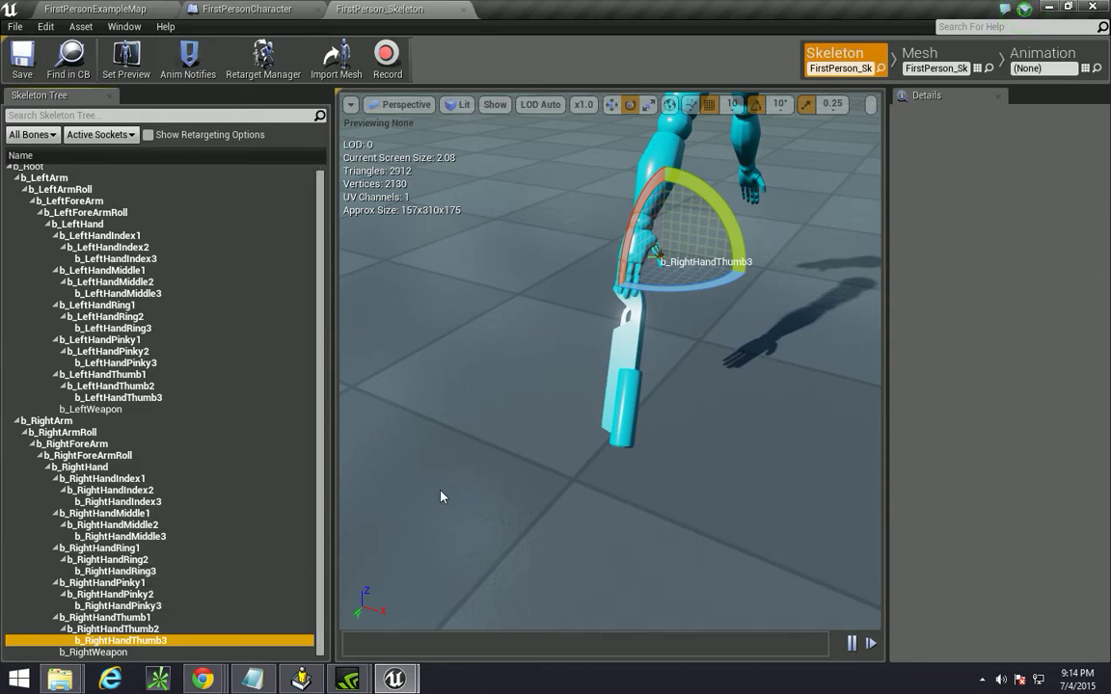
right_click_drag(395, 440, 396, 414)
right_click_drag(596, 328, 597, 327)
left_click(598, 325)
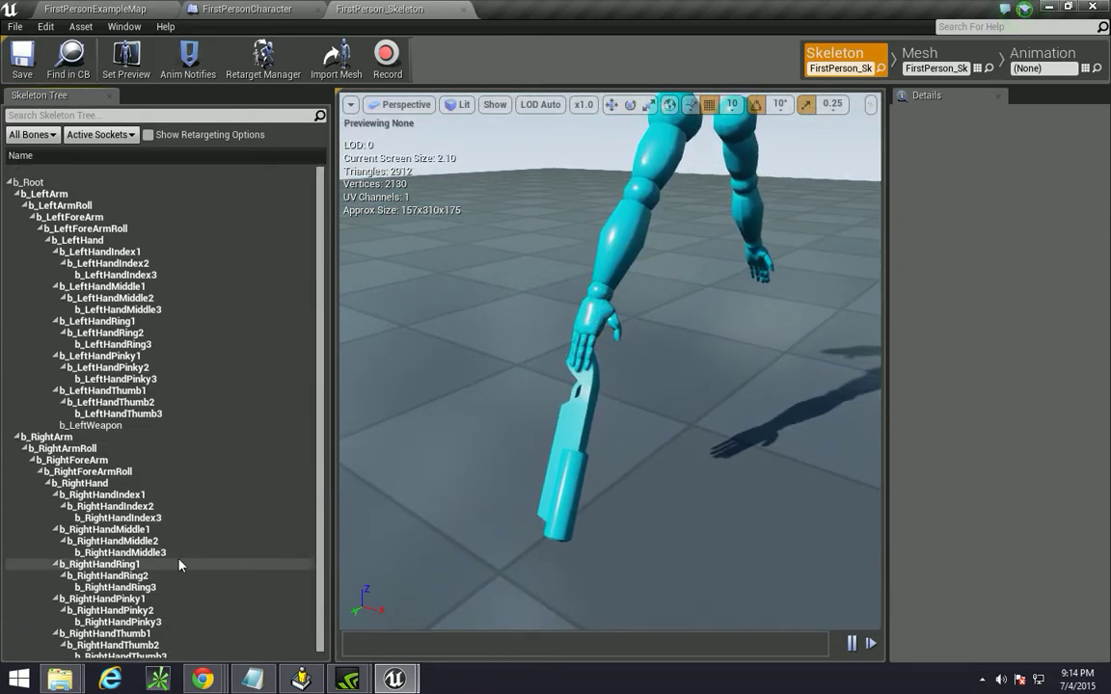
Add a socket named 'bullet' to the b_RightHand bone.
left_click(92, 471)
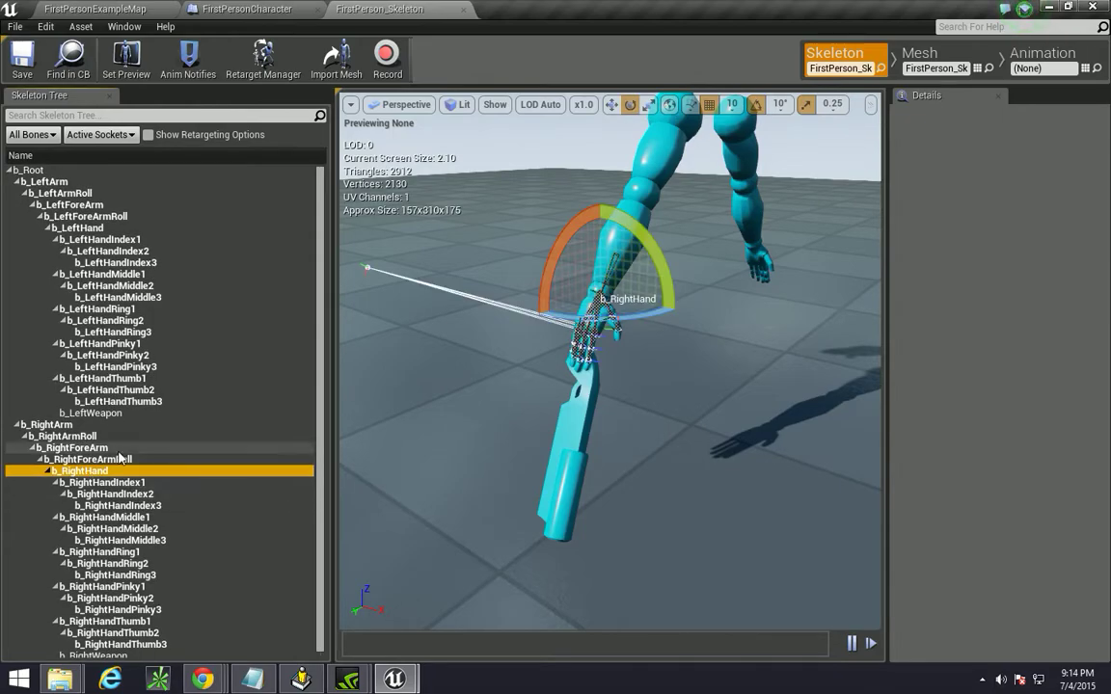
right_click(97, 470)
mouse_move(178, 578)
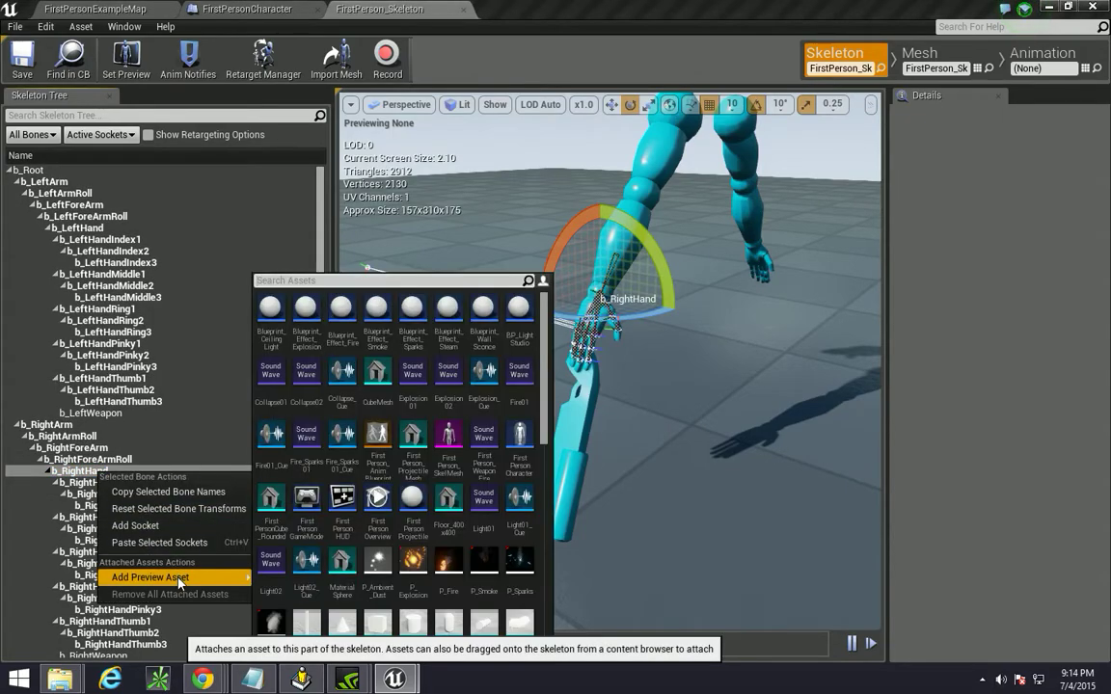
left_click(183, 528)
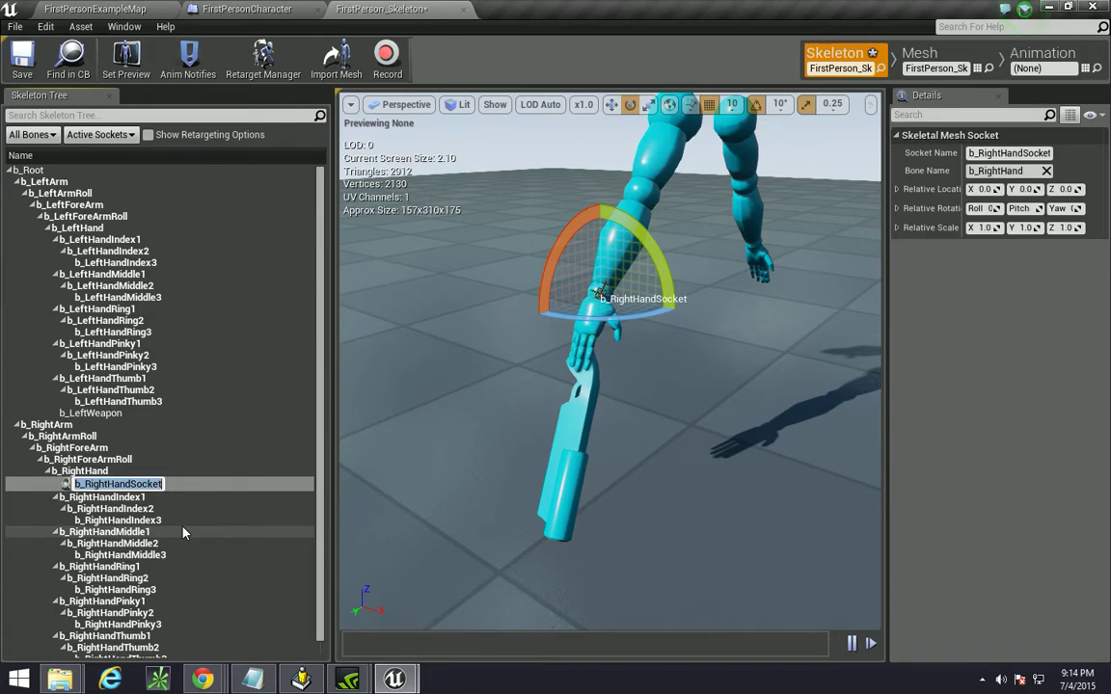
type("bo")
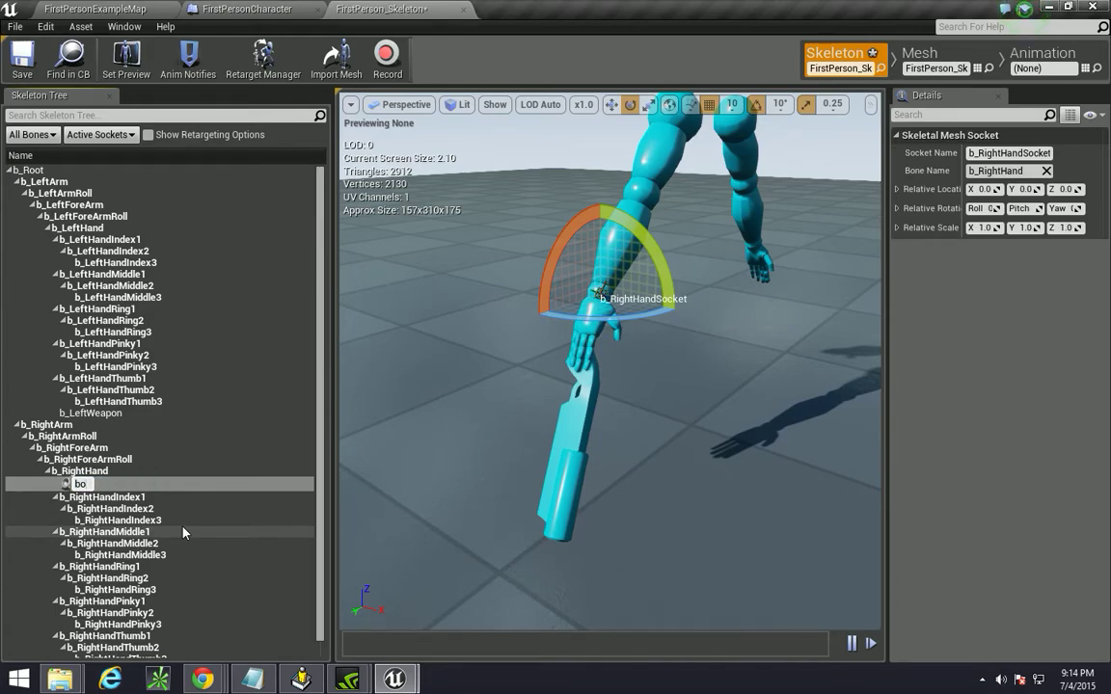
key("BackSpace")
type("ullet")
key("Return")
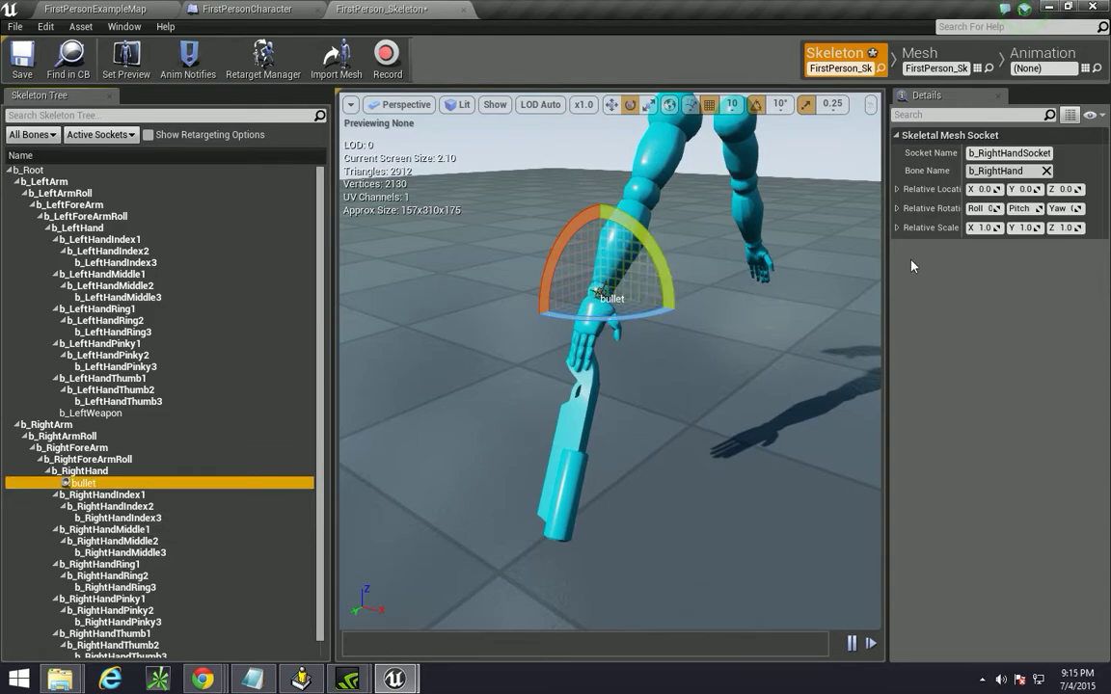
left_click_drag(658, 368, 552, 324)
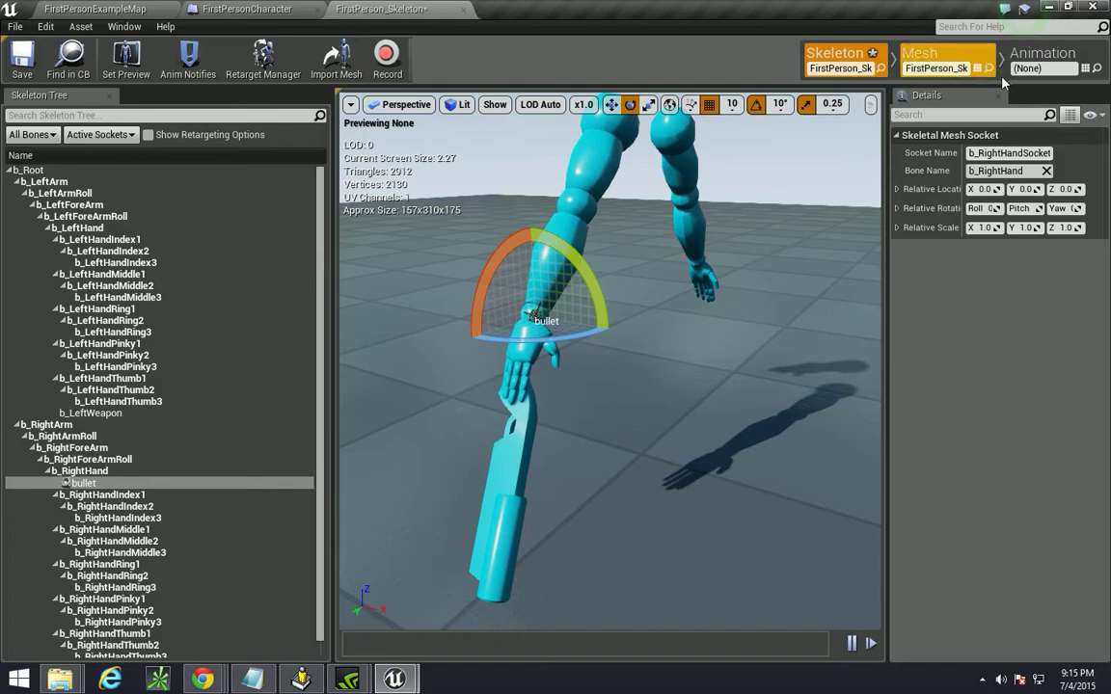
Switch to Animation mode and preview the FirstPerson_Idle animation.
left_click(1041, 54)
left_click(887, 475)
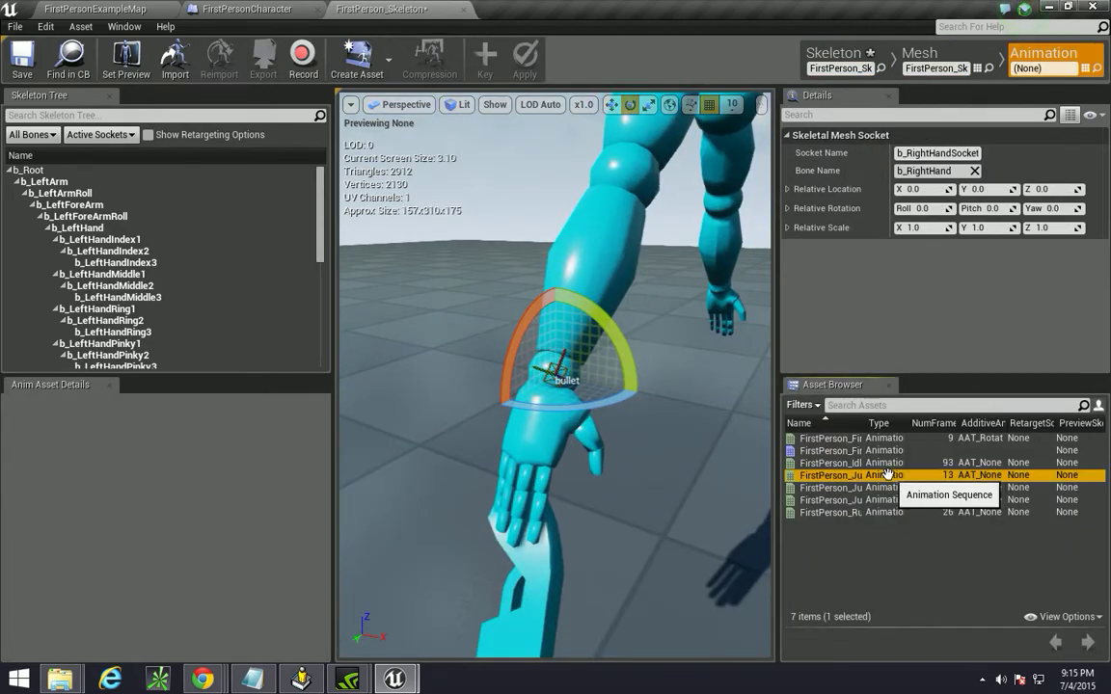
double_click(827, 464)
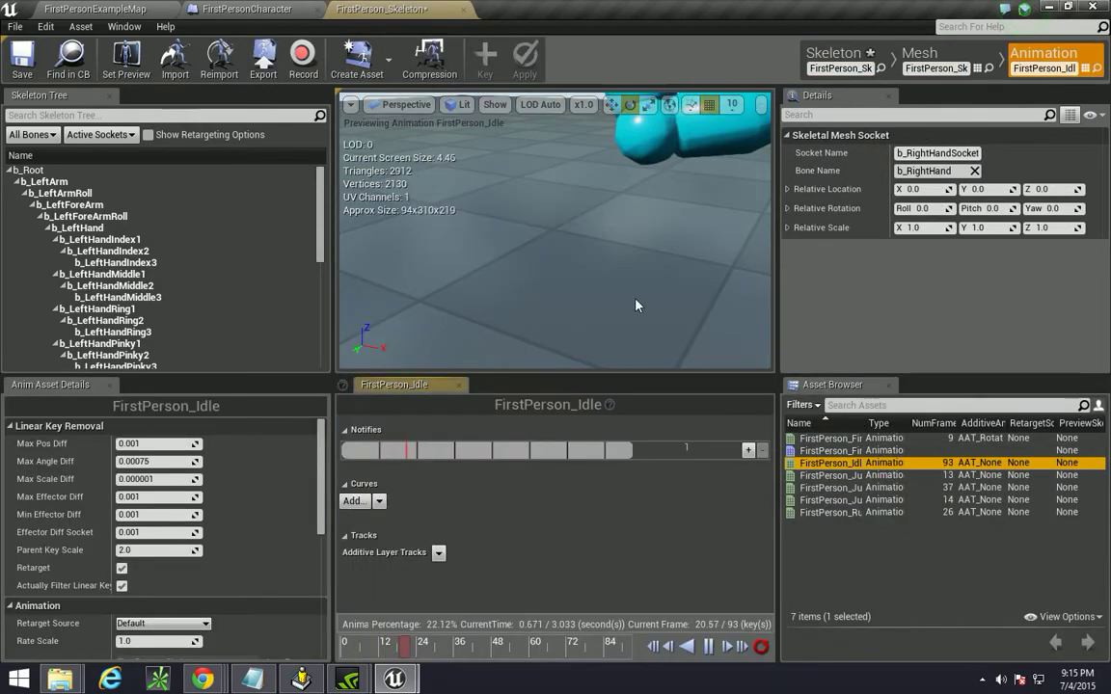
scroll(554, 231, "down", 6)
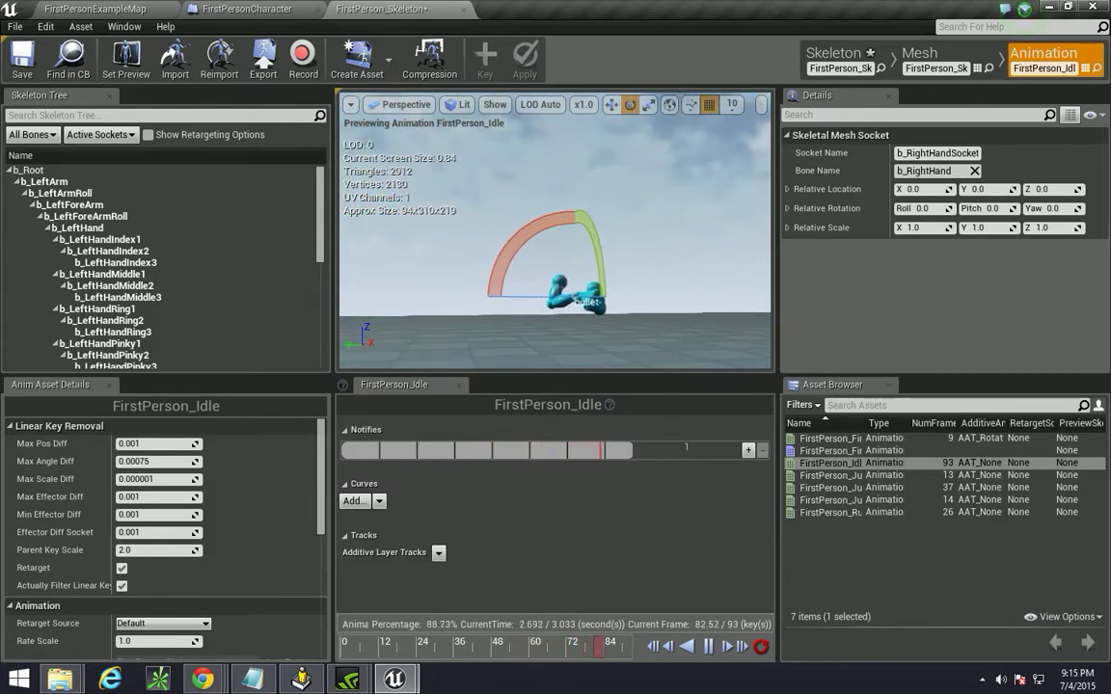
scroll(554, 231, "up", 6)
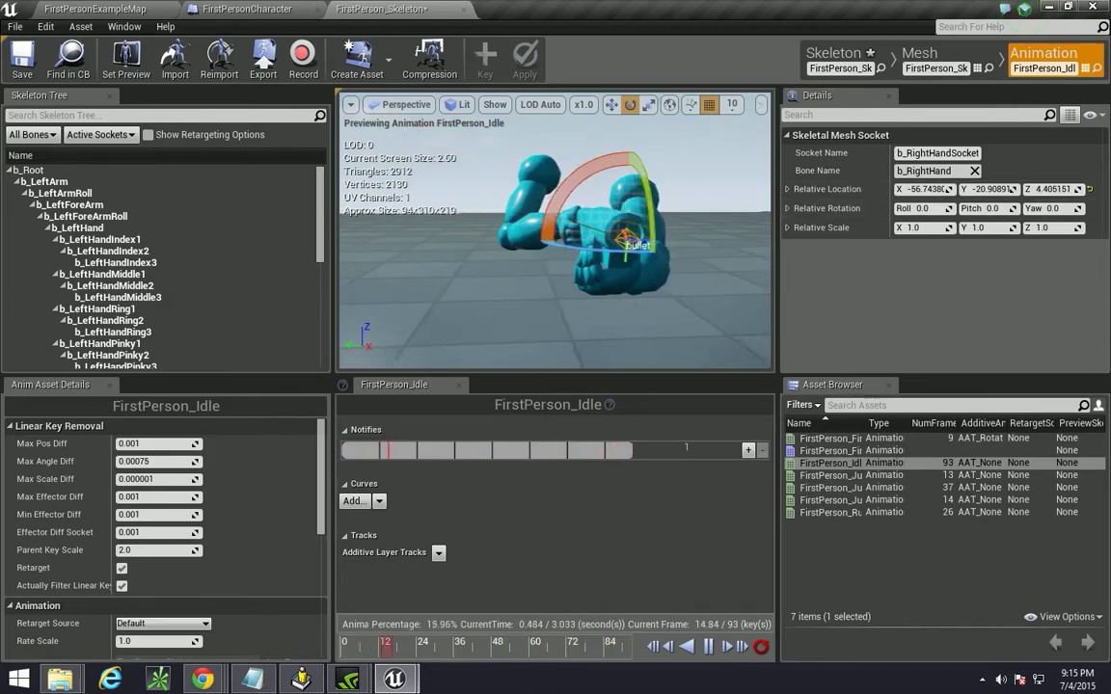
Set the bullet socket's X location to about -58.08 at the gun muzzle and save.
left_click_drag(698, 289, 761, 241)
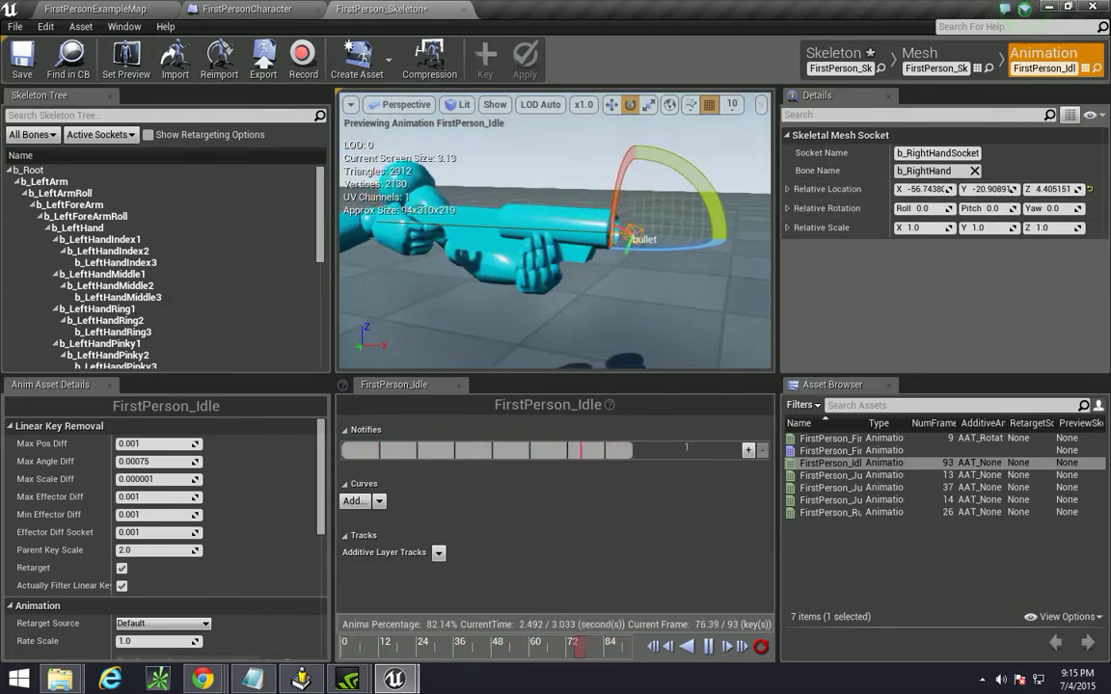
left_click_drag(933, 185, 927, 185)
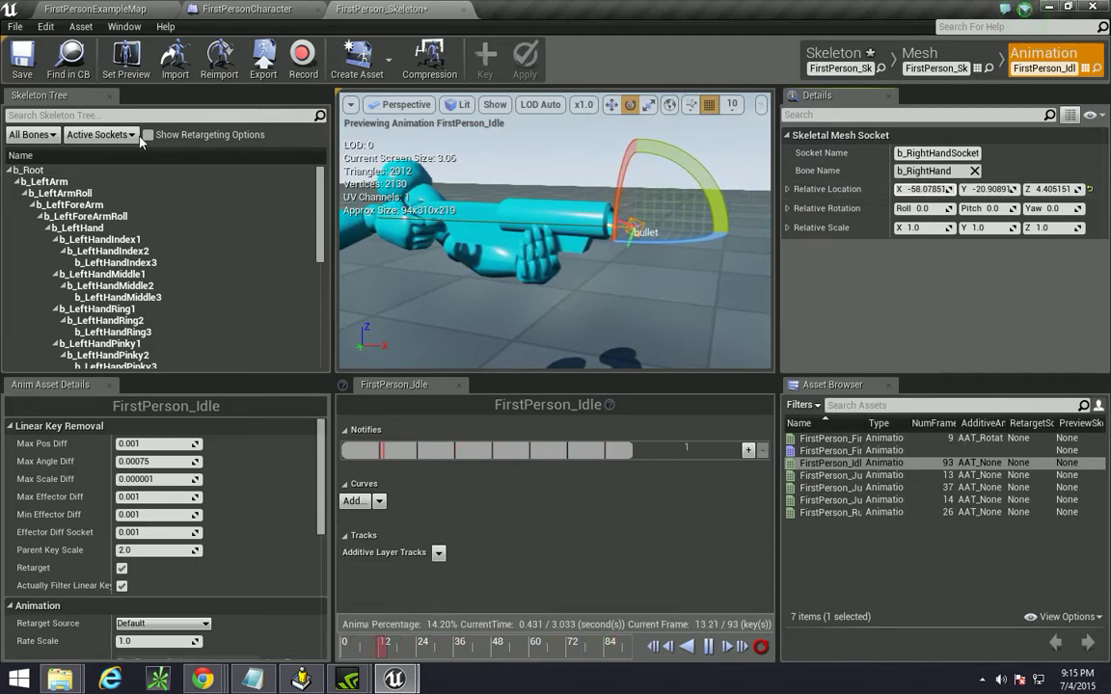
left_click(23, 58)
left_click(221, 10)
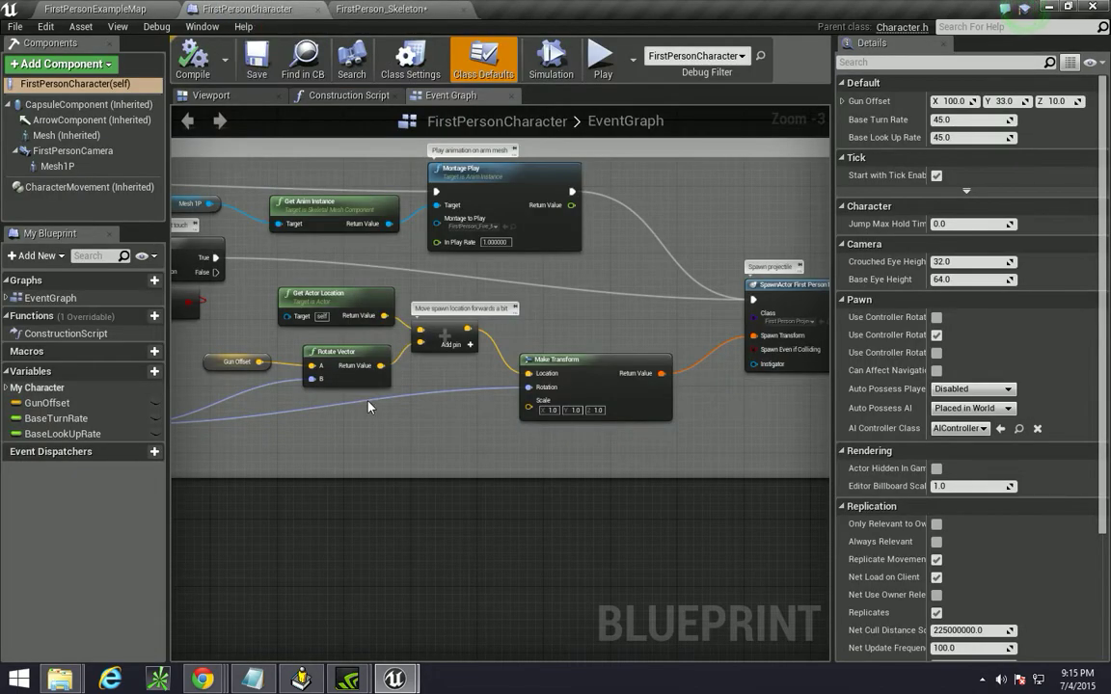
Delete the old Get Control Rotation, Rotate Vector, Get Actor Location and add nodes.
right_click_drag(367, 406, 501, 360)
left_click(275, 363)
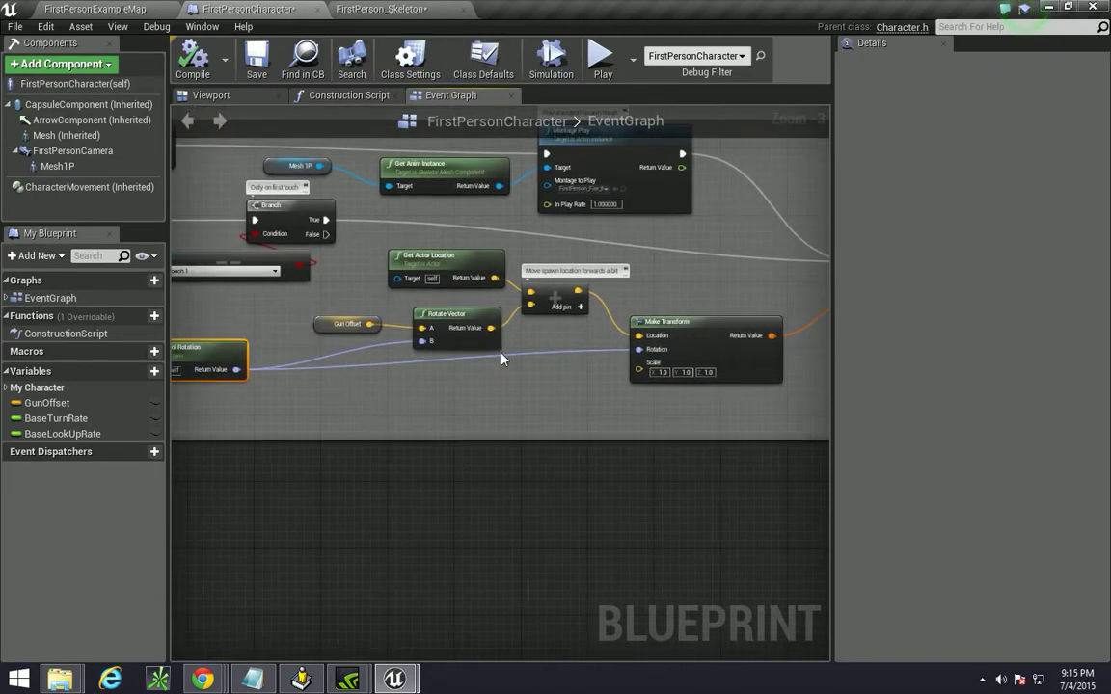
right_click_drag(549, 391, 637, 371)
left_click_drag(267, 384, 509, 323)
key("Delete")
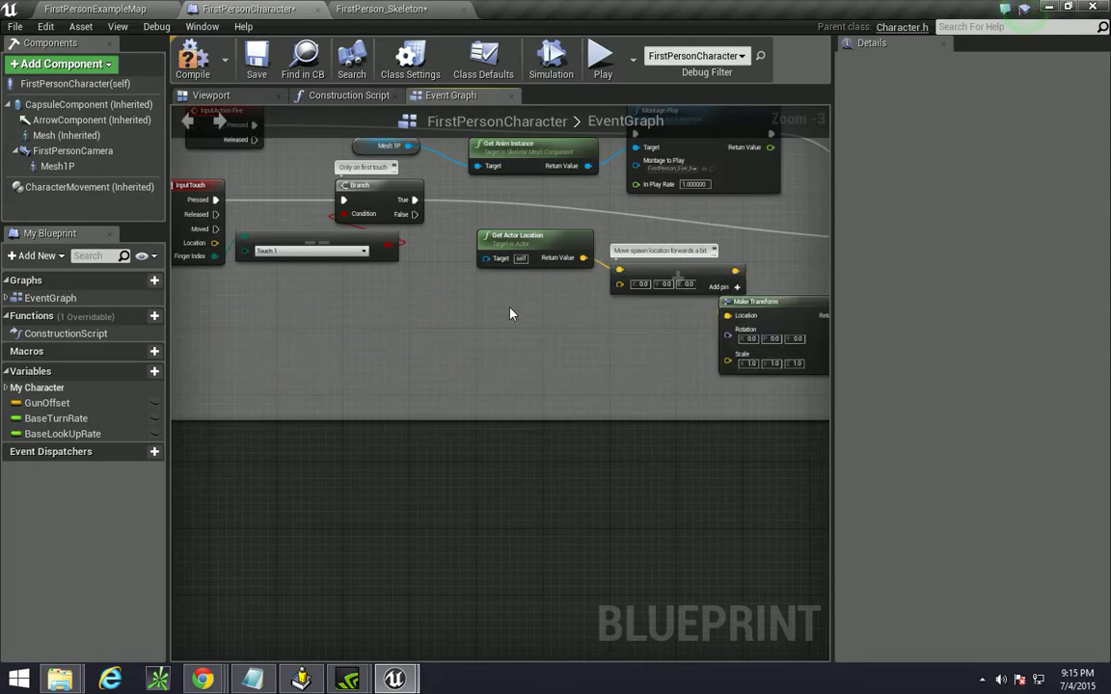
left_click_drag(682, 244, 681, 245)
key("Delete")
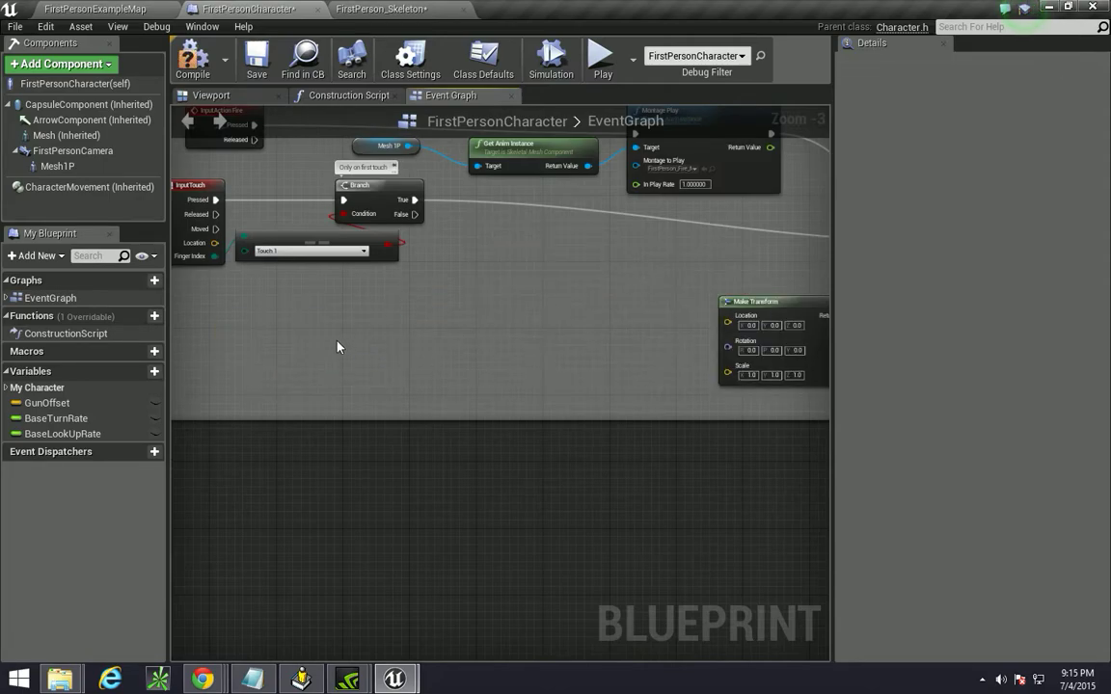
Add a Mesh1P reference with a Get Socket Location node using socket name 'bullet'.
left_click_drag(57, 166, 503, 289)
type("socket")
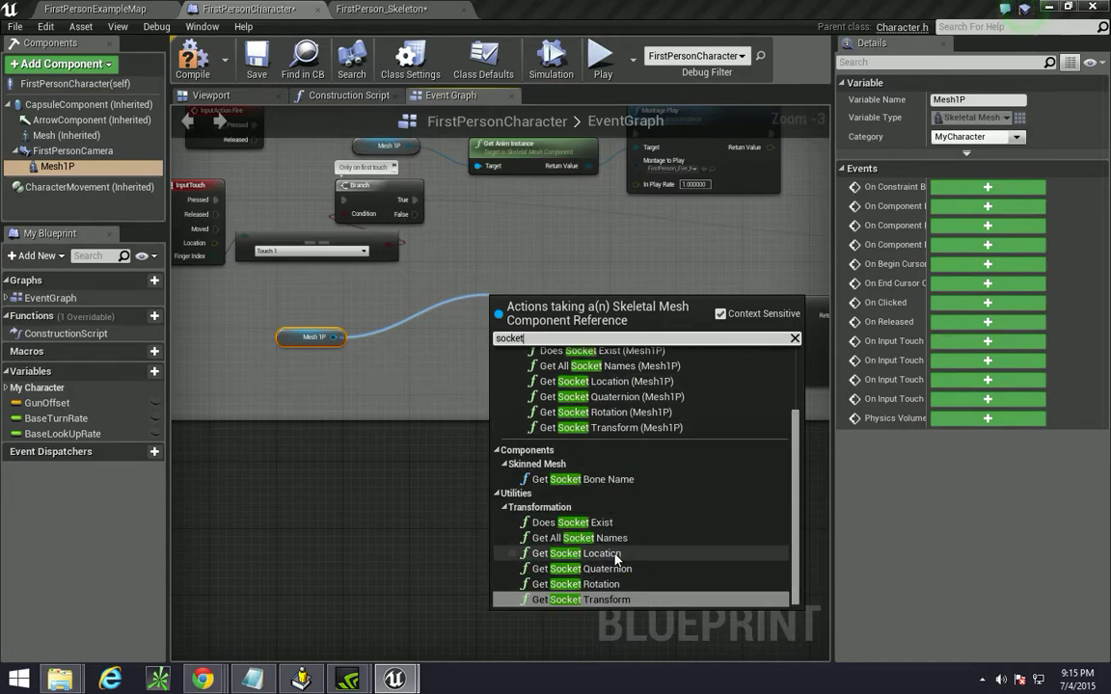
left_click(617, 553)
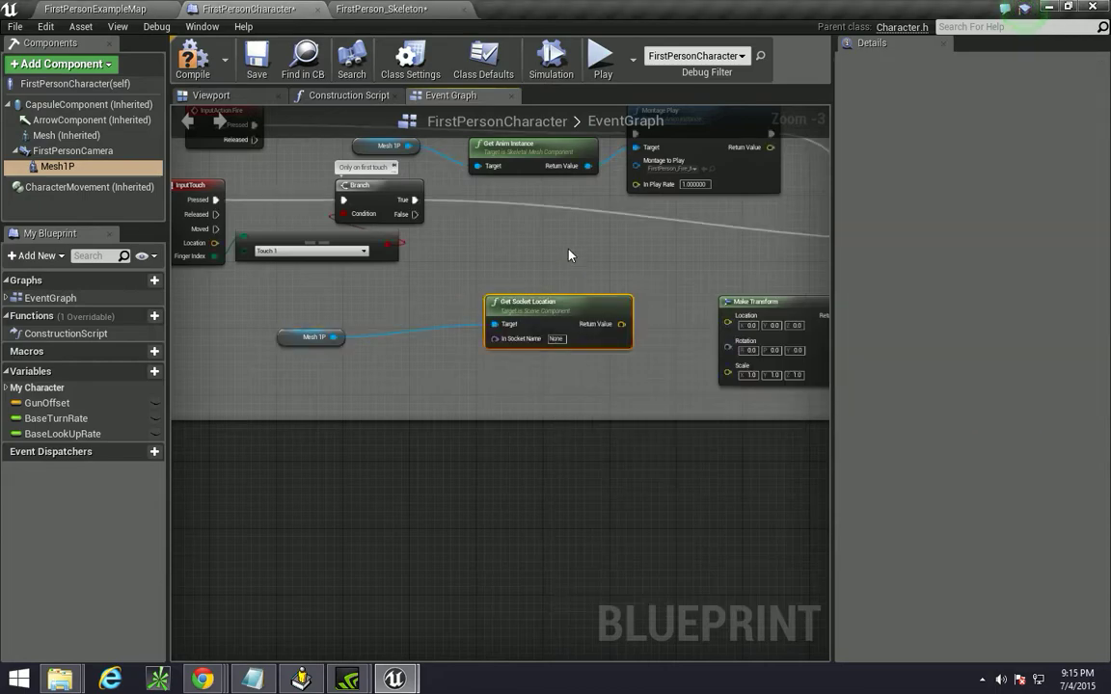
left_click(563, 345)
key("BackSpace")
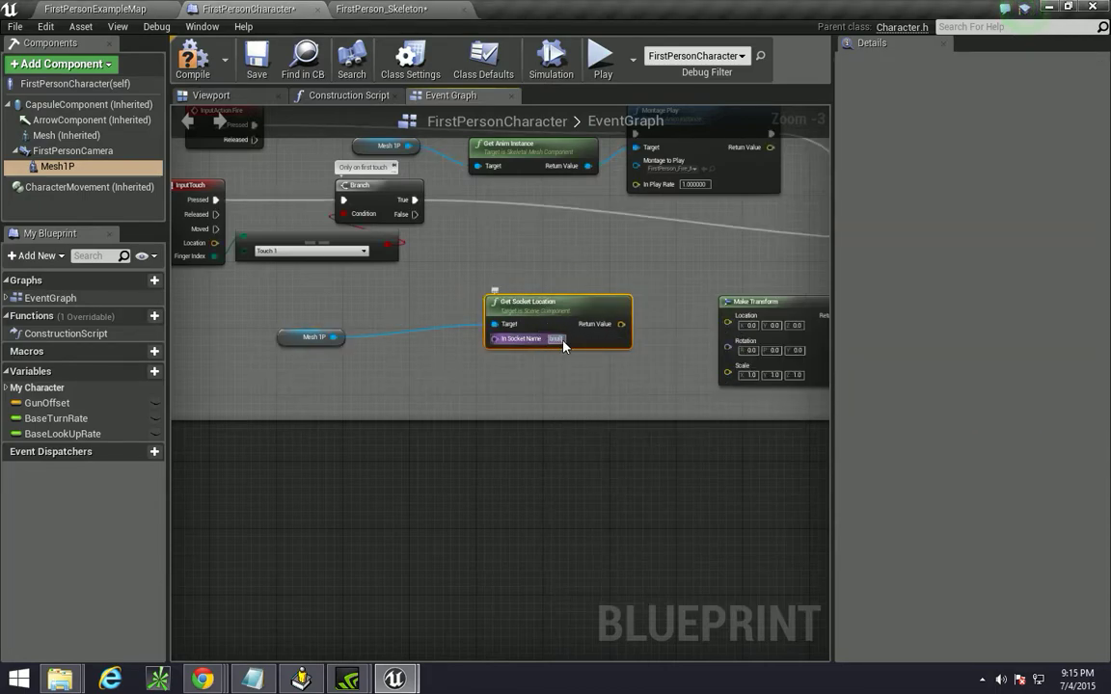
type("bullet")
left_click(555, 356)
Wire the socket location into Make Transform's Location and tidy the nodes.
right_click_drag(632, 373, 395, 345)
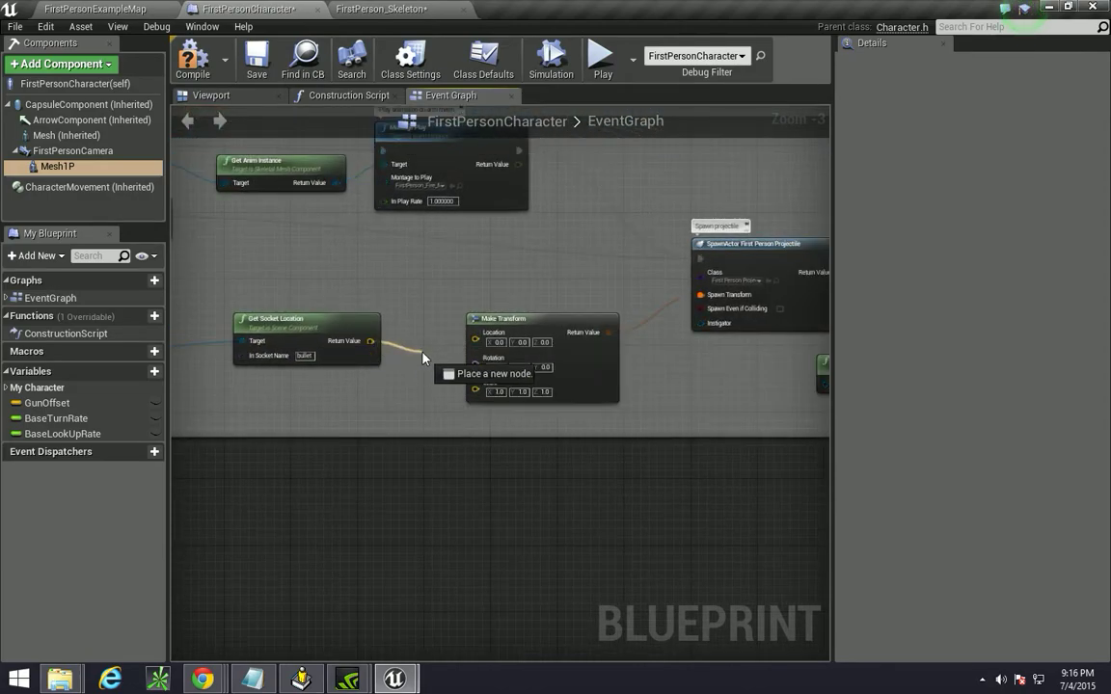
left_click_drag(422, 359, 469, 345)
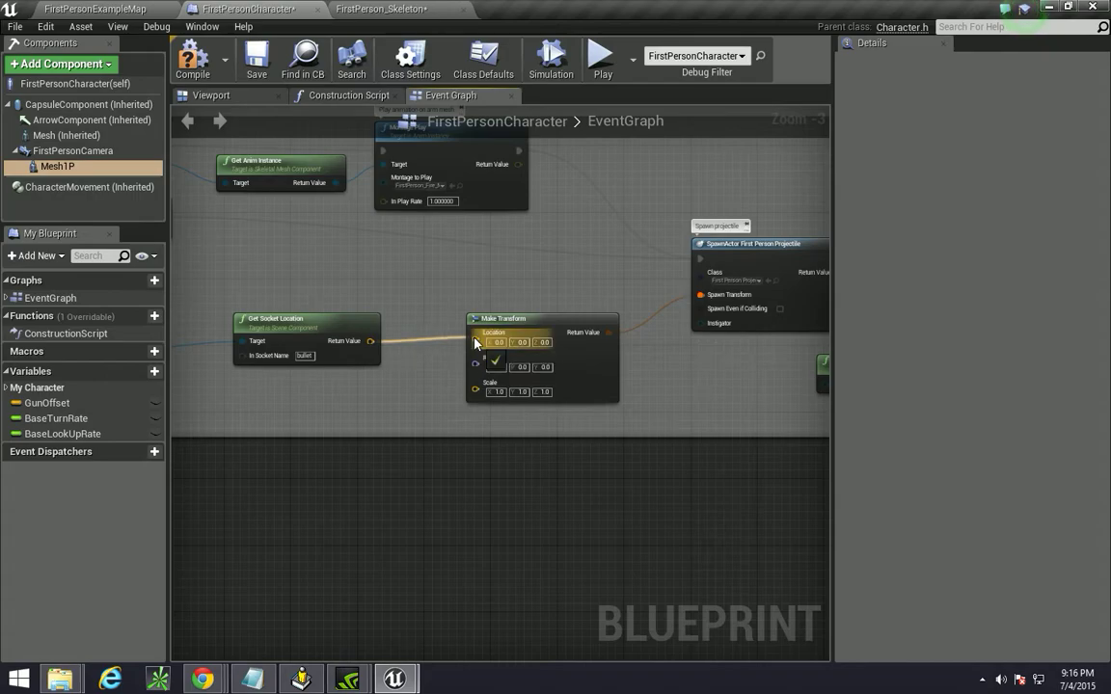
right_click_drag(317, 388, 428, 333)
left_click_drag(378, 269, 401, 244)
right_click_drag(247, 315, 309, 304)
left_click_drag(217, 284, 287, 260)
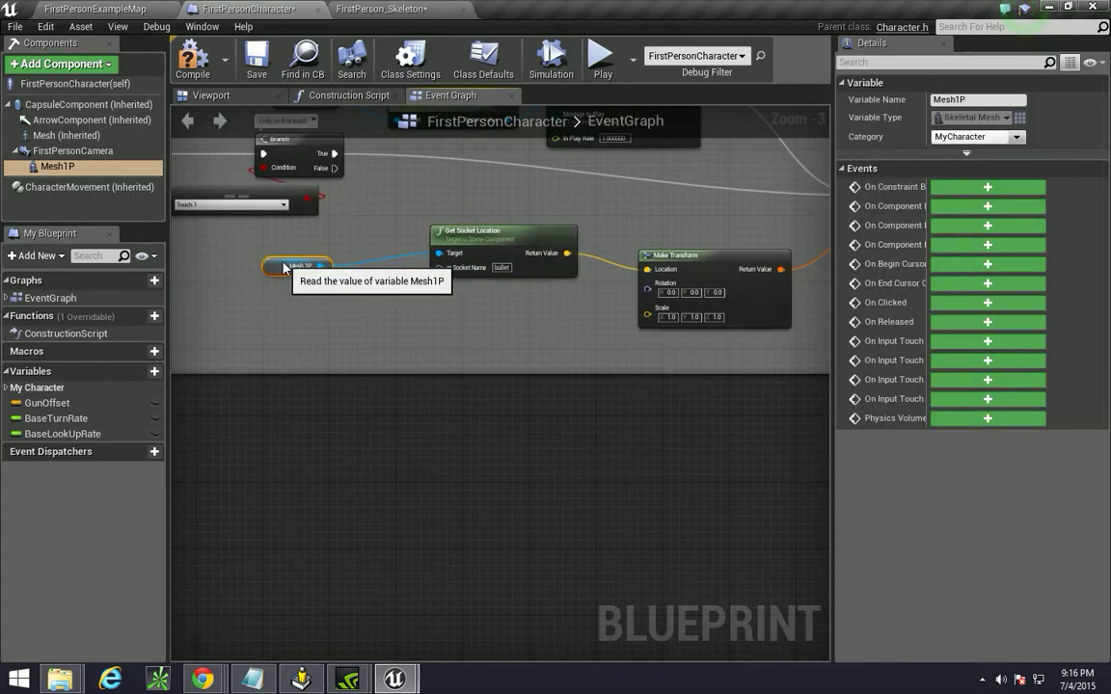
Add Get Controller and Get Control Rotation, wiring the rotation into Make Transform's Rotation.
right_click(328, 339)
type("rotation")
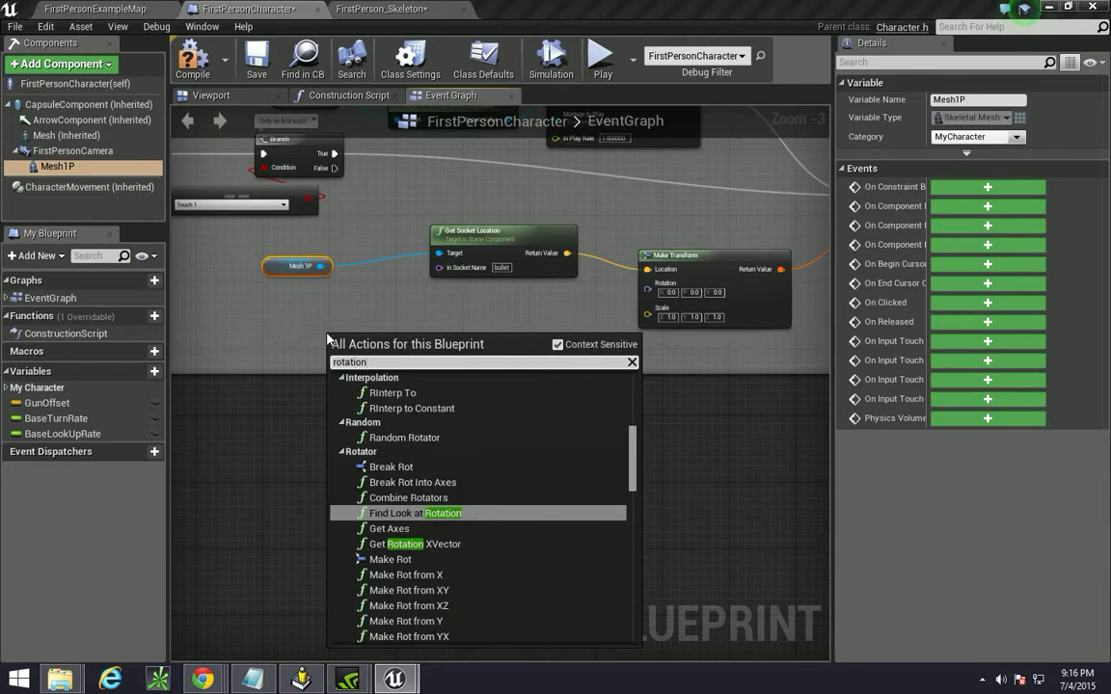
key("ctrl+a")
type("controller")
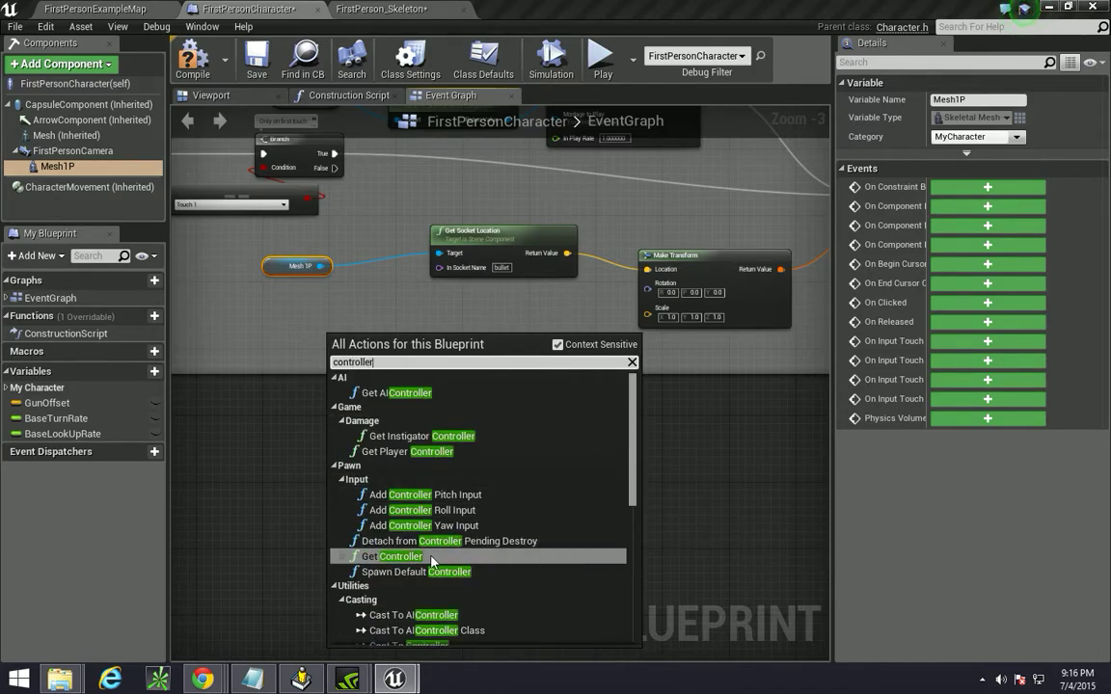
left_click(392, 557)
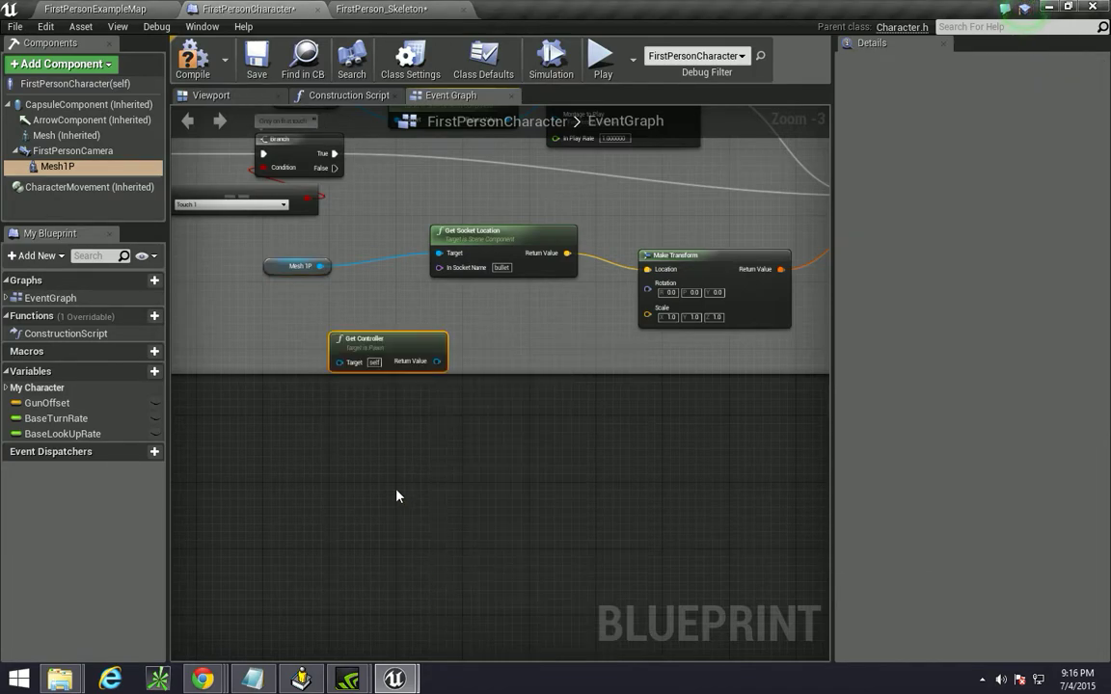
left_click_drag(365, 338, 237, 311)
left_click_drag(321, 337, 432, 339)
type("rotation")
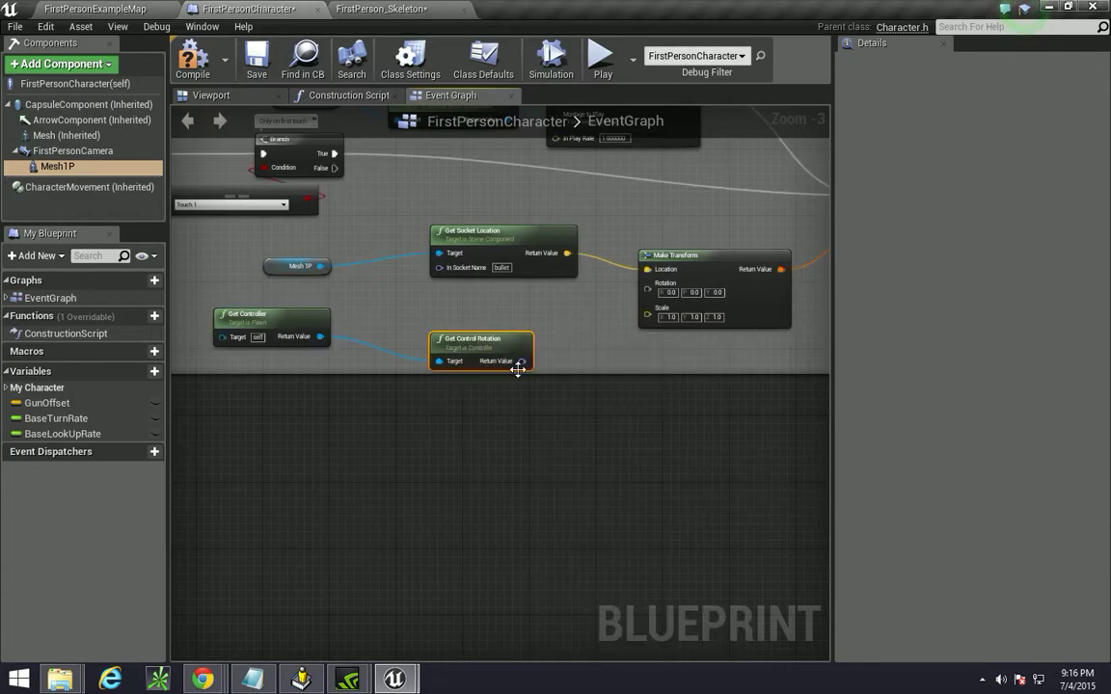
left_click_drag(518, 369, 647, 288)
right_click_drag(691, 344, 360, 381)
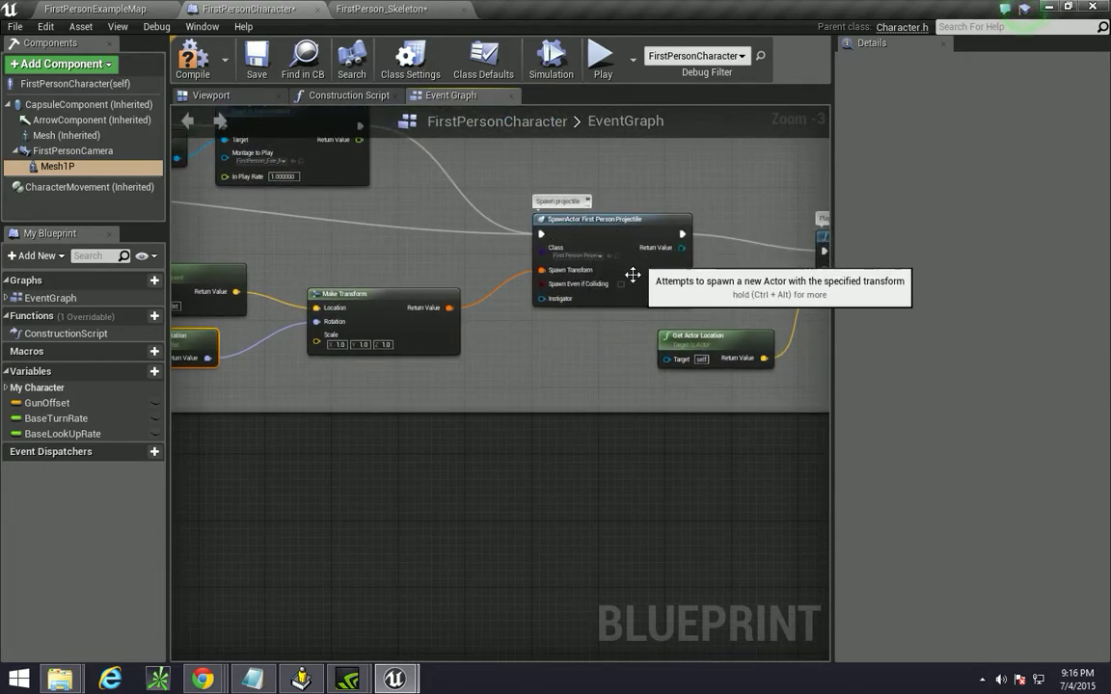
right_click_drag(632, 276, 467, 334)
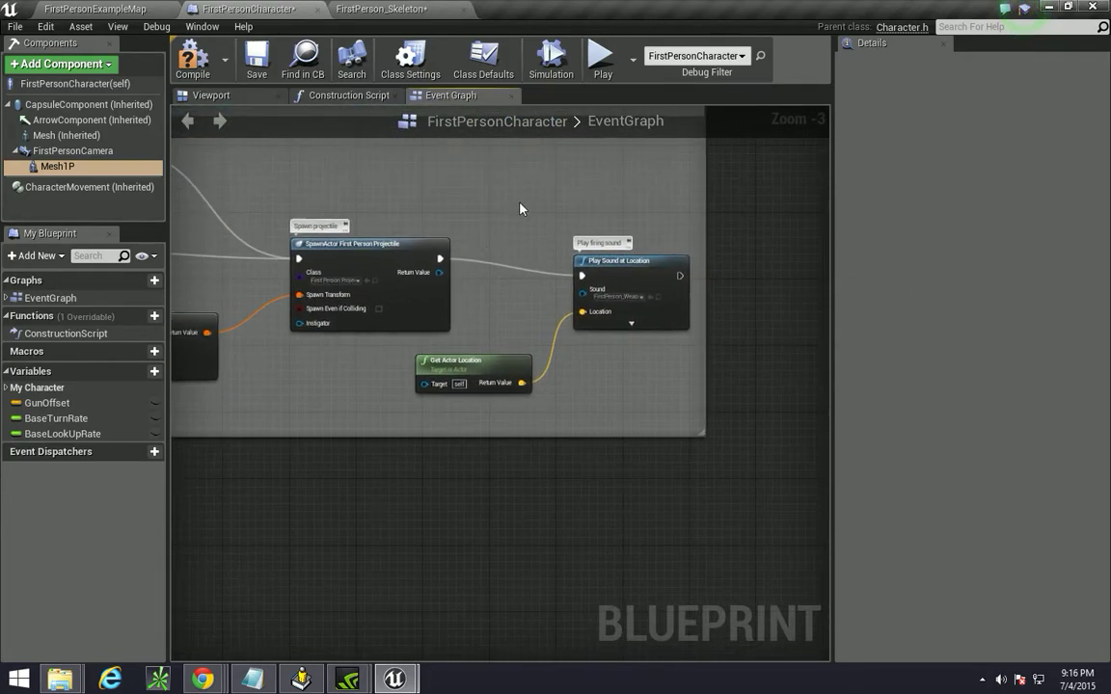
Delete the Play Sound at Location and Get Actor Location nodes after SpawnActor.
left_click_drag(519, 208, 576, 382)
key("Delete")
right_click_drag(546, 322, 828, 446)
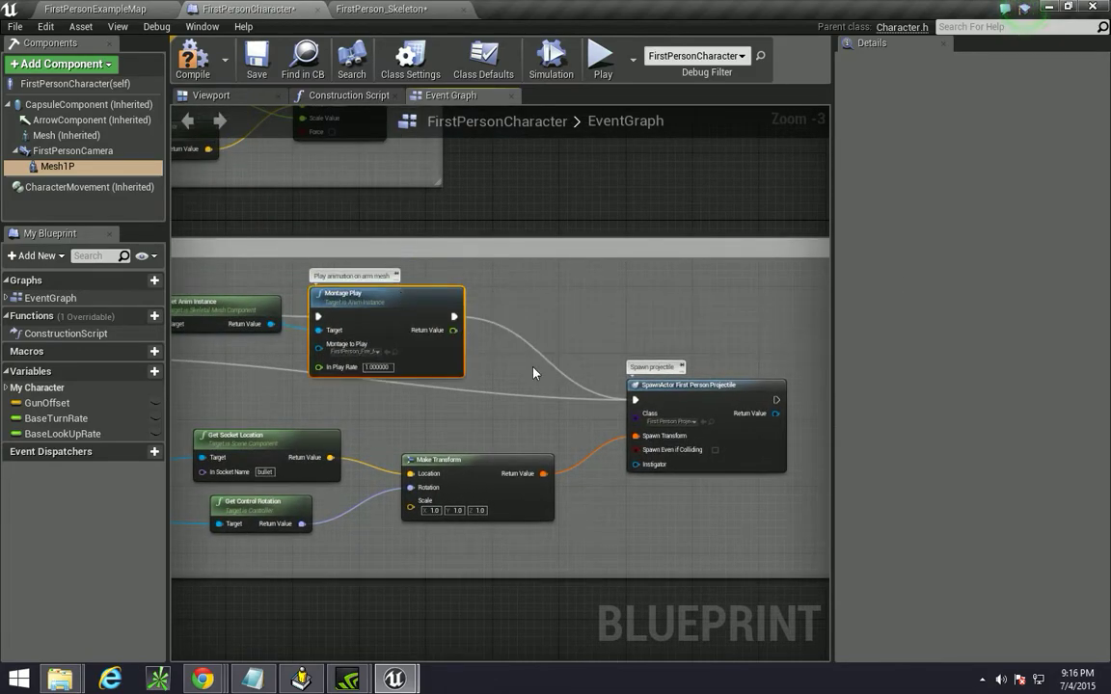
right_click_drag(535, 373, 527, 325)
scroll(529, 325, "up", 2)
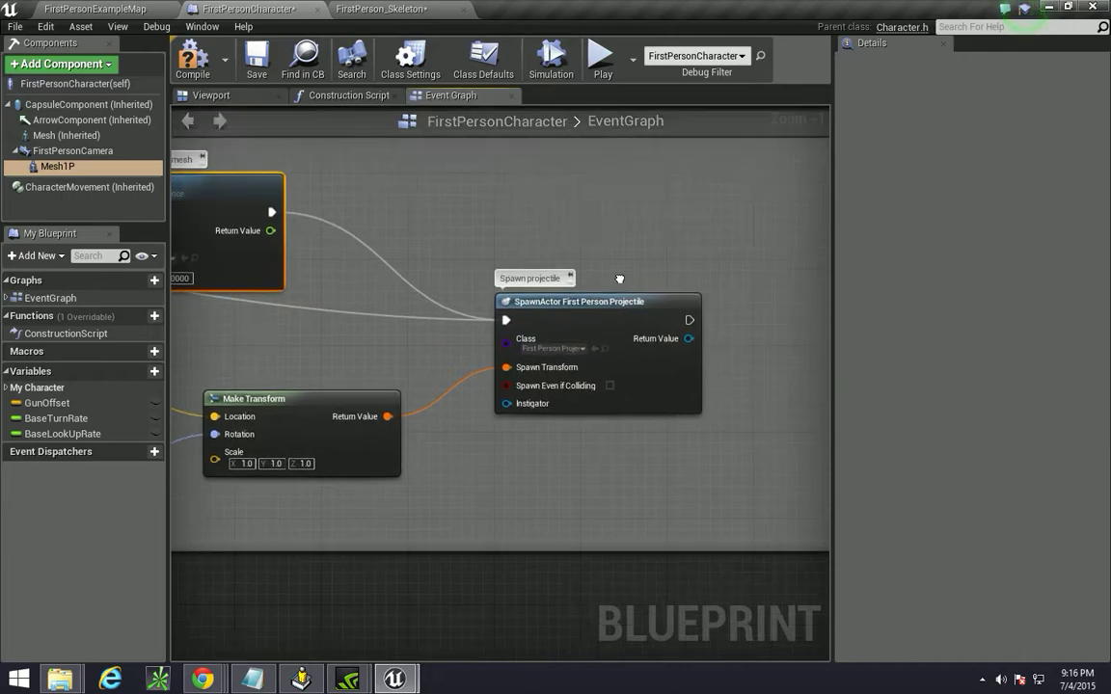
right_click_drag(619, 279, 567, 249)
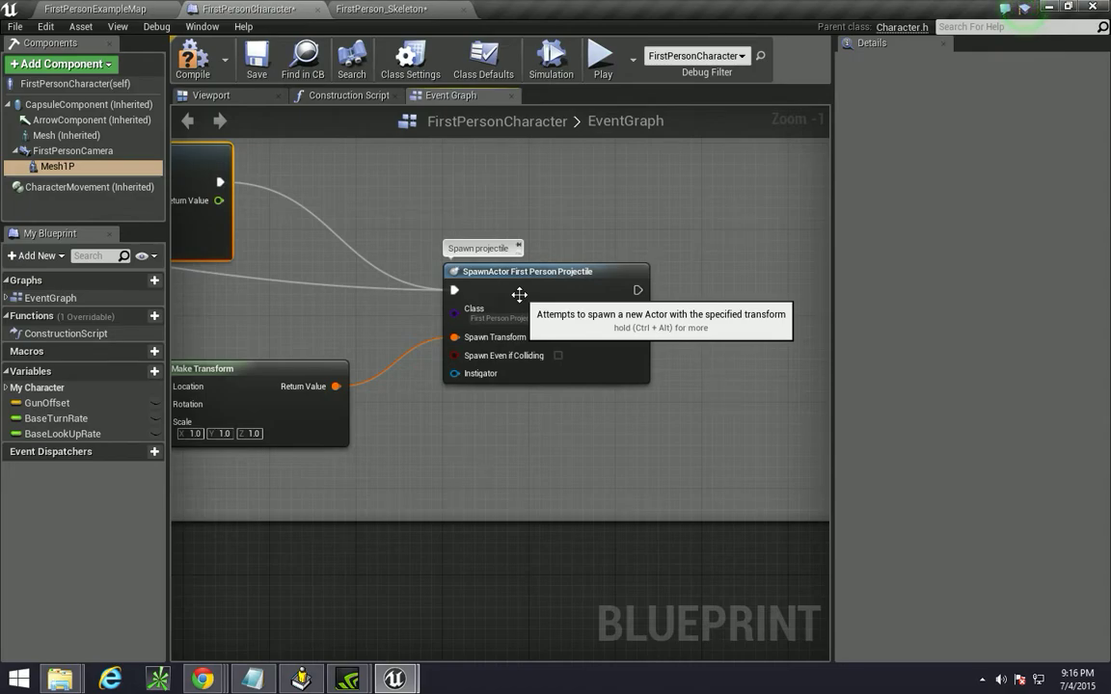
left_click(132, 11)
Play-test the level firing four projectiles, then stop and show the Blueprints folder.
left_click(737, 60)
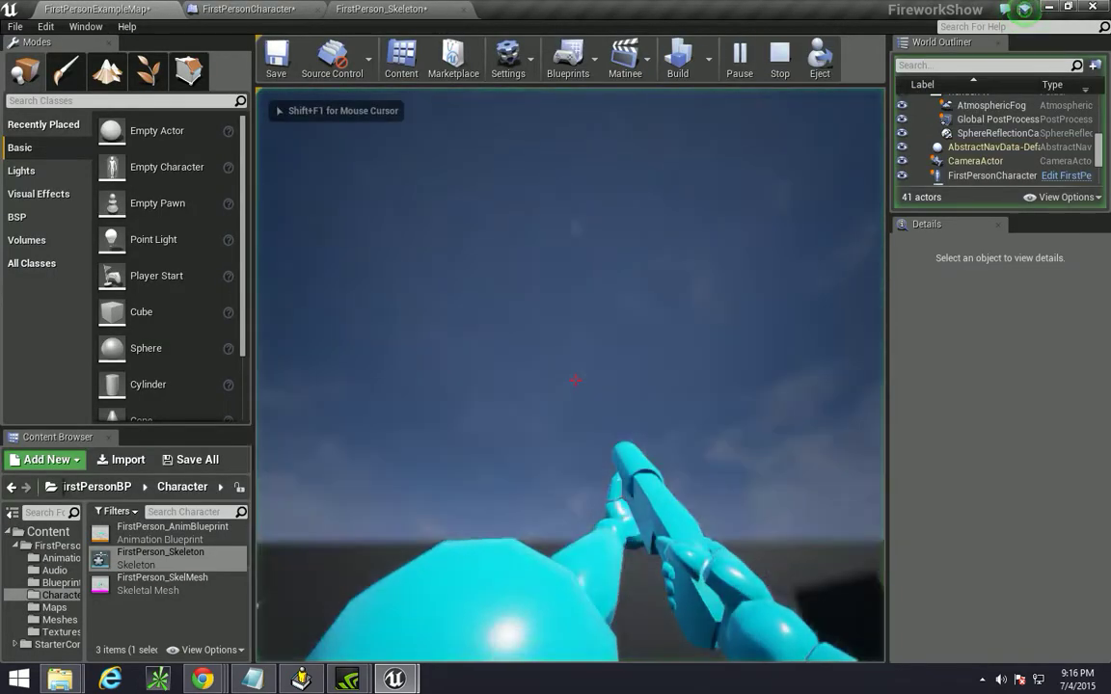
left_click(574, 381)
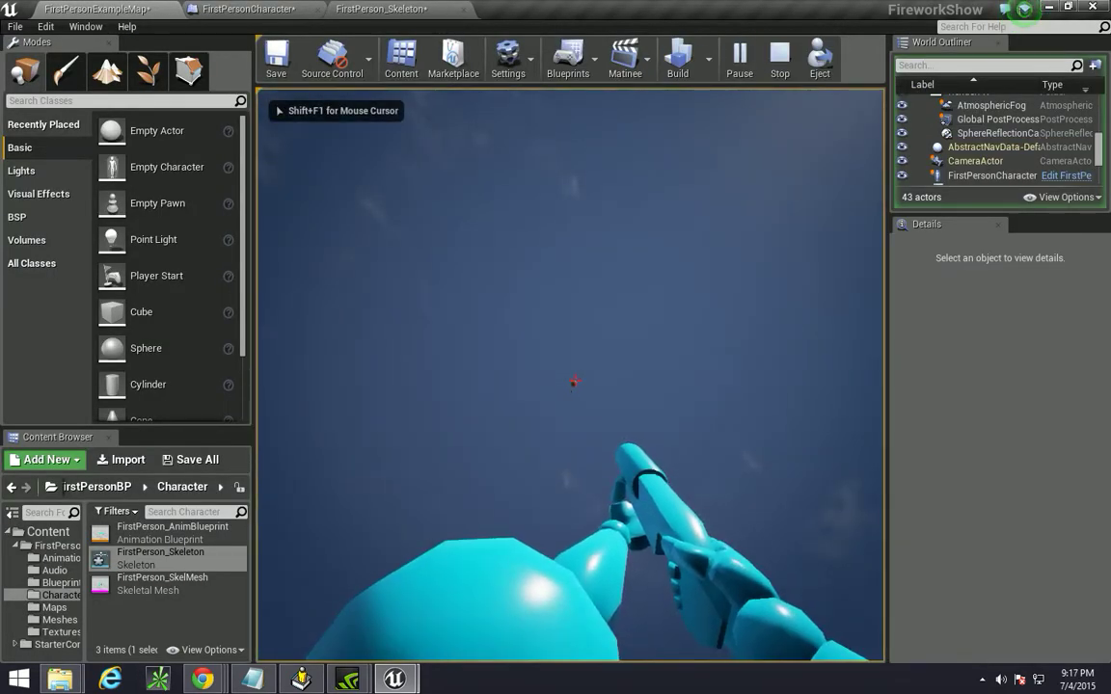
left_click(574, 382)
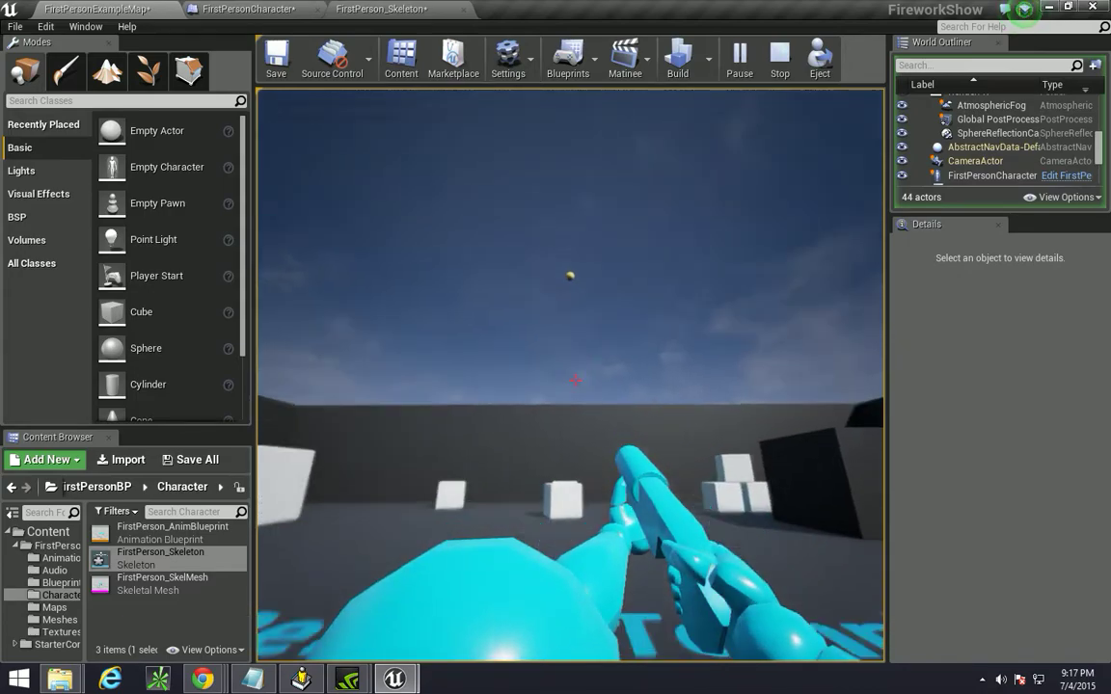
left_click(573, 382)
left_click(576, 379)
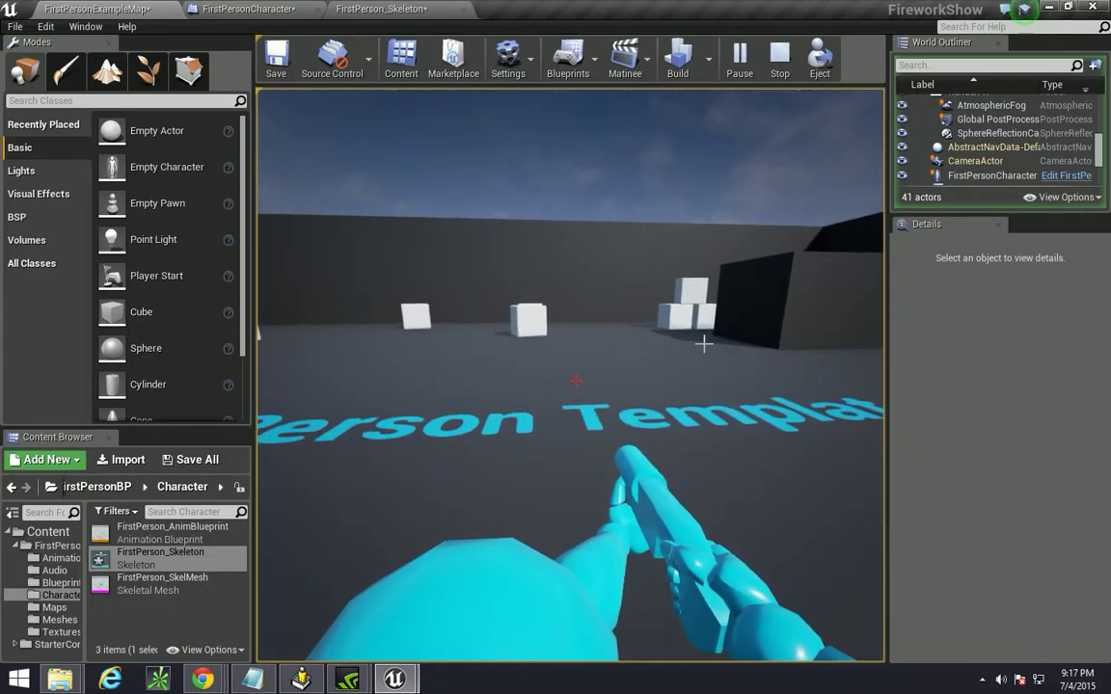
key("Escape")
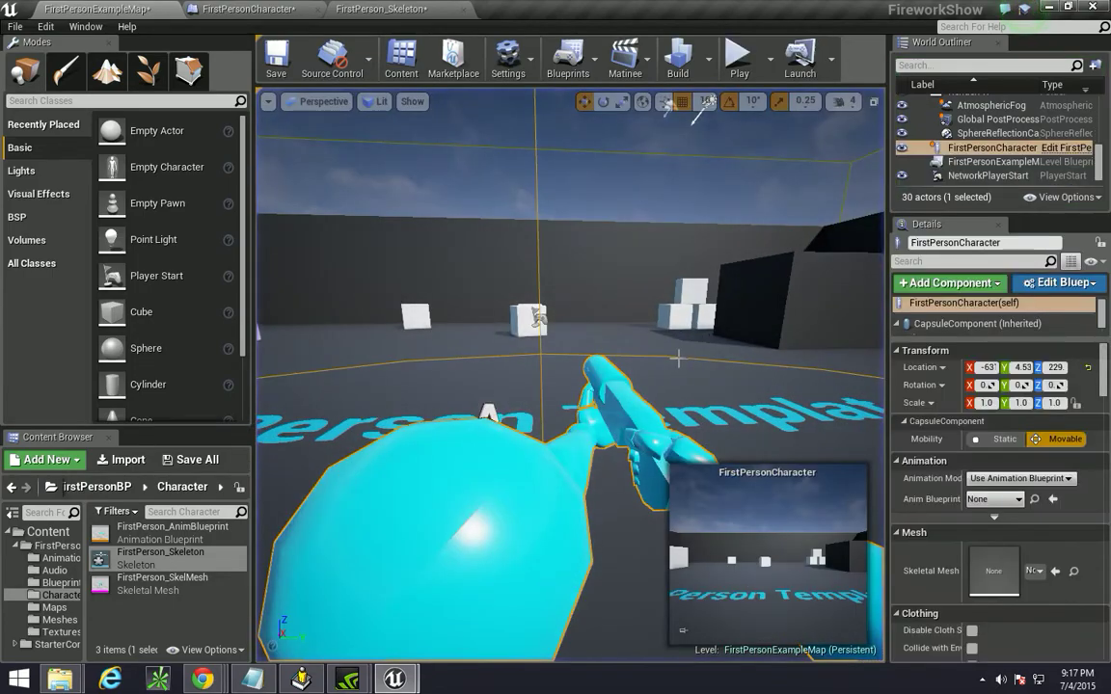
left_click(60, 582)
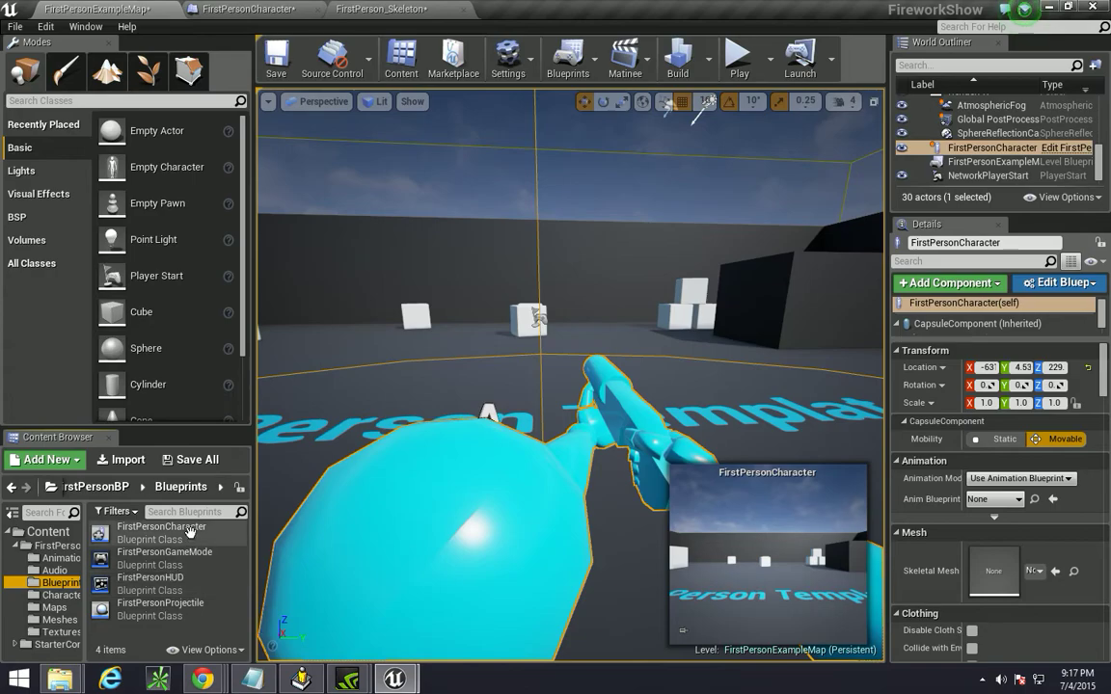
Open the FirstPersonProjectile blueprint and add an Event Begin Play node.
double_click(159, 610)
scroll(472, 447, "down", 4)
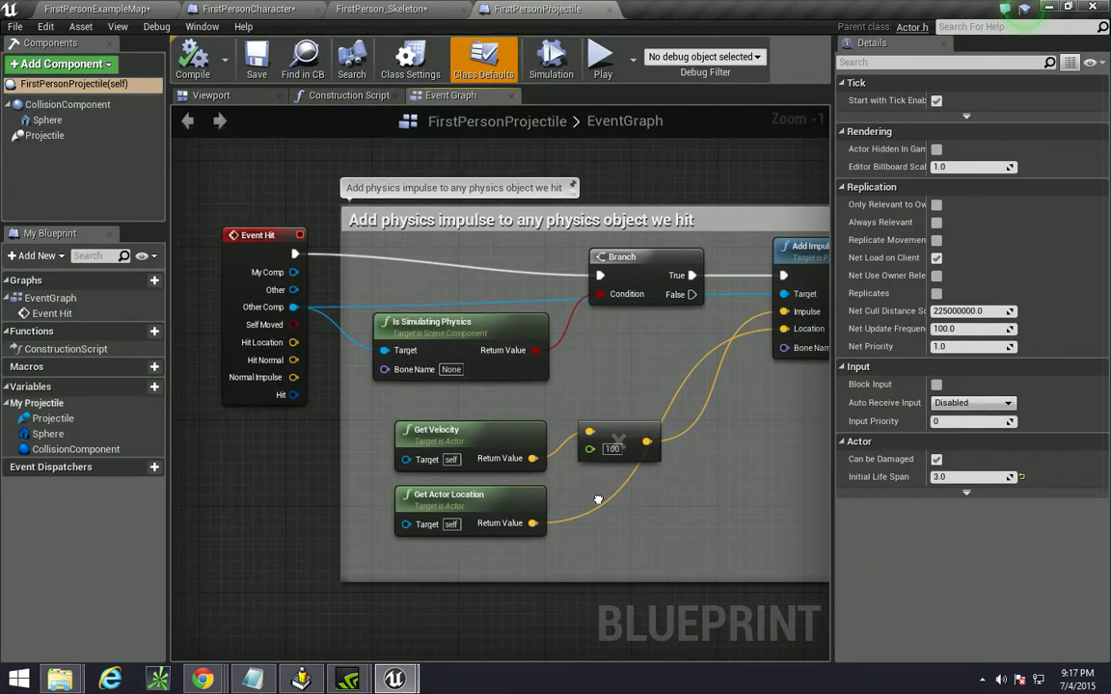
scroll(479, 333, "up", 2)
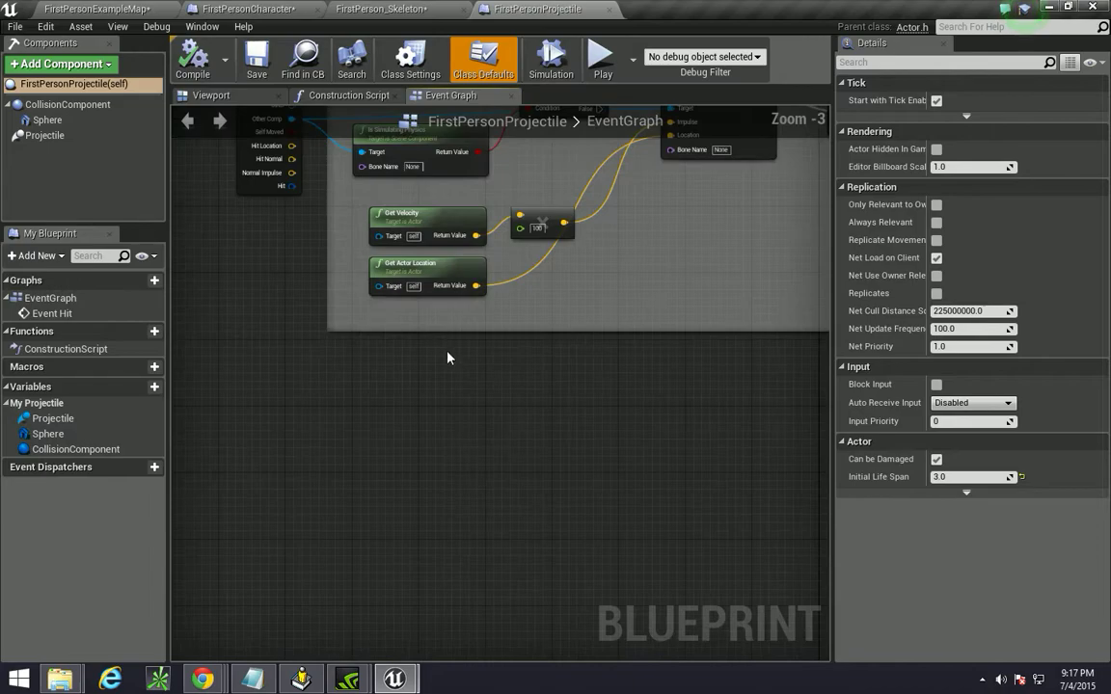
right_click_drag(275, 435, 284, 437)
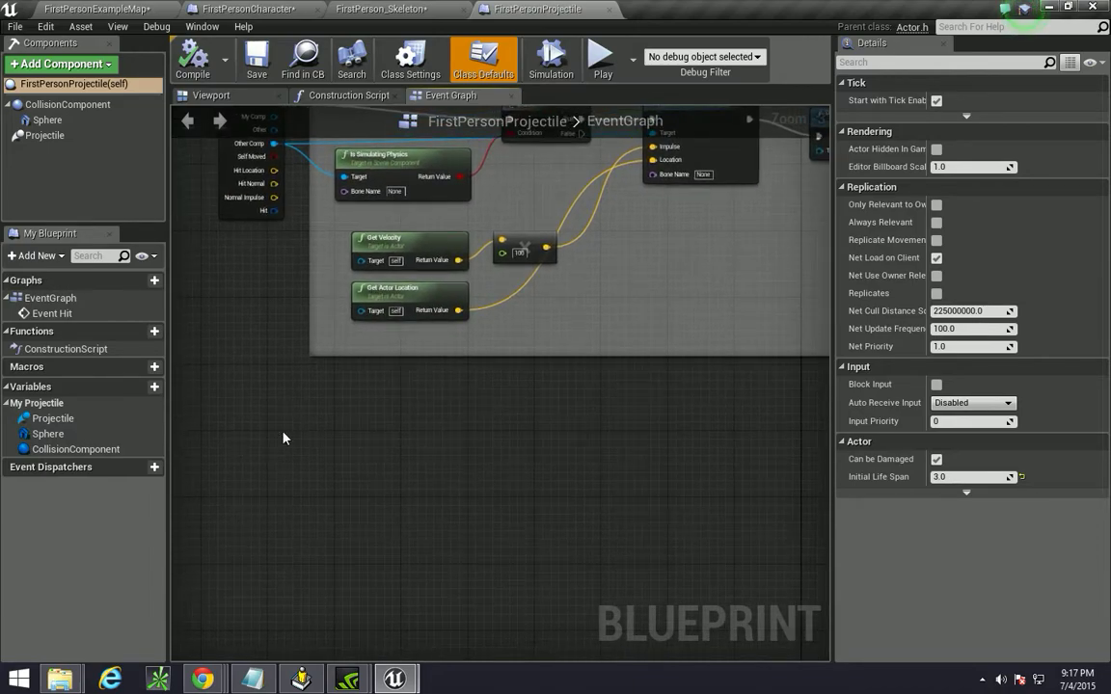
right_click(283, 438)
type("begin pla")
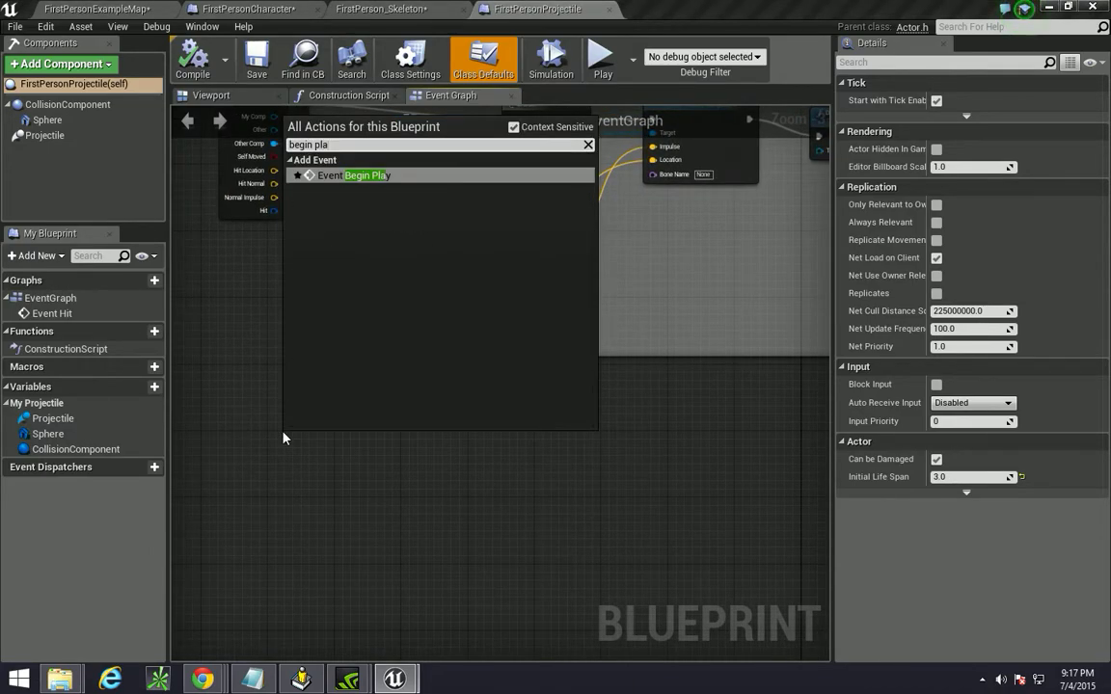
key("Return")
Connect a 1-second Delay node to Event Begin Play.
scroll(484, 441, "up", 2)
scroll(477, 461, "down", 1)
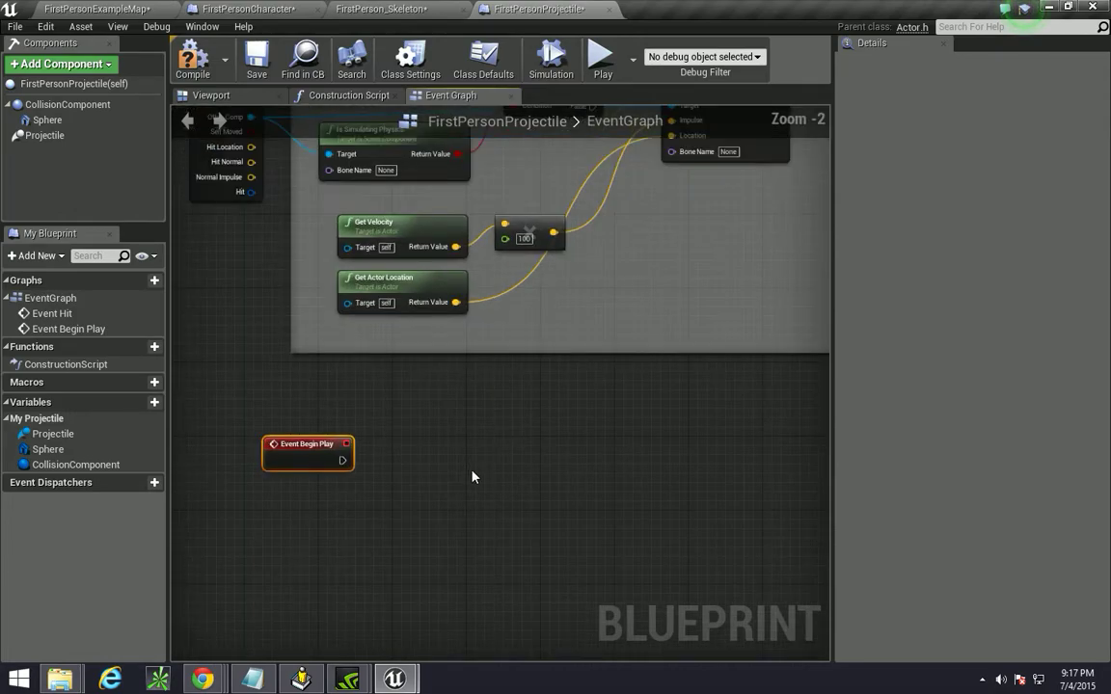
right_click_drag(471, 477, 414, 451)
left_click_drag(293, 434, 405, 448)
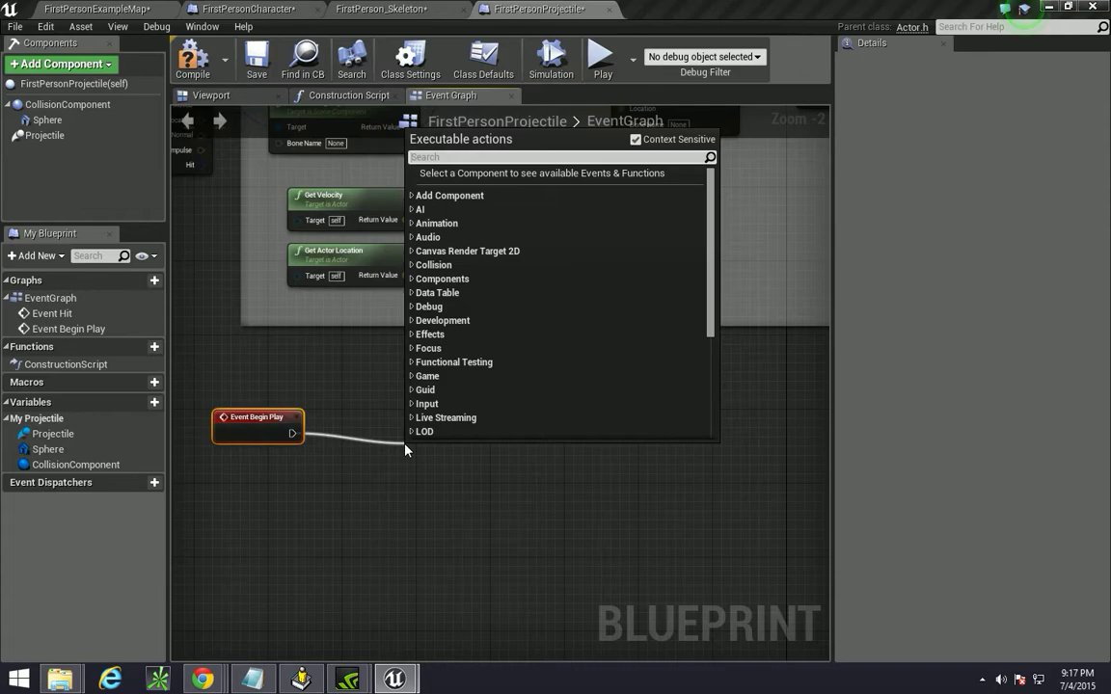
type("delau")
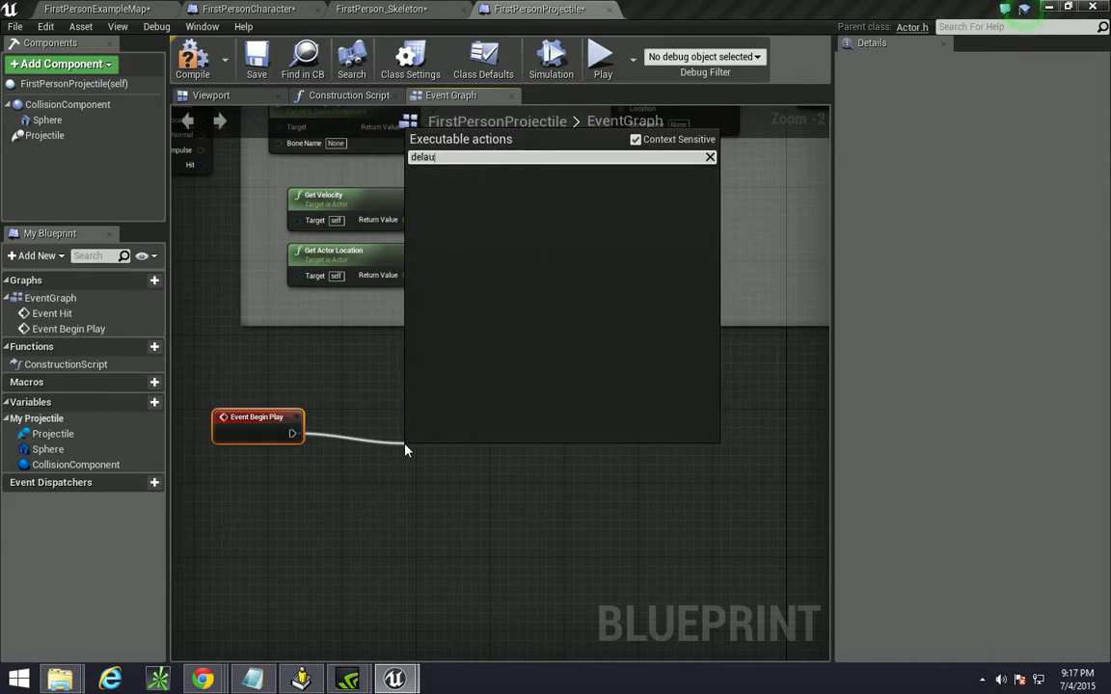
key("BackSpace")
key("Return")
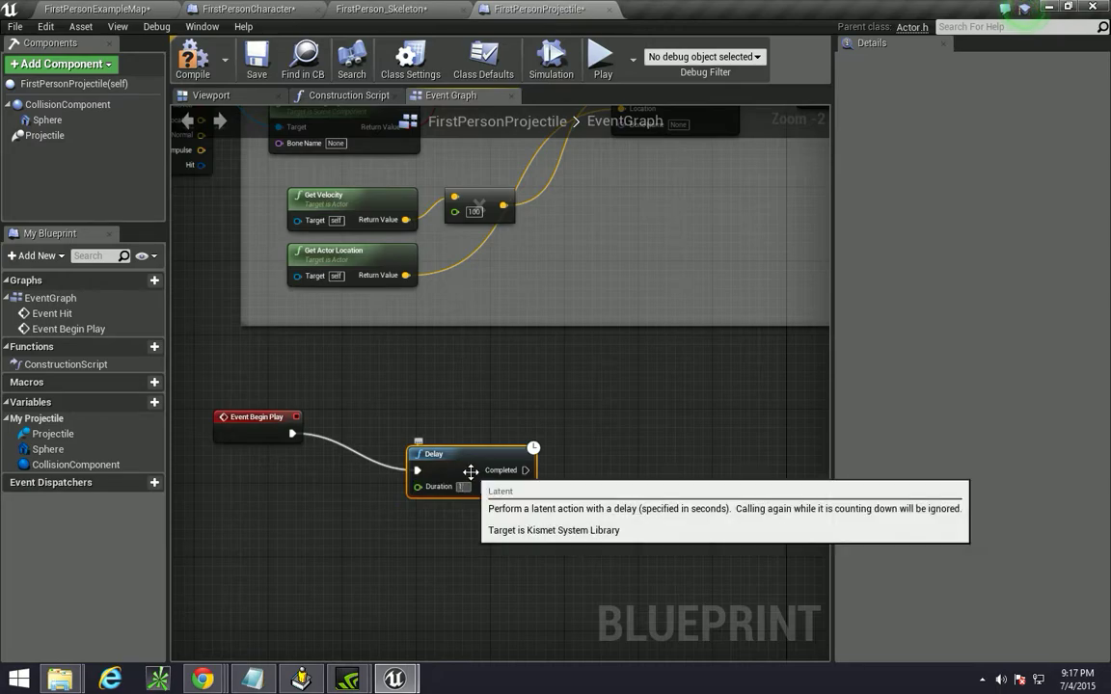
left_click_drag(455, 453, 426, 426)
right_click_drag(488, 450, 391, 406)
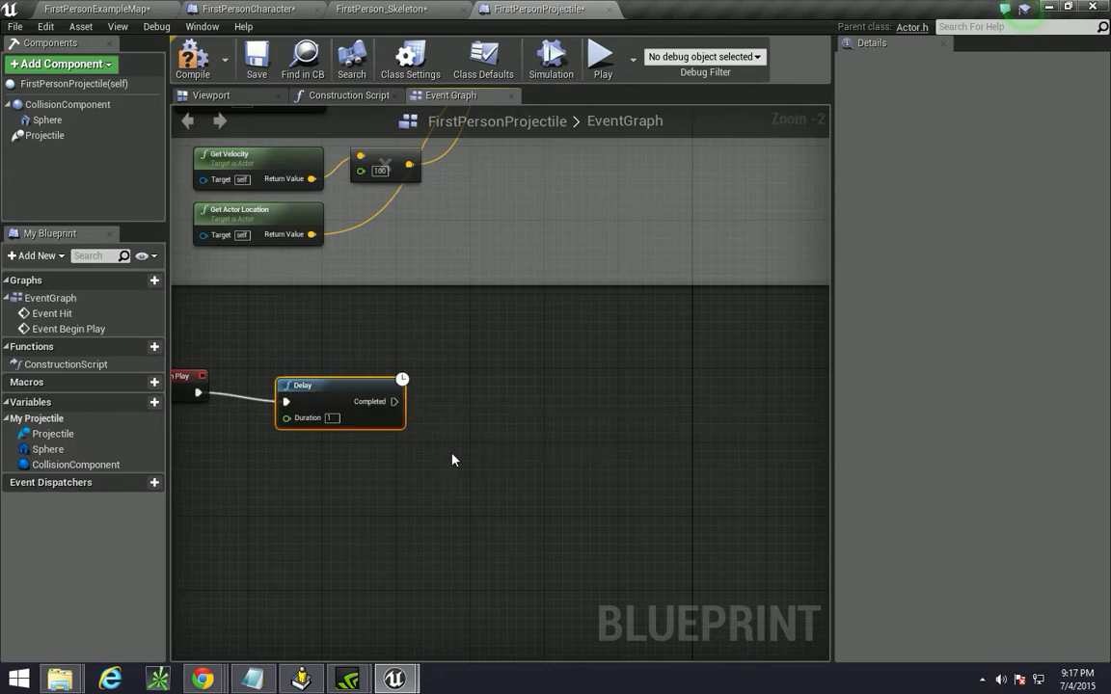
left_click(48, 120)
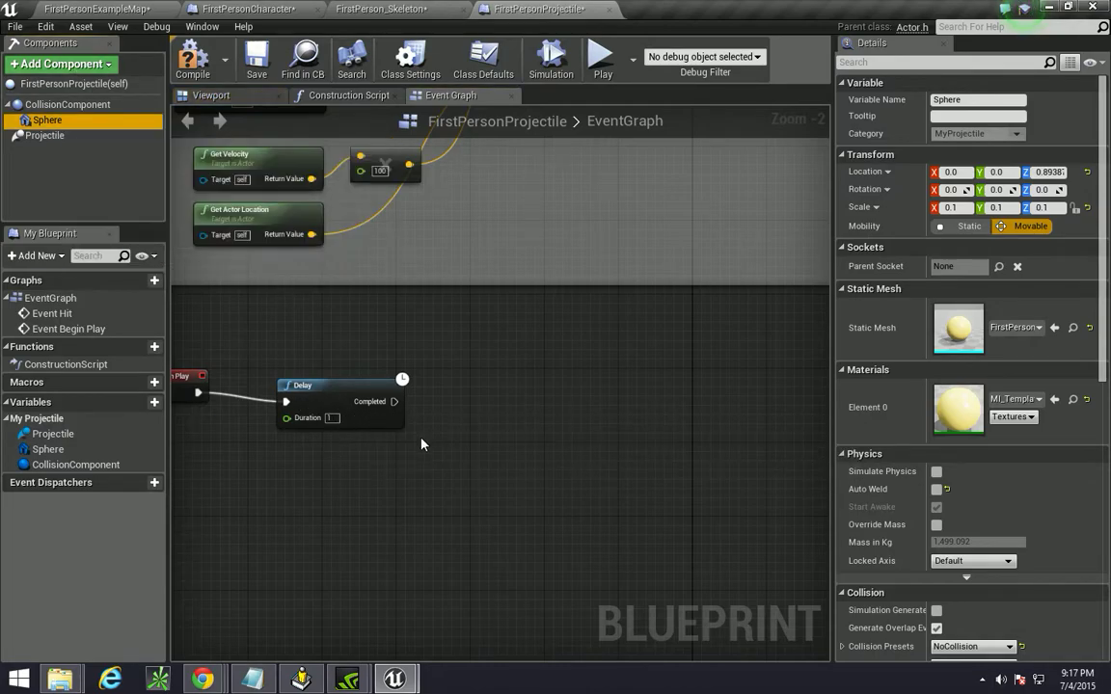
Add Spawn Emitter at Location after the Delay and place a Sphere reference below it.
left_click_drag(393, 401, 516, 401)
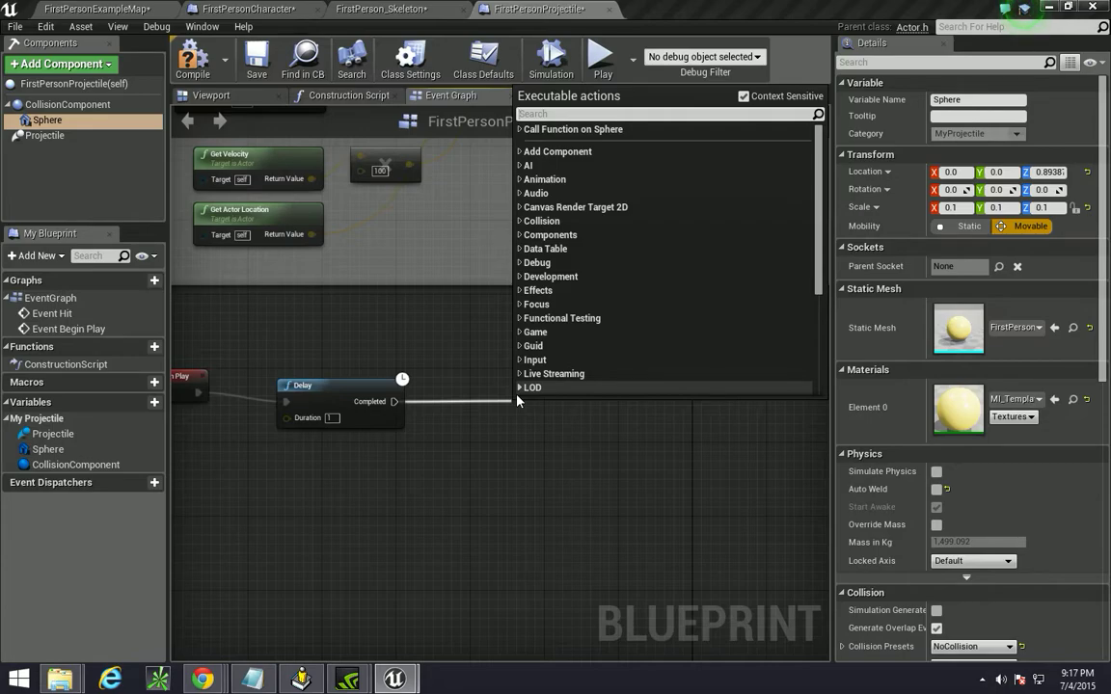
type("particle")
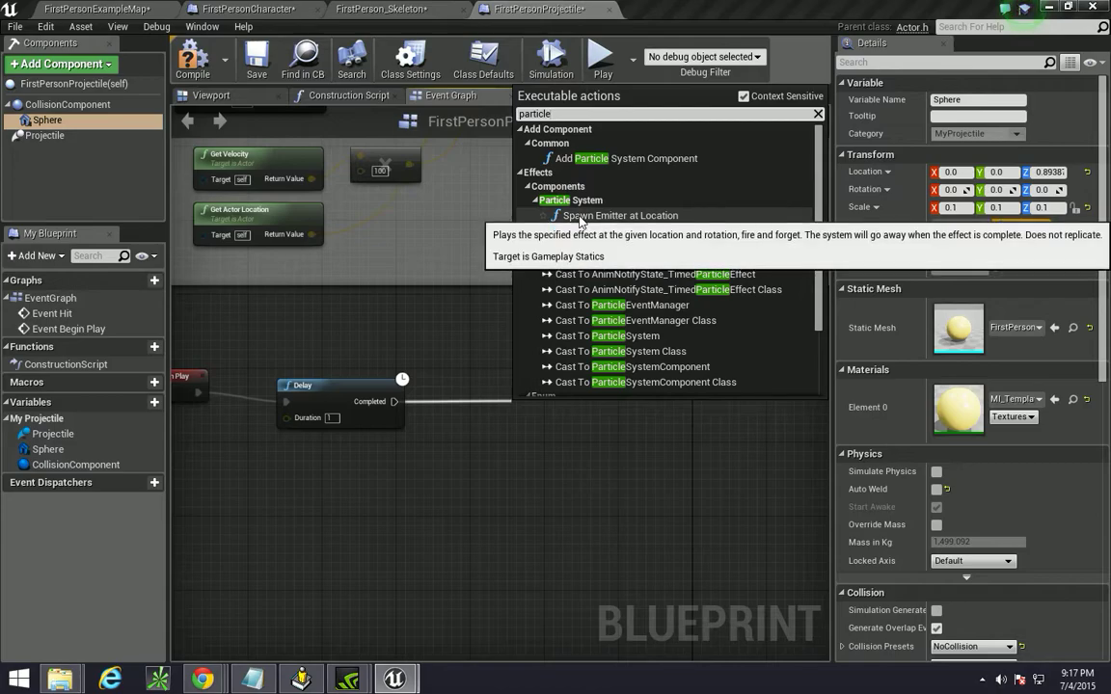
left_click(622, 216)
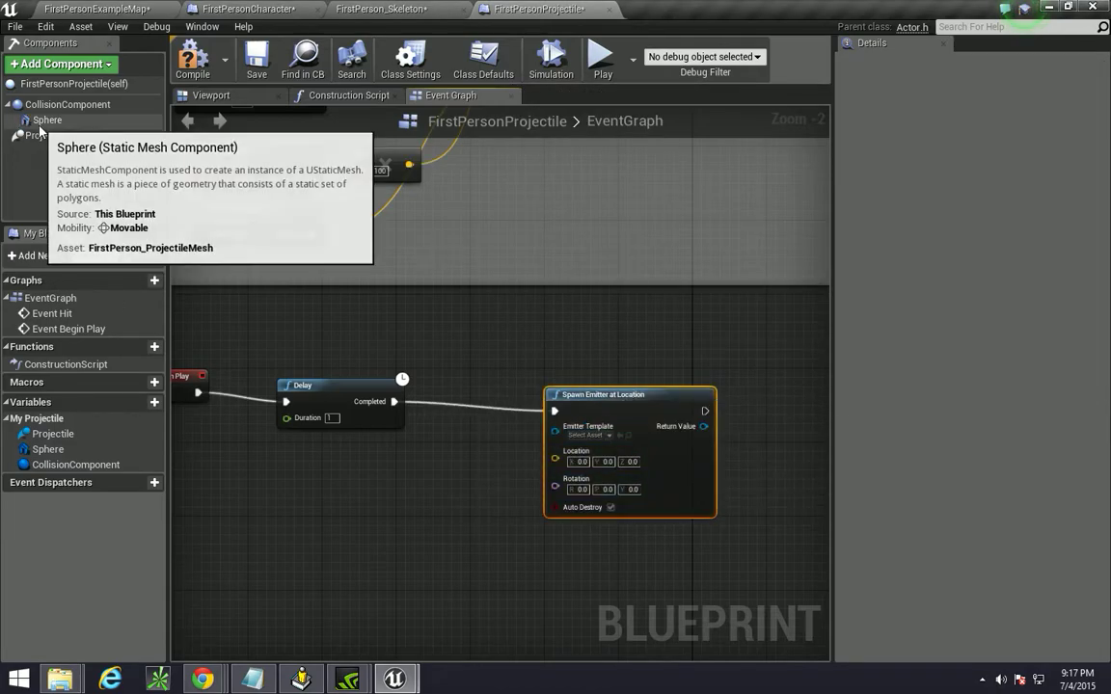
left_click_drag(47, 119, 370, 502)
type("location")
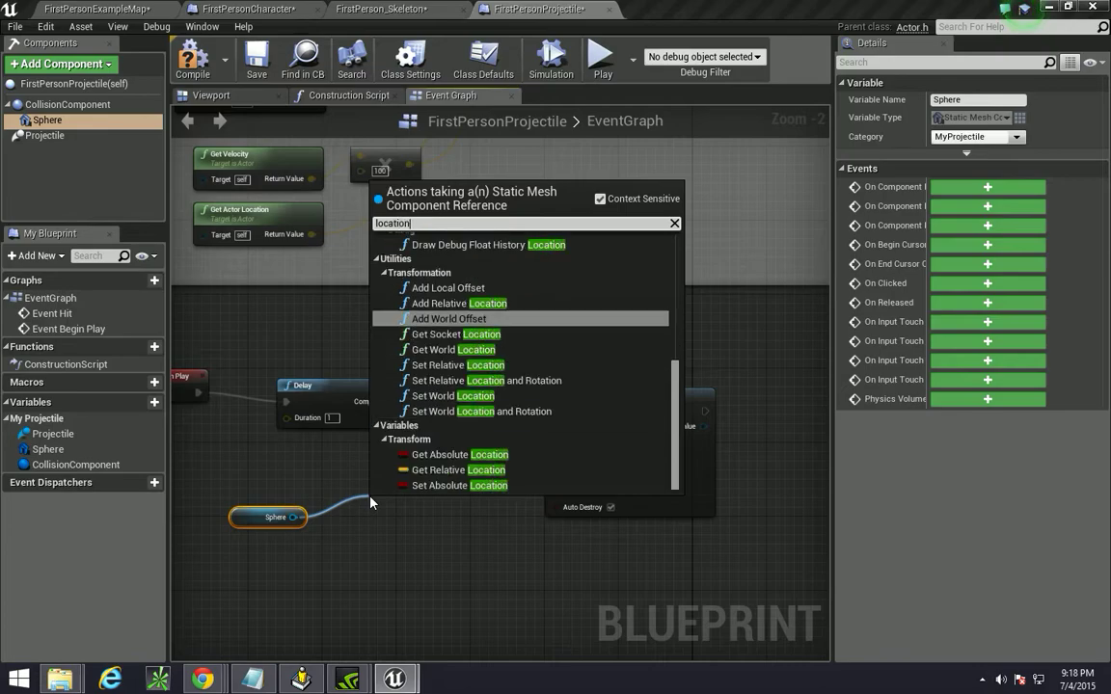
Add Get World Location from the Sphere and wire it to Spawn Emitter's Location pin.
key("Down")
key("Down")
key("Return")
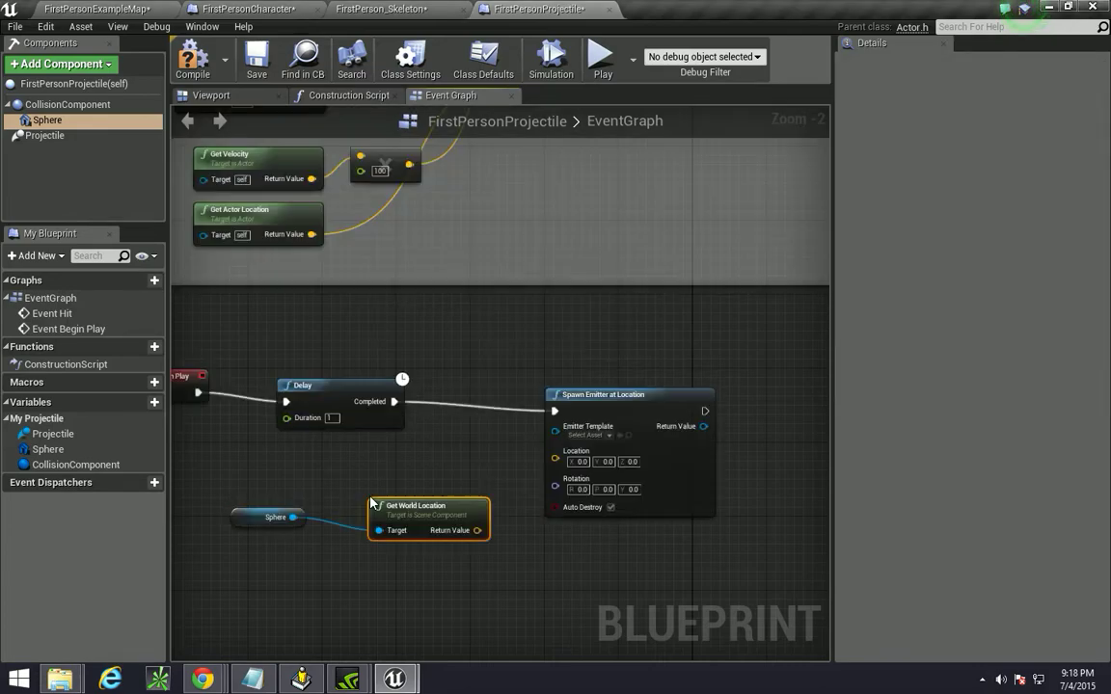
left_click_drag(468, 484, 554, 451)
Add Get World Rotation from the Sphere and wire it to Spawn Emitter's Rotation pin.
left_click_drag(292, 518, 437, 571)
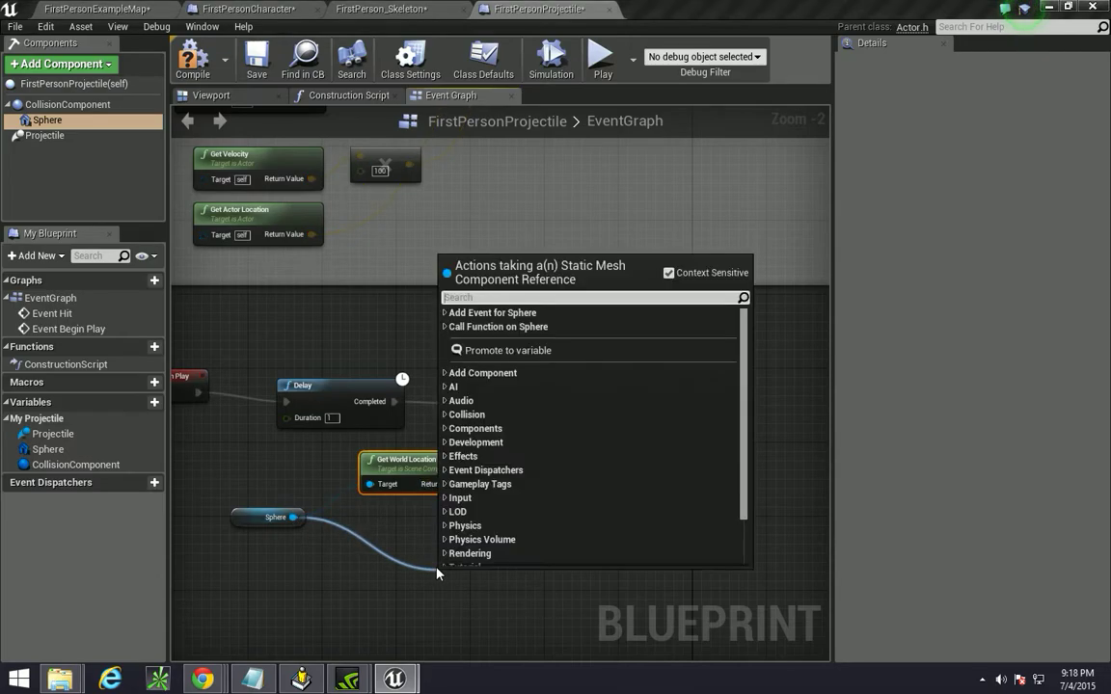
type("rotation")
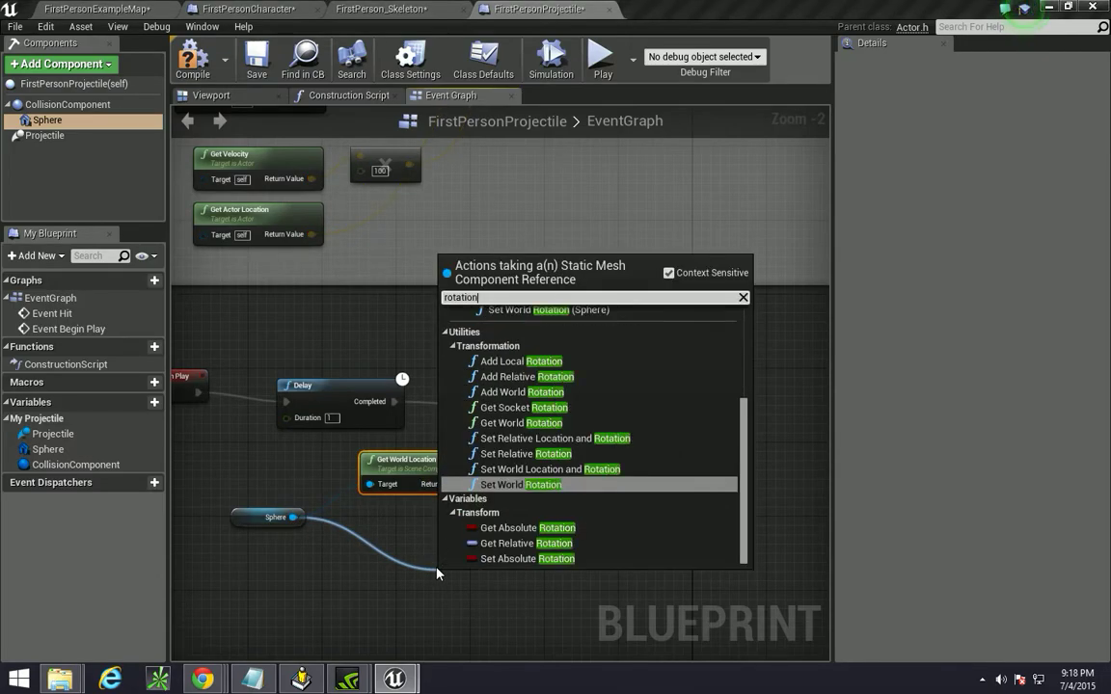
left_click(519, 422)
left_click_drag(468, 571, 383, 516)
left_click_drag(458, 549, 557, 475)
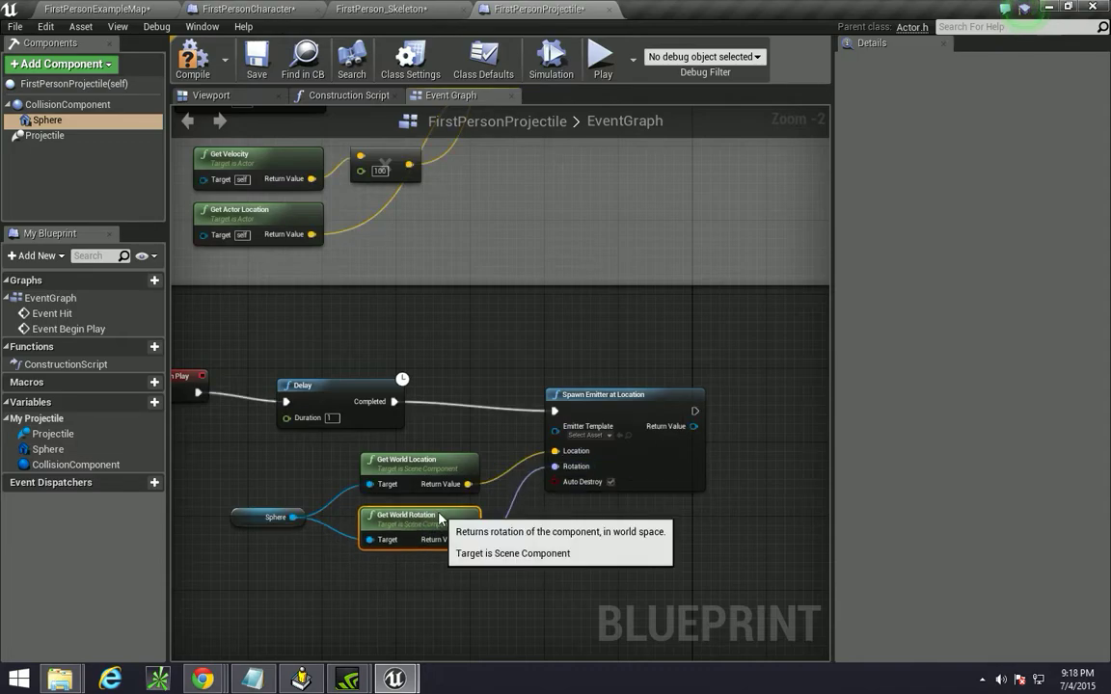
right_click_drag(635, 560, 550, 550)
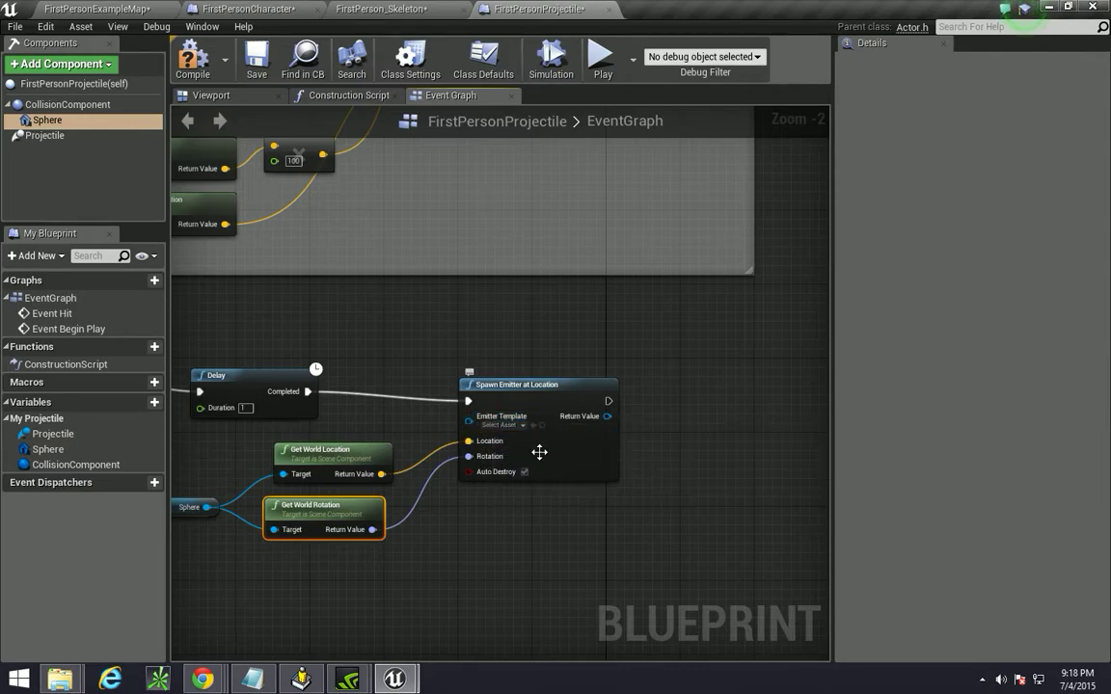
right_click_drag(591, 531, 540, 523)
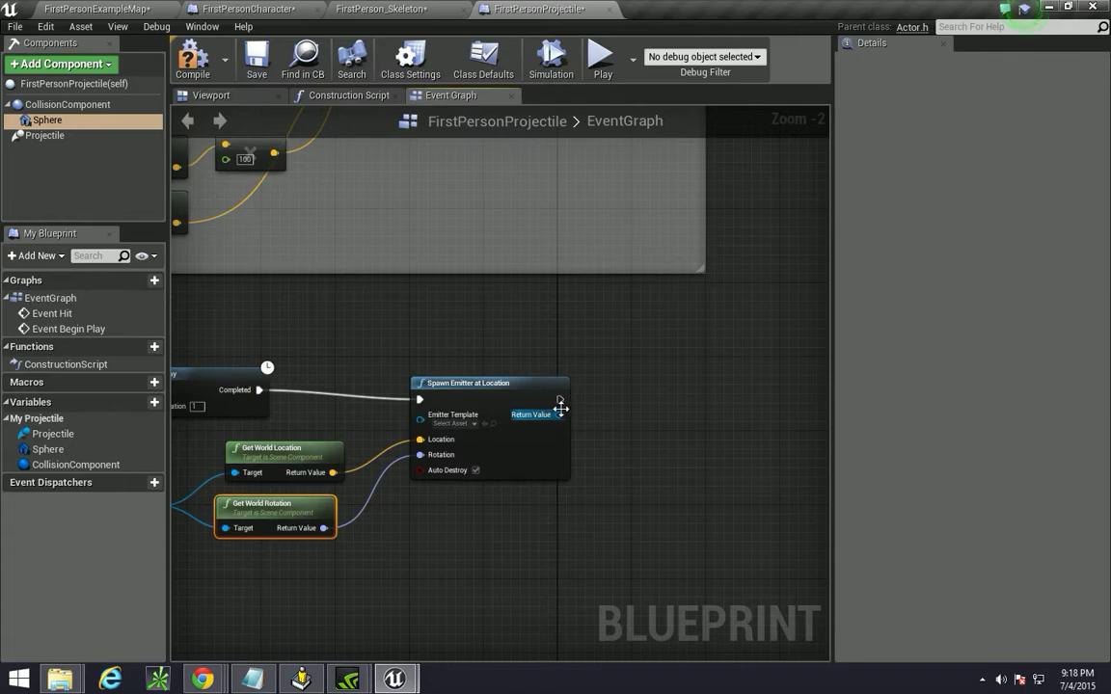
Add a Self reference and a Destroy Actor node that runs after the emitter spawns.
left_click_drag(559, 400, 654, 421)
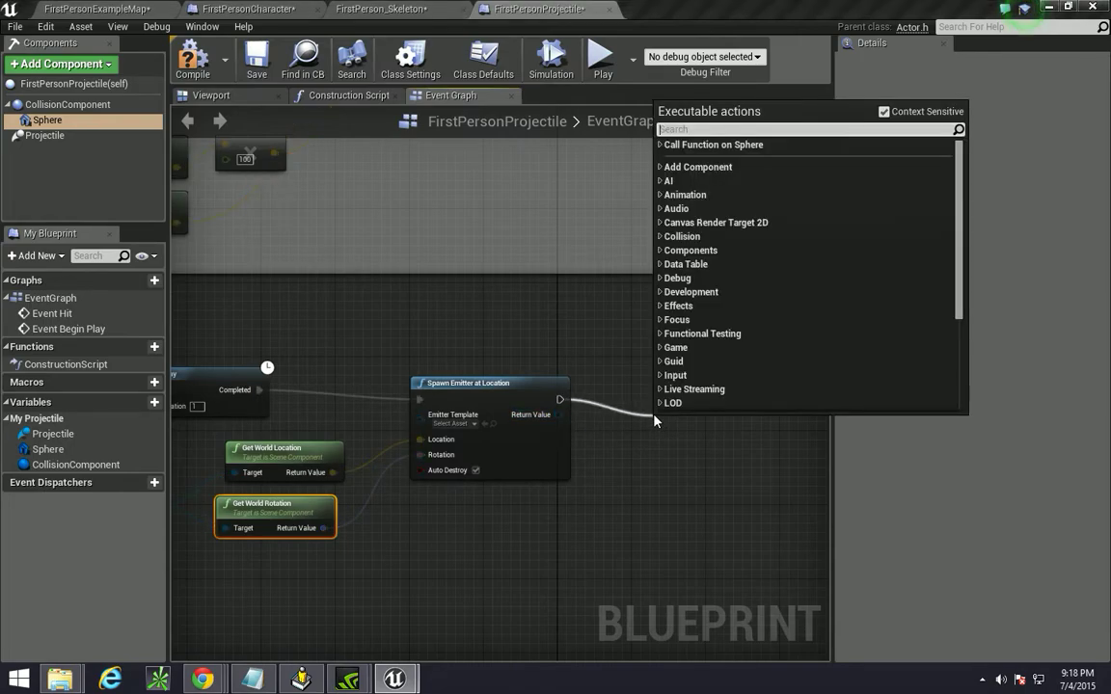
left_click(576, 513)
right_click(605, 502)
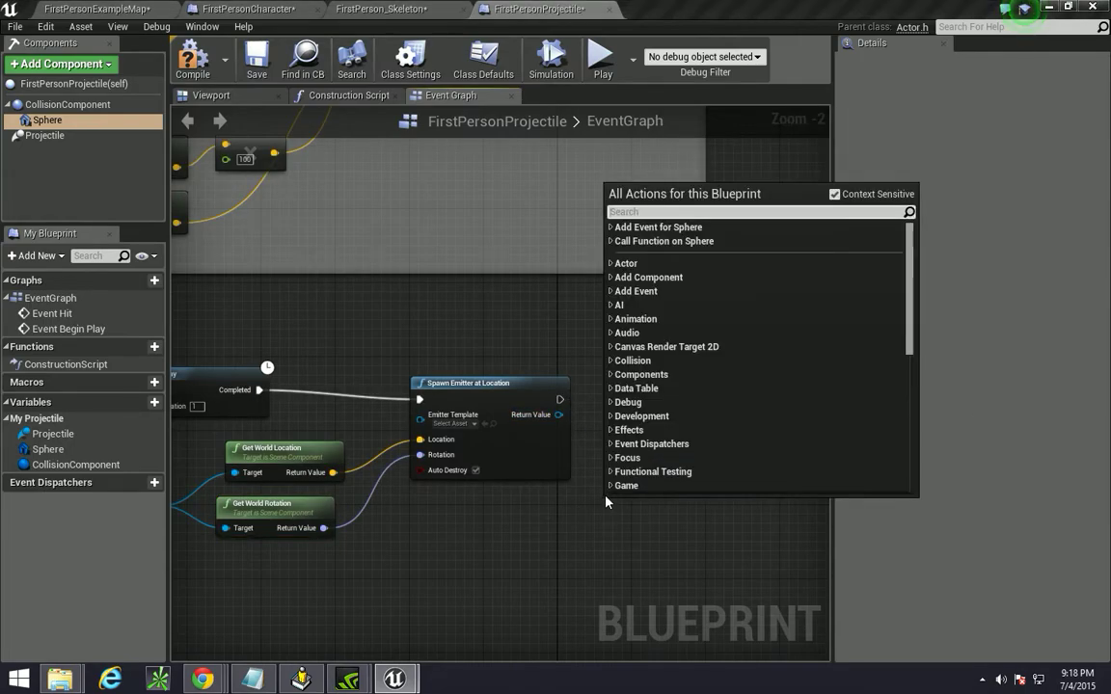
type("self")
key("Return")
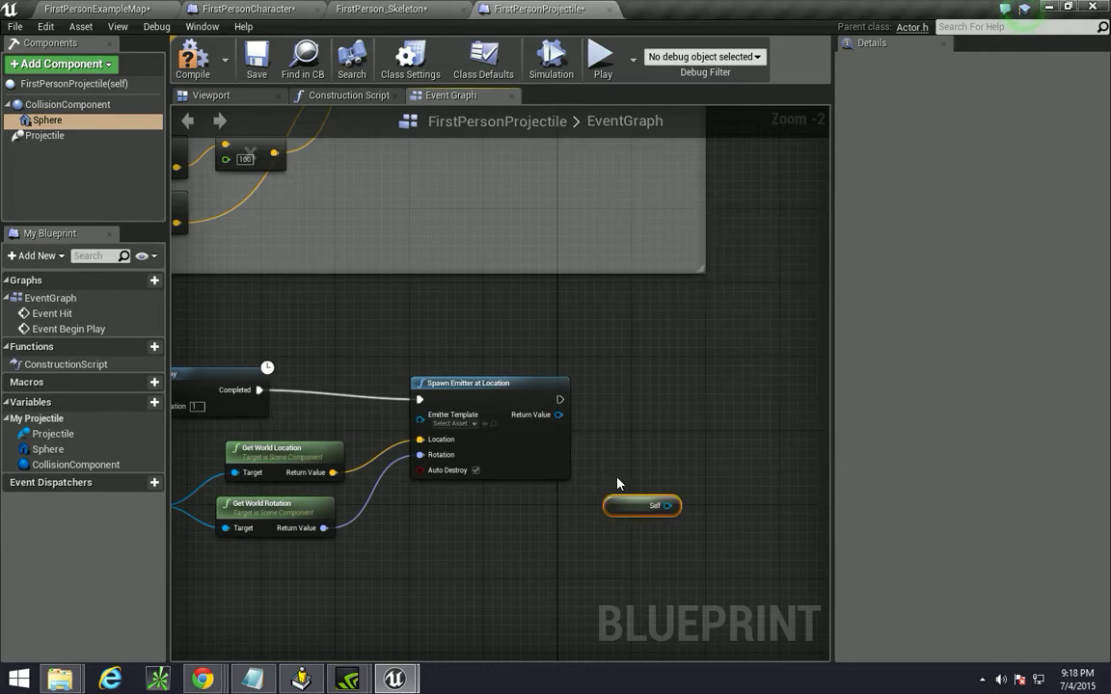
left_click_drag(660, 507, 731, 442)
type("destry")
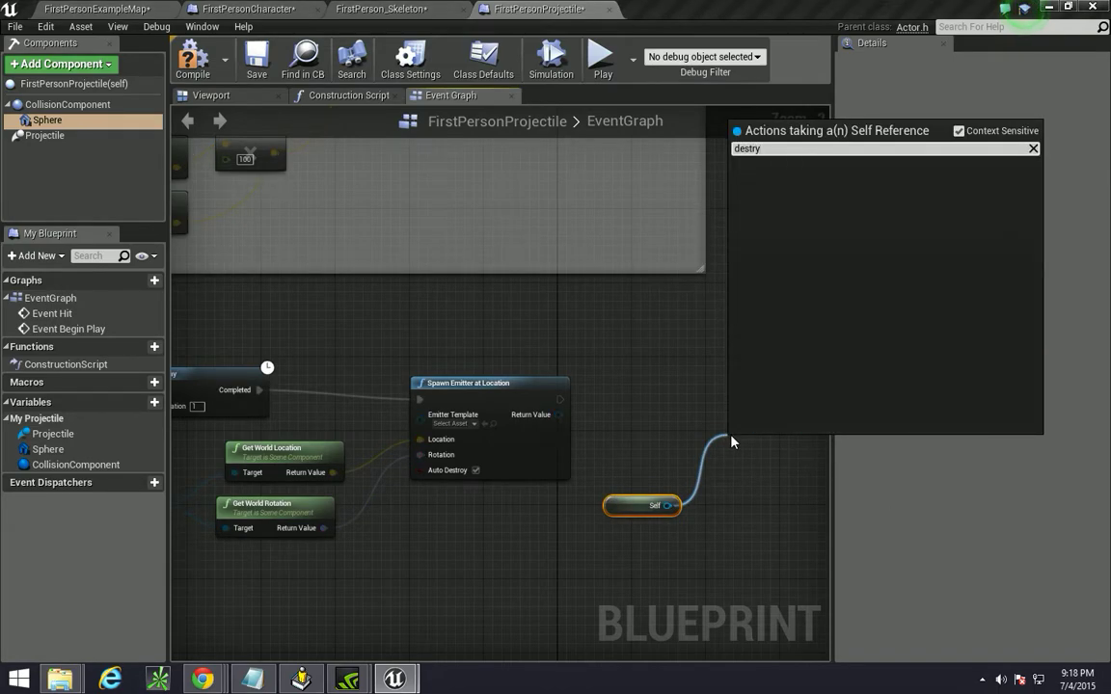
key("BackSpace")
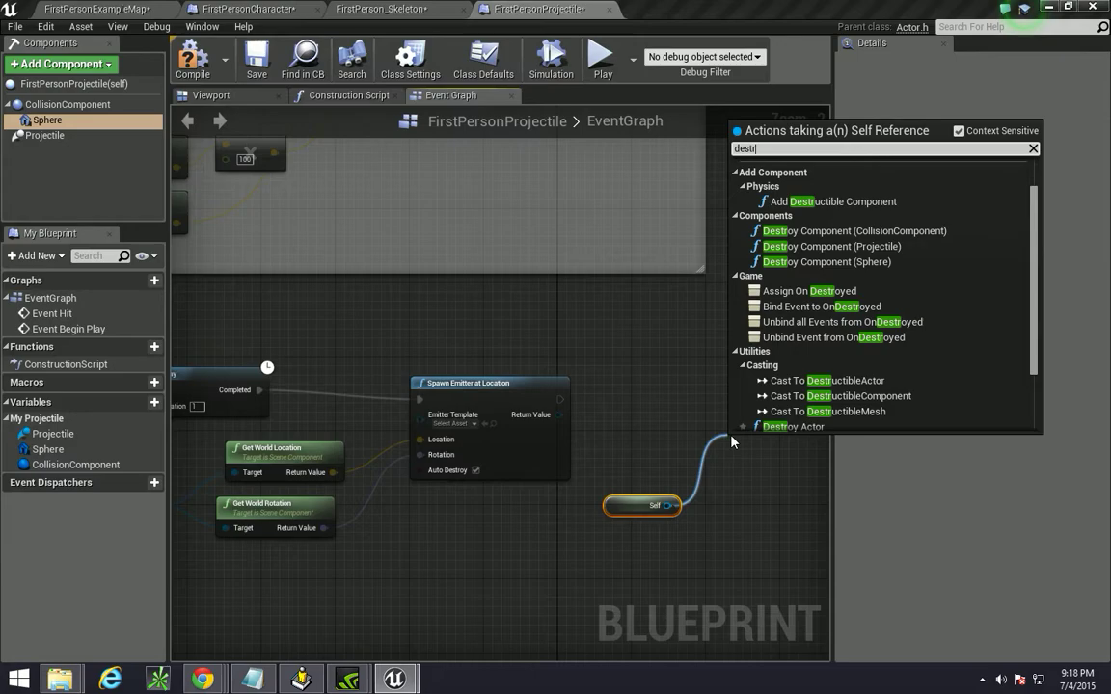
type("oy")
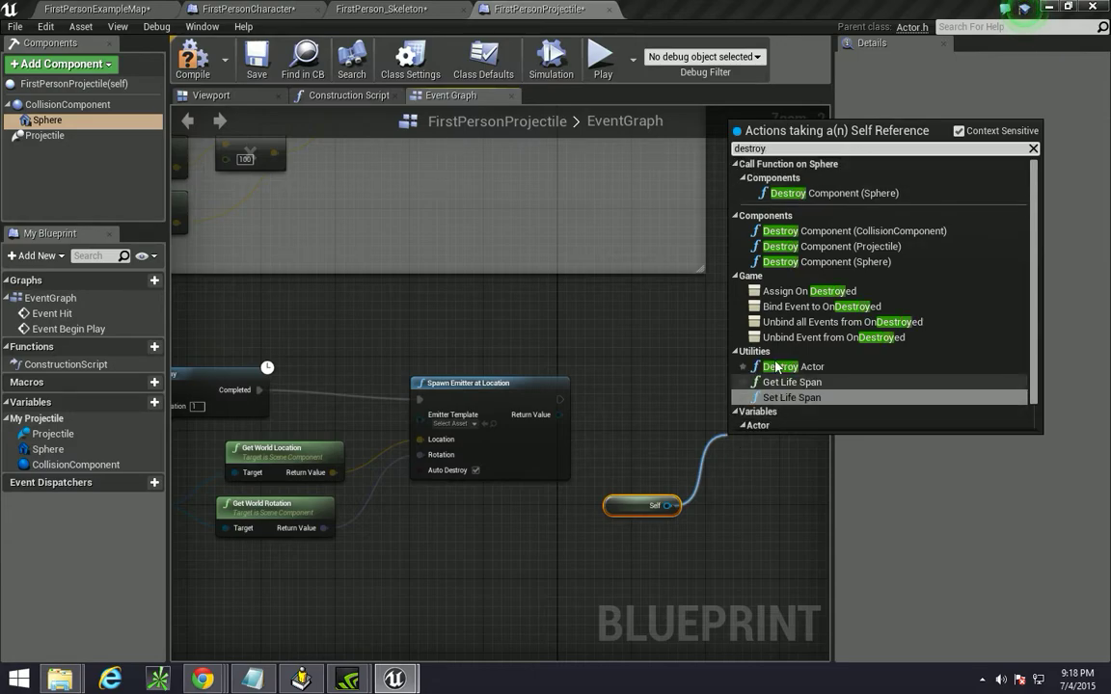
left_click(786, 367)
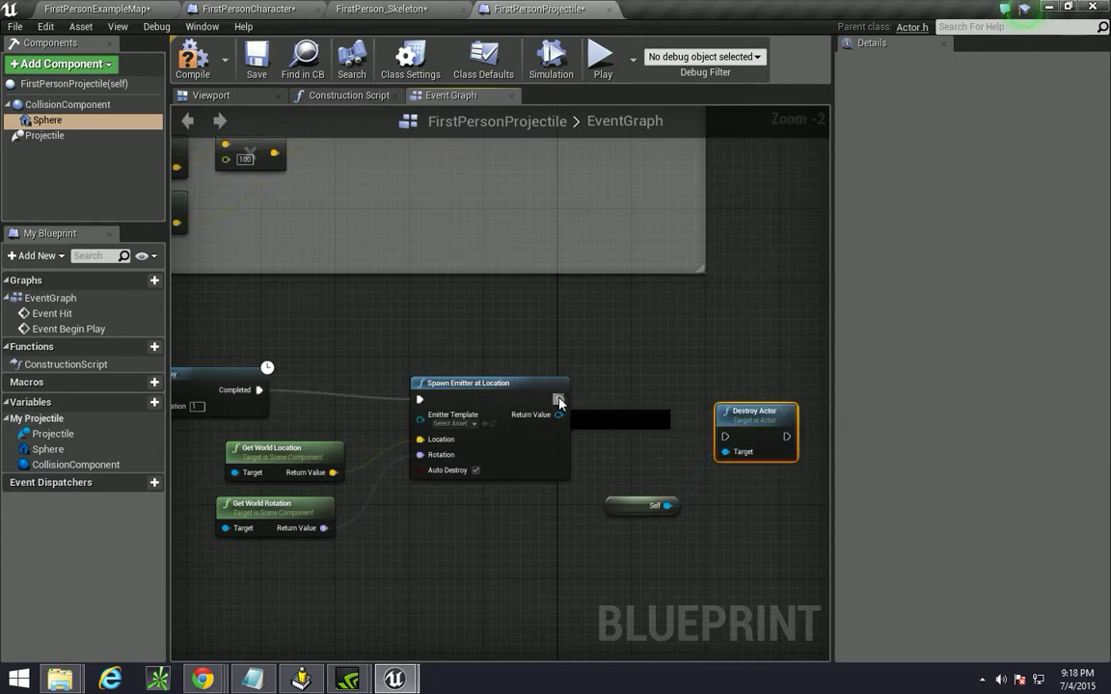
left_click_drag(559, 400, 723, 437)
right_click_drag(621, 564, 776, 529)
scroll(776, 529, "down", 1)
right_click_drag(562, 529, 505, 517)
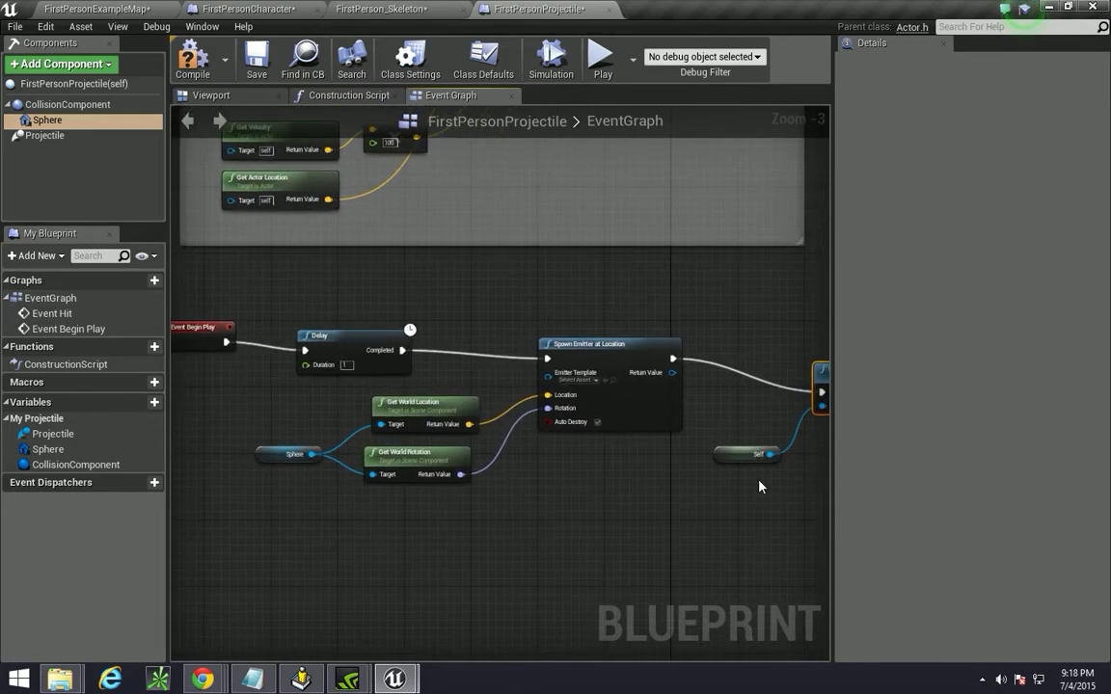
Set the Emitter Template to P_Explosion and compile the projectile blueprint.
left_click(586, 384)
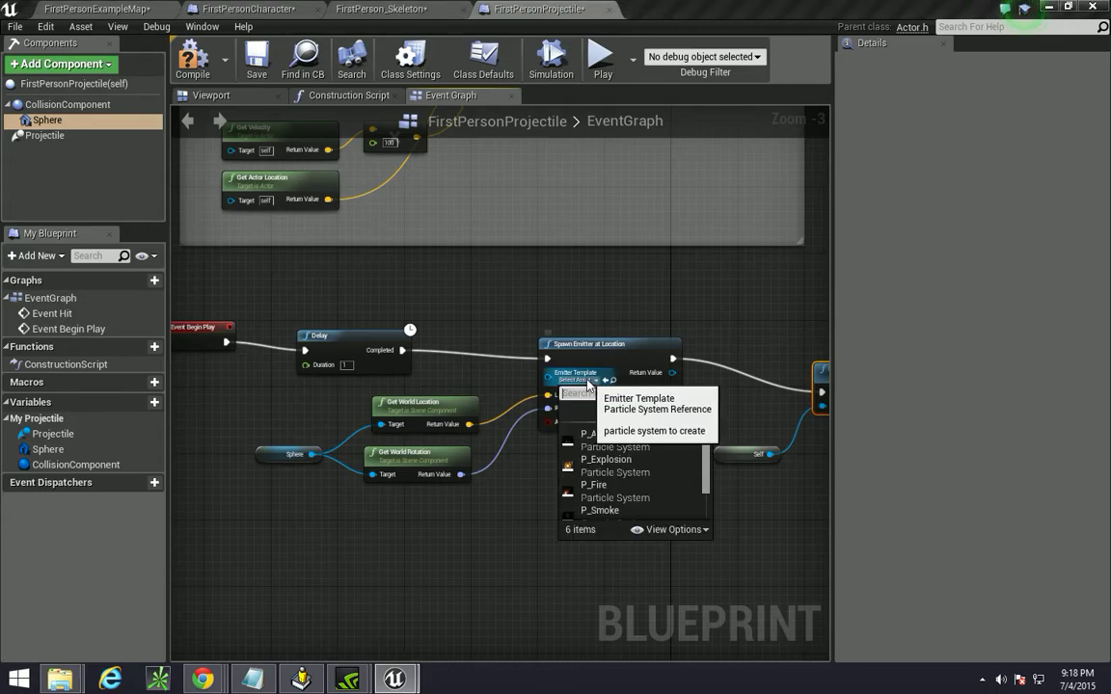
left_click(625, 470)
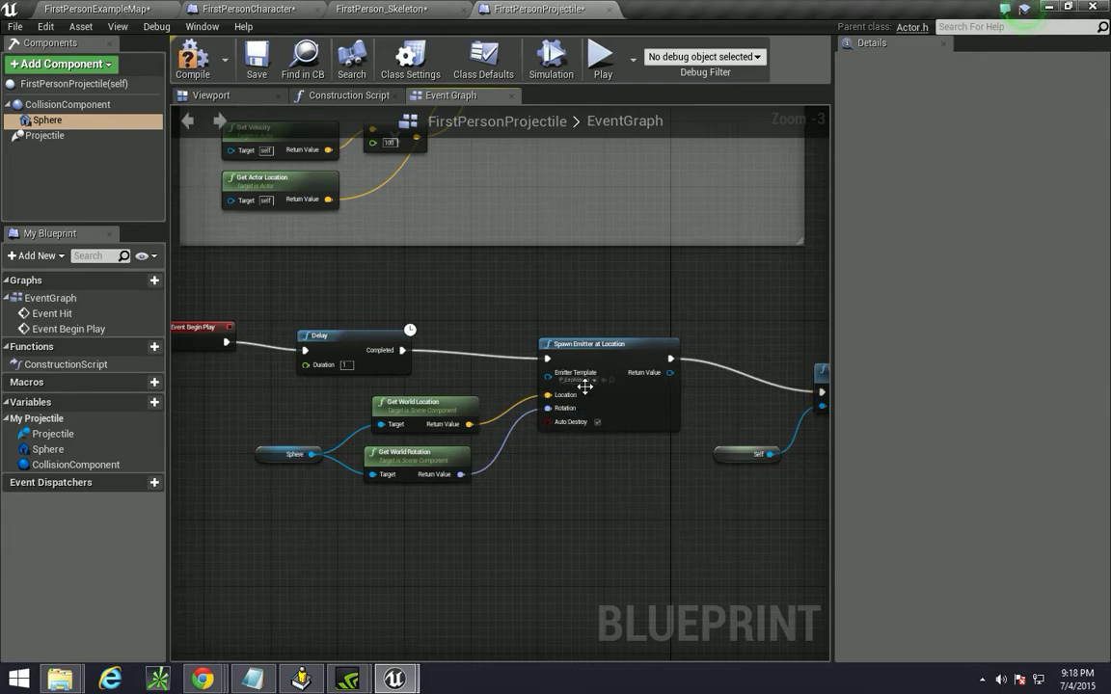
left_click(188, 59)
left_click(96, 8)
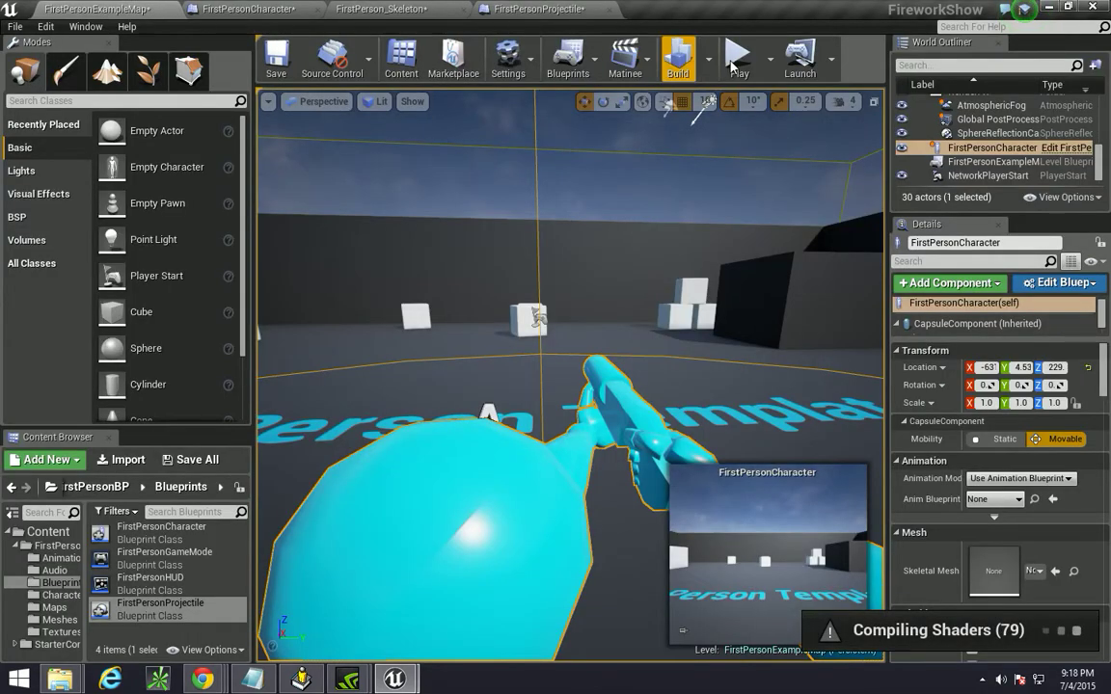
left_click(740, 55)
left_click(575, 381)
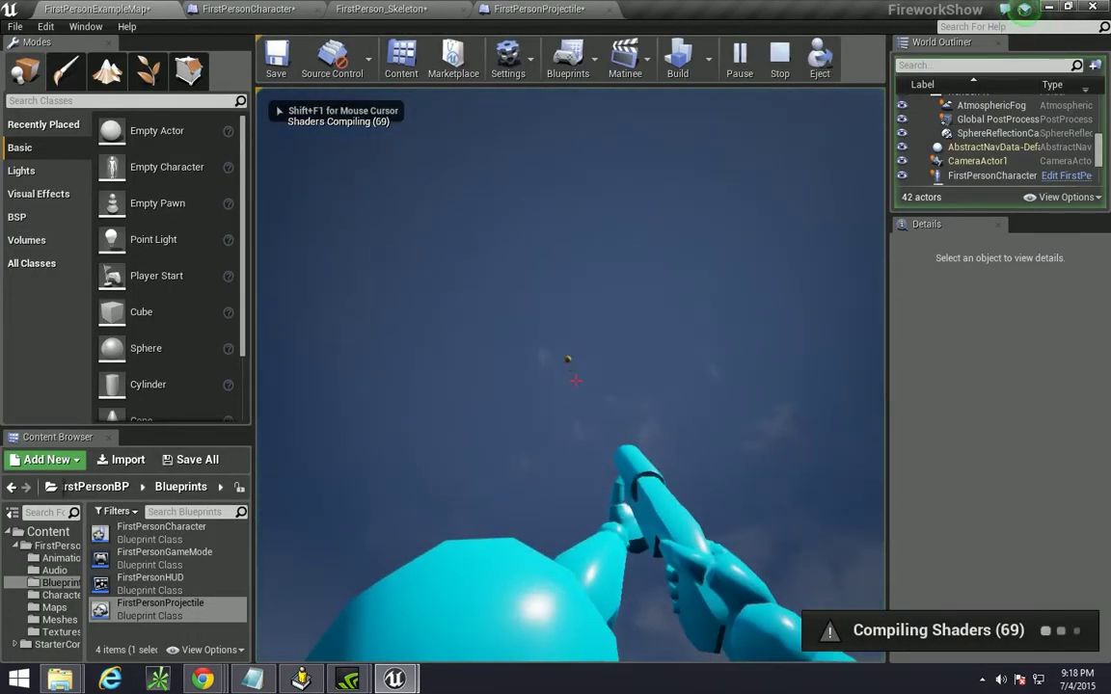
left_click(576, 380)
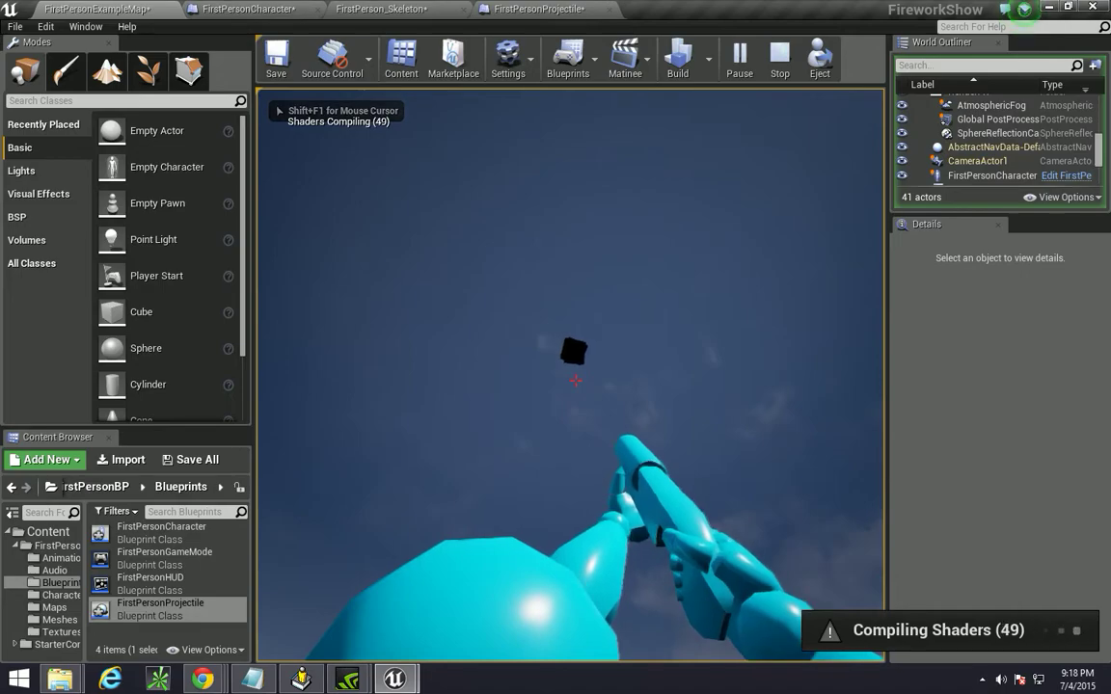
key("Escape")
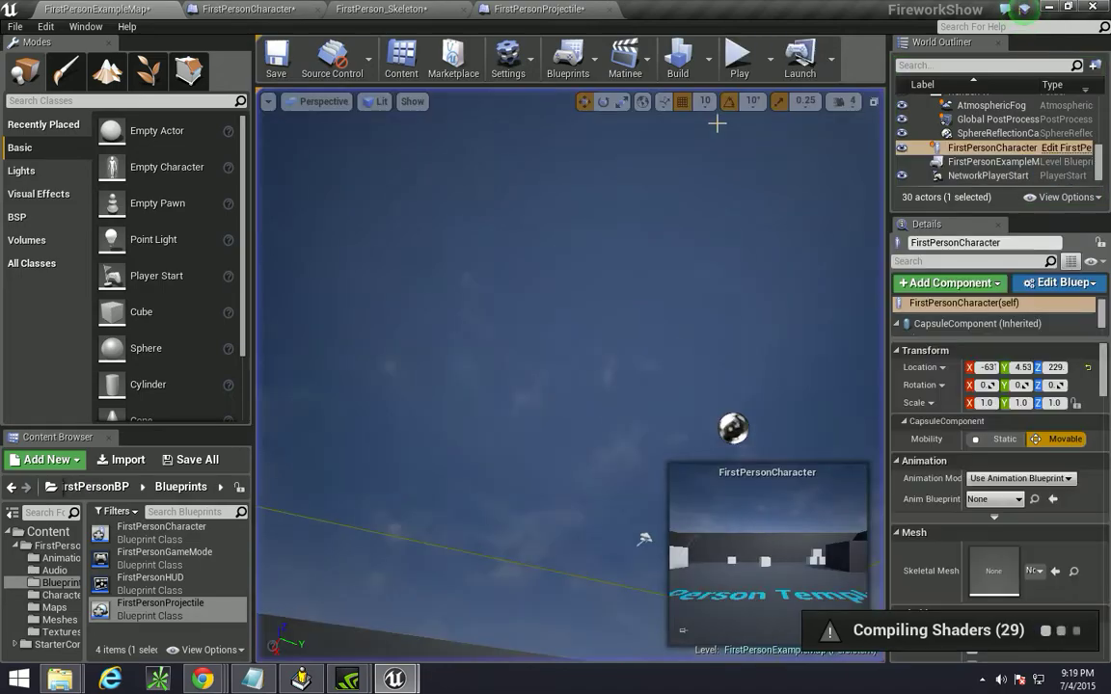
key("f")
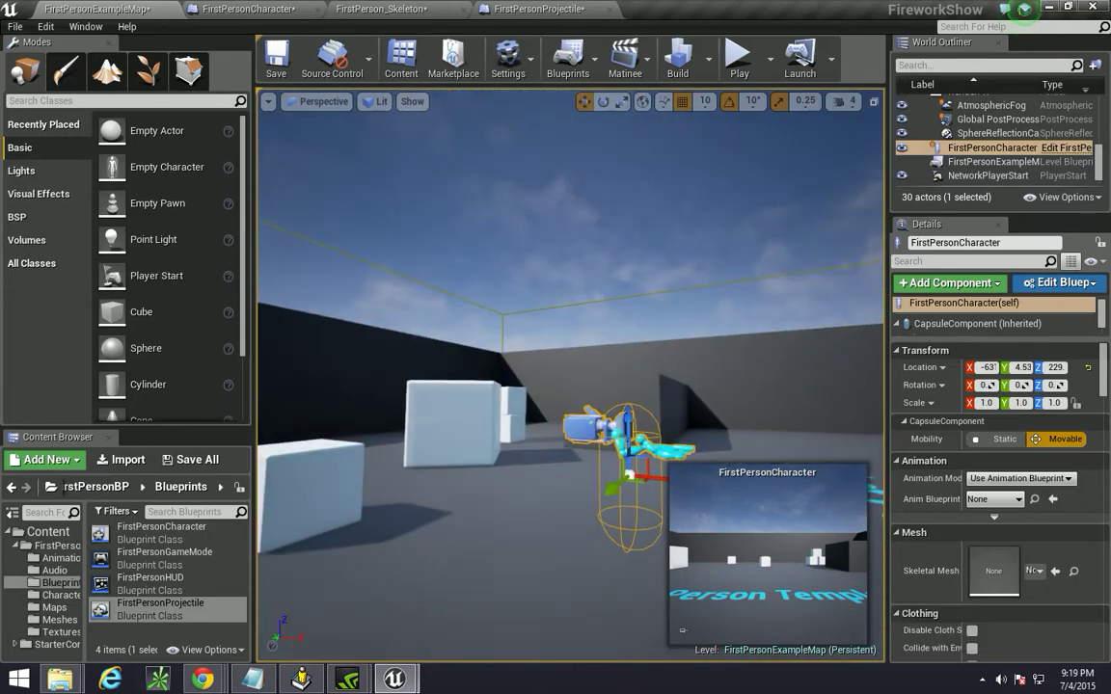
right_click_drag(627, 398, 714, 393)
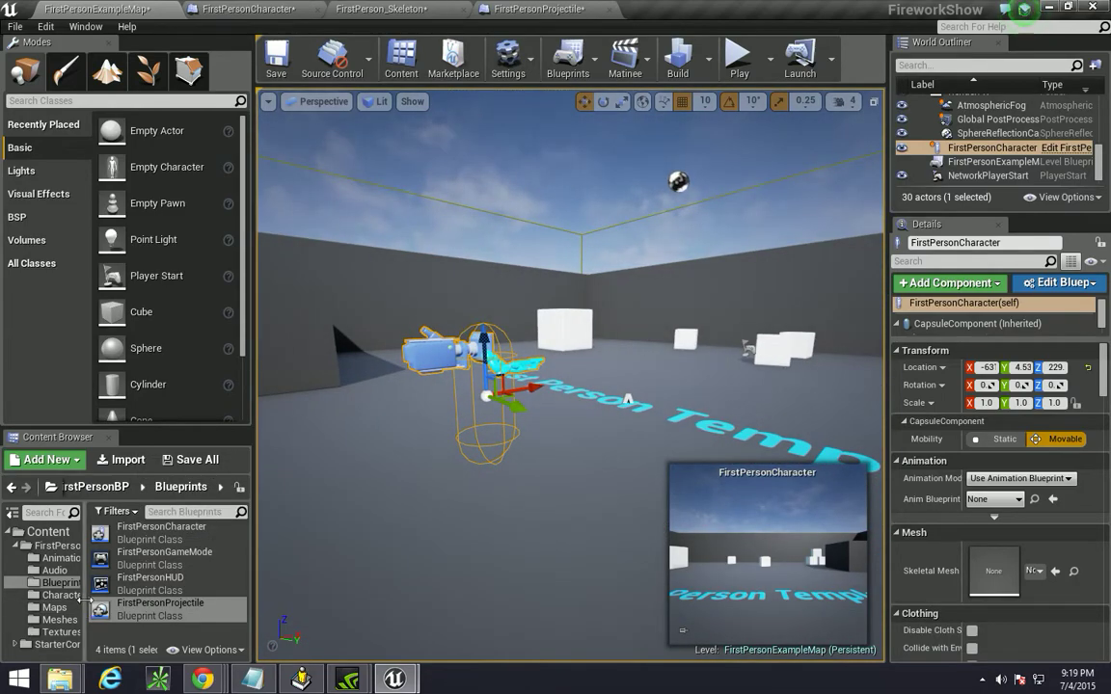
left_click_drag(85, 598, 128, 590)
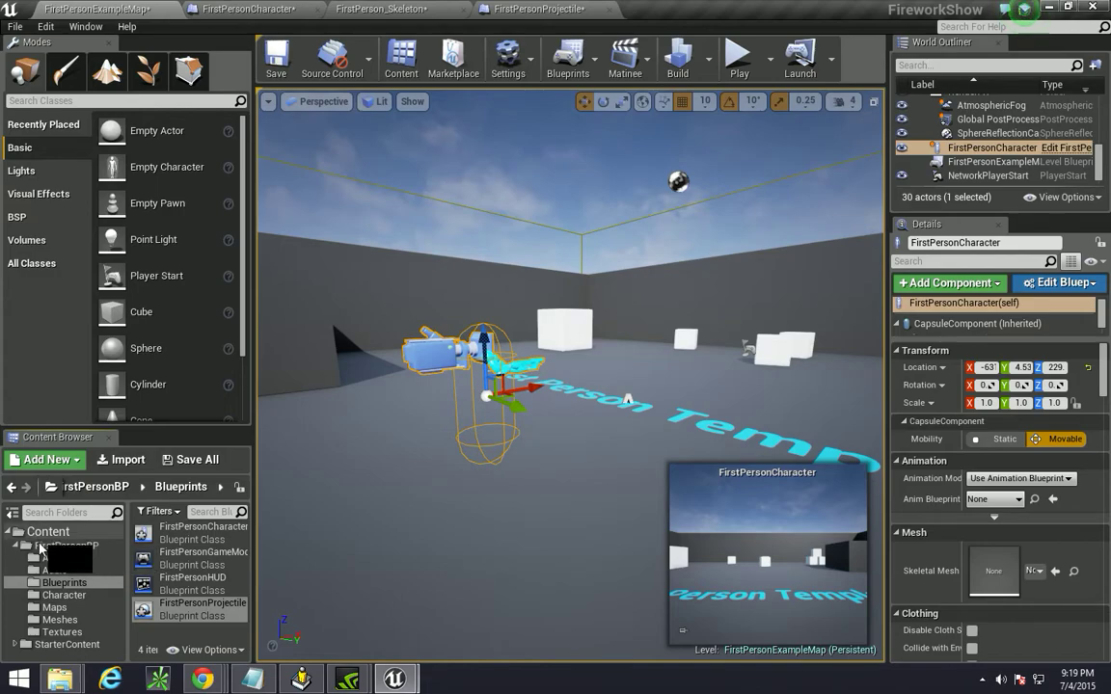
Create a new folder named particles under Content.
left_click(43, 545)
left_click(53, 534)
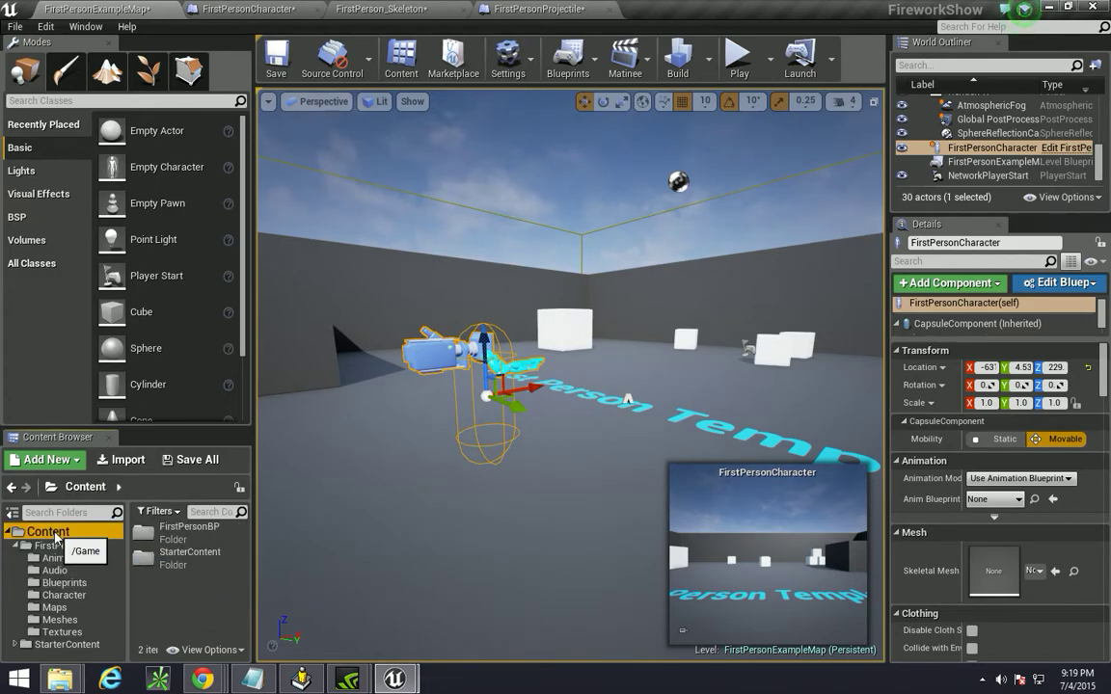
right_click(53, 532)
left_click(101, 269)
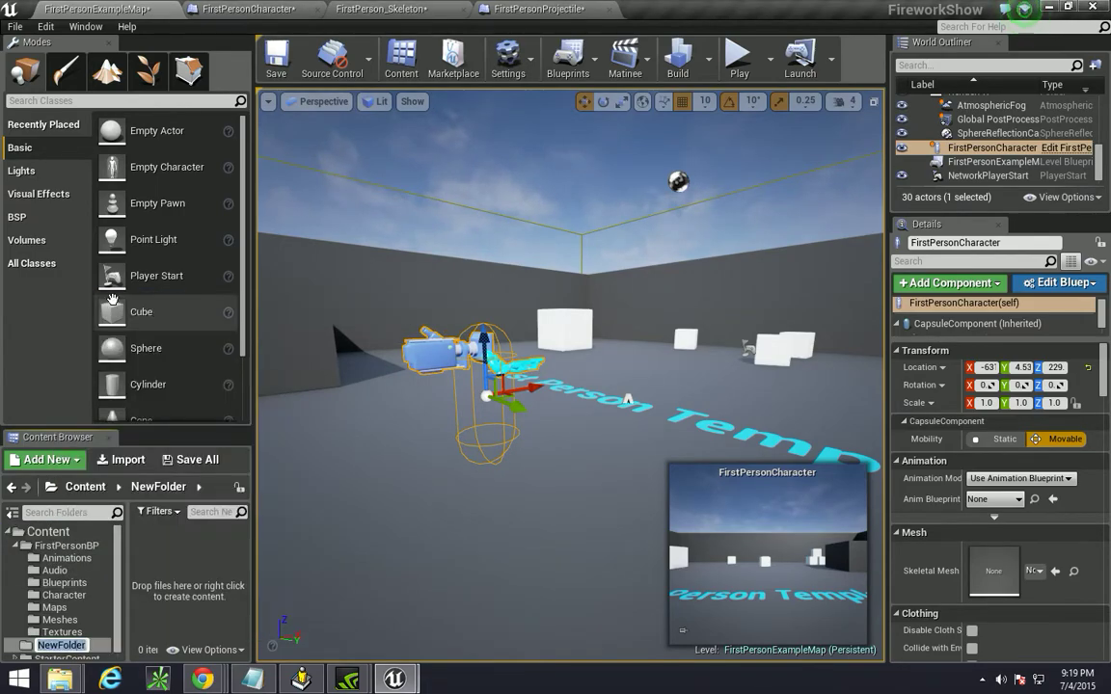
type("particles")
key("Return")
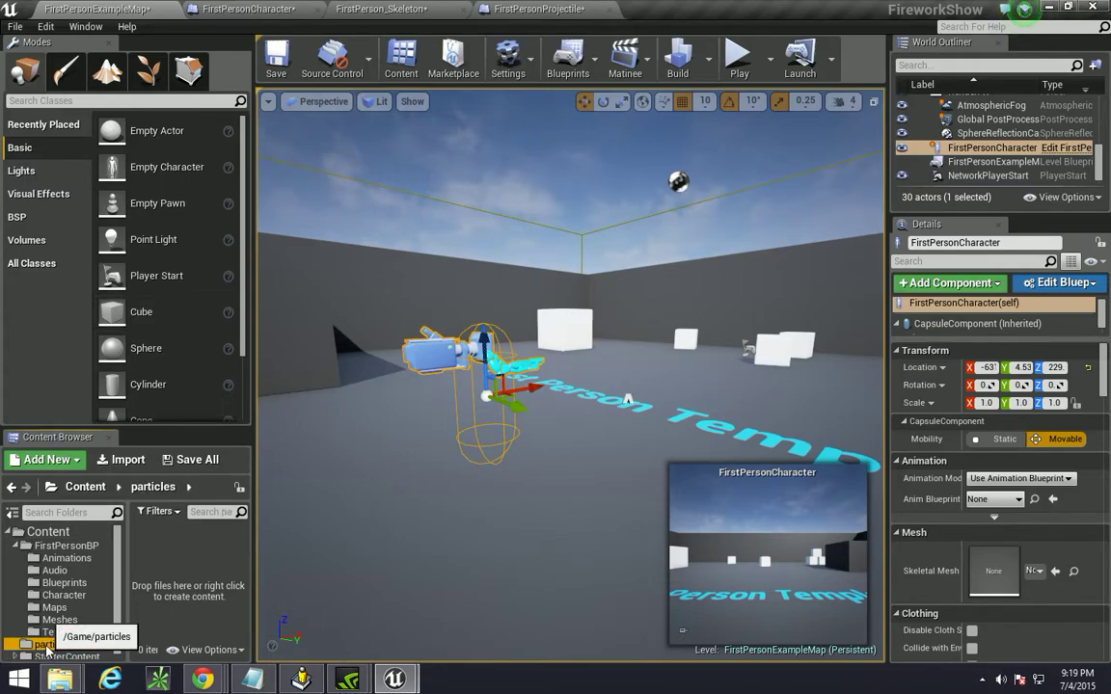
Create a particle system named Firework1 in the particles folder and open it.
right_click(174, 569)
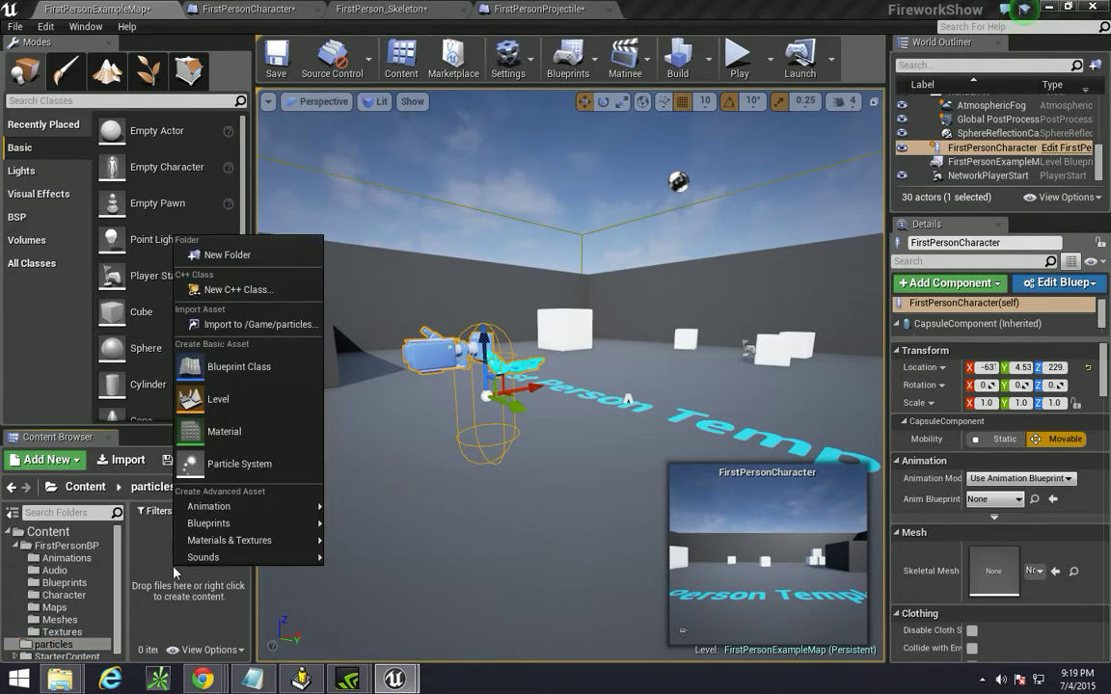
left_click(236, 467)
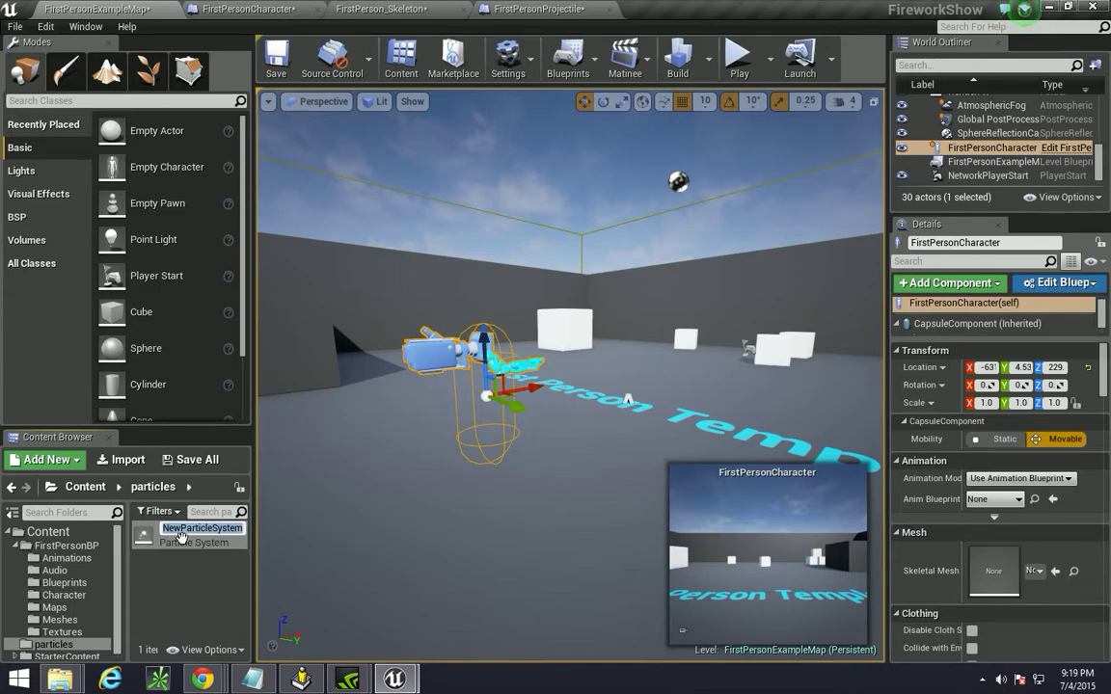
type("Firework!")
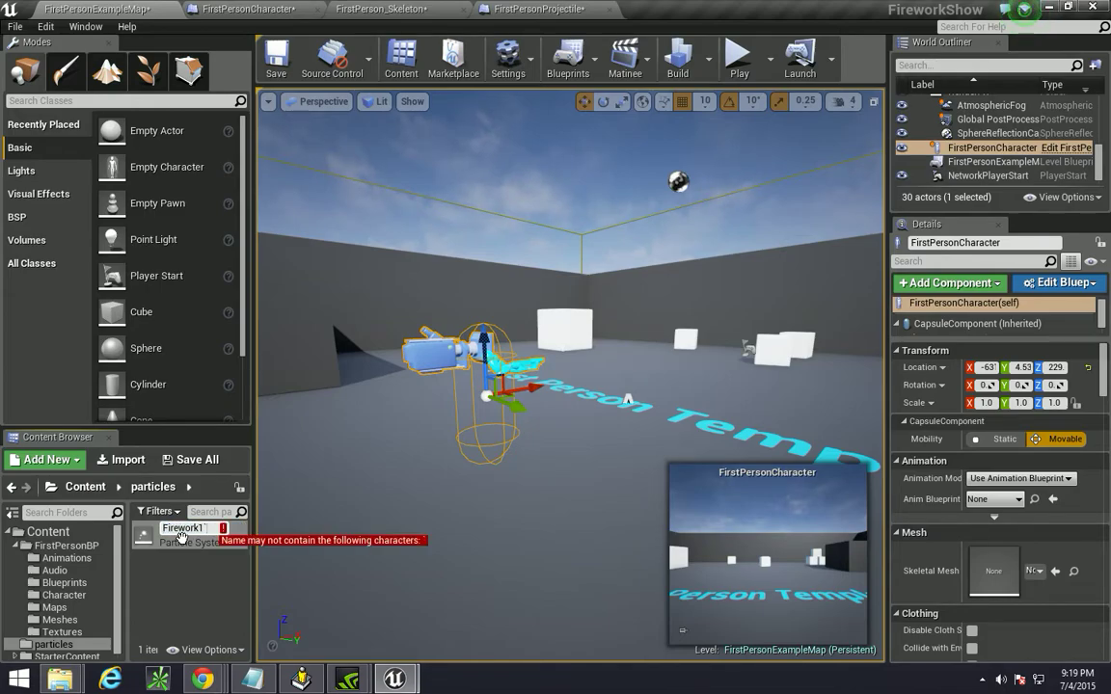
key("BackSpace")
type("1")
key("Return")
left_click(200, 579)
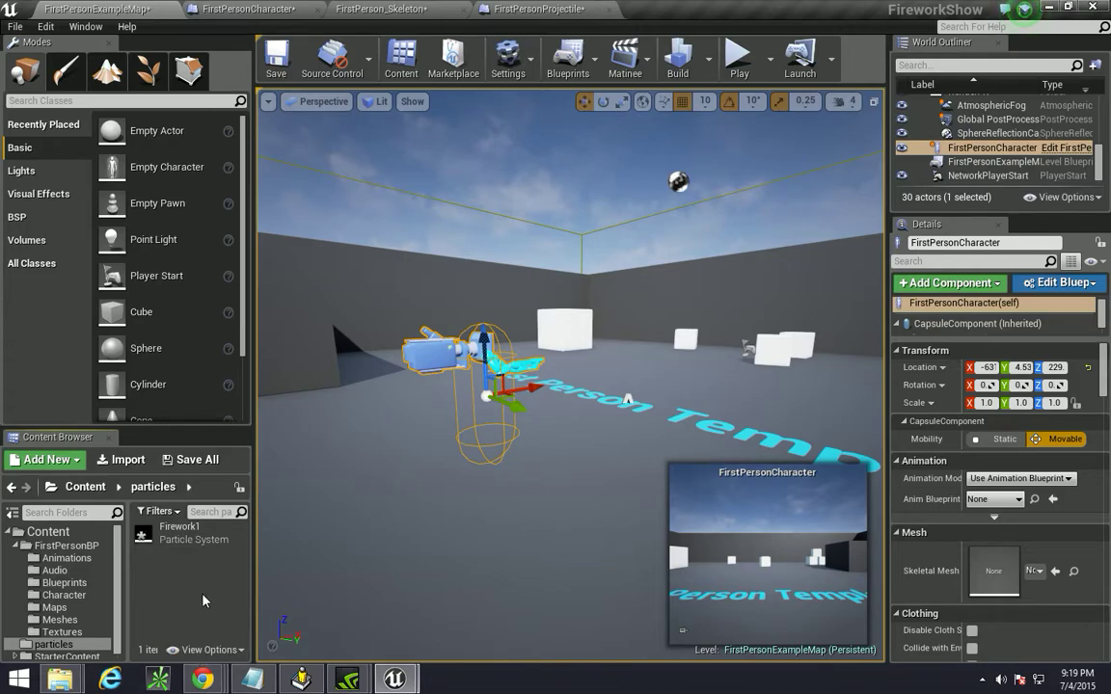
double_click(182, 533)
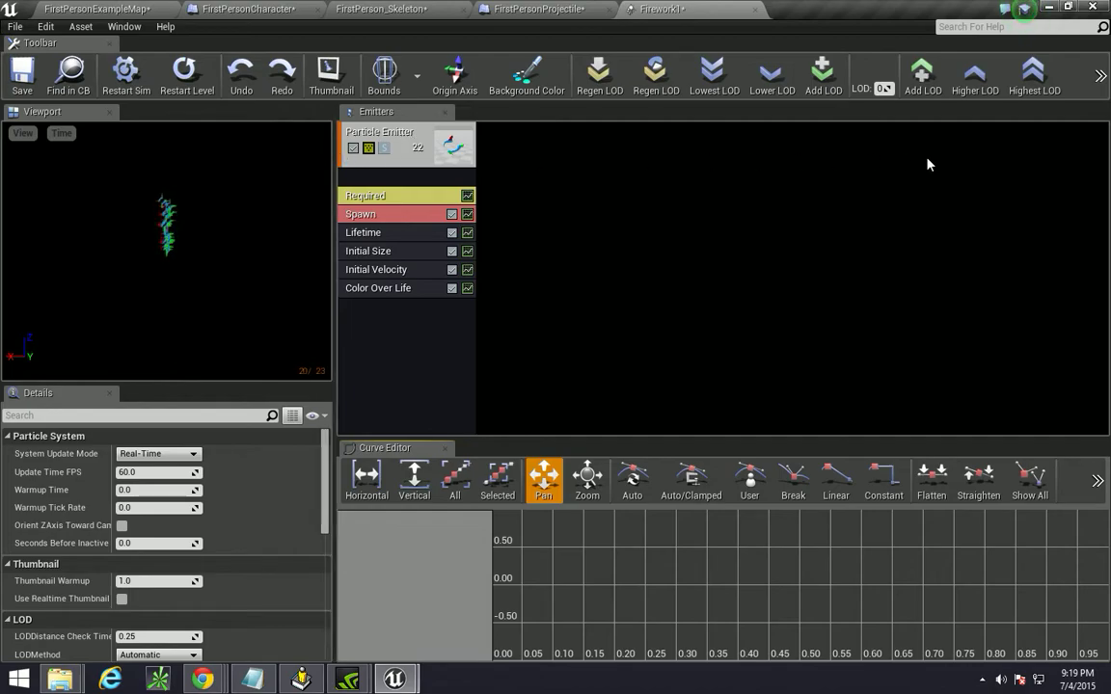
Add a new sprite emitter to Firework1.
right_click(583, 162)
left_click(617, 168)
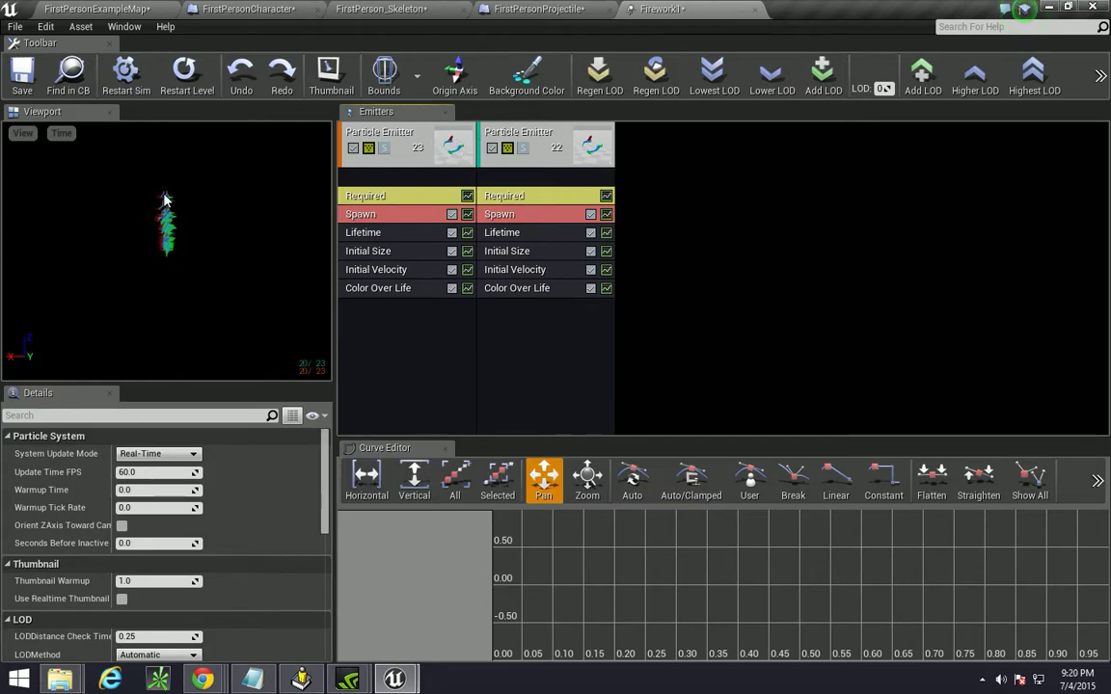
right_click(540, 161)
left_click(704, 277)
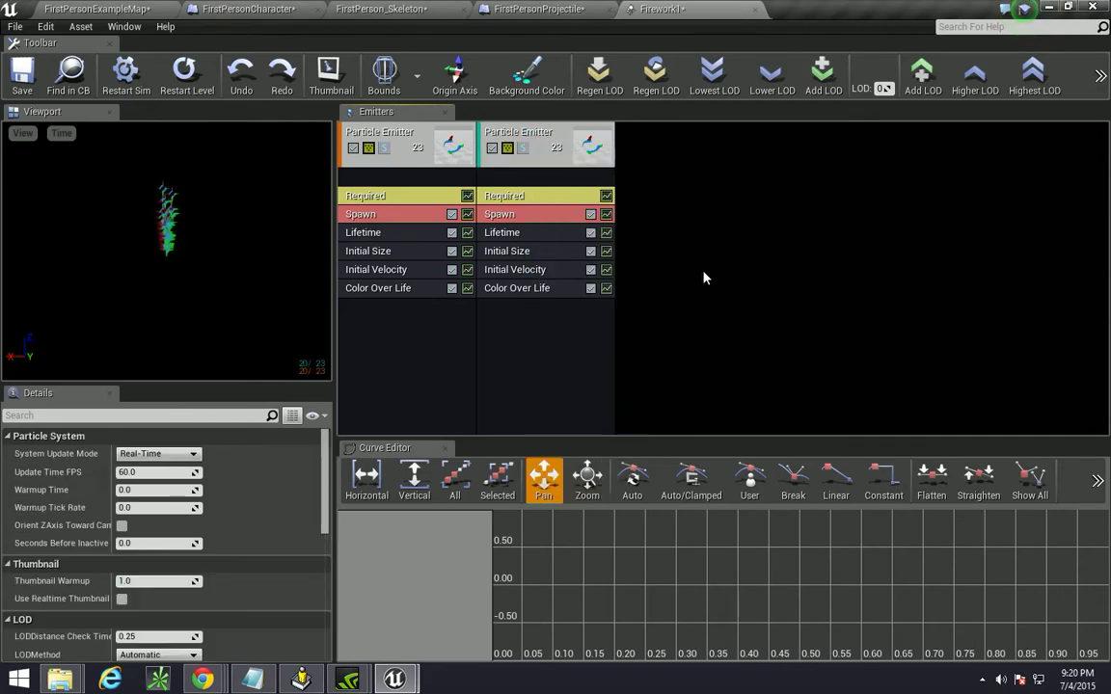
Delete the second emitter so only one remains.
right_click(521, 180)
mouse_move(559, 182)
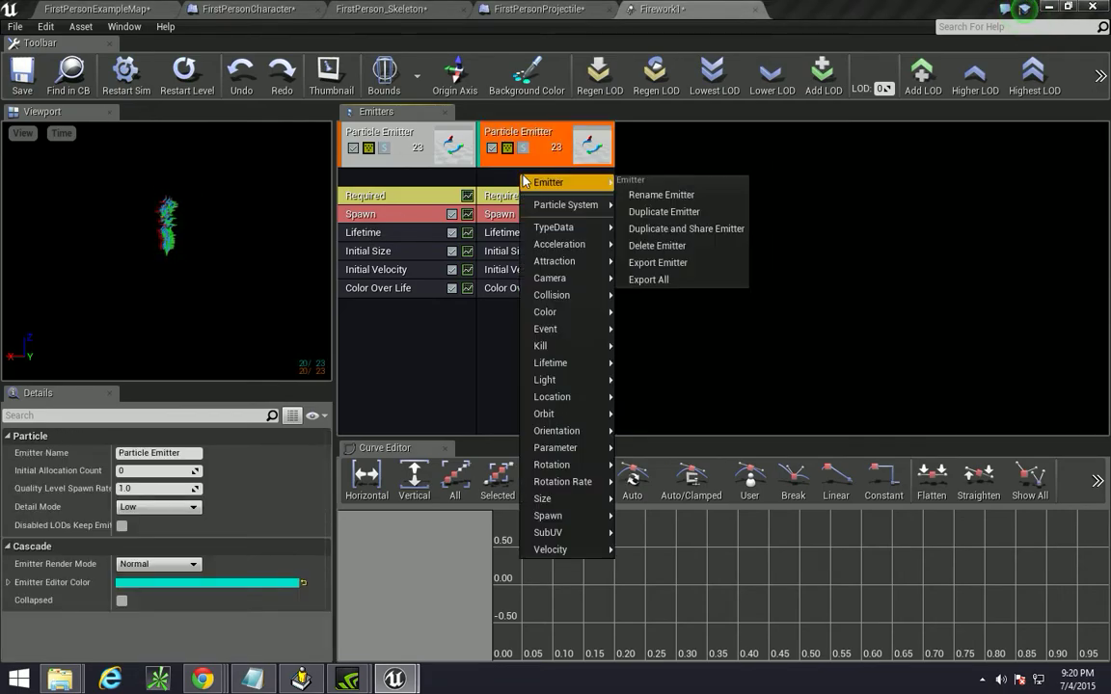
left_click(657, 245)
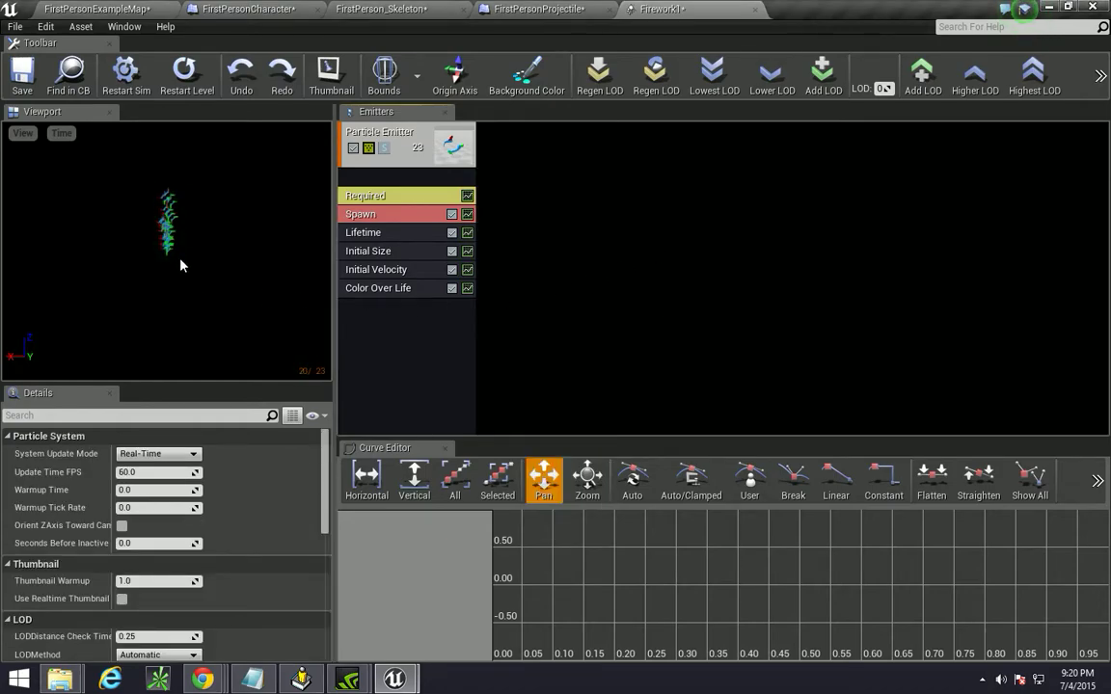
Review the Initial Size, Initial Velocity, Color Over Life, Lifetime and Spawn module settings.
left_click(373, 253)
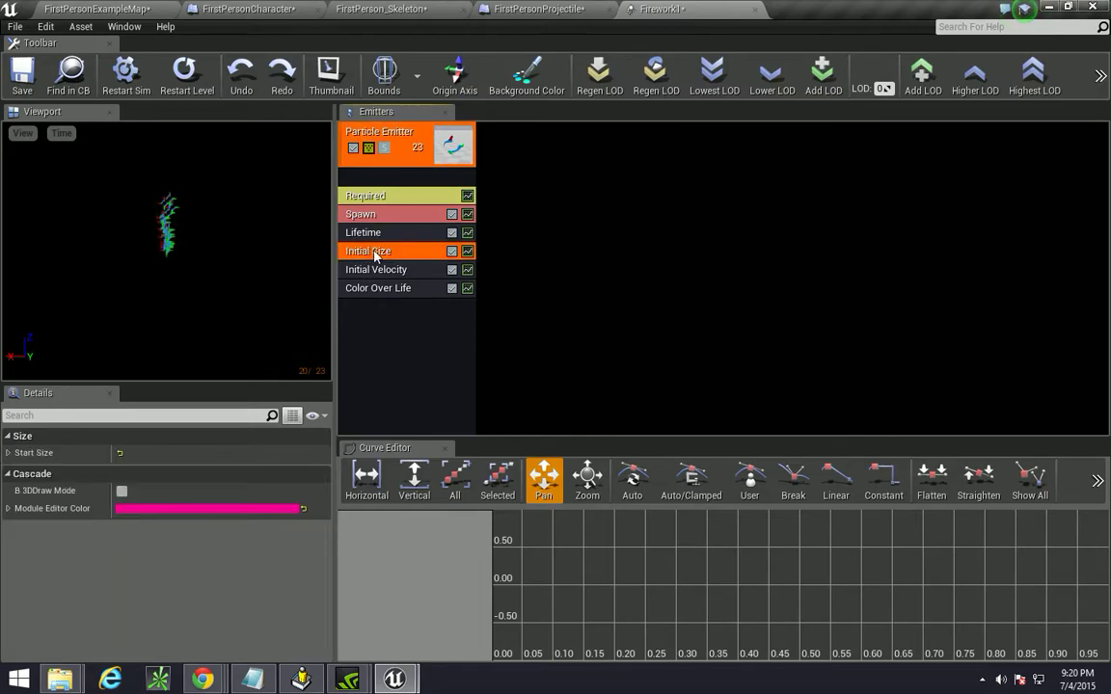
left_click(381, 272)
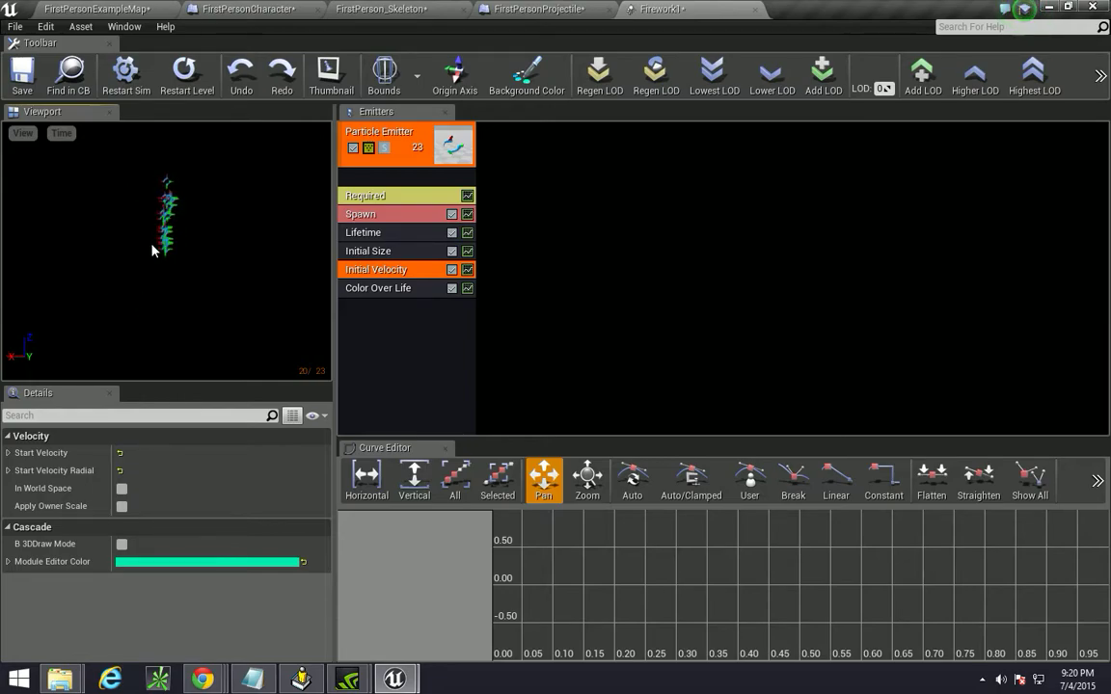
left_click(382, 288)
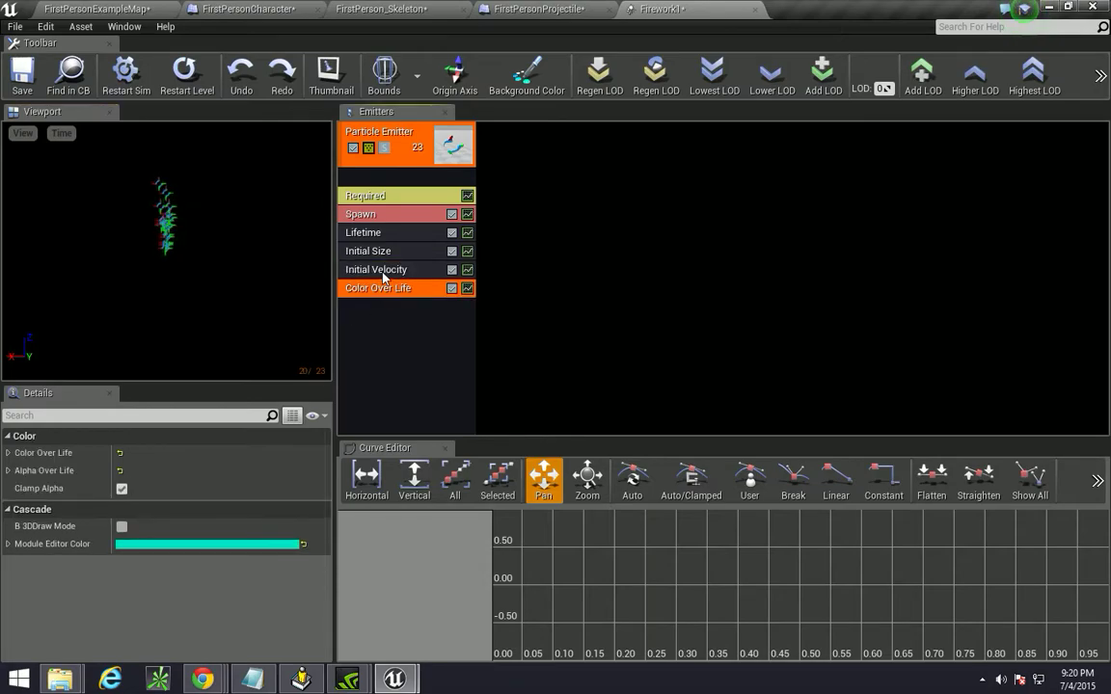
left_click(383, 253)
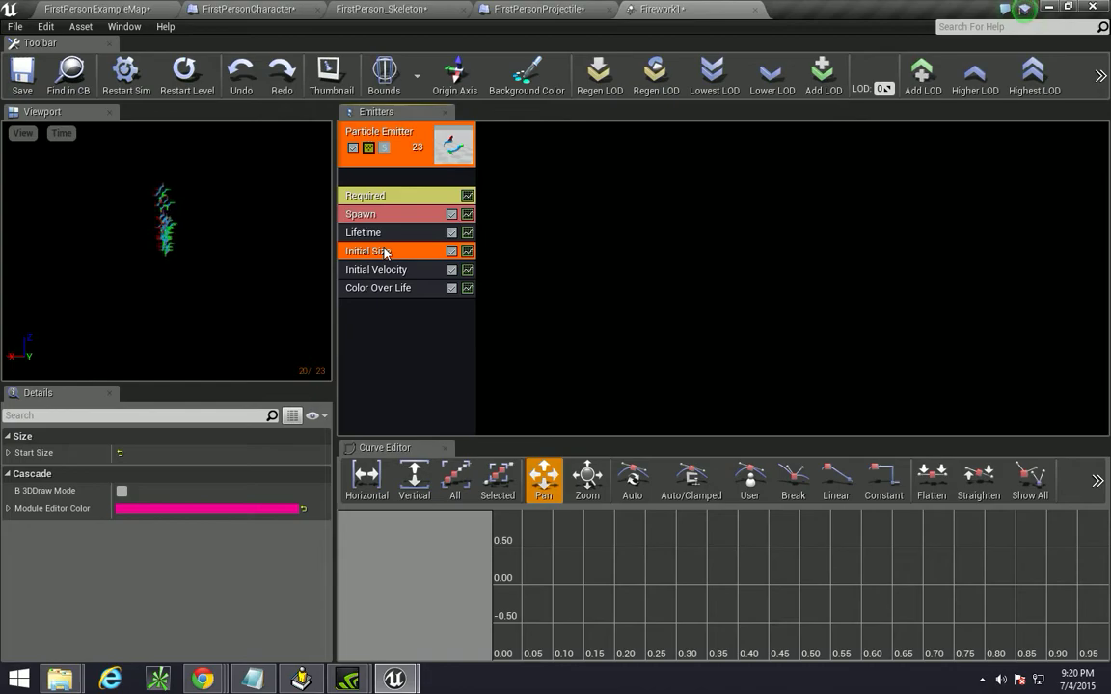
left_click(391, 231)
left_click(397, 216)
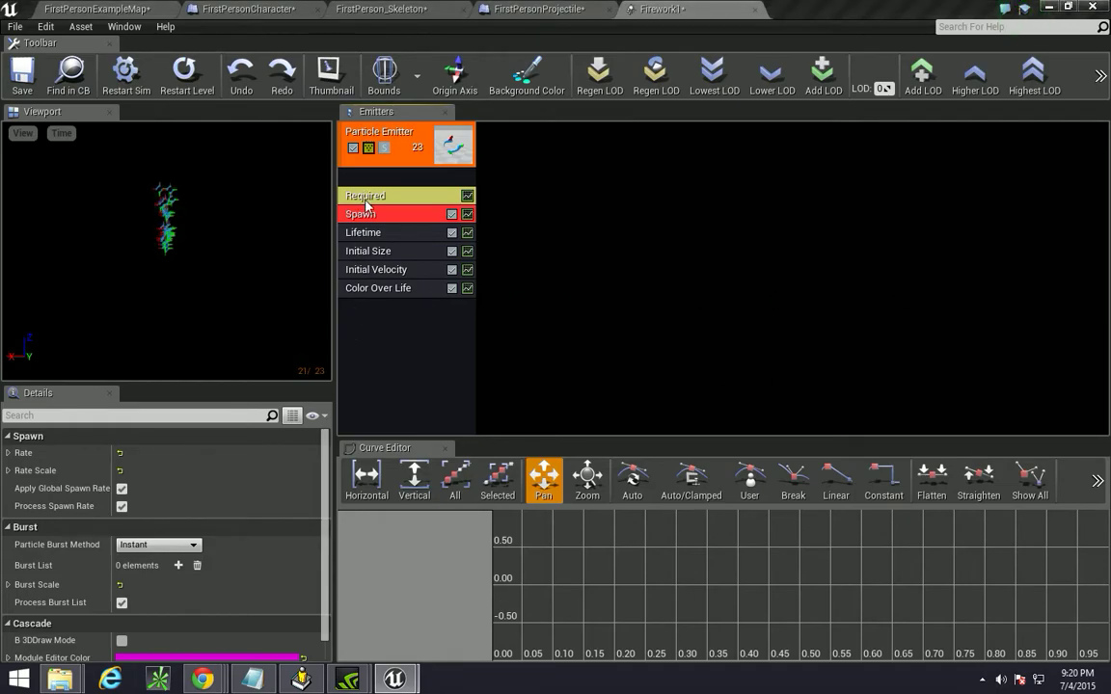
Add a burst entry with a count of 10 to the Spawn module.
scroll(205, 550, "down", 1)
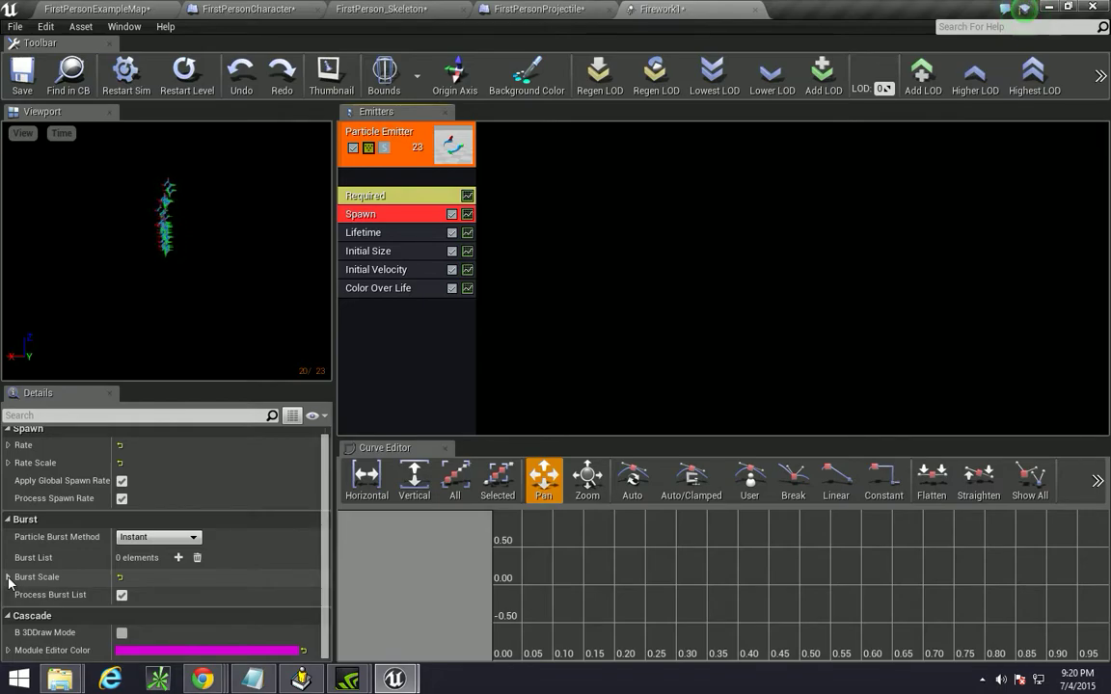
left_click(178, 557)
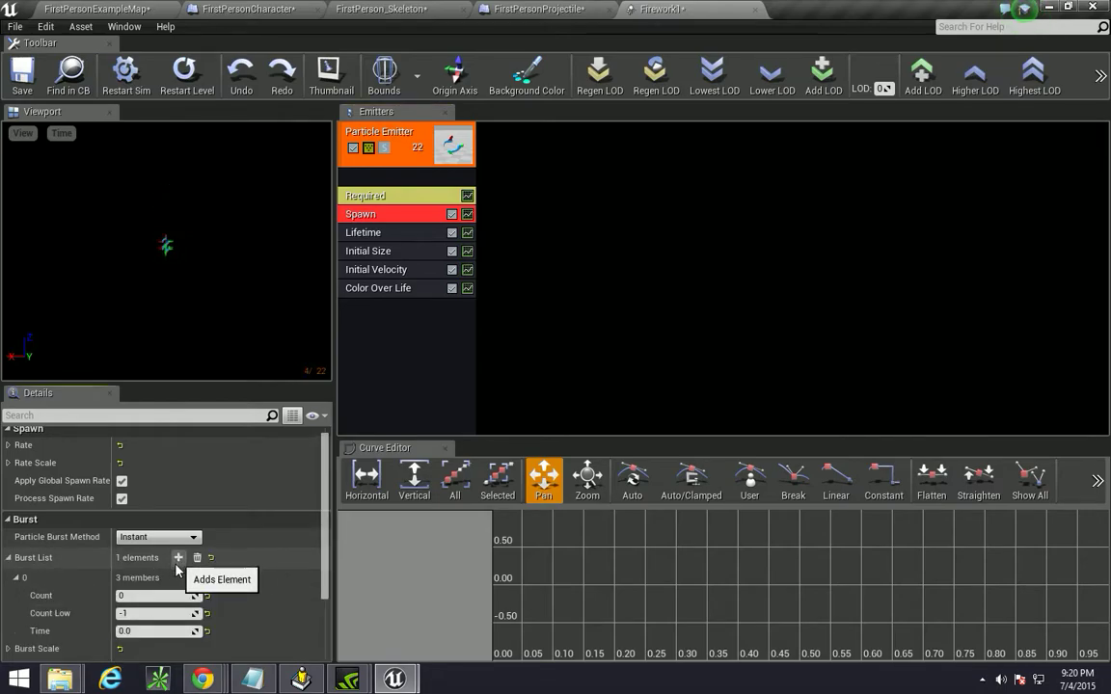
scroll(181, 590, "down", 1)
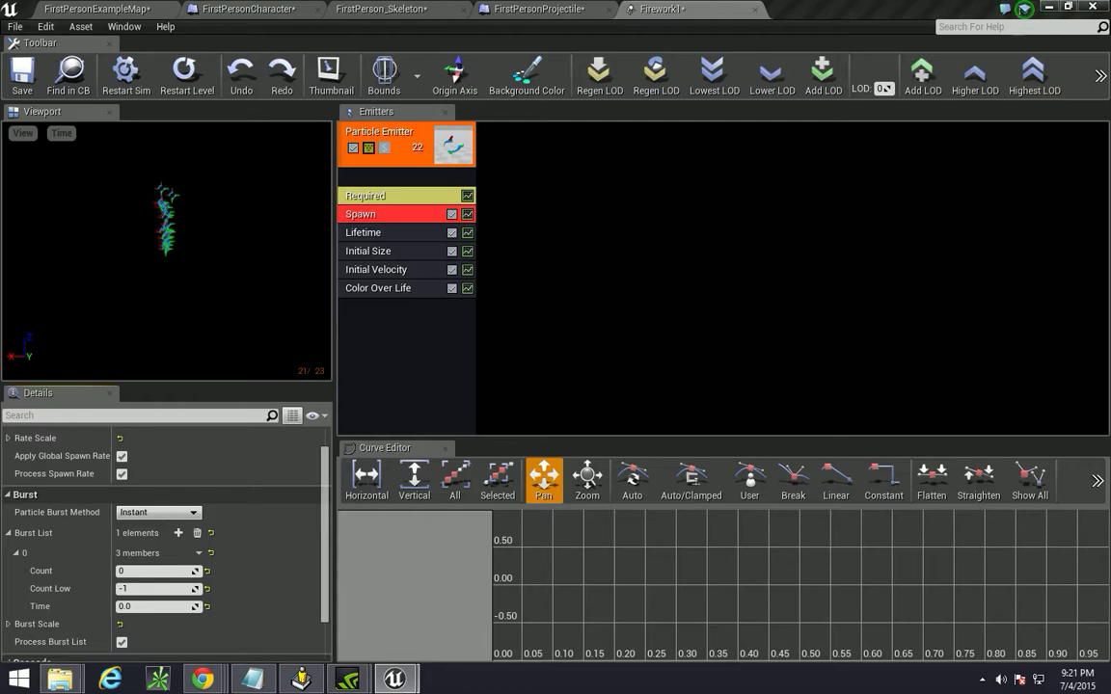
left_click(162, 571)
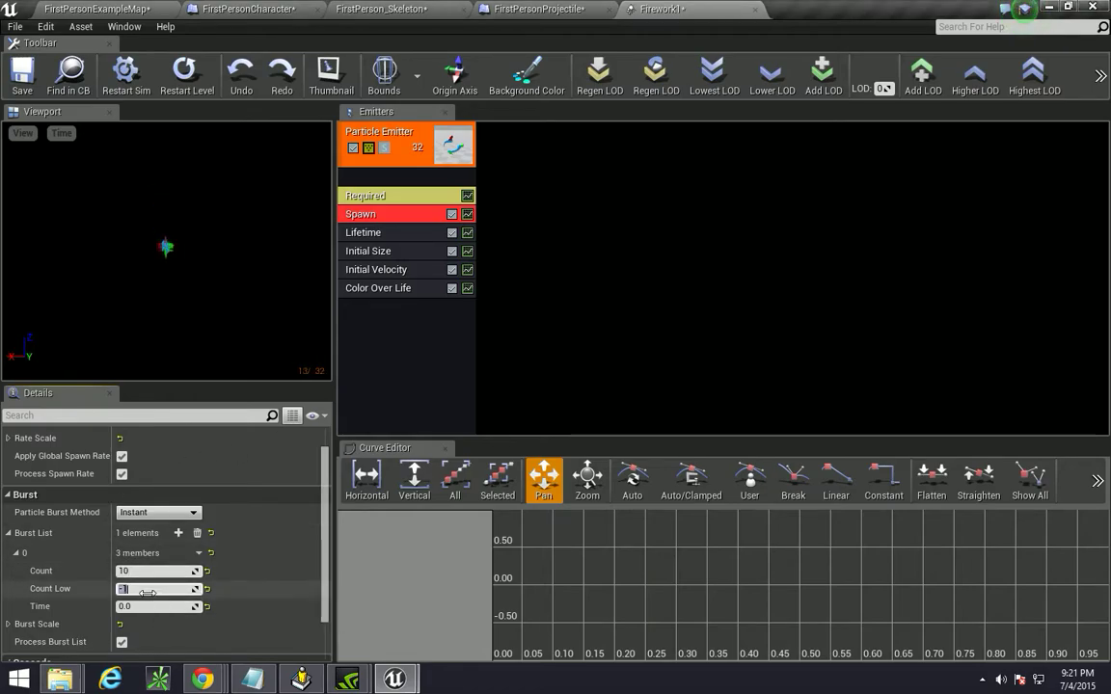
key("Tab")
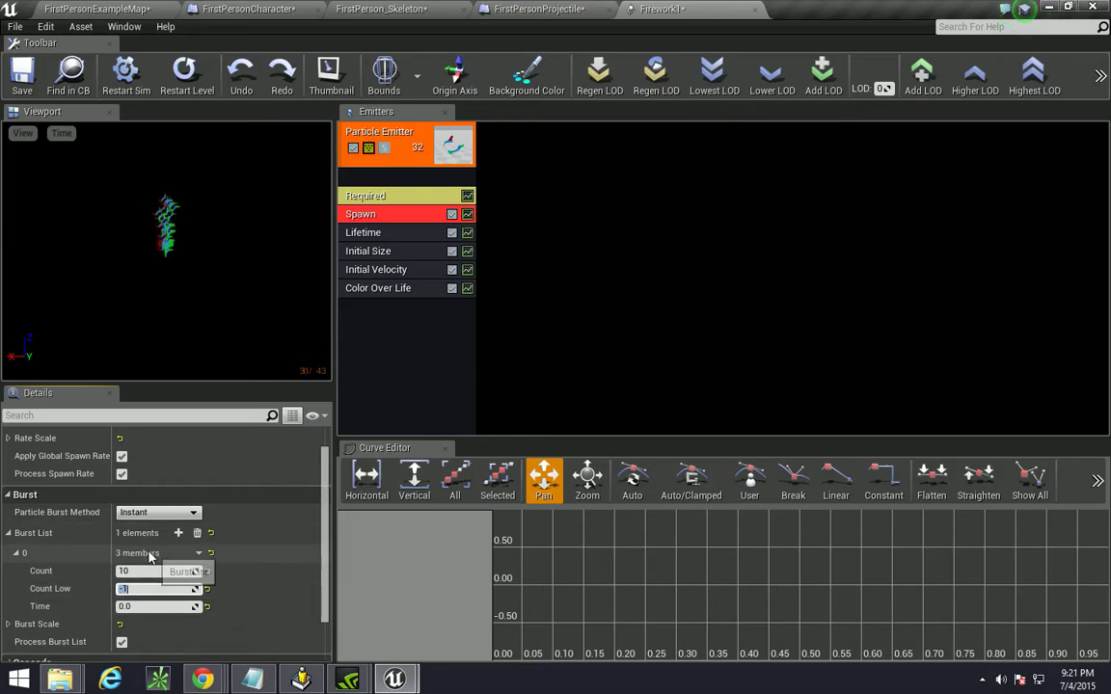
Set the spawn Rate distribution constant to 10.
scroll(239, 549, "up", 1)
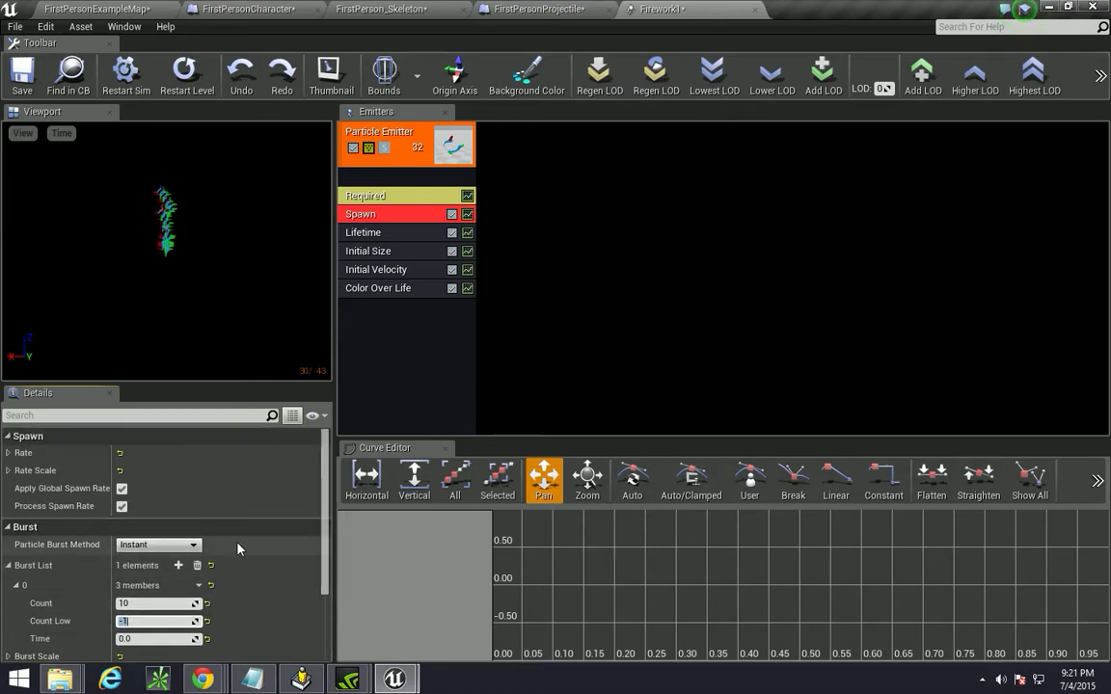
left_click(8, 452)
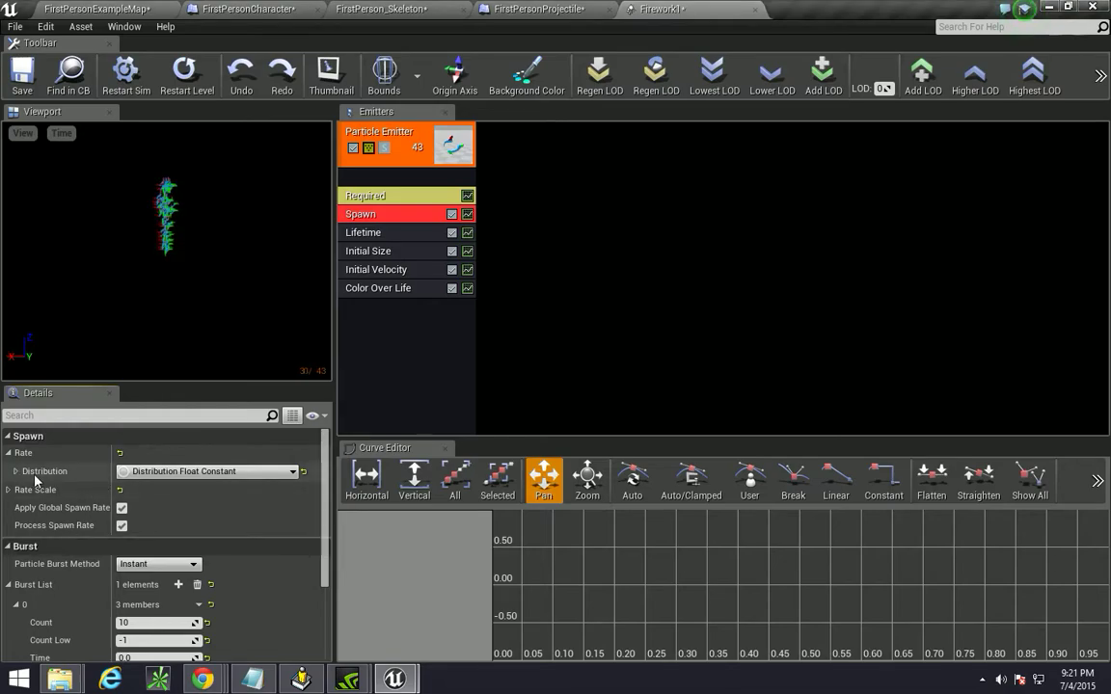
left_click(15, 471)
left_click(141, 490)
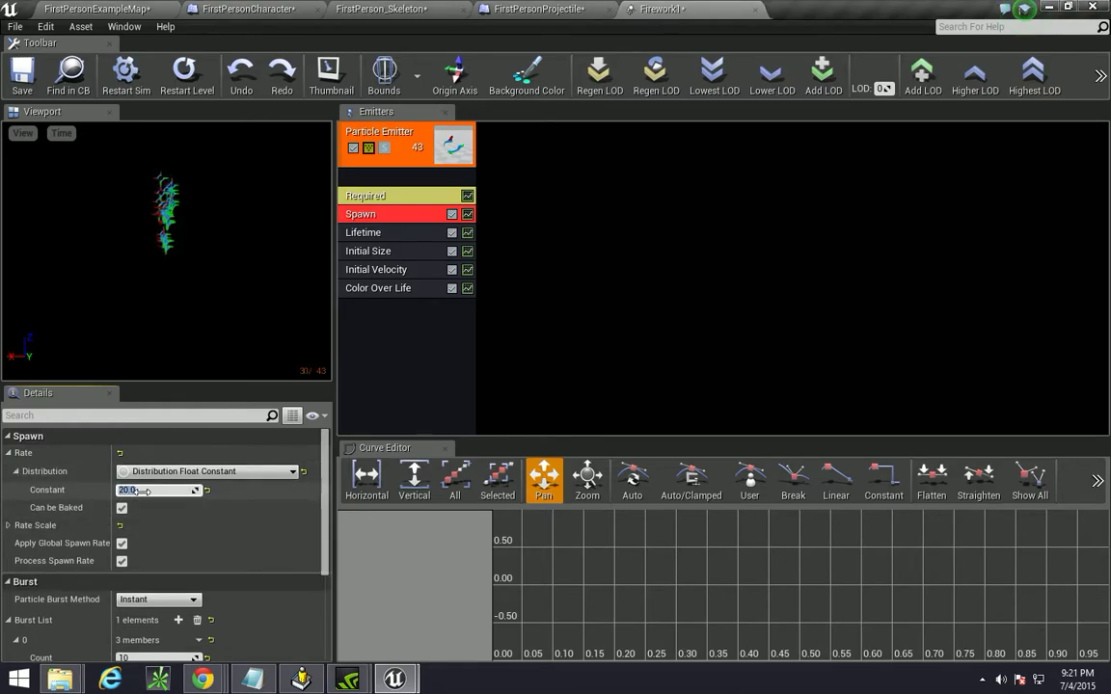
type("10")
key("Return")
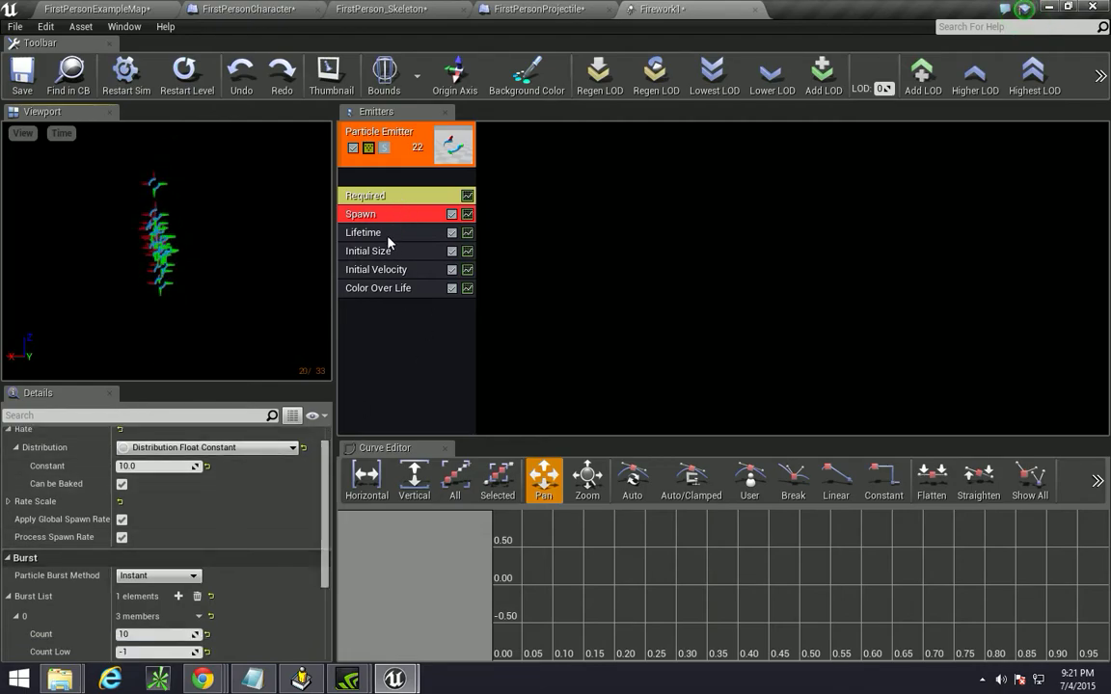
Check the Lifetime module's distribution, then return to the Spawn settings.
left_click(353, 232)
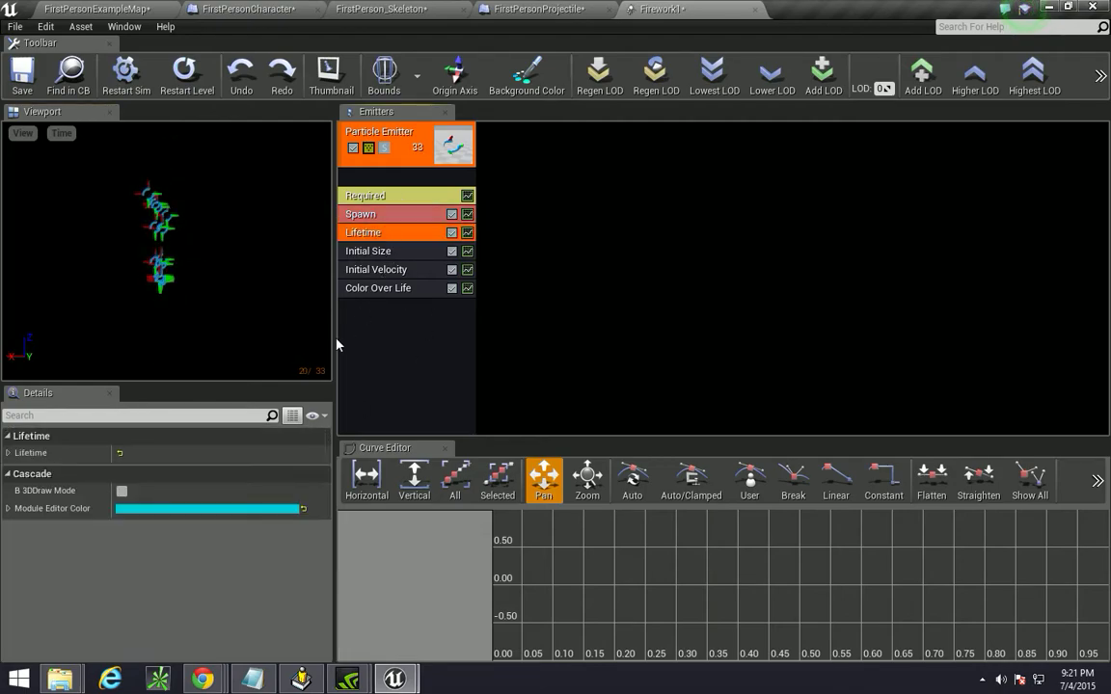
left_click(9, 453)
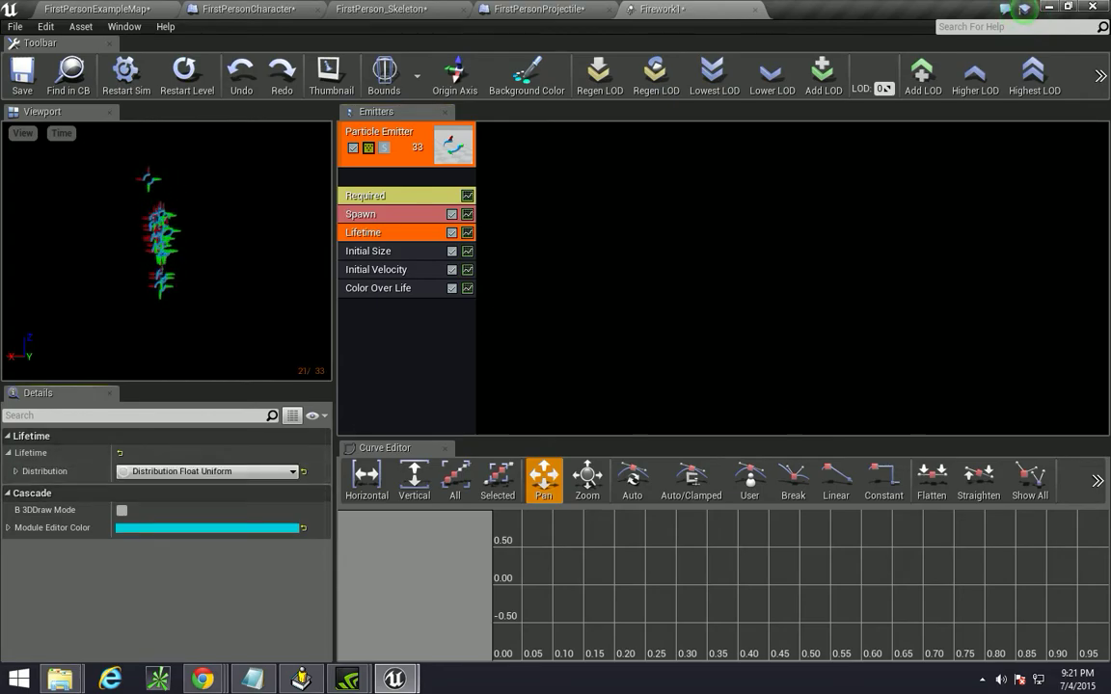
left_click(362, 214)
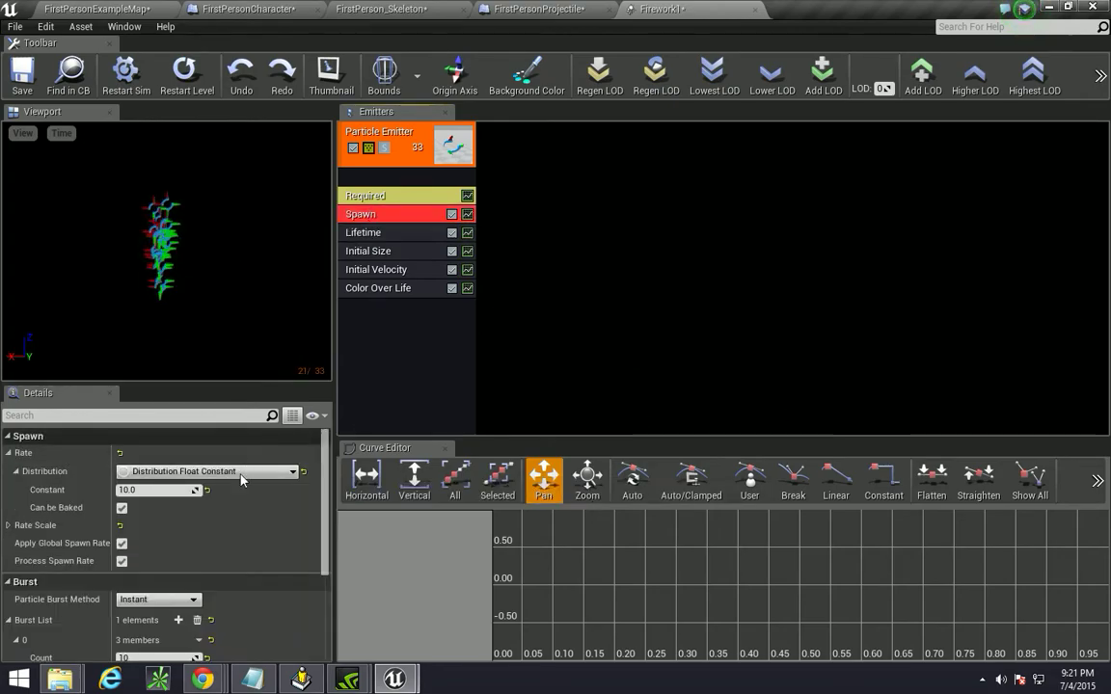
scroll(208, 554, "down", 3)
scroll(67, 607, "up", 2)
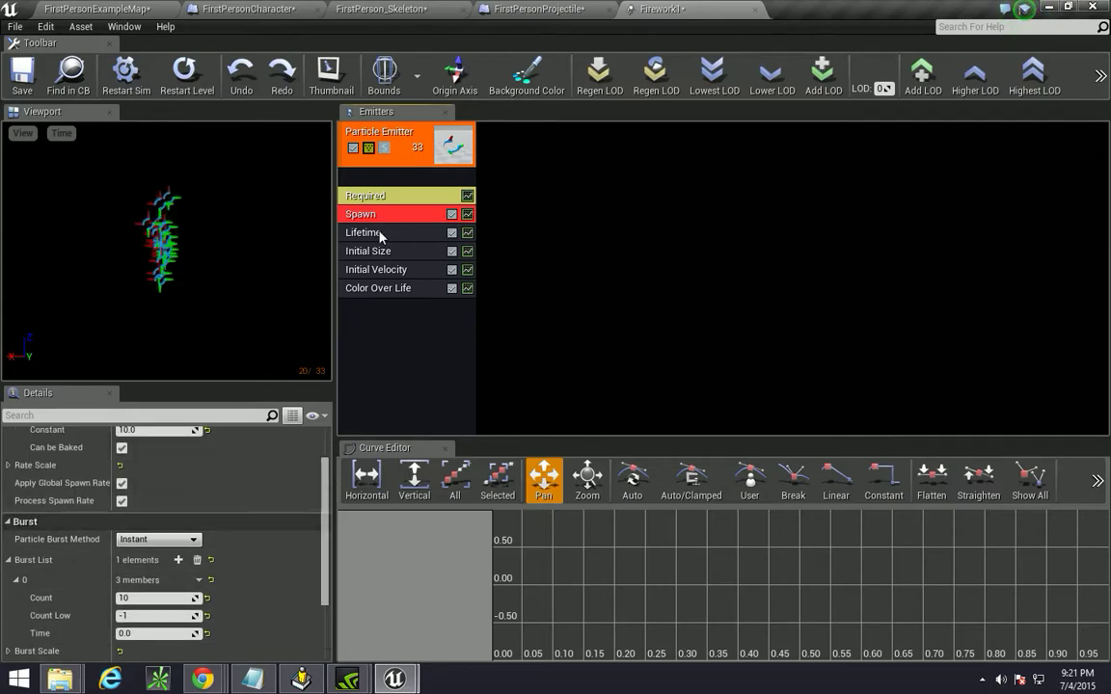
Set Emitter Loops to 1 in the Required module.
left_click(389, 198)
scroll(195, 462, "down", 5)
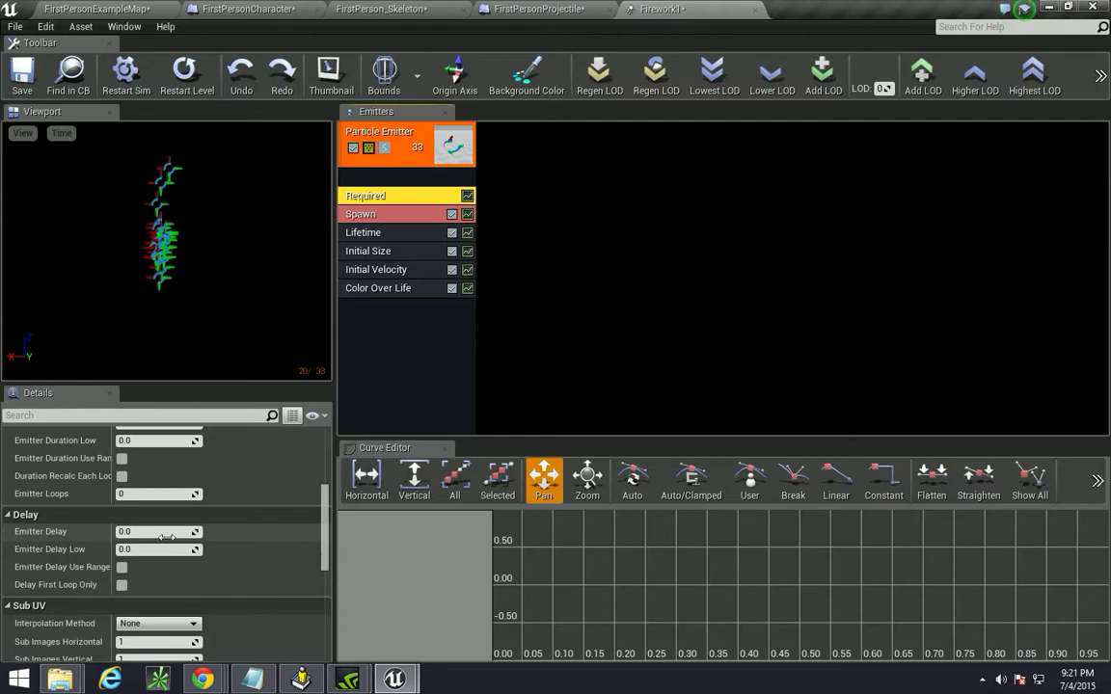
scroll(48, 579, "down", 3)
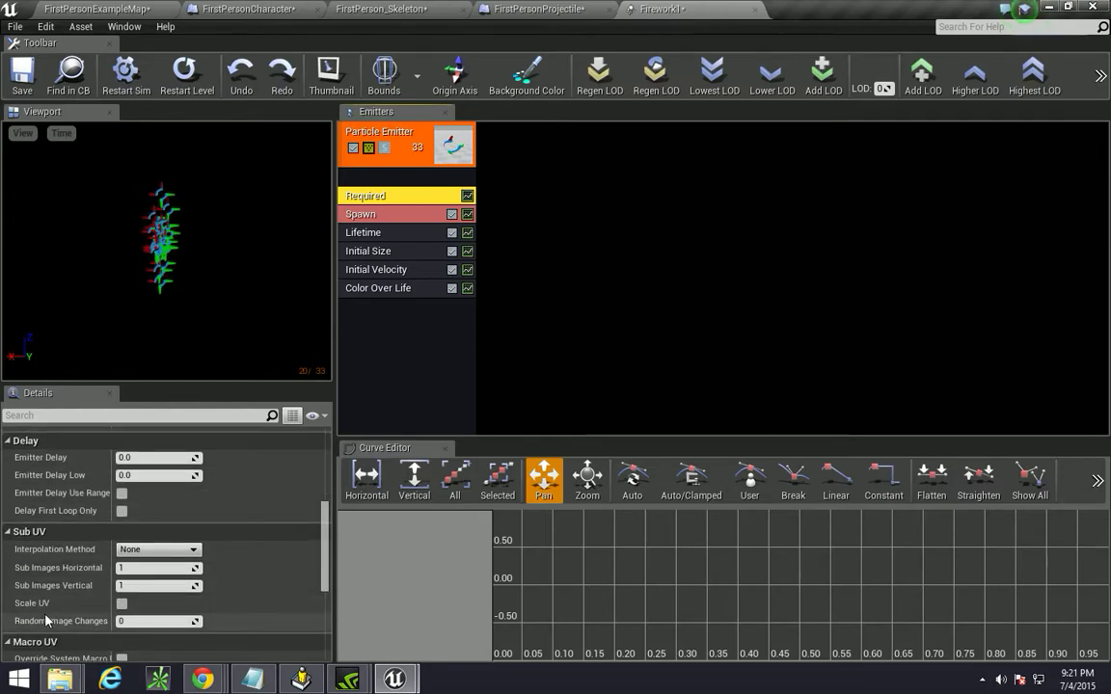
scroll(43, 542, "up", 4)
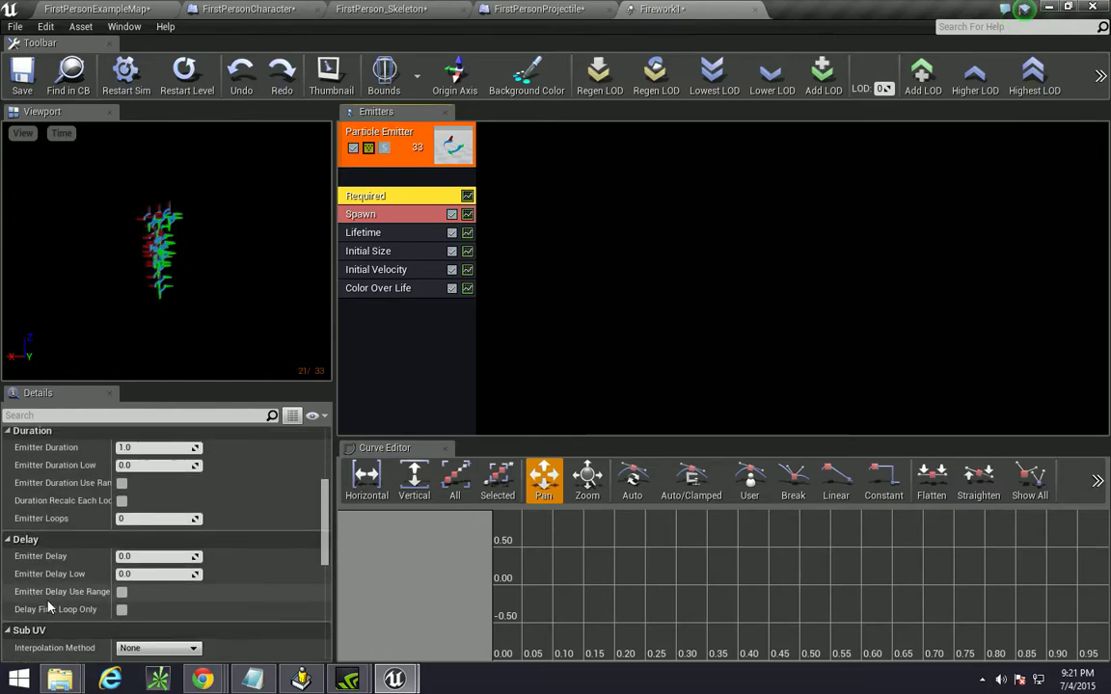
mouse_move(61, 525)
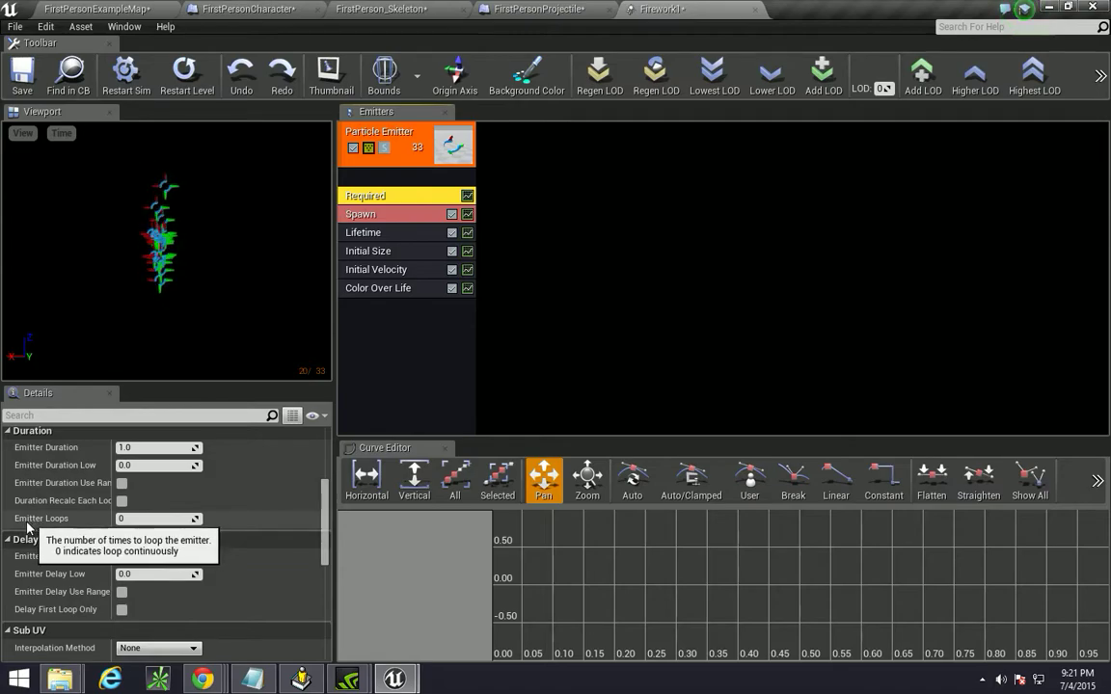
left_click(150, 519)
type("1")
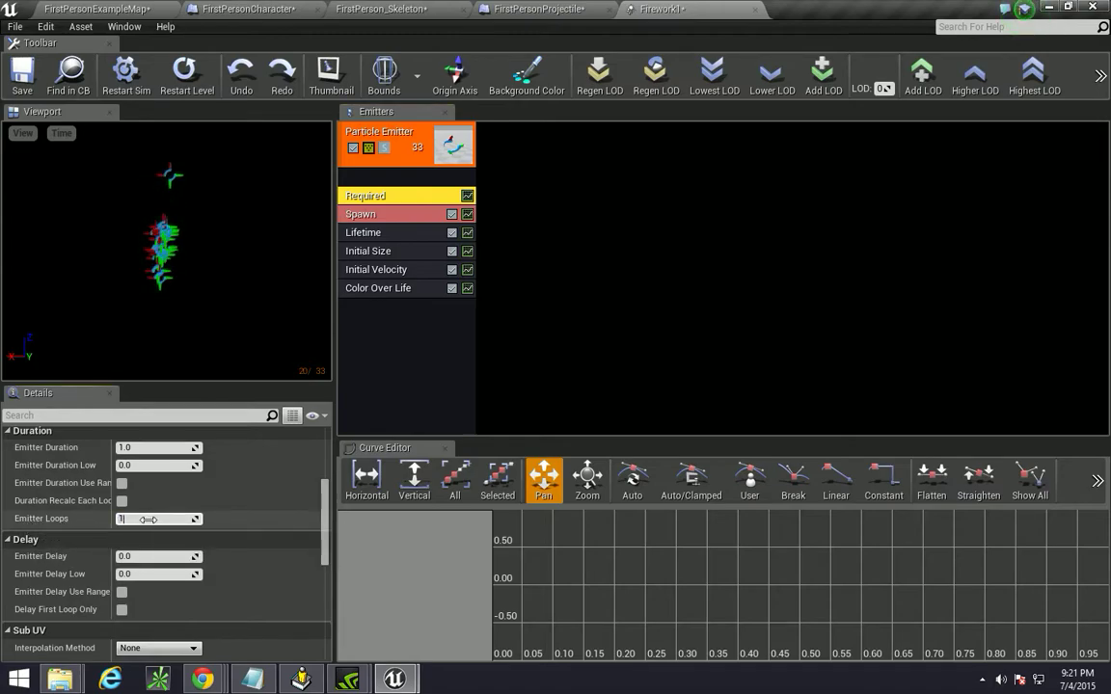
left_click(158, 465)
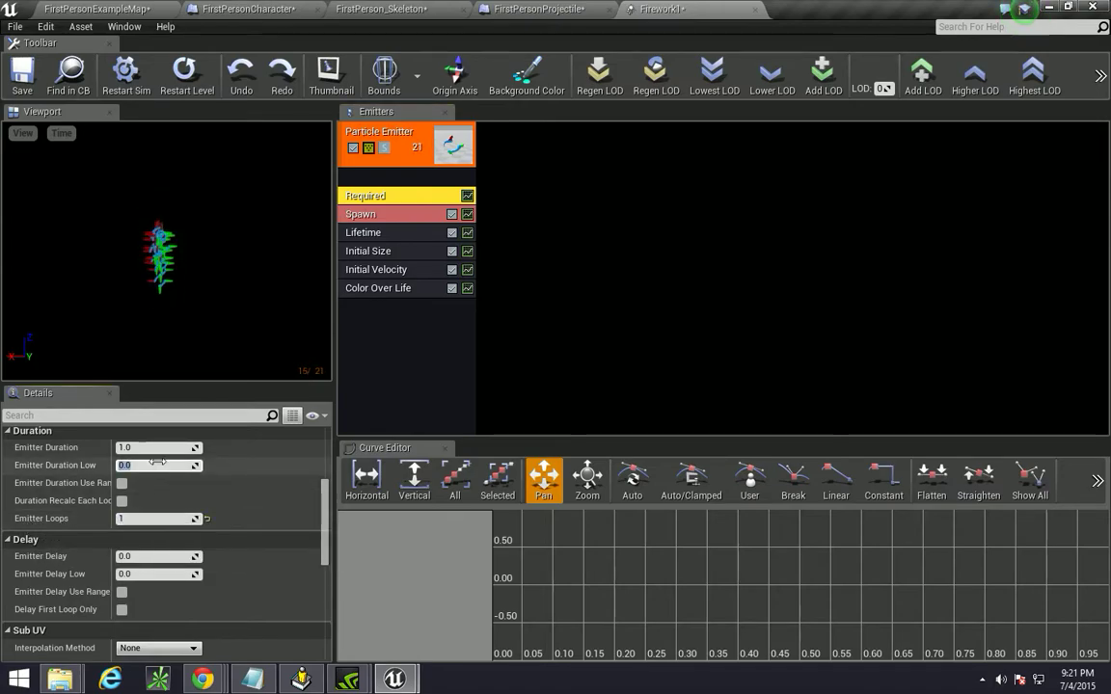
Set the Emitter Duration to 0.5 seconds.
scroll(135, 487, "up", 2)
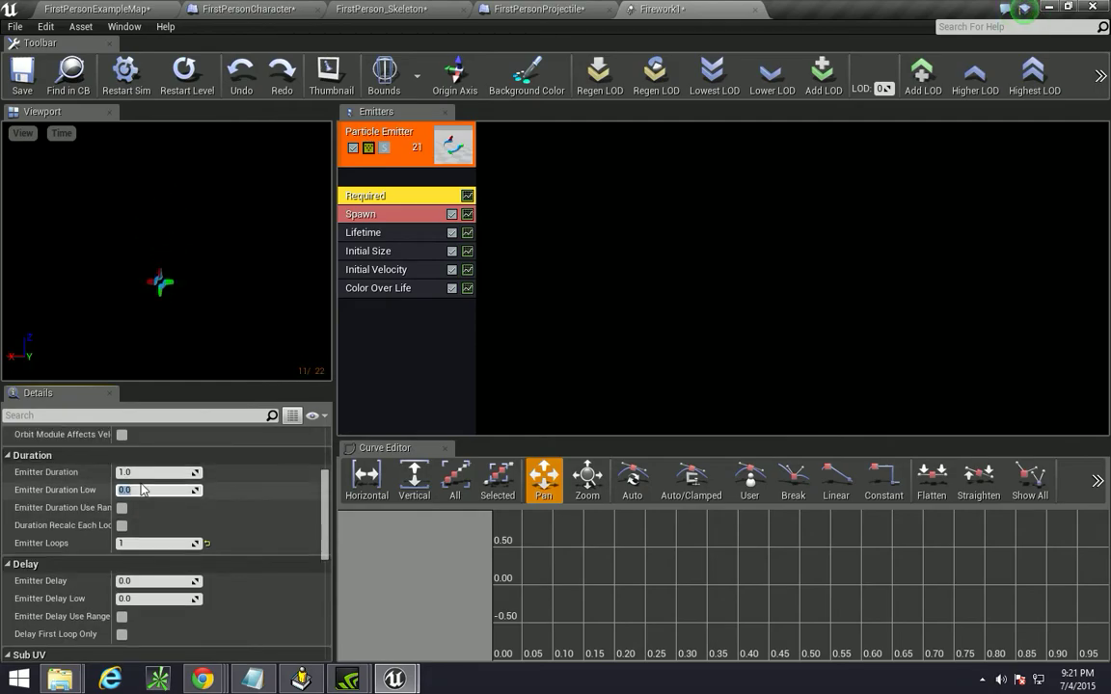
left_click(135, 496)
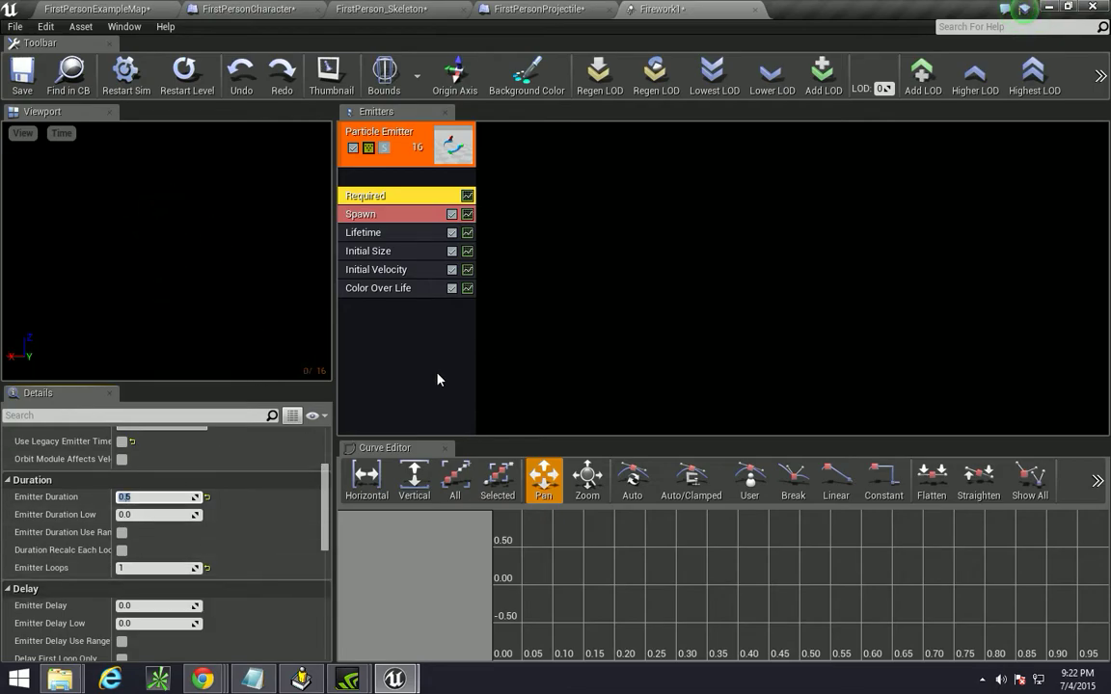
left_click(353, 249)
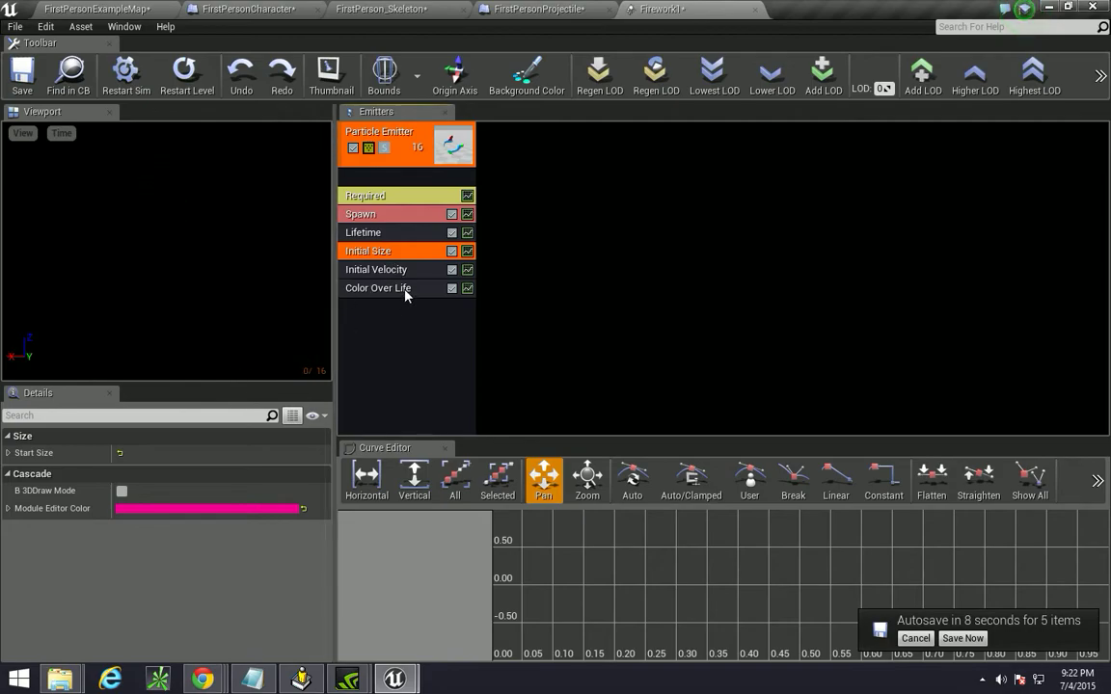
Expand Initial Velocity's Start Velocity distribution and set Max X and Max Y to 500.
left_click(399, 272)
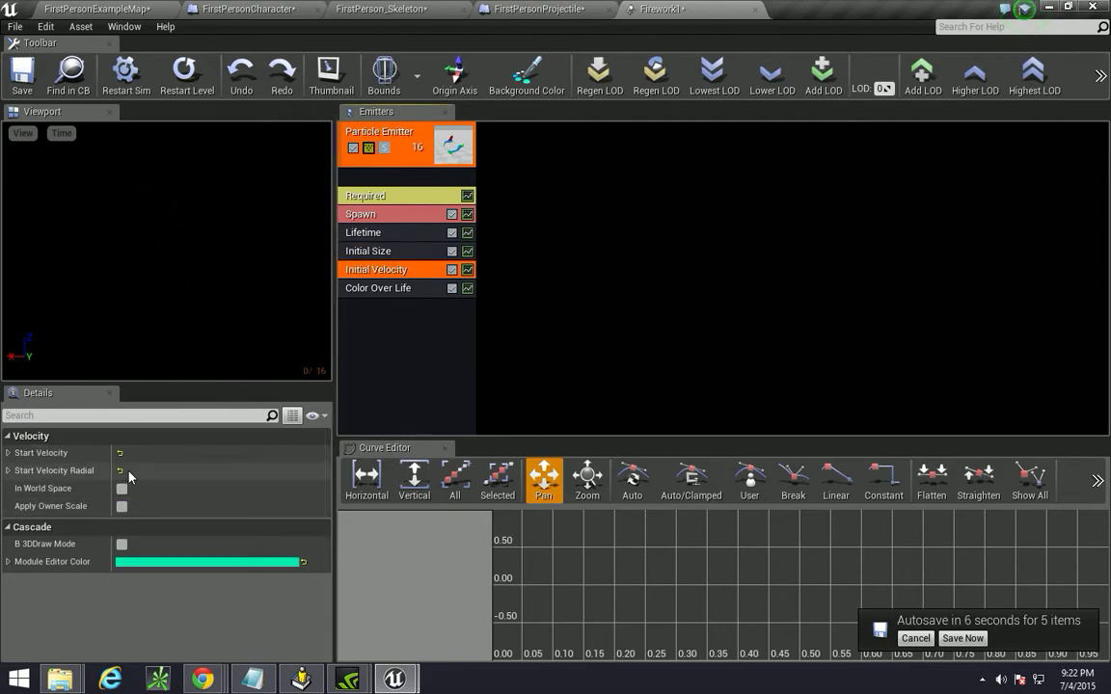
left_click(7, 452)
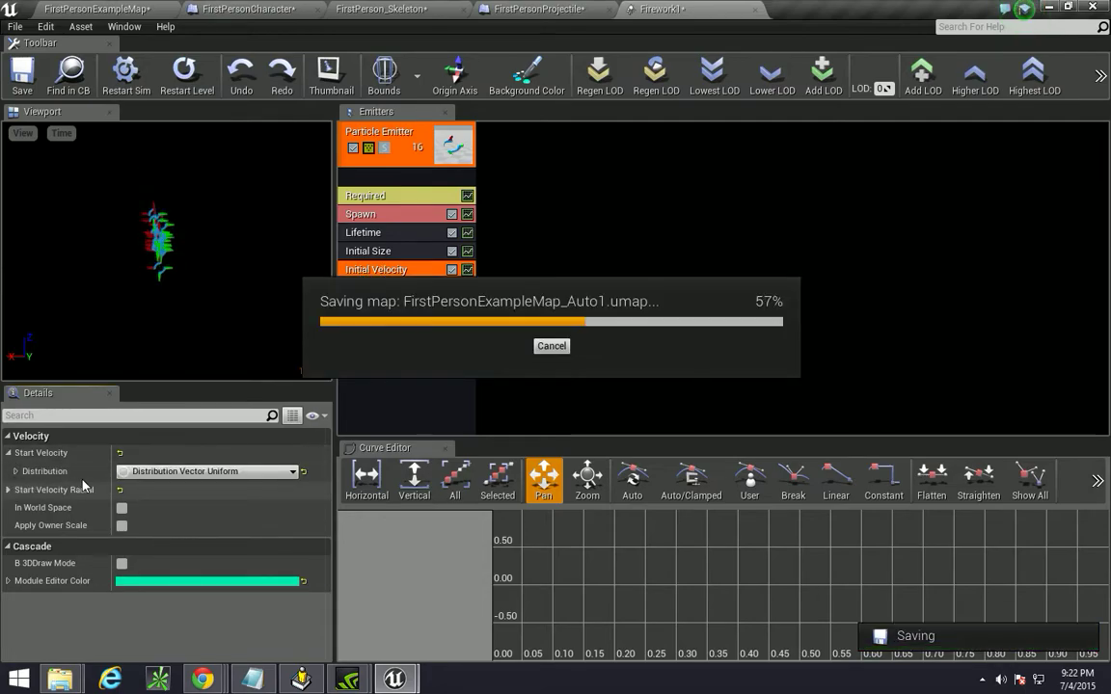
left_click(16, 472)
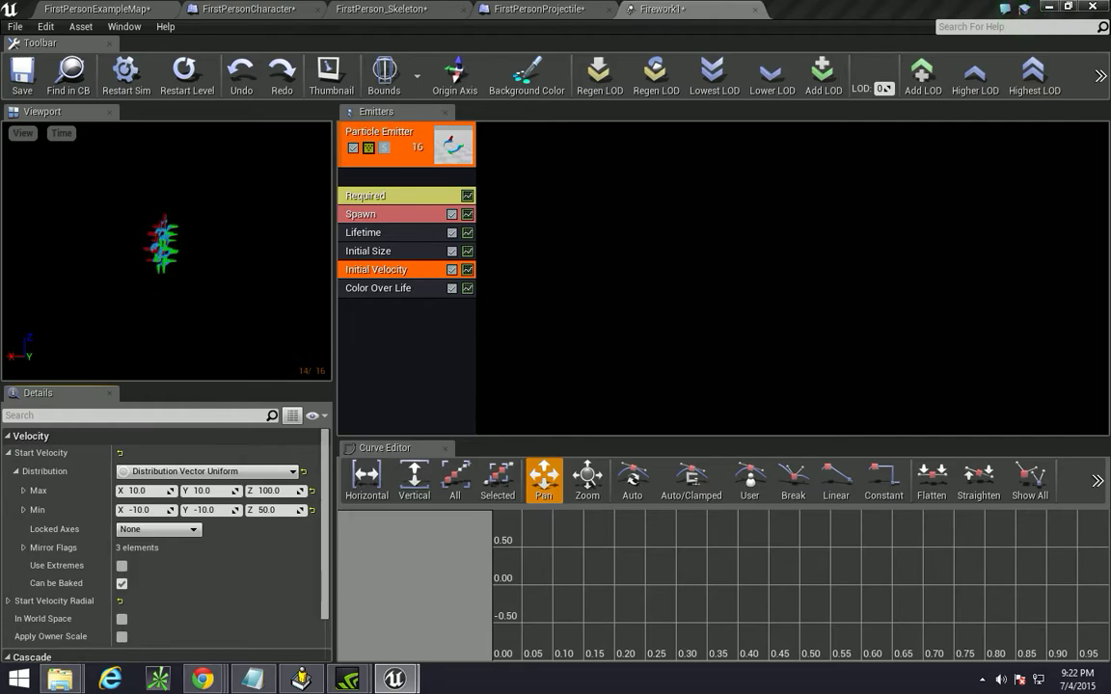
left_click(140, 492)
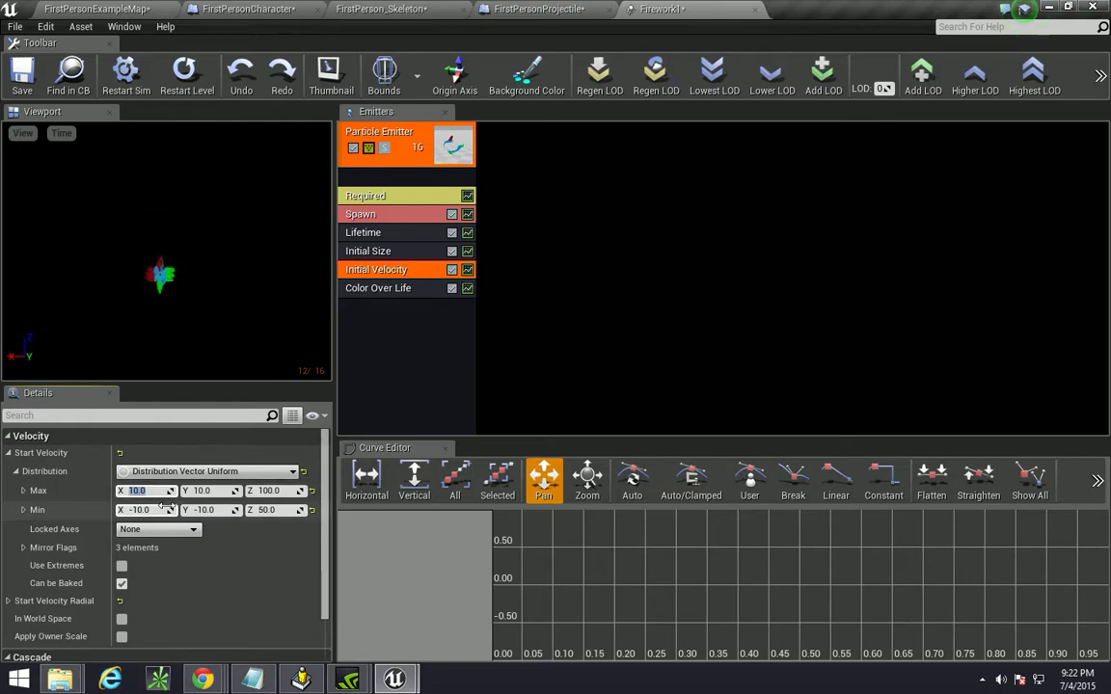
type("500")
left_click(160, 509)
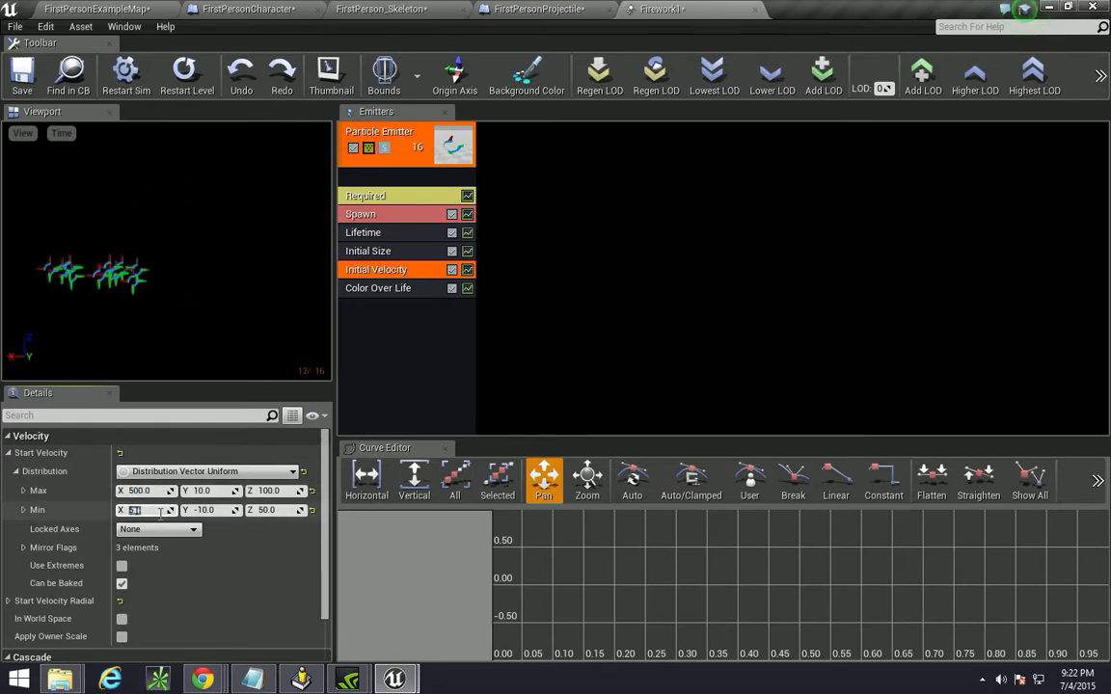
type("500")
left_click(204, 490)
type("500")
key("Return")
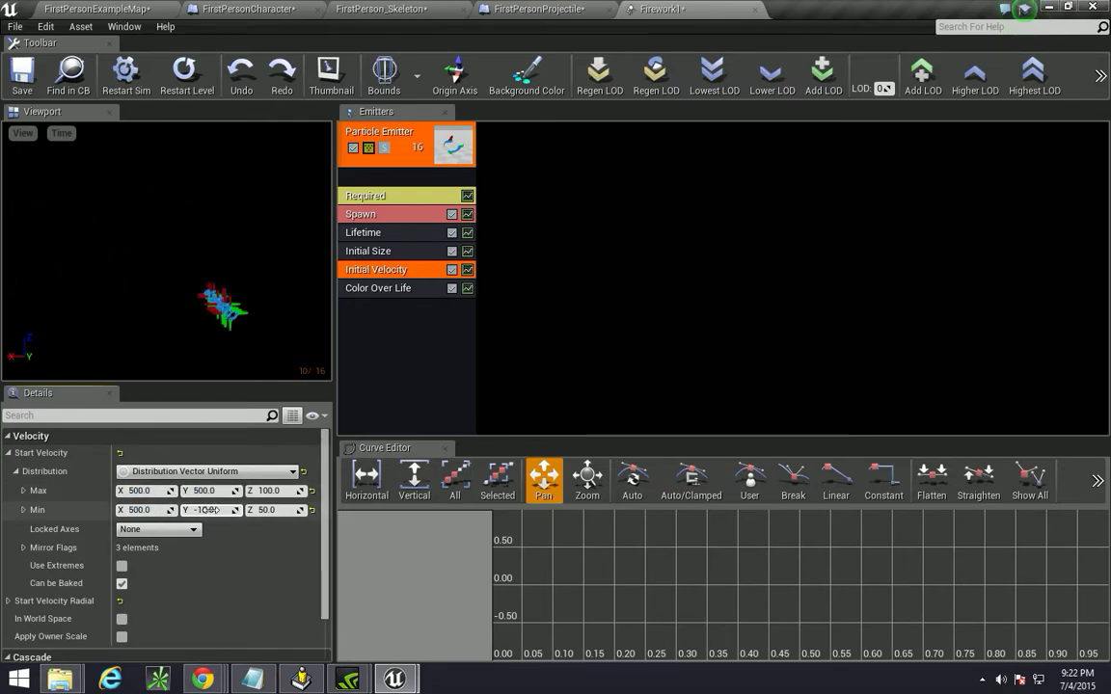
left_click(208, 510)
type("50")
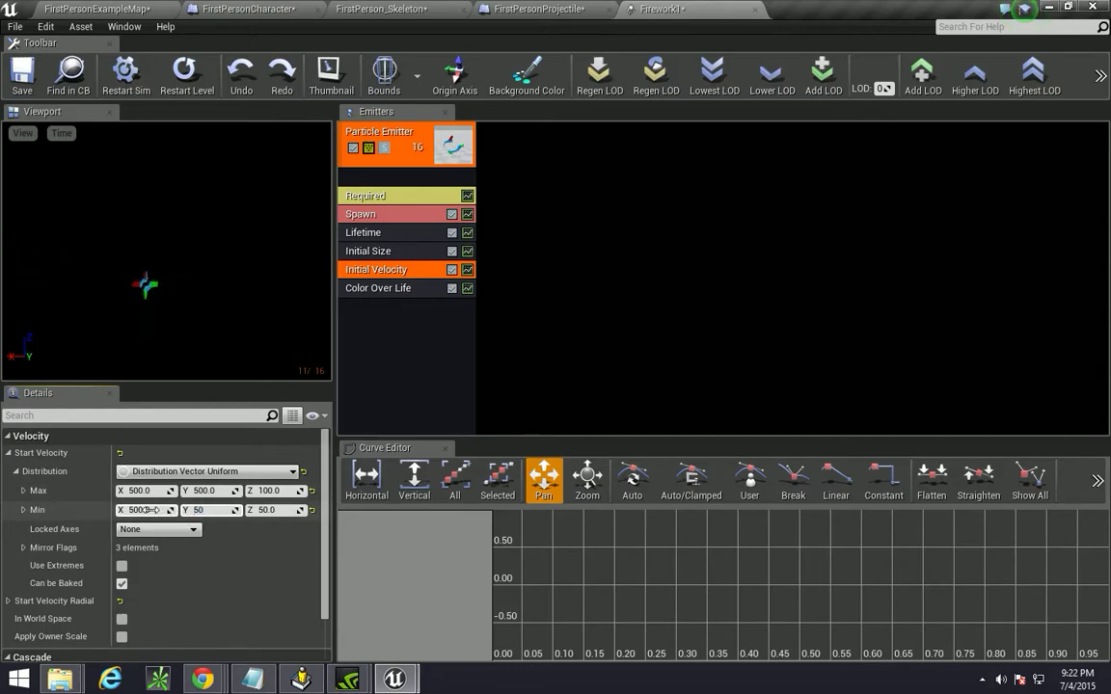
Set Max Z to 500 and Min X, Y and Z to -500.
left_click(263, 491)
type("5")
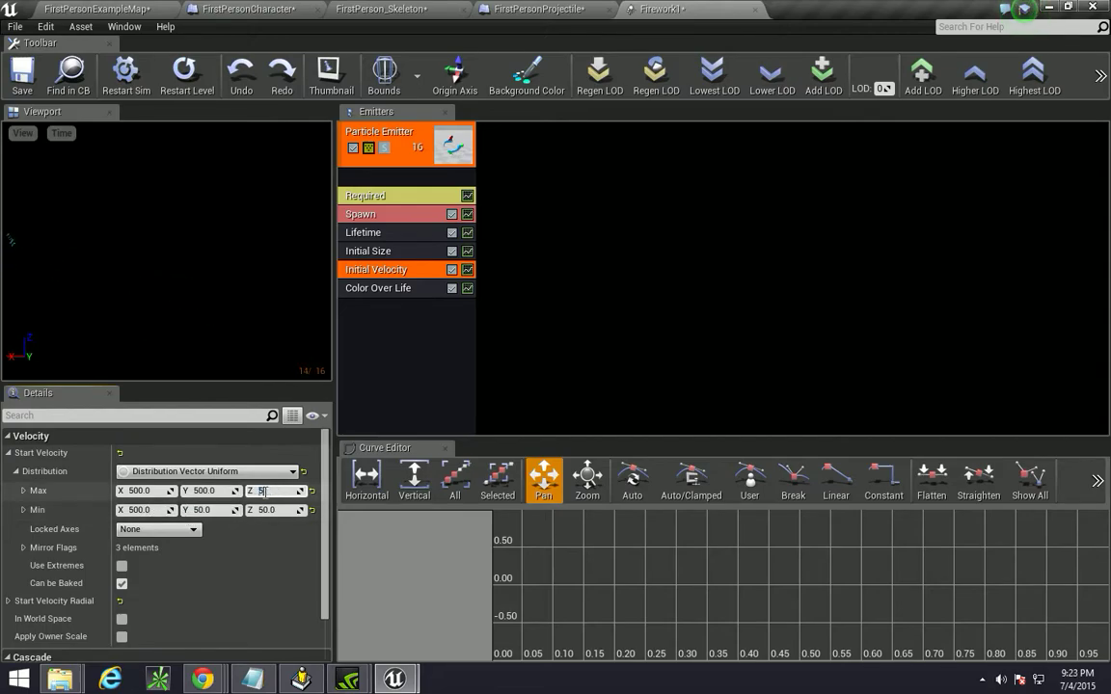
type("00")
left_click(145, 510)
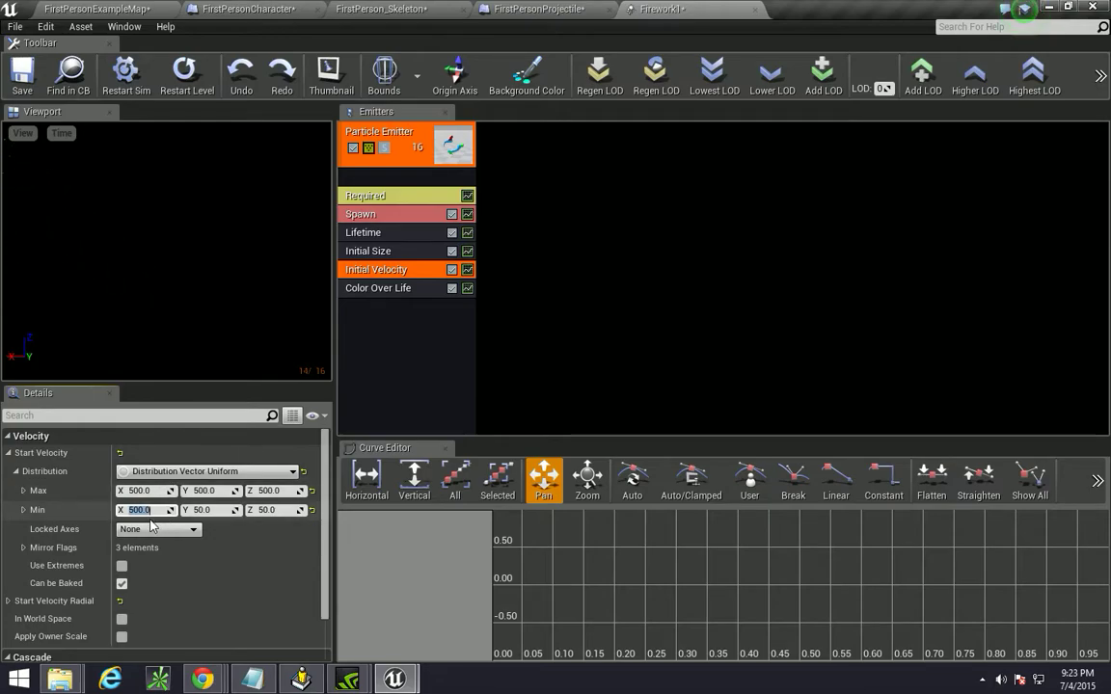
type("-500")
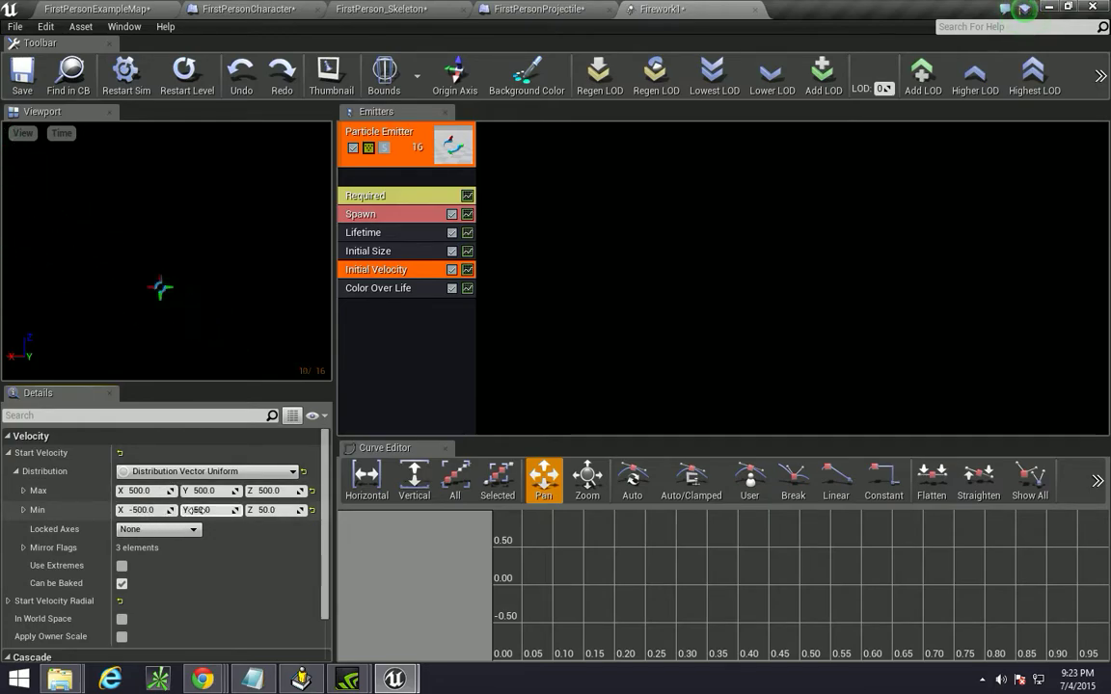
left_click(196, 510)
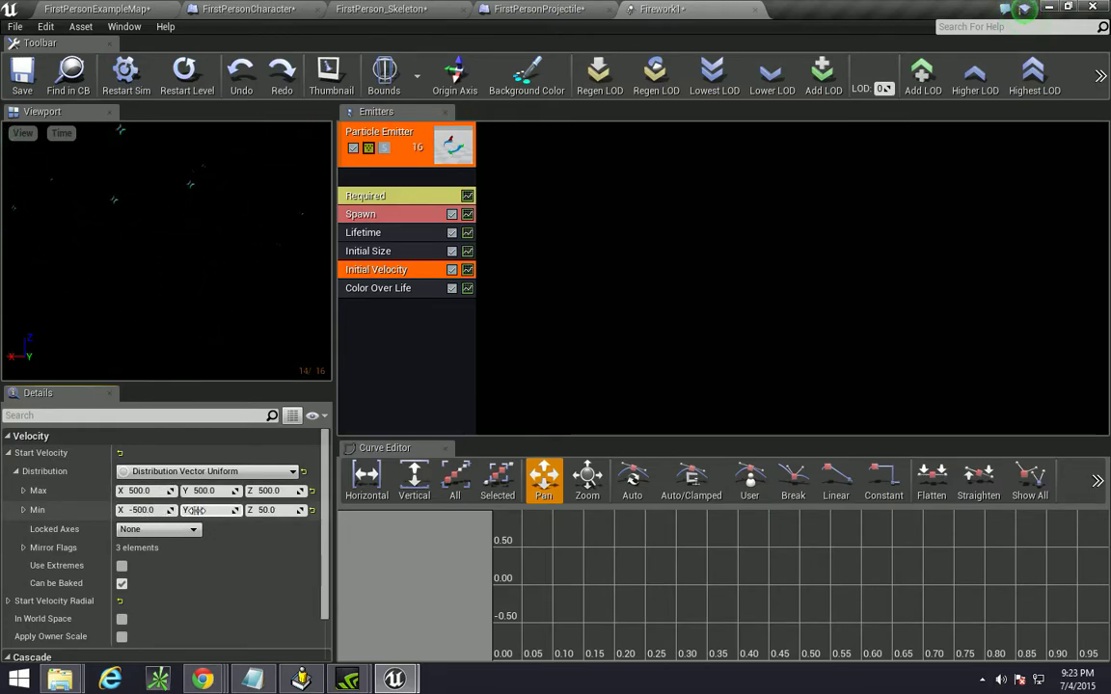
left_click(261, 510)
type("-500")
key("Return")
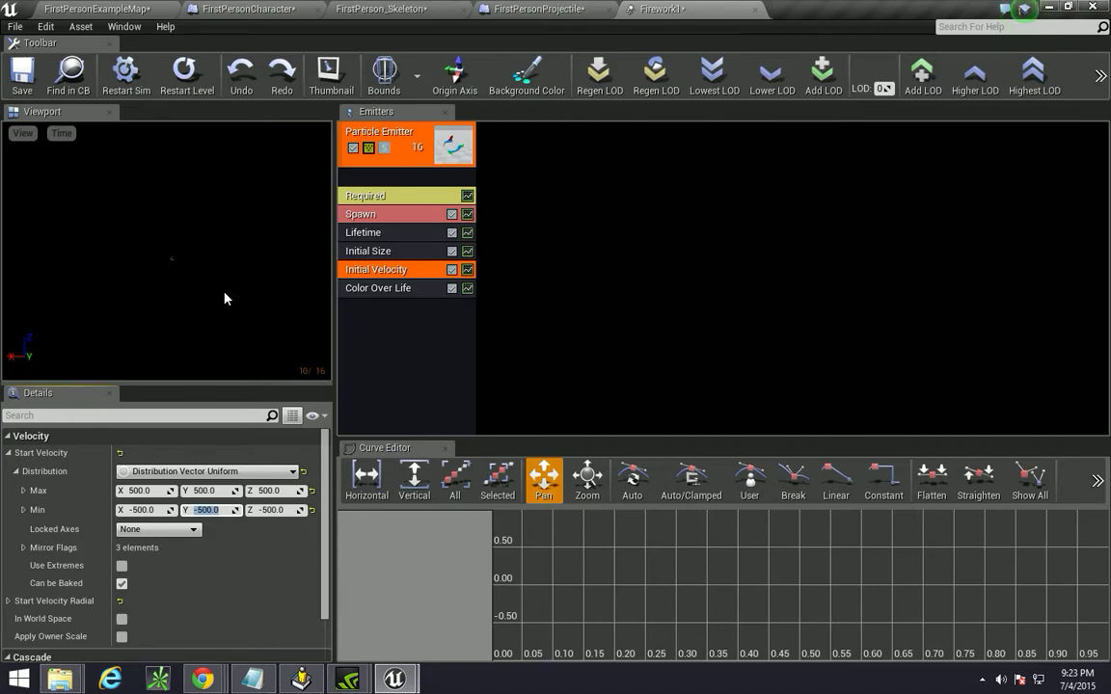
left_click(367, 251)
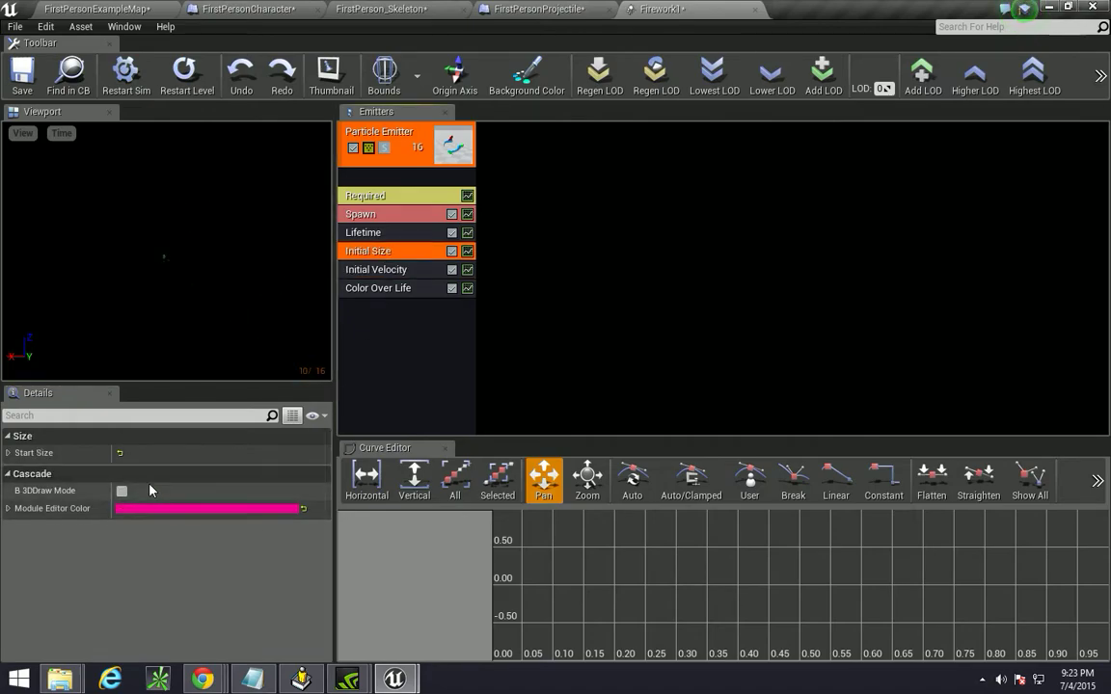
Expand Initial Size's Start Size distribution and set Max X, Y and Z to 100.
left_click(7, 452)
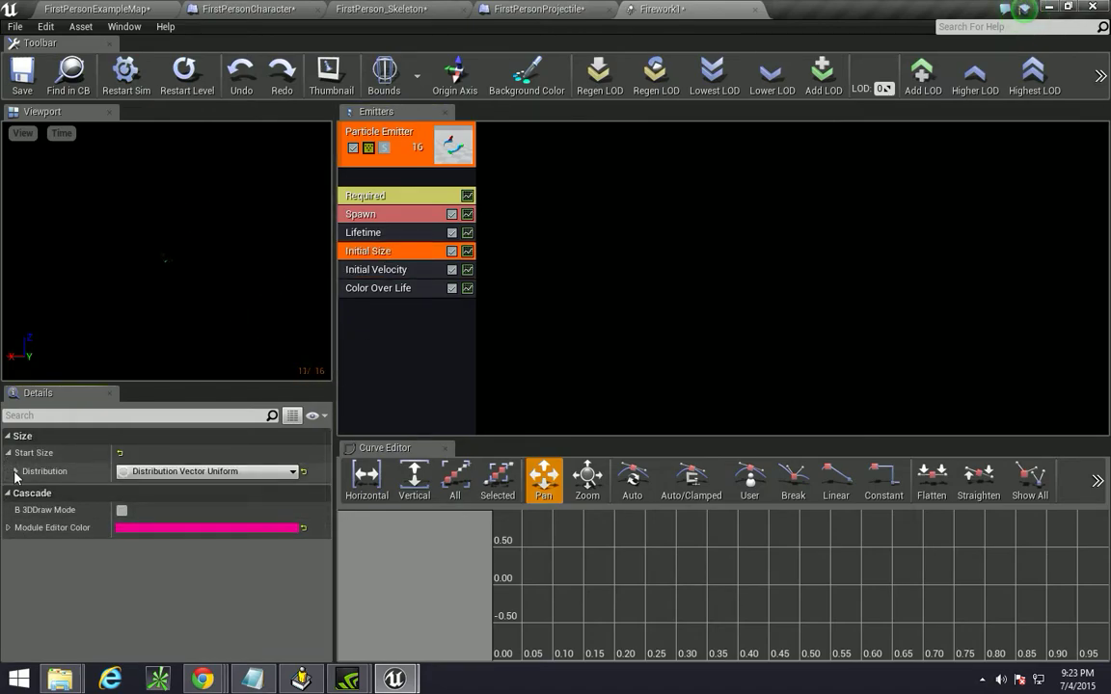
left_click(16, 471)
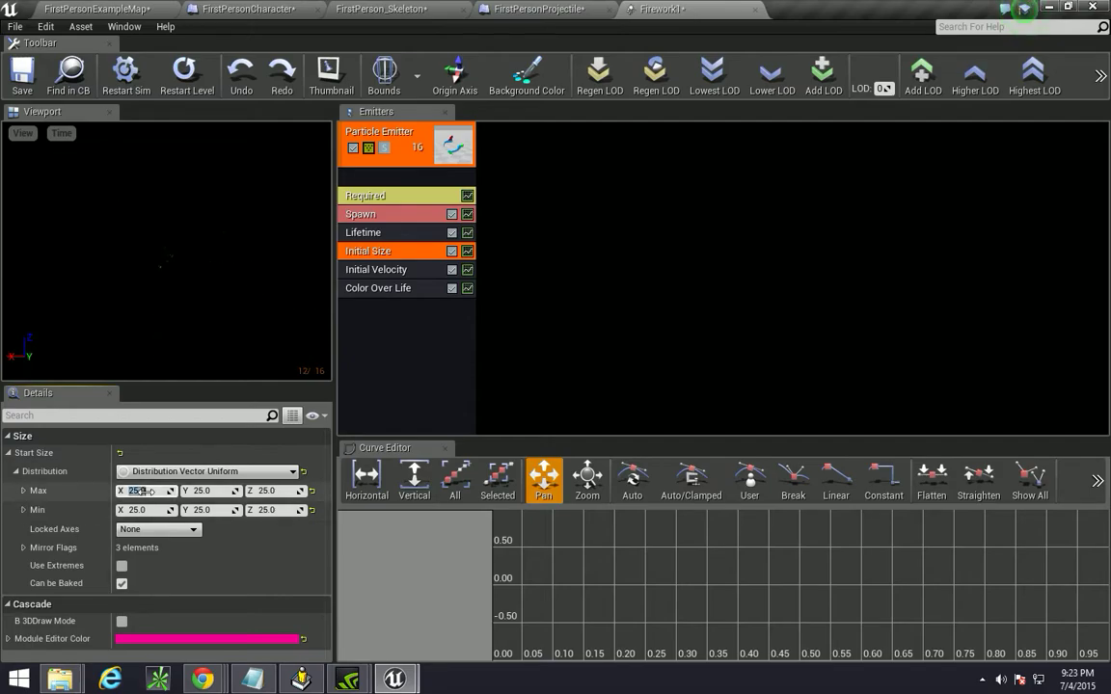
type("100")
key("Tab")
type("100")
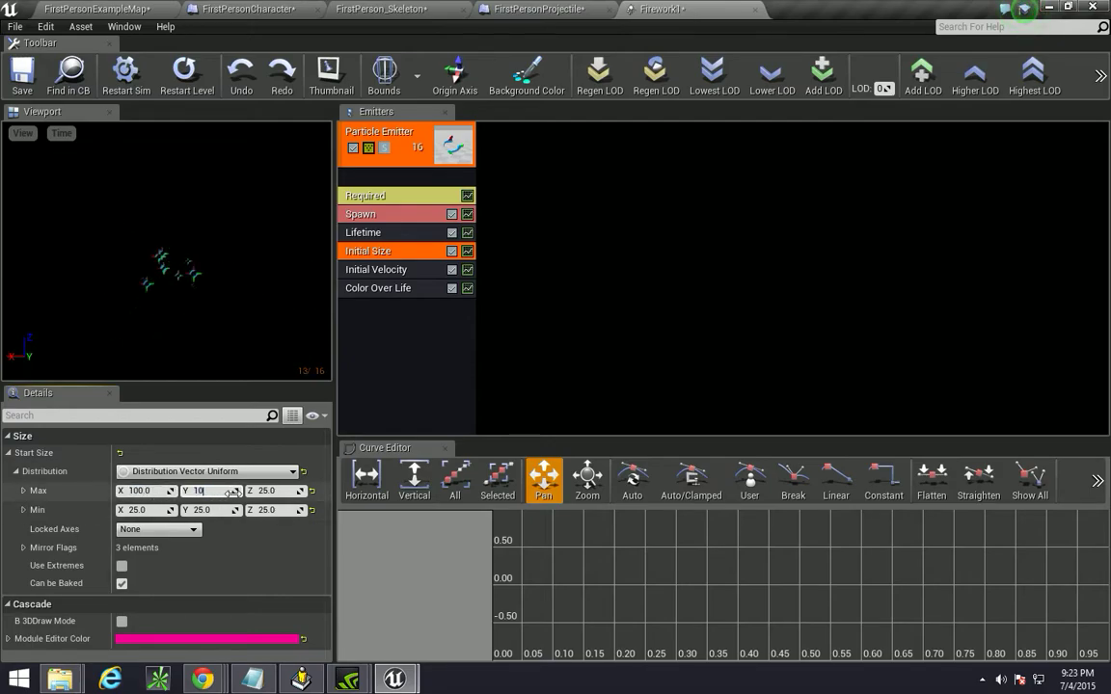
key("Tab")
type("100")
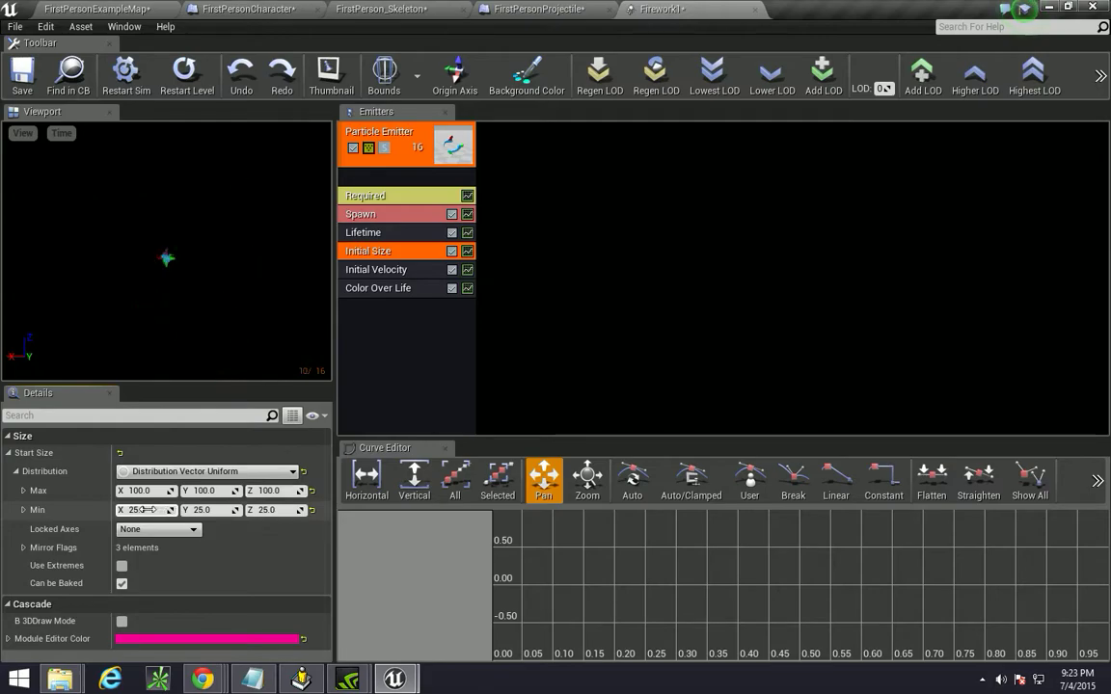
Set the Start Size Min X, Y and Z to 50.
left_click(140, 509)
type("5")
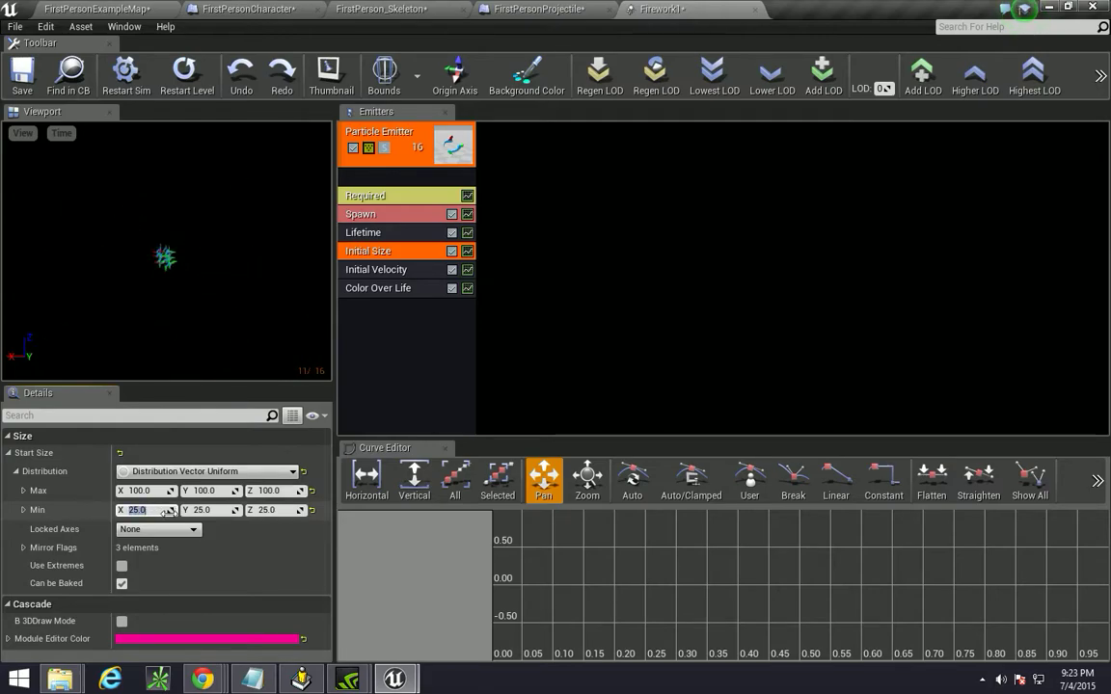
type("00")
key("Tab")
type("500")
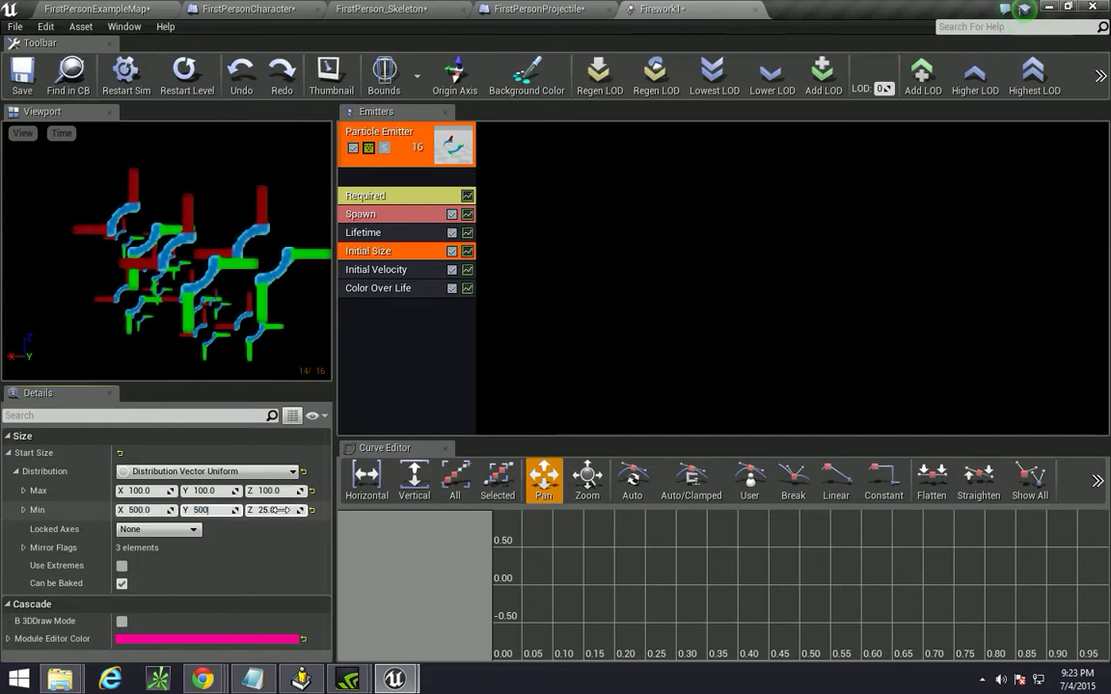
key("Tab")
type("500")
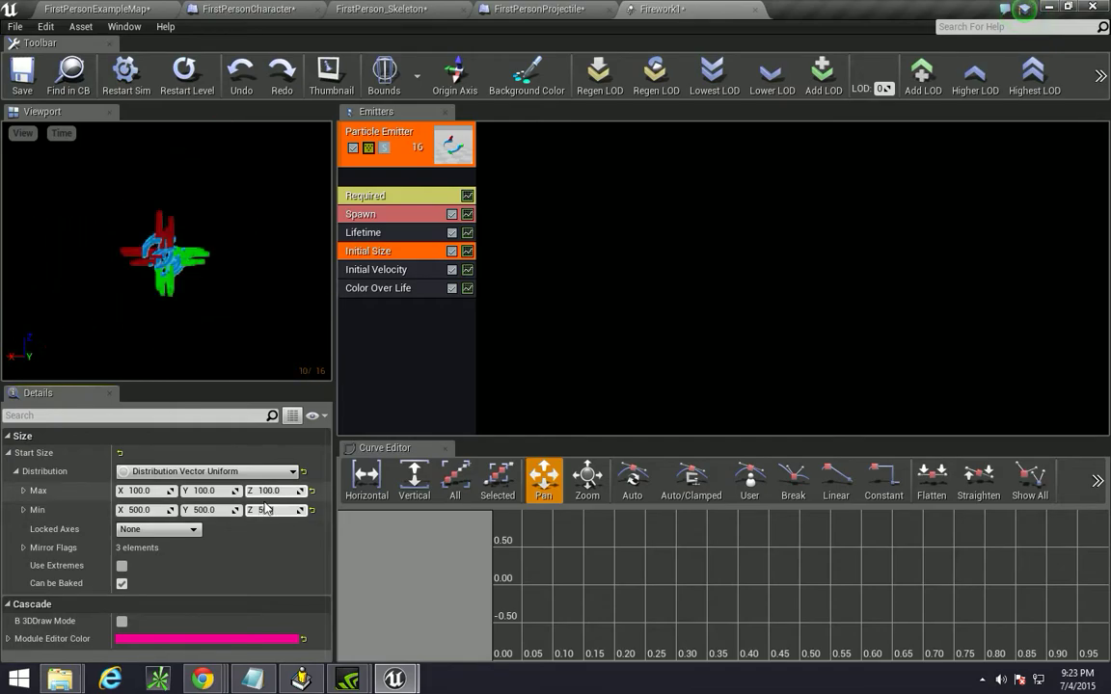
left_click(144, 510)
type("50")
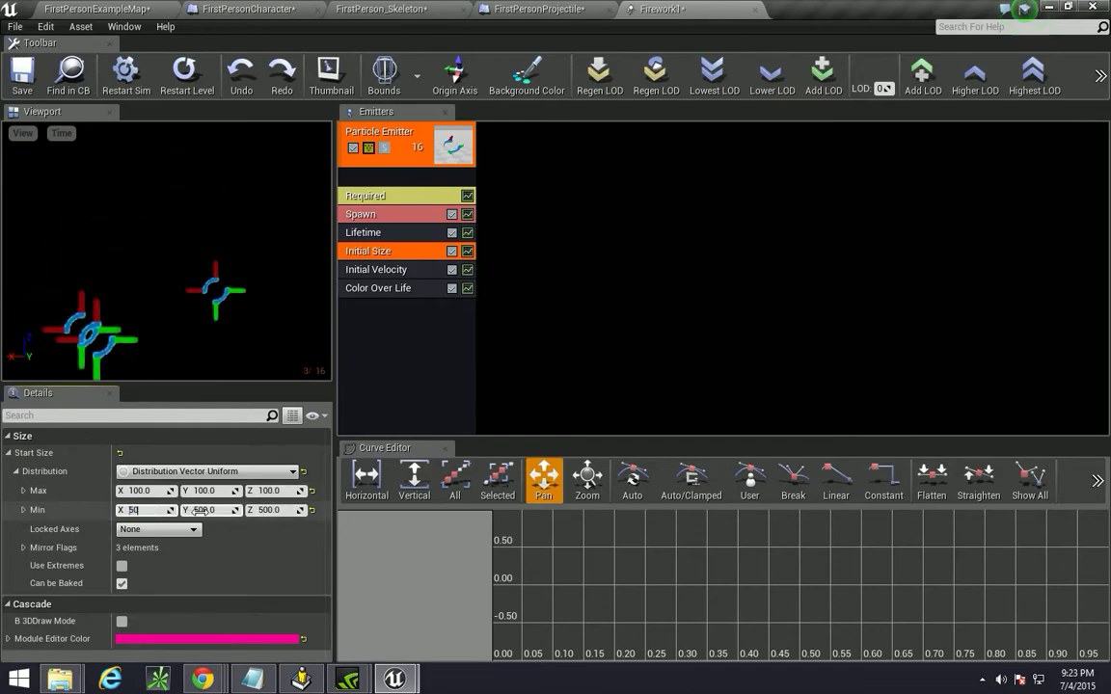
left_click(209, 510)
type("50")
key("Tab")
type("50")
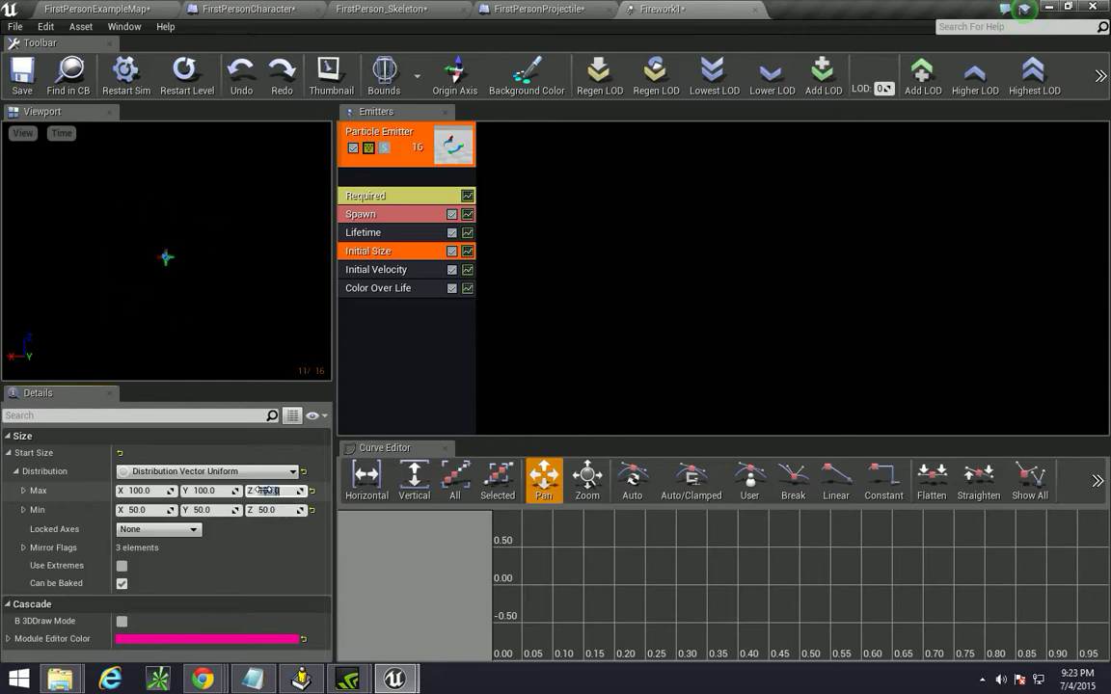
key("Tab")
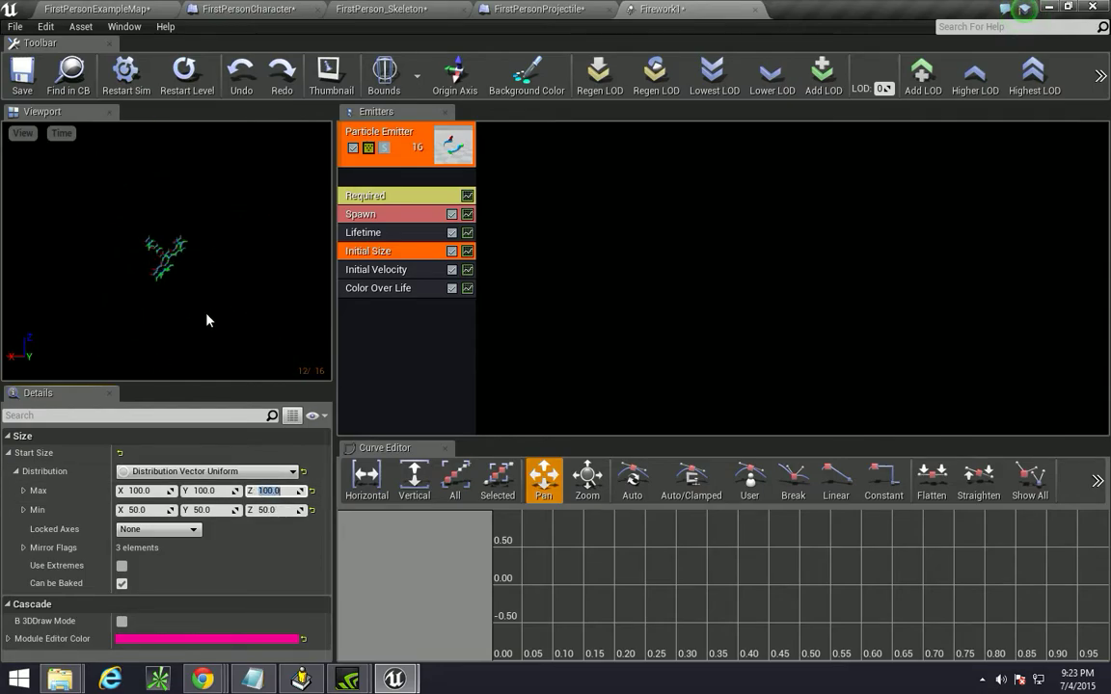
left_click(235, 296)
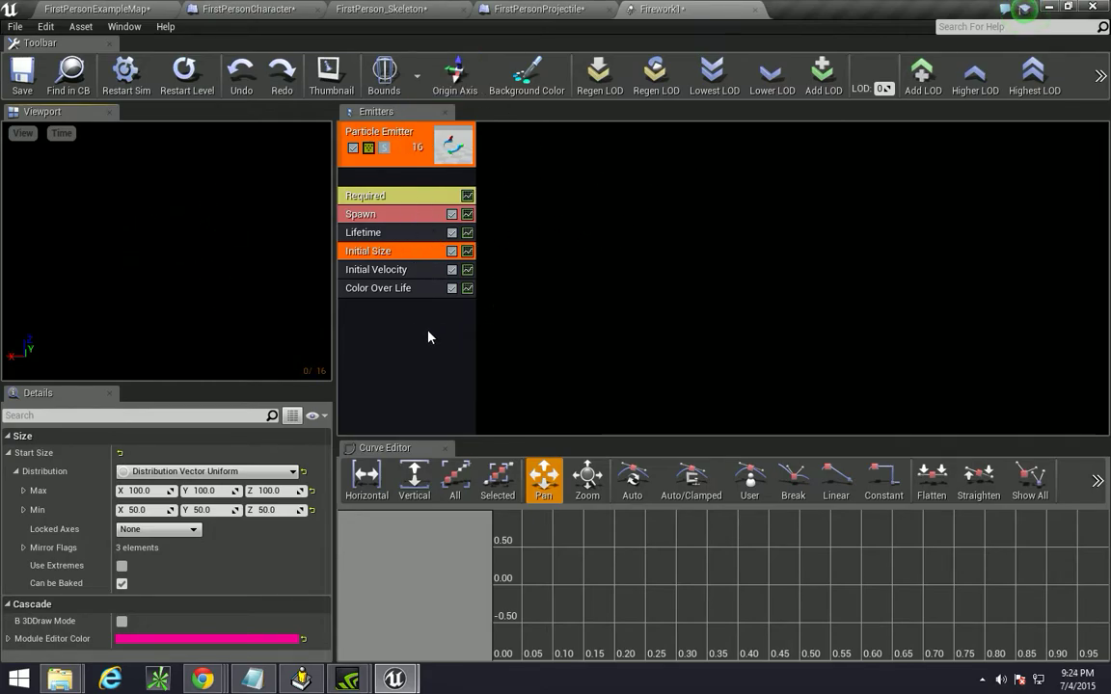
Duplicate the firework emitter twice to get three emitters, then return to FirstPersonExampleMap.
right_click(411, 156)
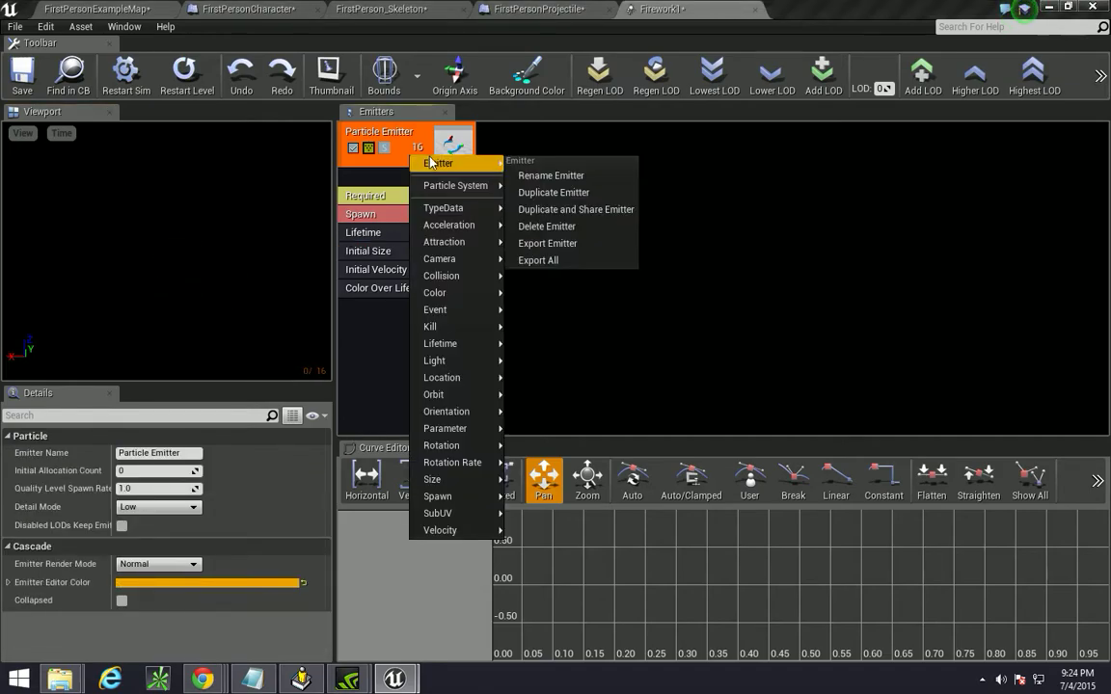
left_click(554, 192)
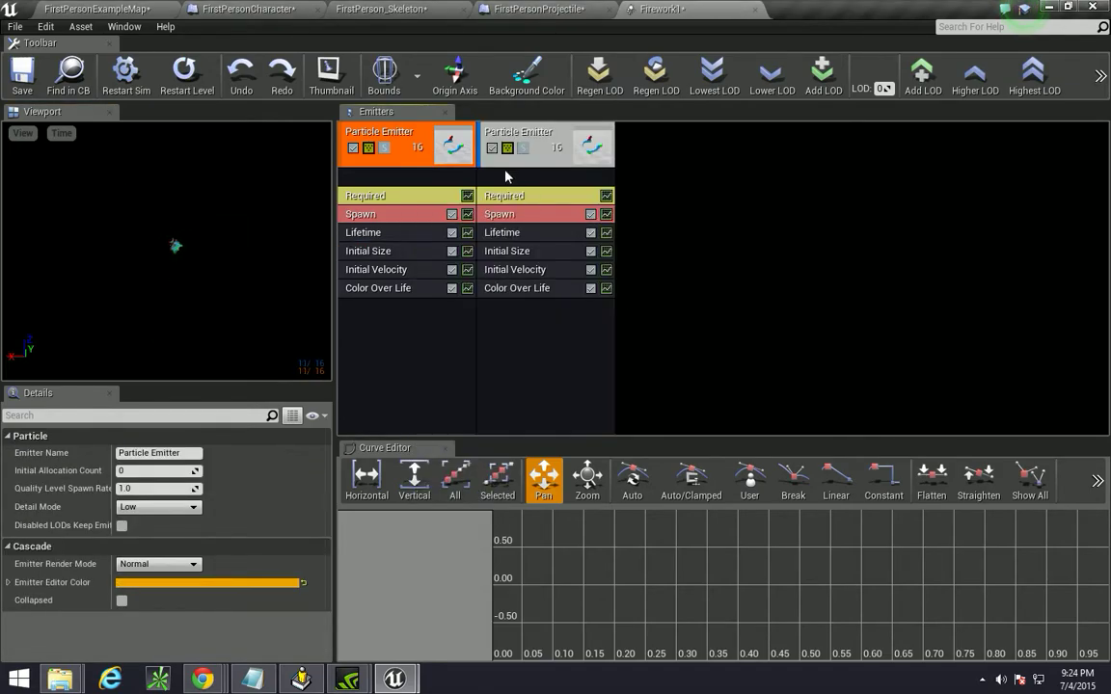
right_click(563, 158)
mouse_move(600, 169)
left_click(705, 193)
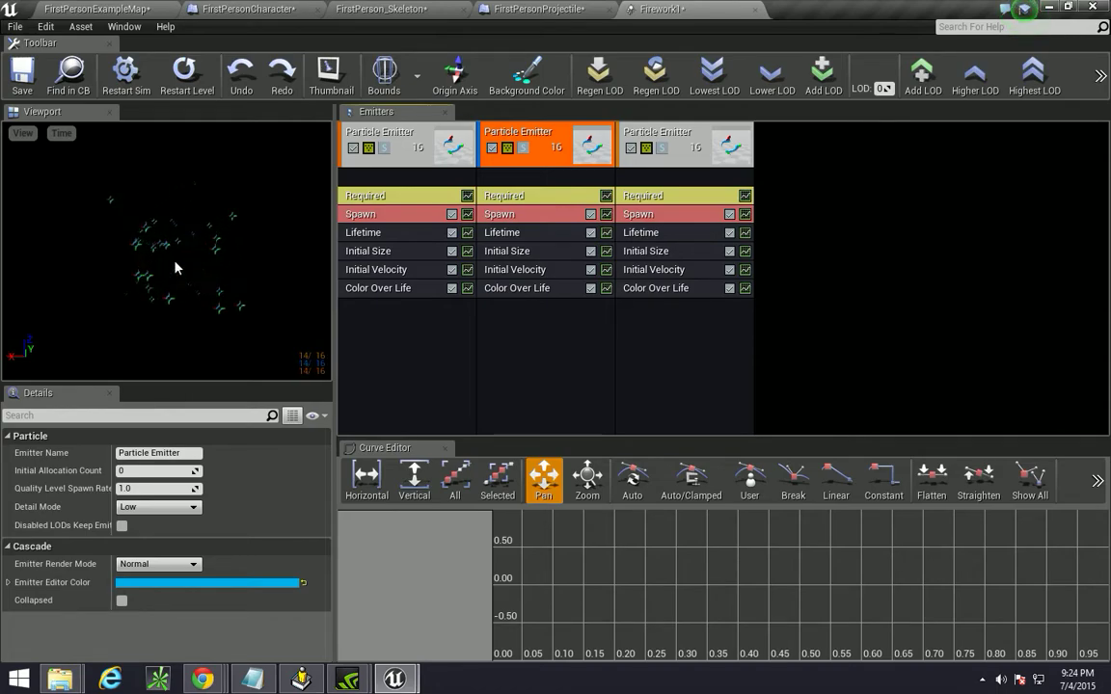
left_click(106, 9)
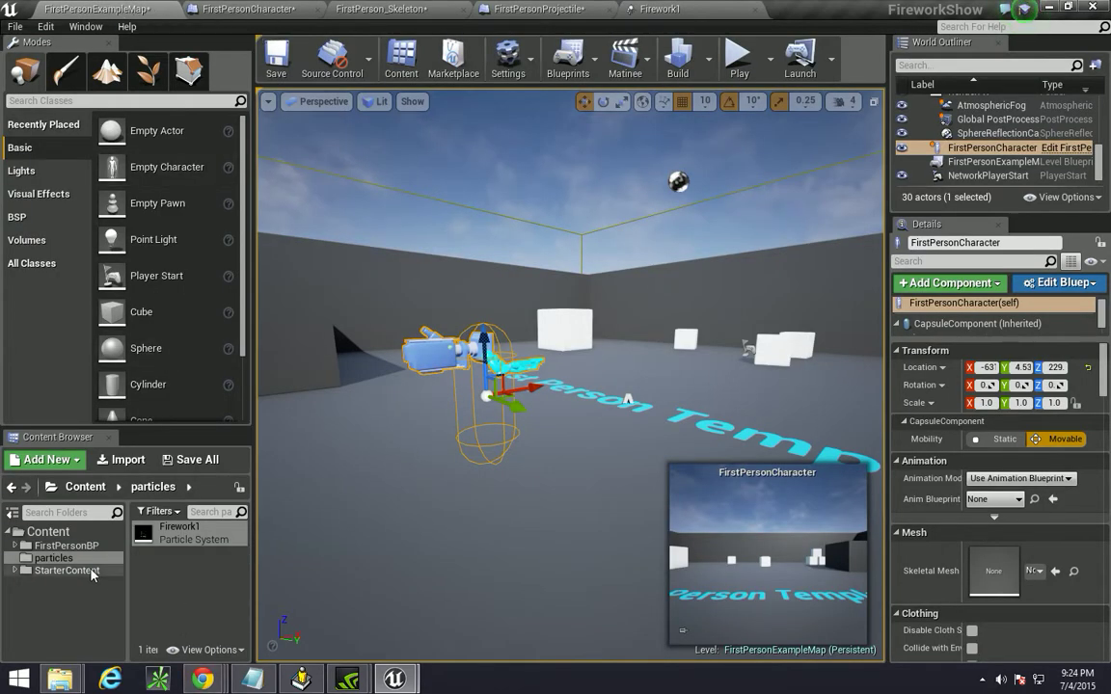
Create a new folder named 'materials' inside the particles folder.
left_click(43, 557)
left_click(14, 546)
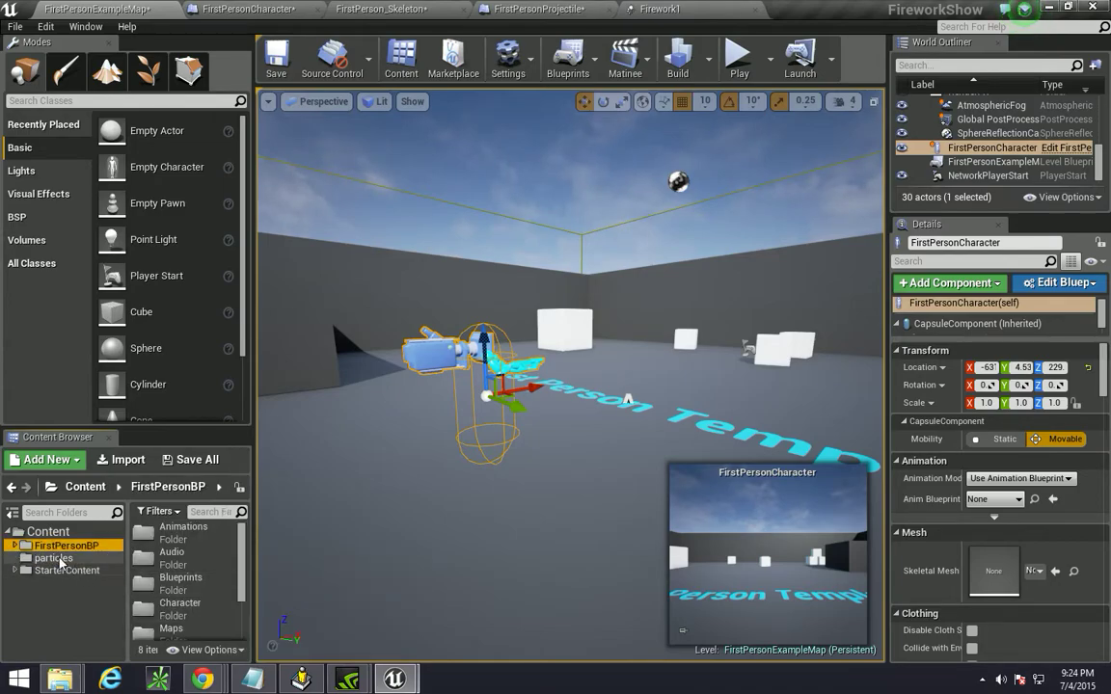
left_click(53, 559)
right_click(77, 559)
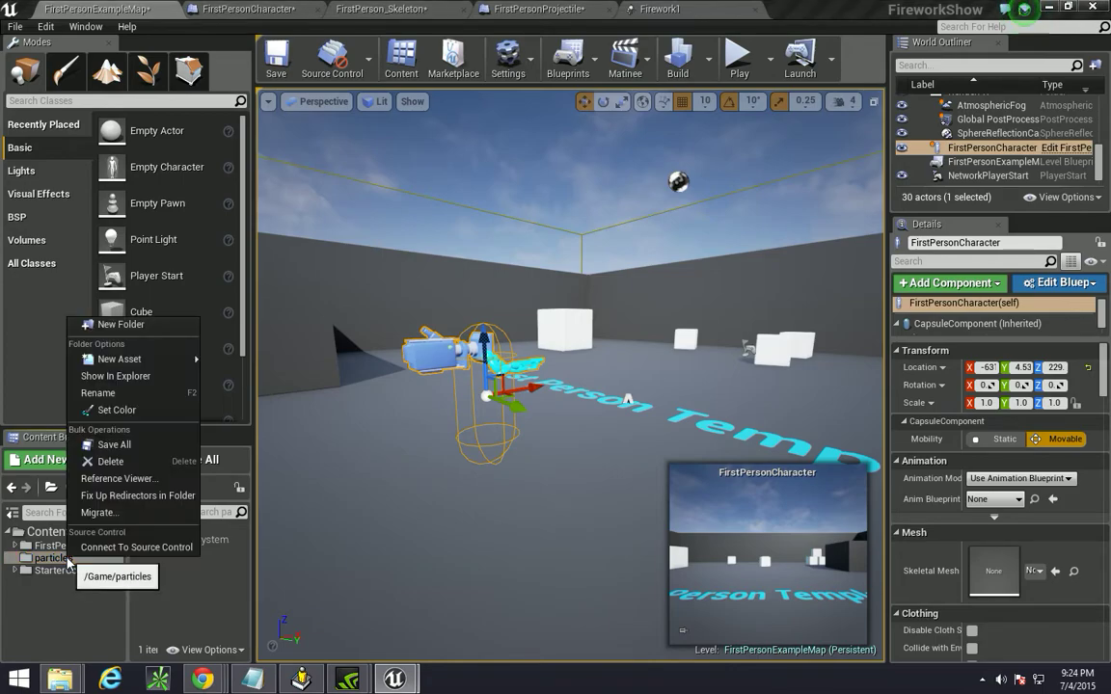
left_click(119, 322)
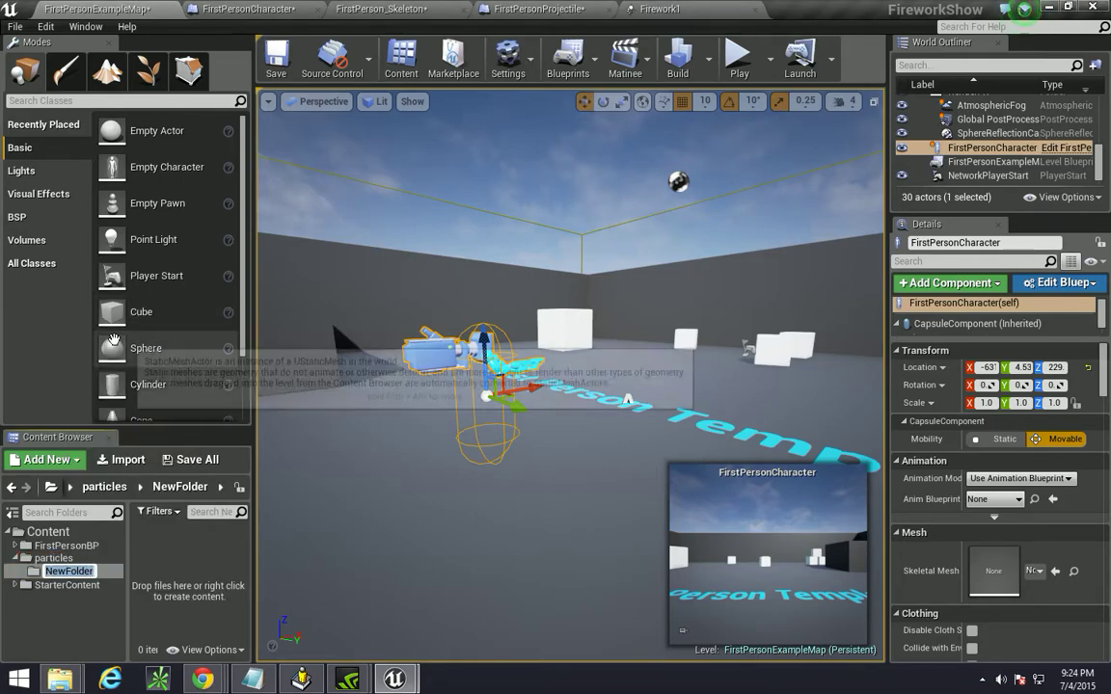
type("materials")
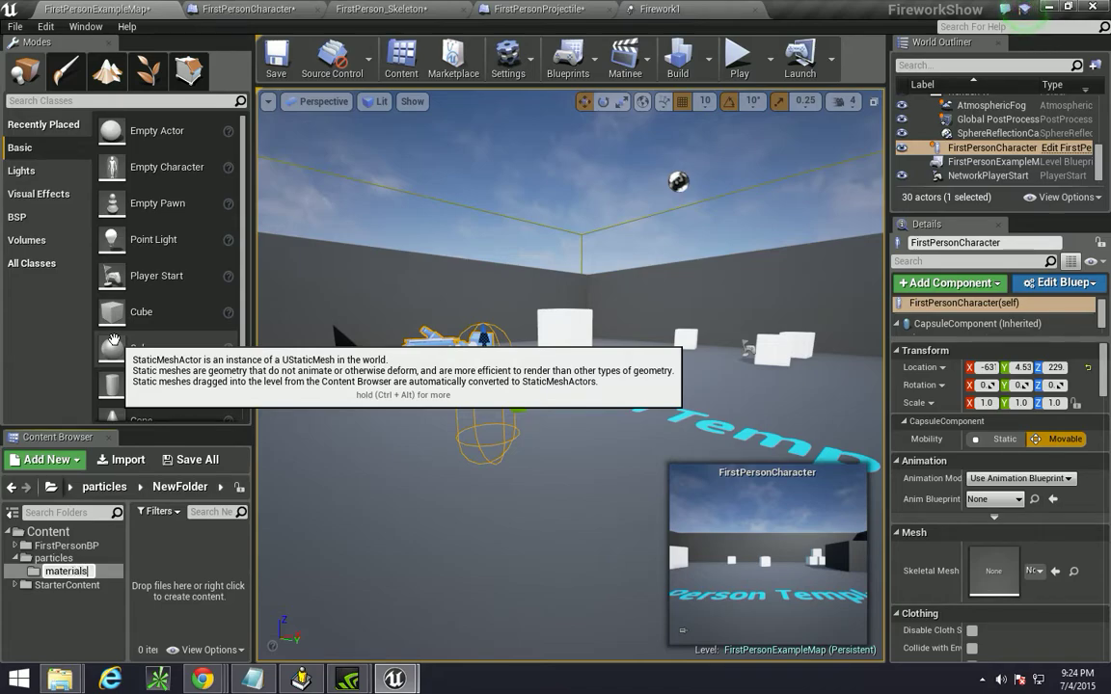
key("Return")
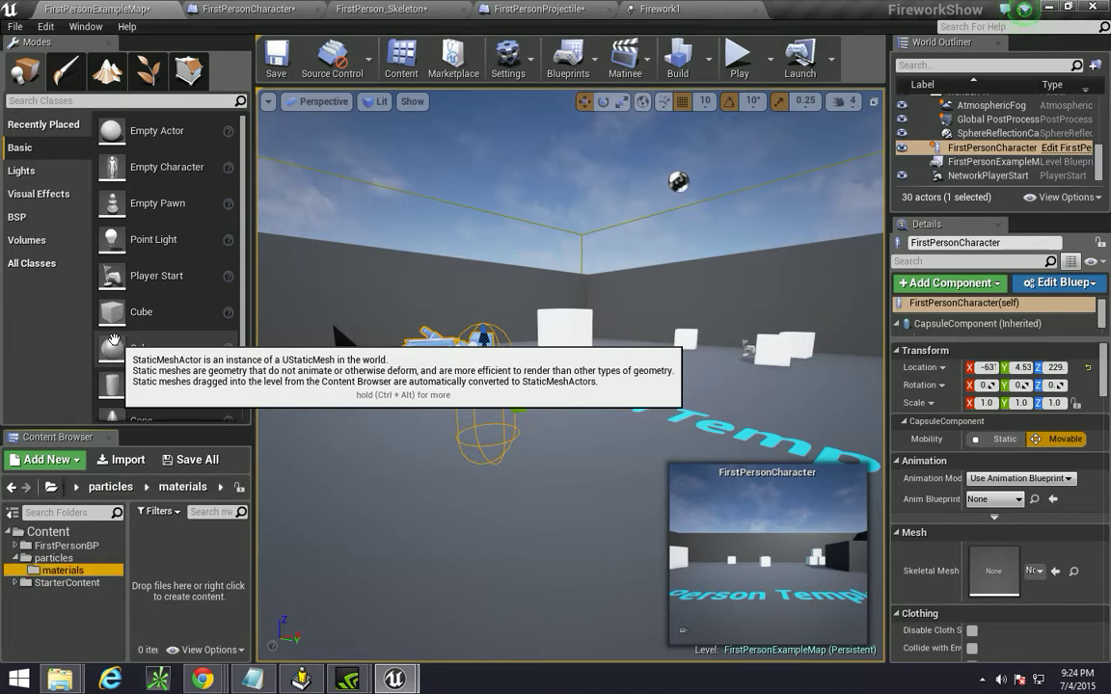
Create two new materials named red and white in the materials folder.
right_click(175, 555)
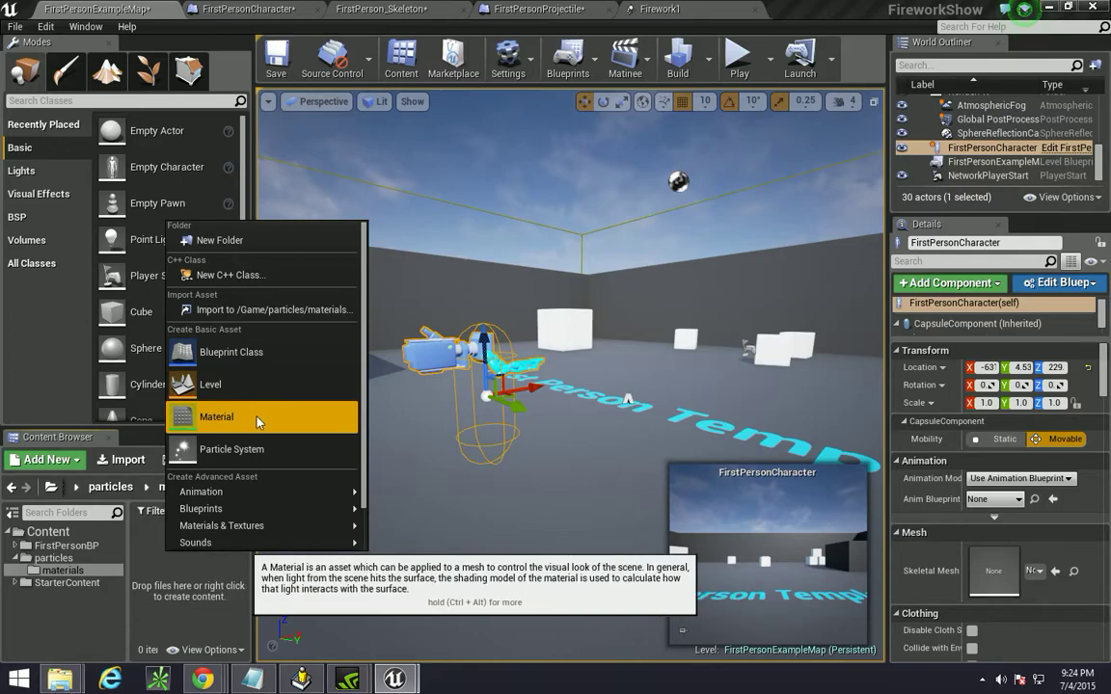
left_click(197, 418)
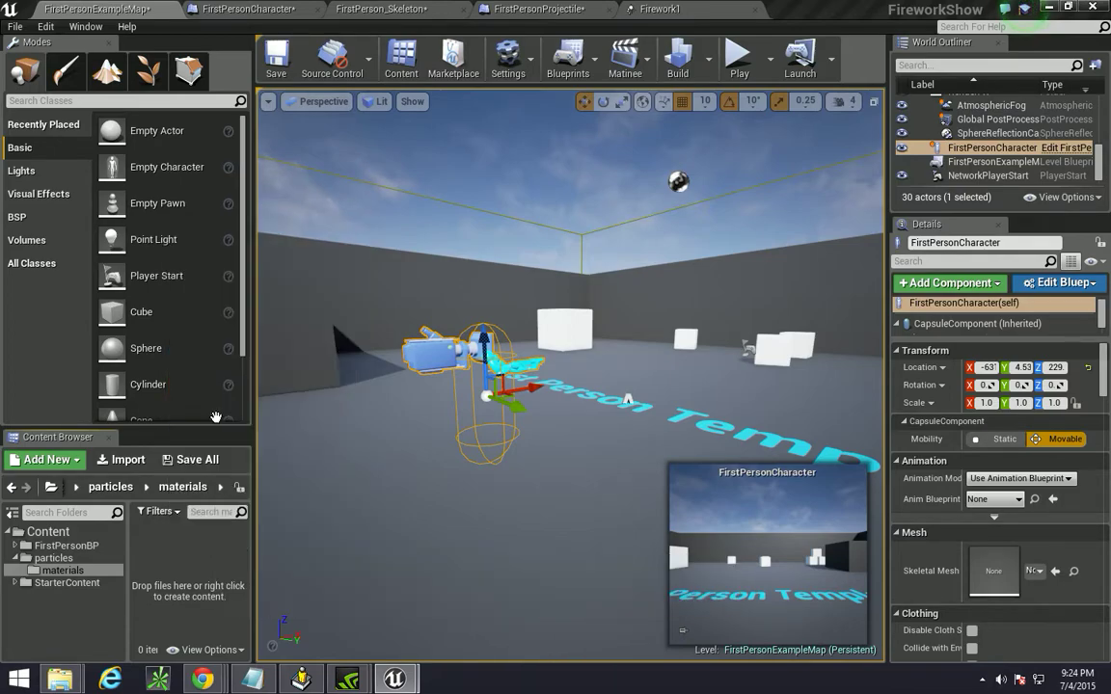
type("red")
key("Return")
right_click(191, 562)
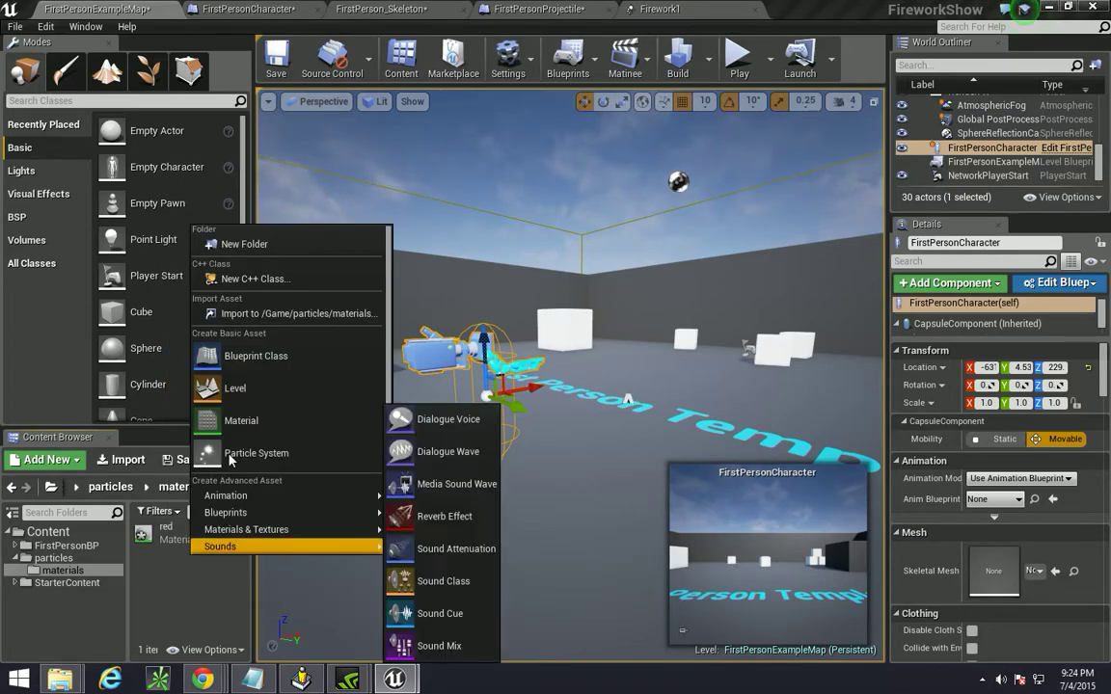
left_click(241, 422)
type("white")
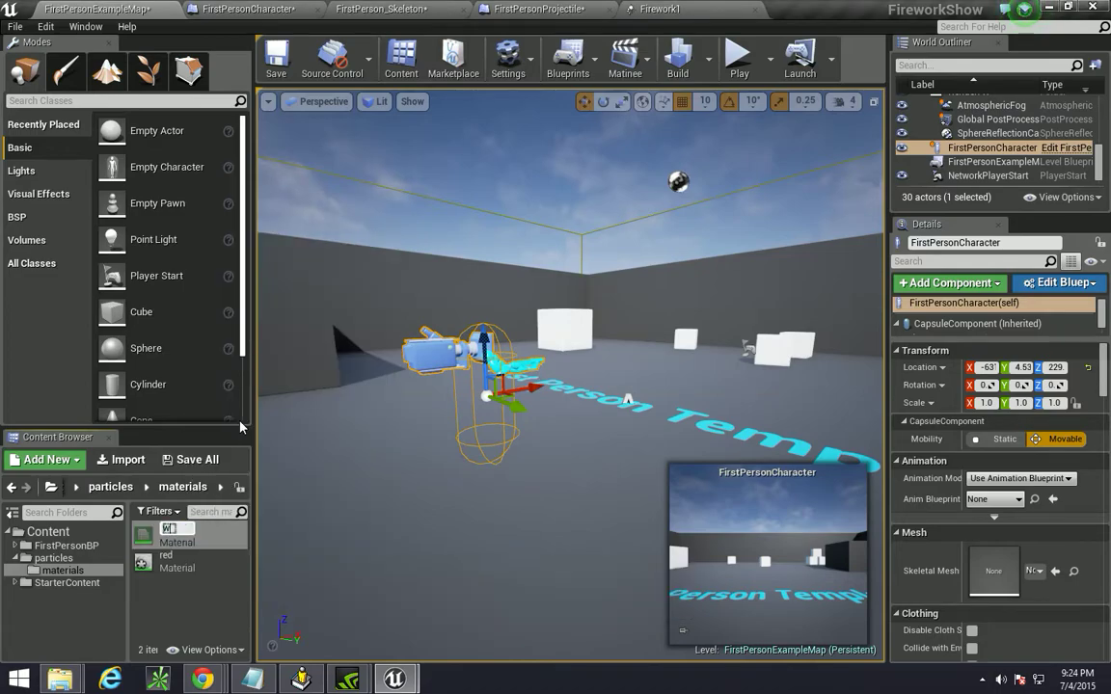
key("Return")
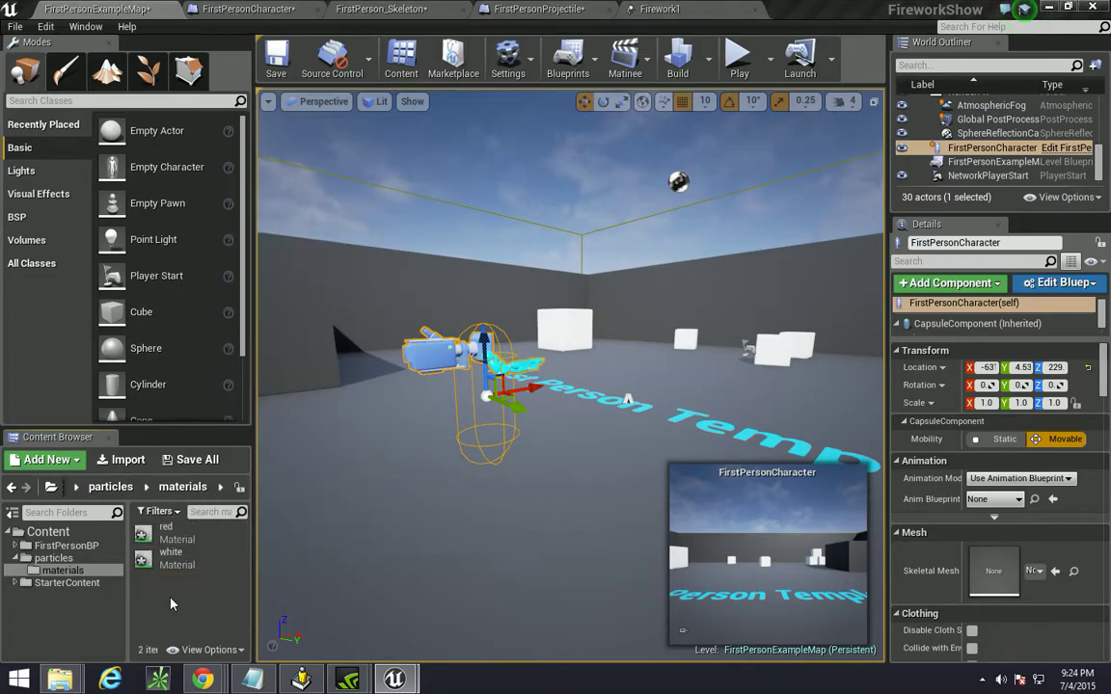
Add the third material, blue, and open the red material in the material editor.
right_click(157, 540)
left_click(243, 462)
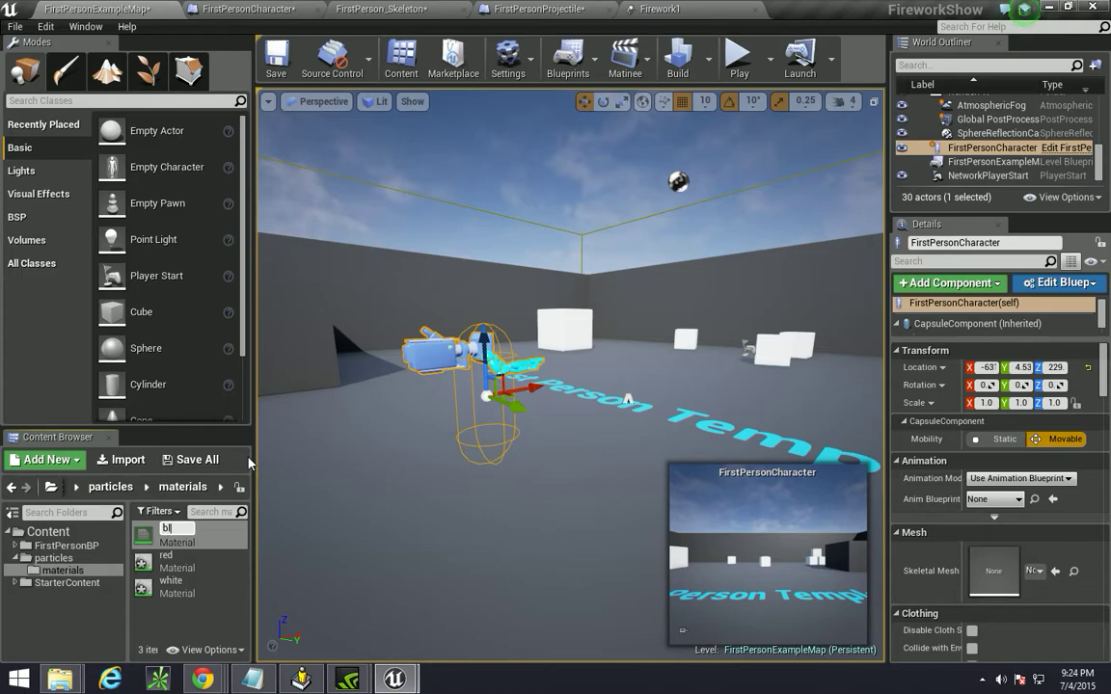
key("Escape")
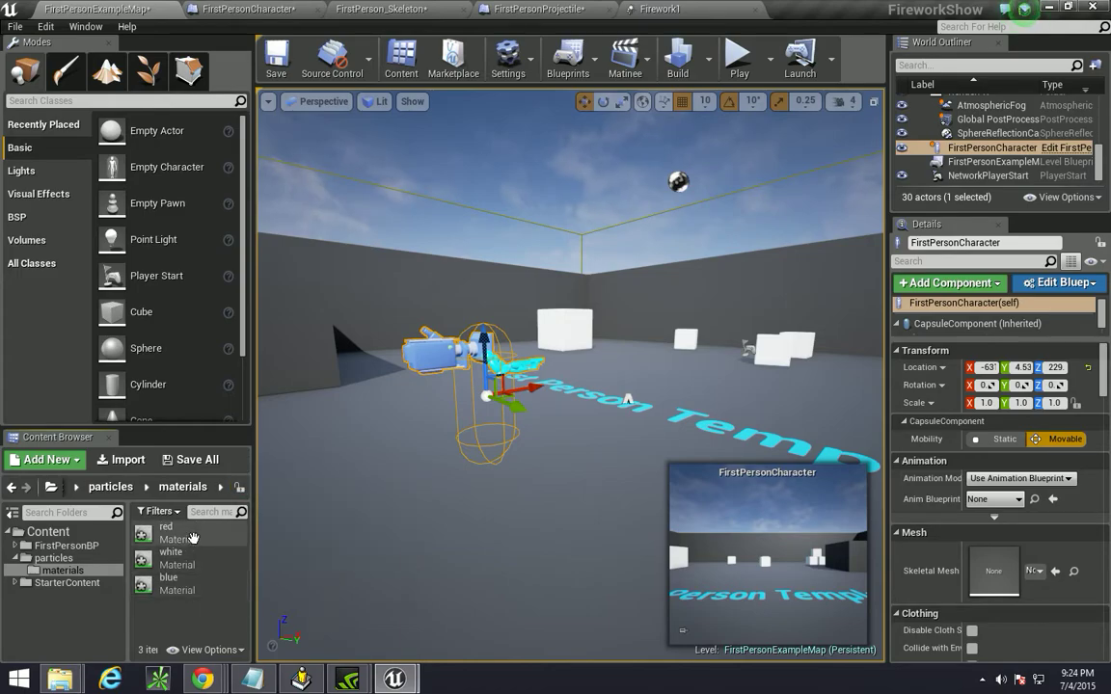
double_click(193, 538)
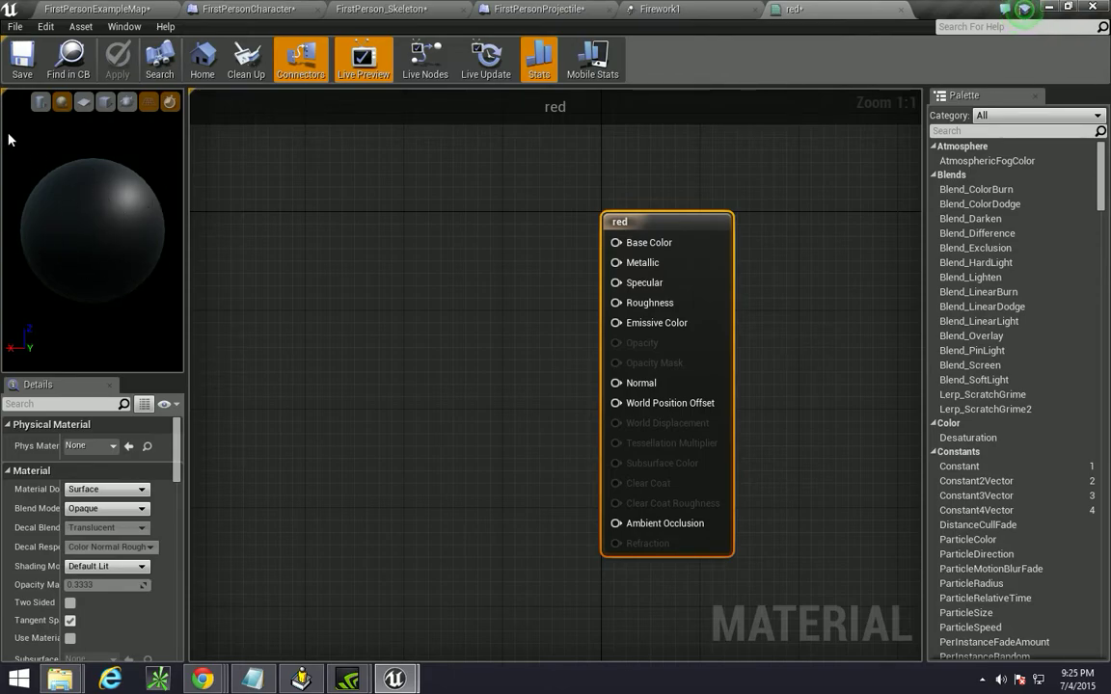
Set the red material's Blend Mode to Translucent.
left_click(92, 508)
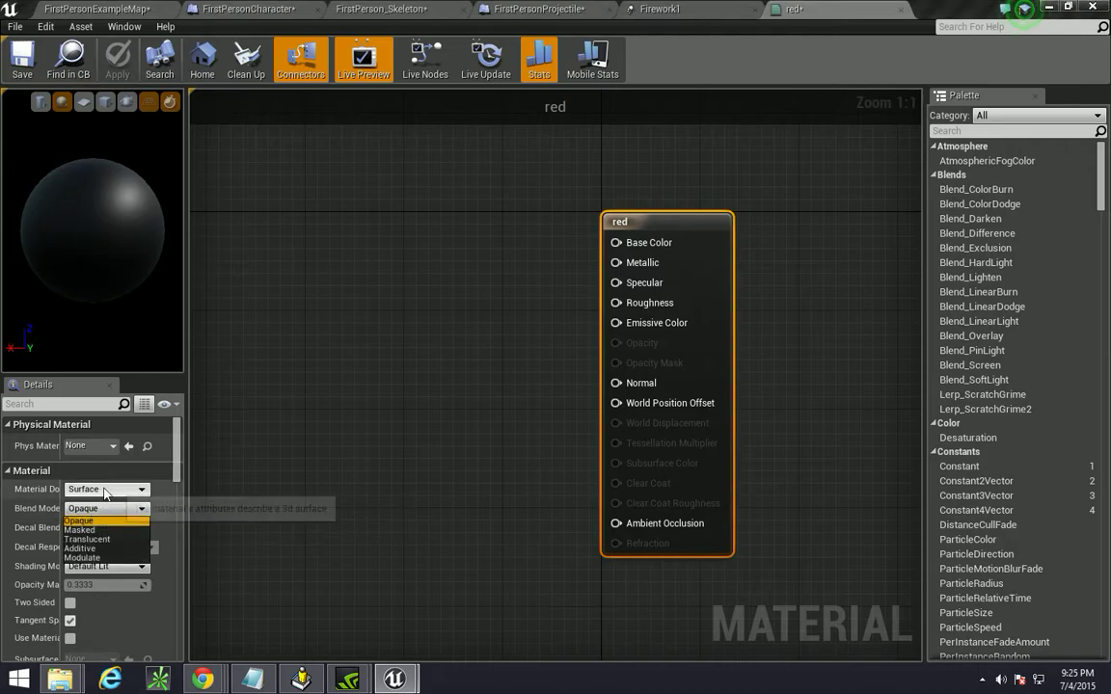
left_click(106, 489)
left_click(145, 472)
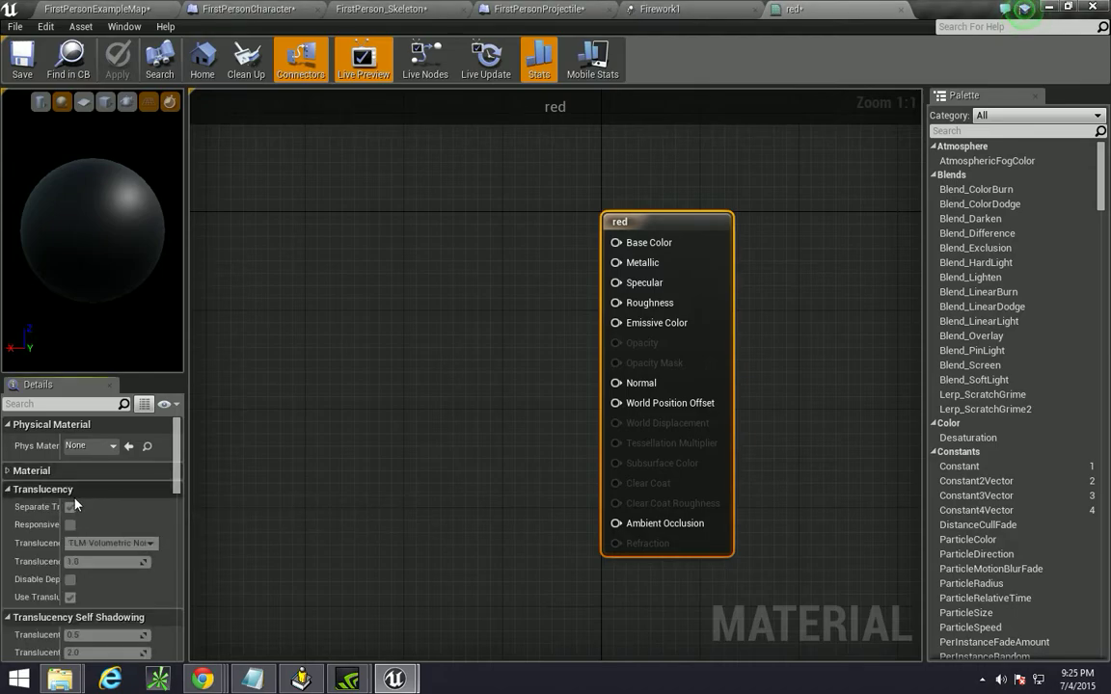
left_click(13, 490)
left_click(10, 507)
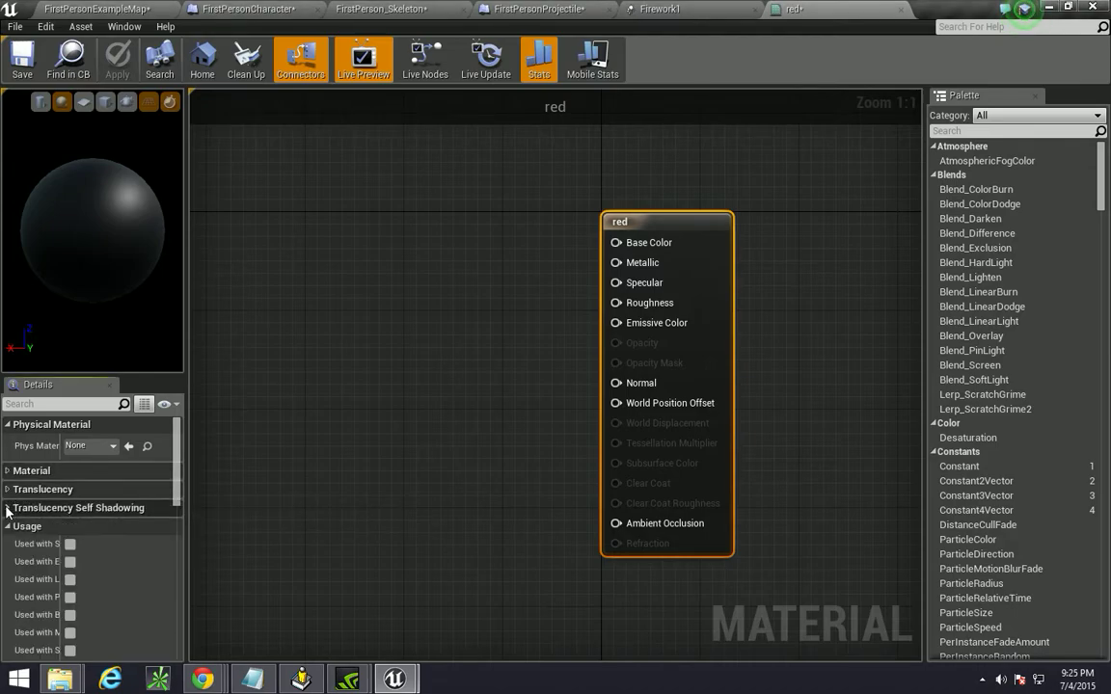
left_click(8, 470)
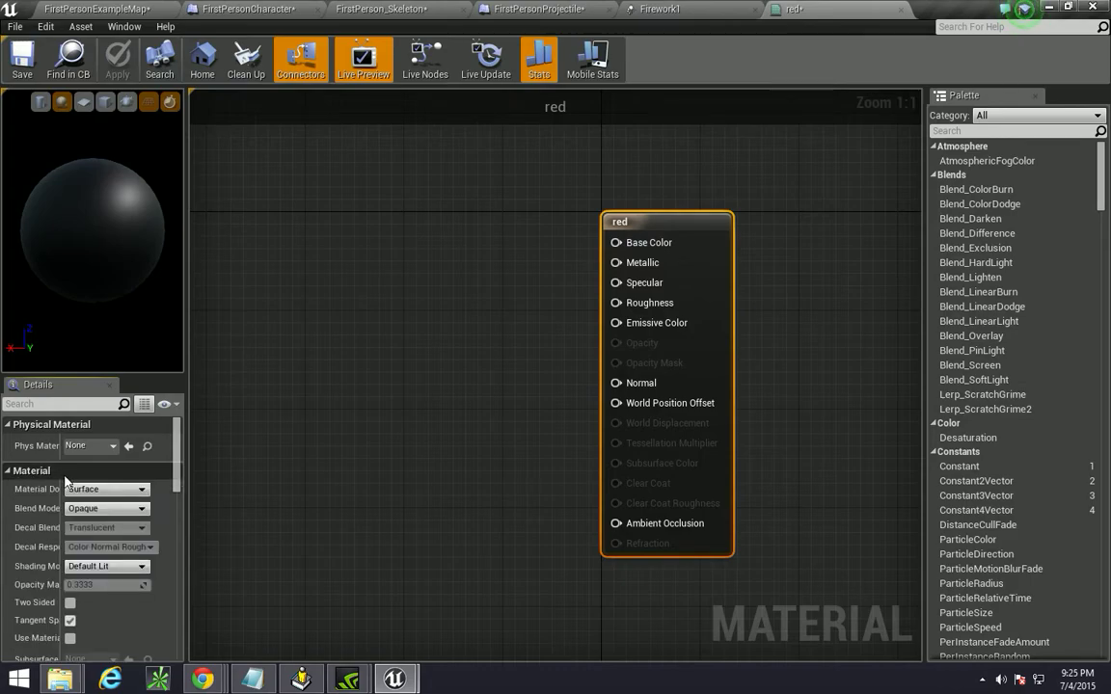
left_click(87, 508)
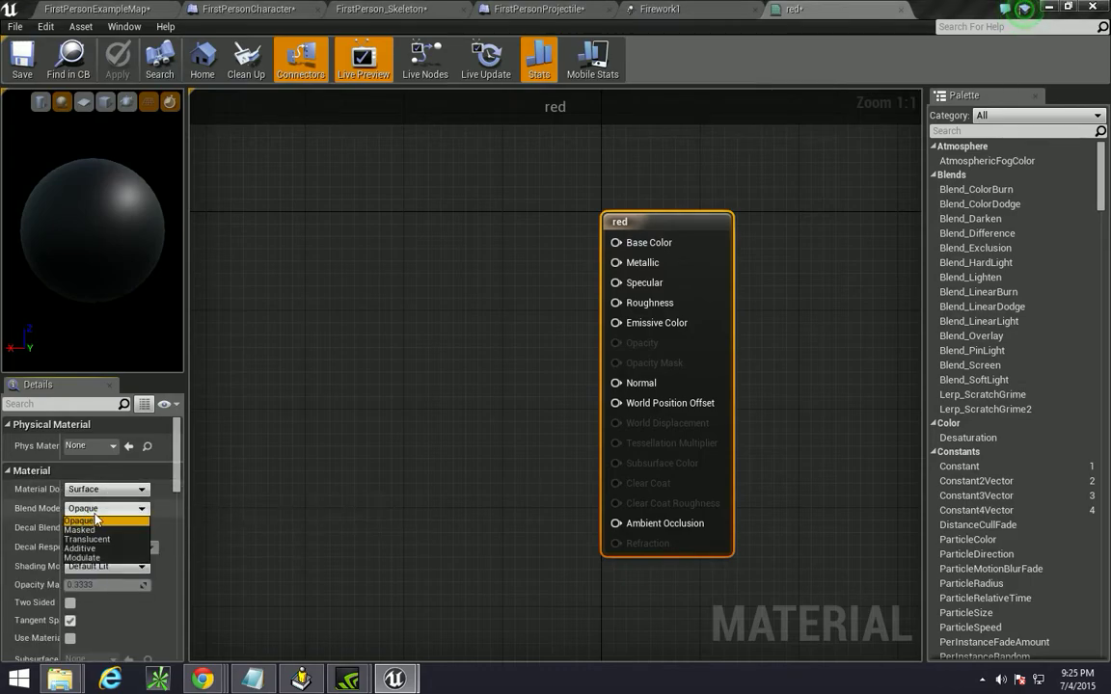
left_click(93, 540)
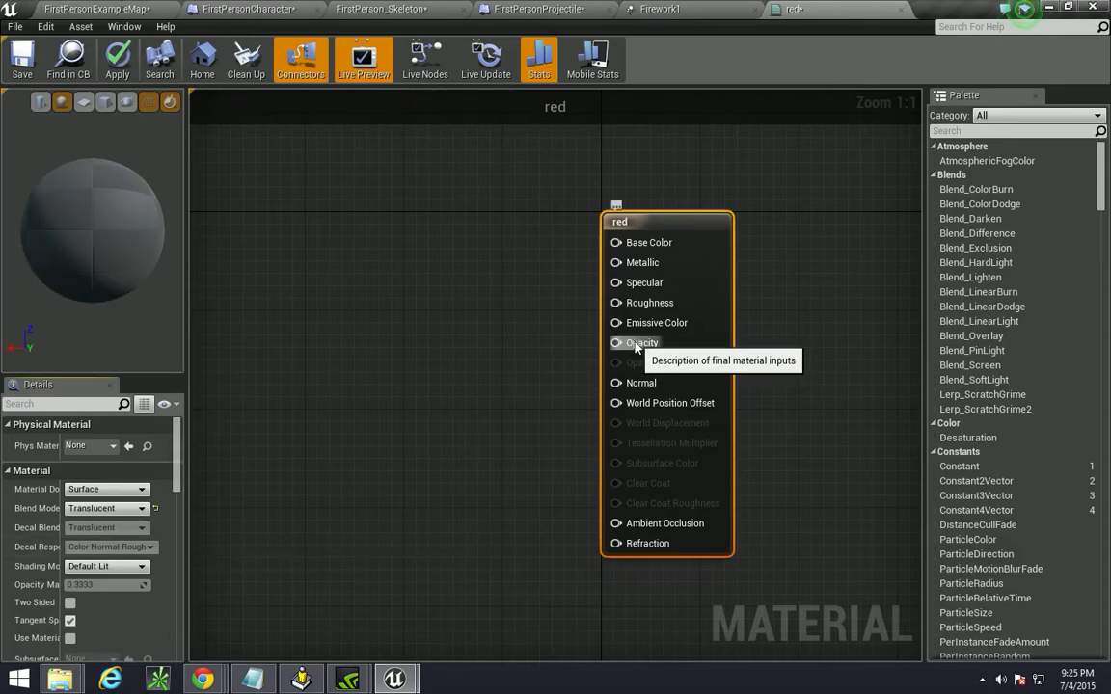
Wire a DiamondGradient node into Opacity and preview the material on a plane.
left_click_drag(639, 348, 402, 402)
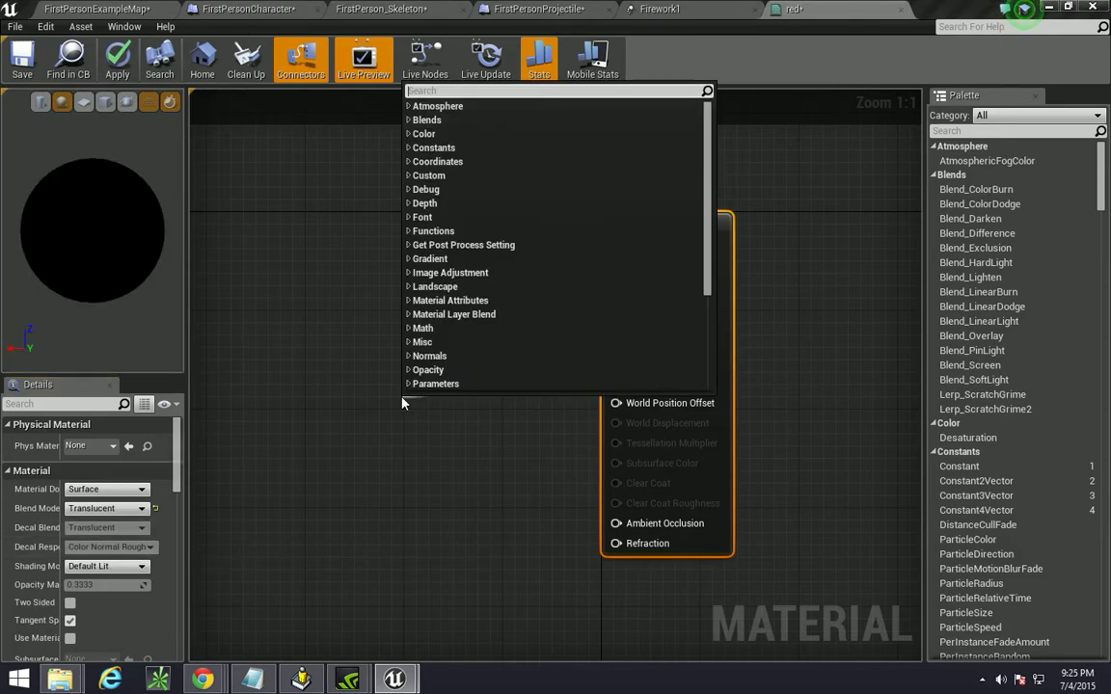
type("diam")
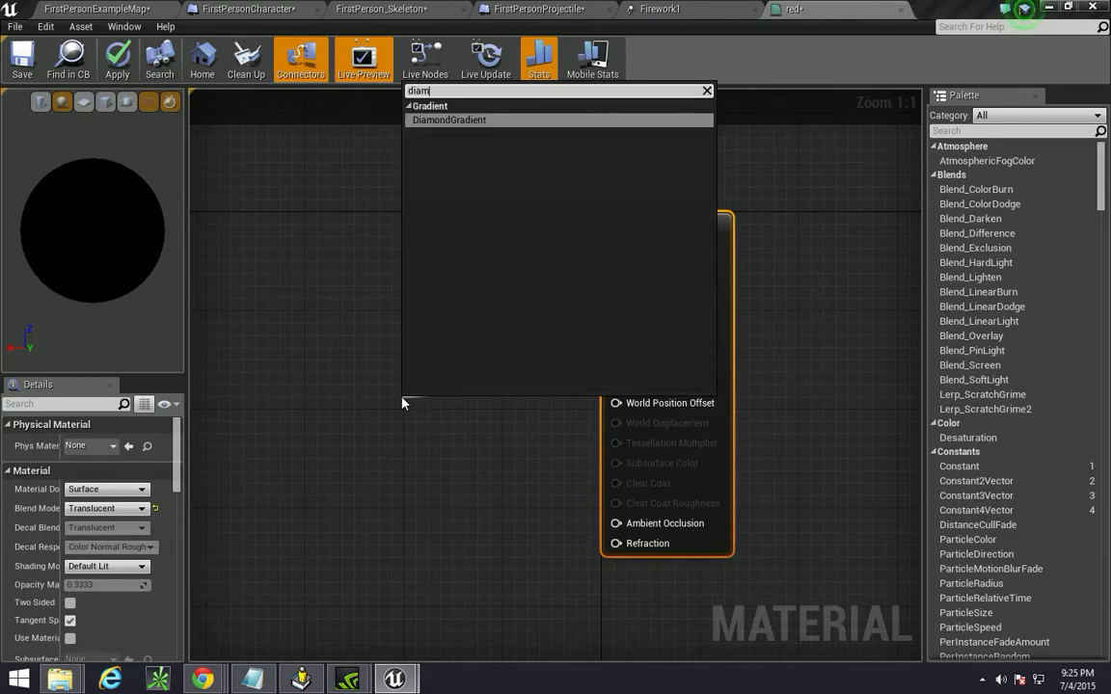
key("Return")
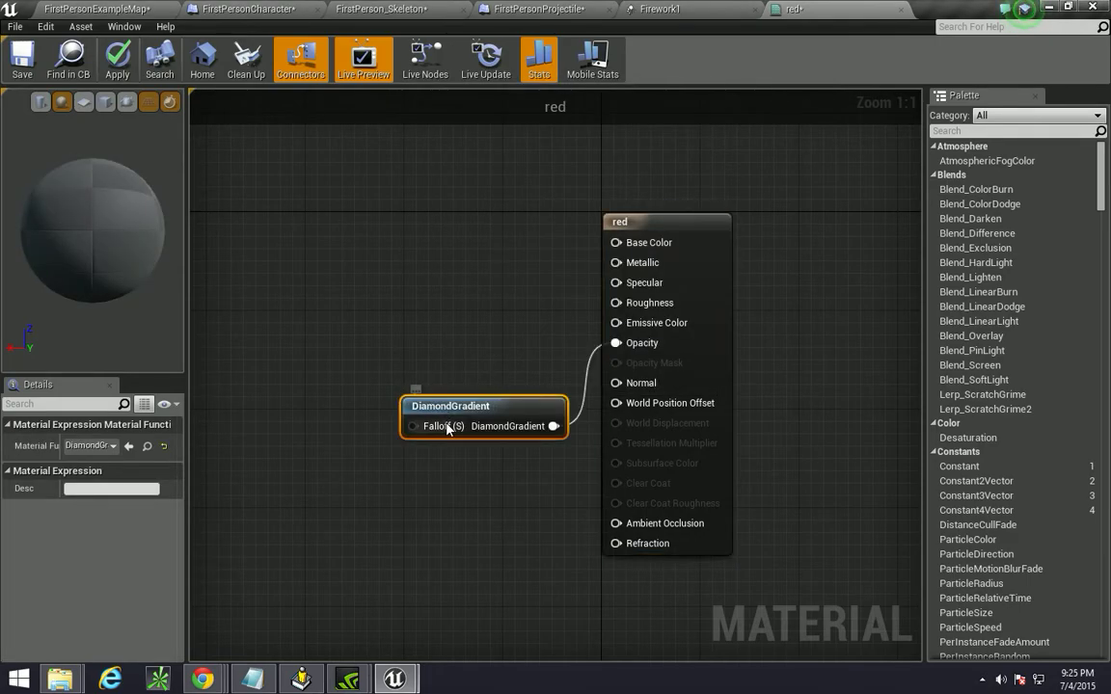
left_click(83, 102)
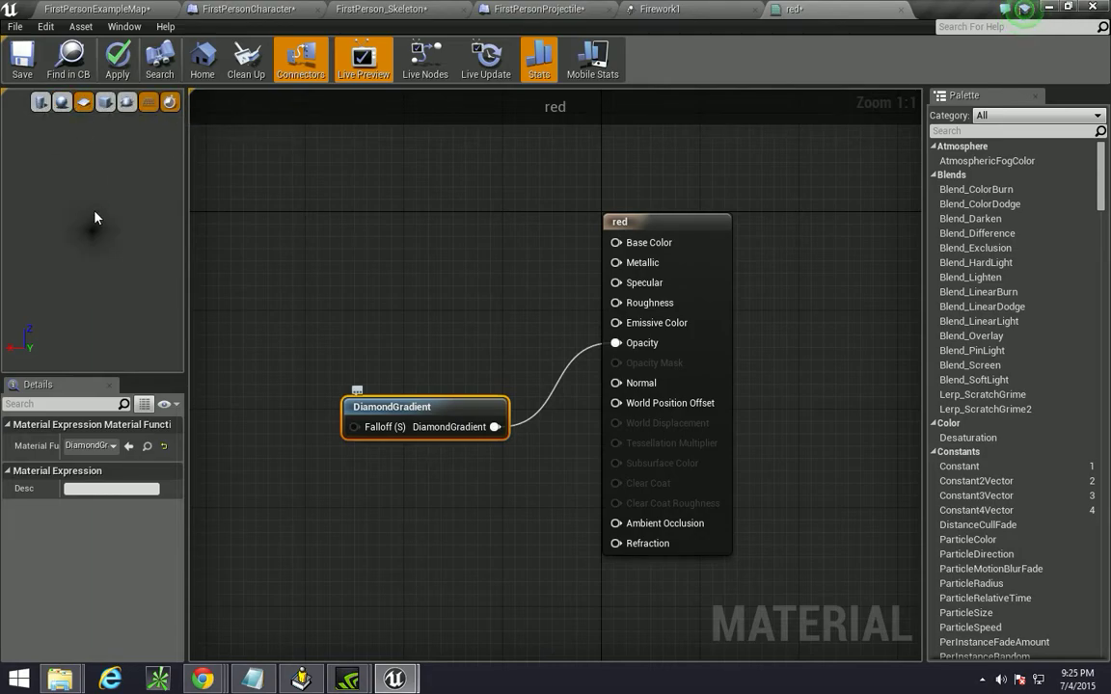
Add a Constant3Vector colour node to the red material's graph.
left_click(439, 273)
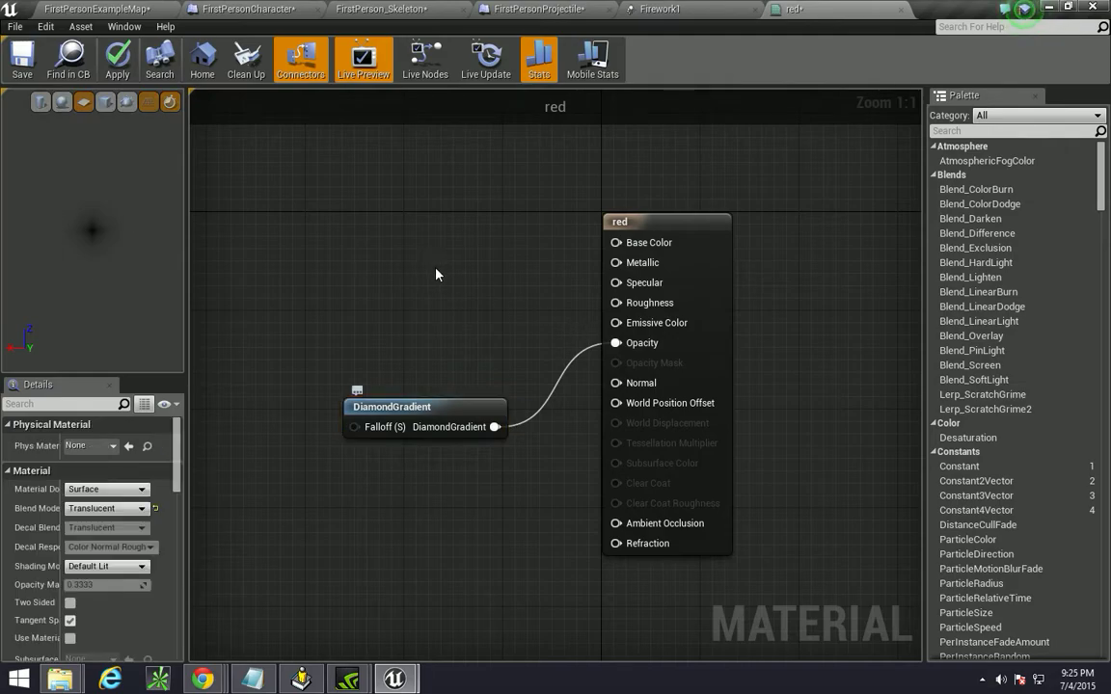
right_click(338, 231)
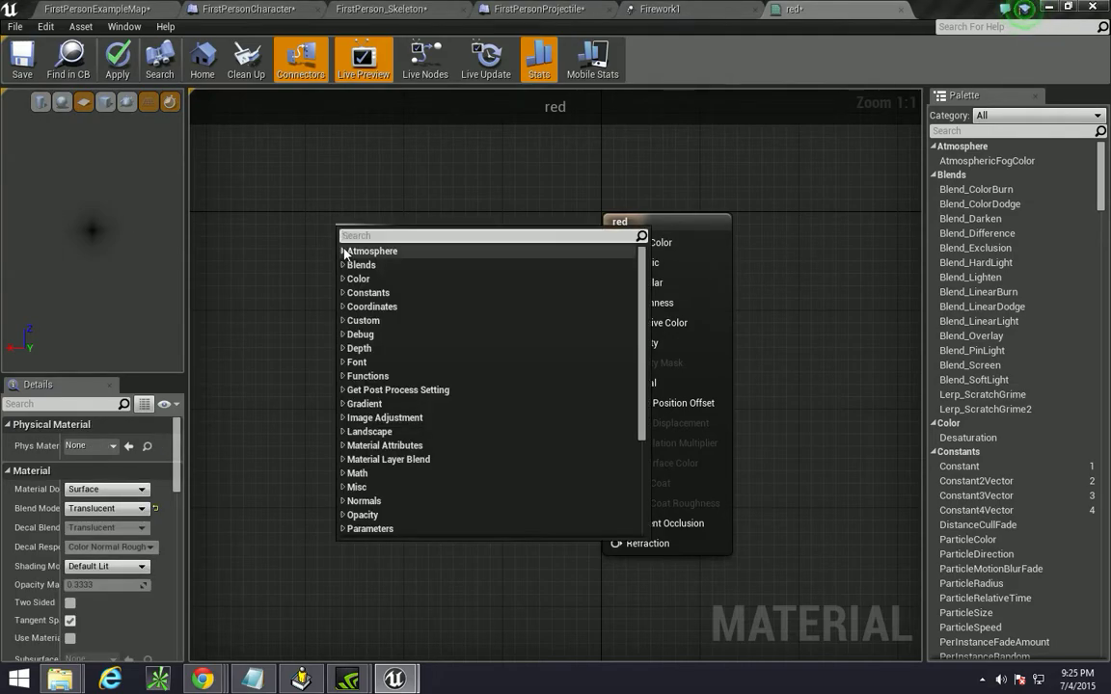
type("vector")
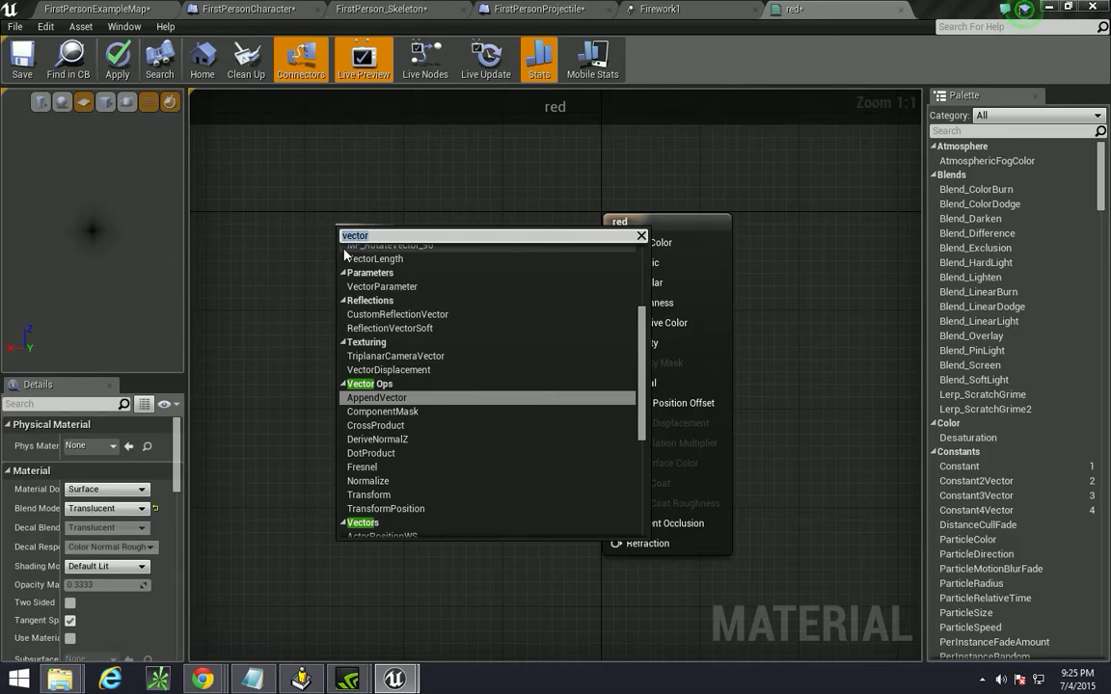
type("const")
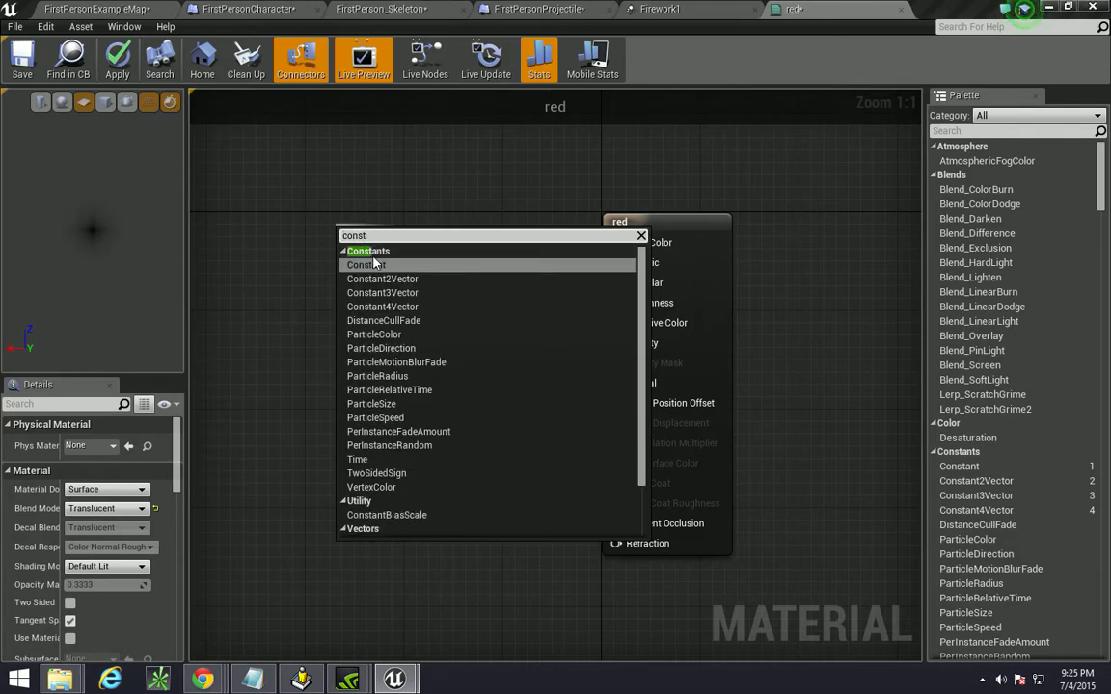
left_click(387, 293)
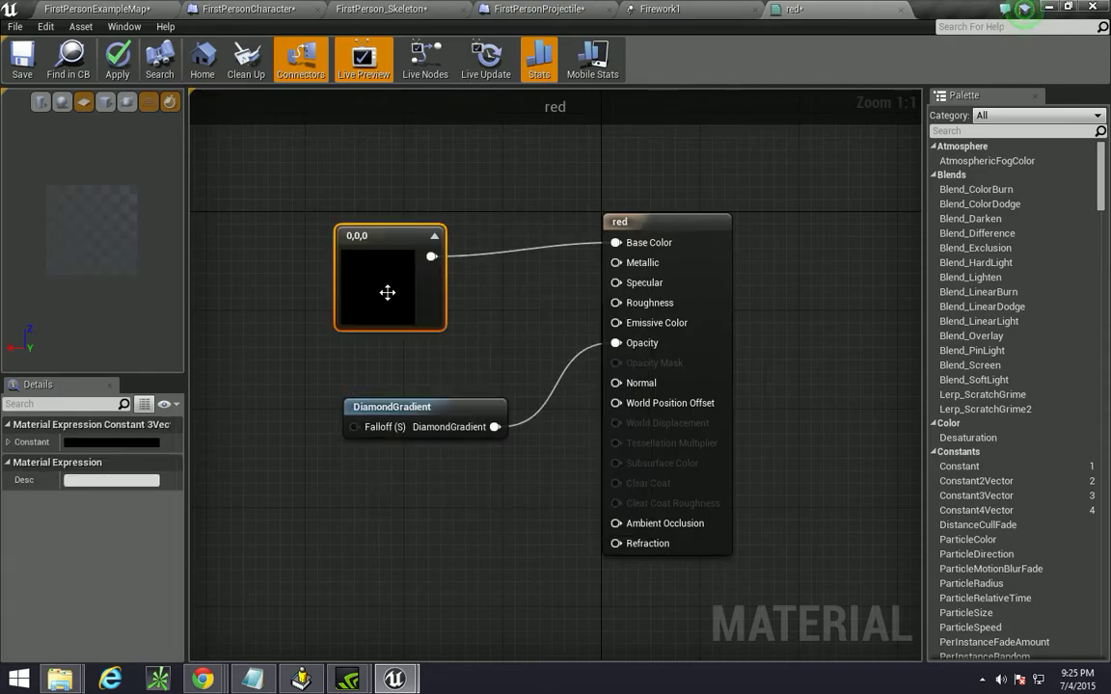
left_click(9, 441)
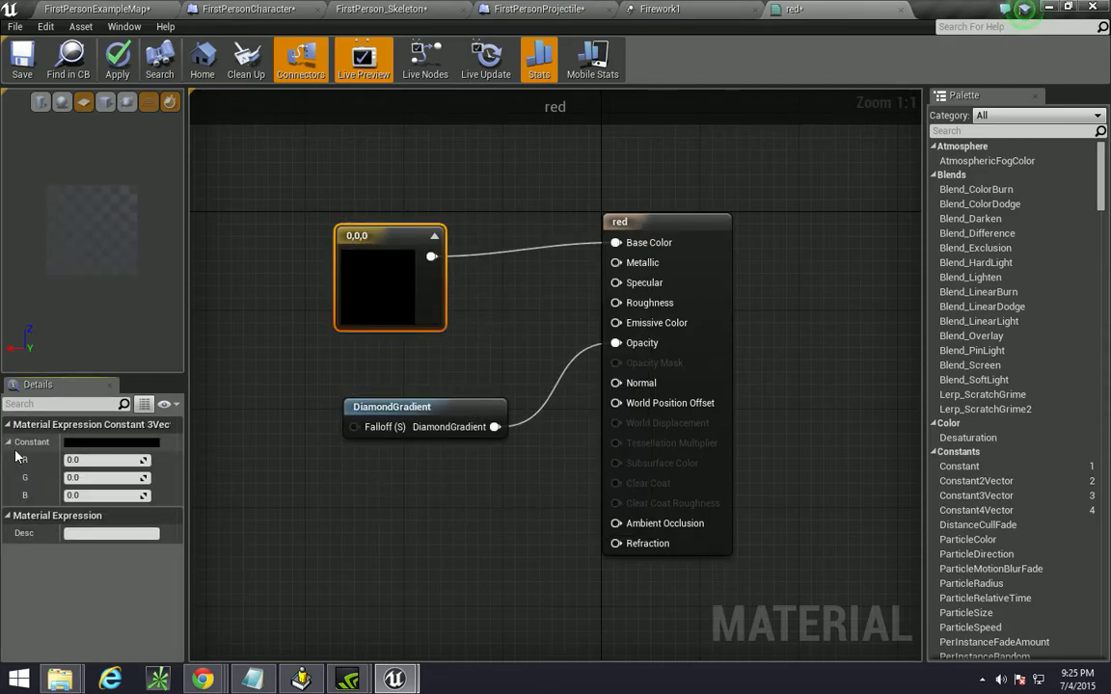
Set the constant's R value to 1 for pure red 1,0,0, then save and close the material.
left_click(96, 460)
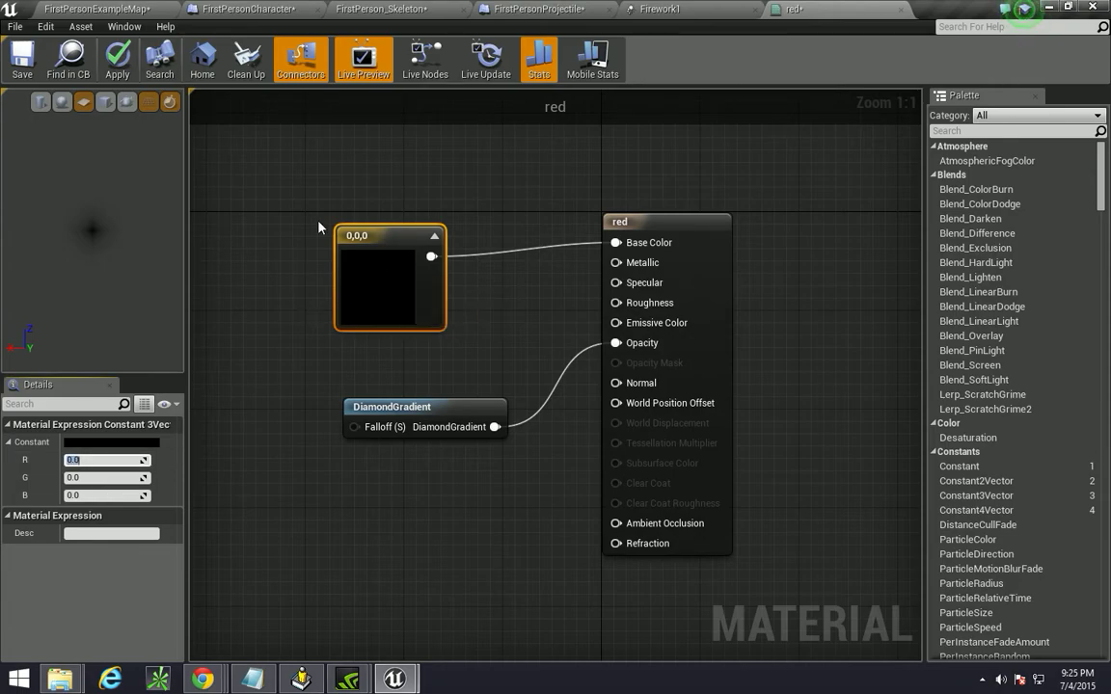
type("1")
key("Return")
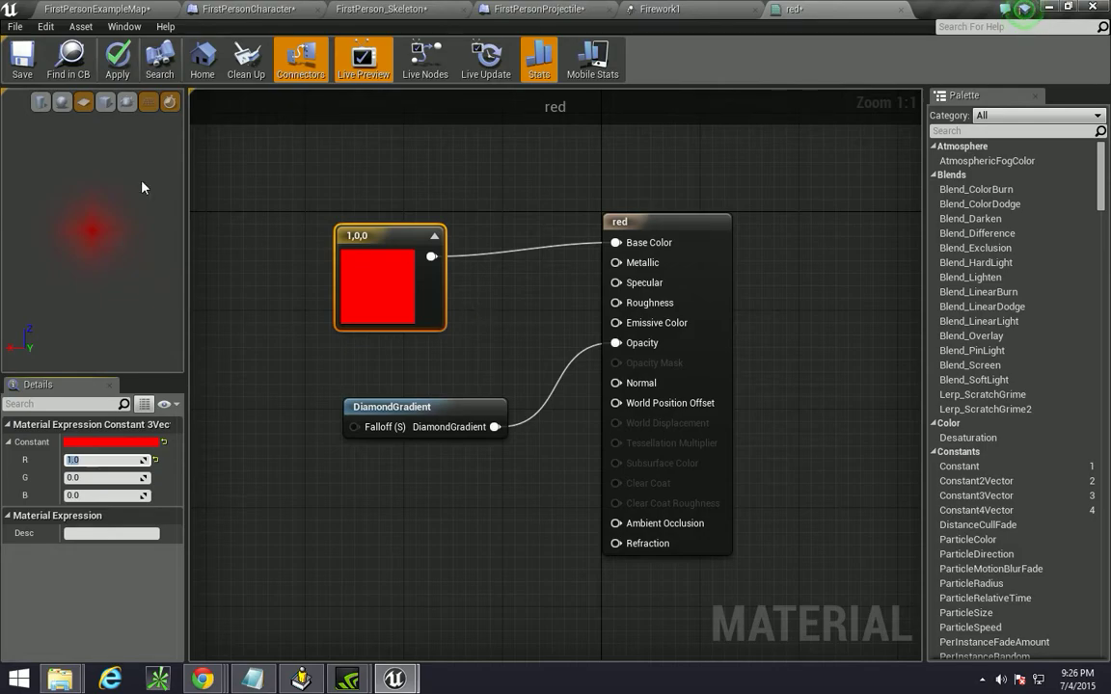
key("Return")
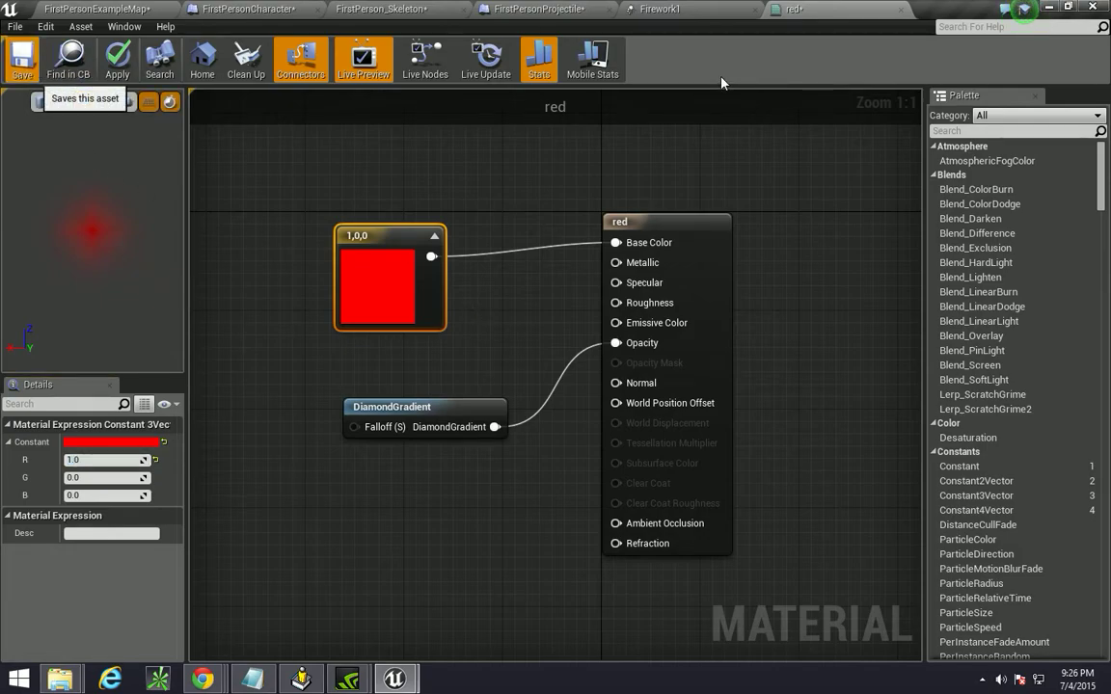
key("ctrl+s")
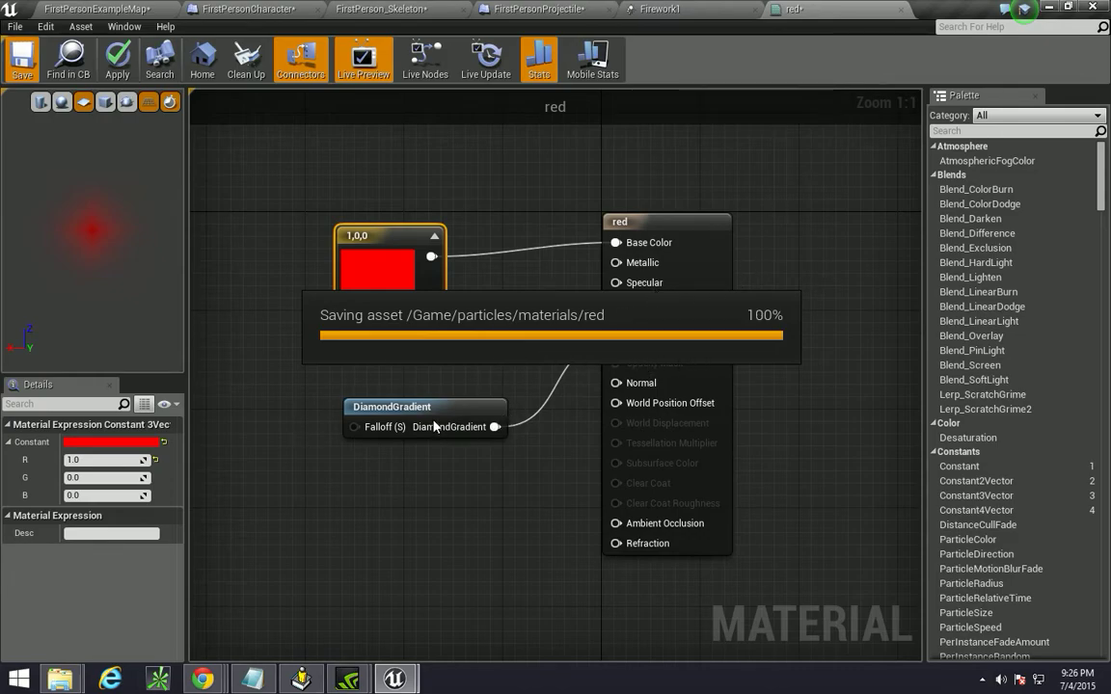
left_click(901, 11)
Open the white material and set its Blend Mode to Translucent.
left_click(111, 9)
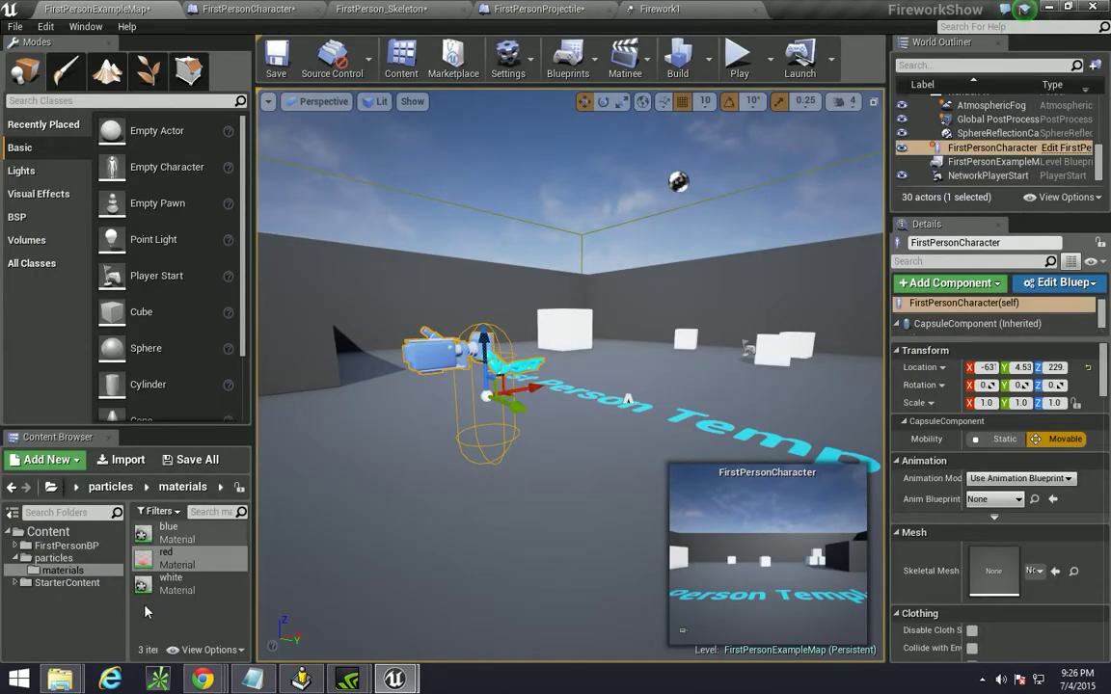
left_click(170, 583)
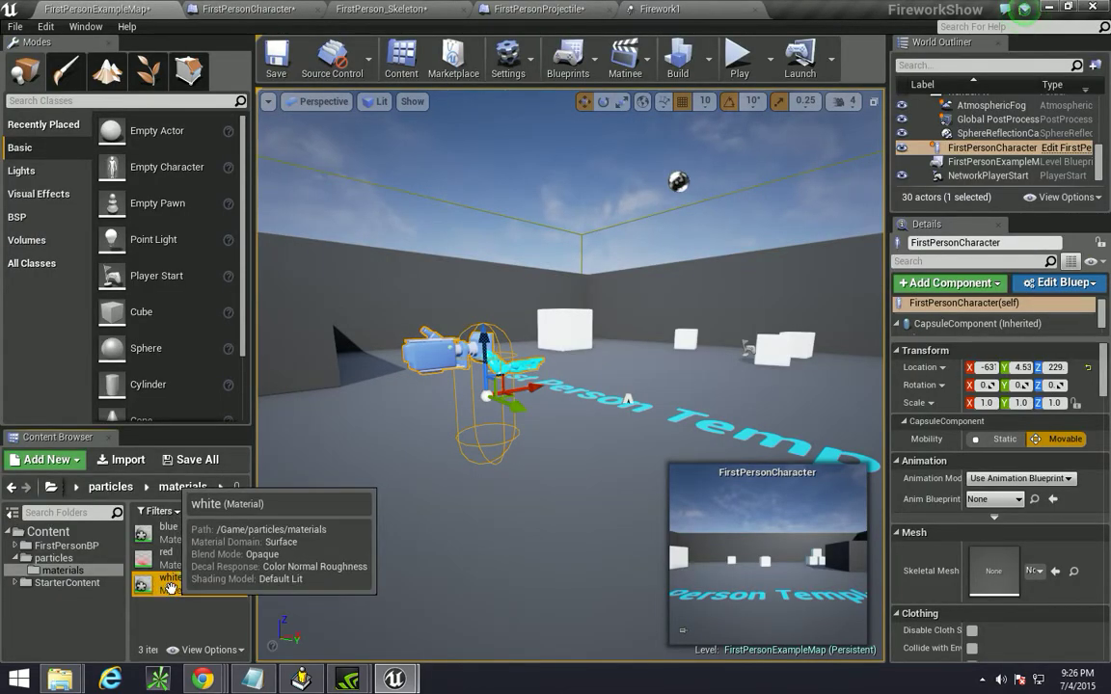
double_click(170, 583)
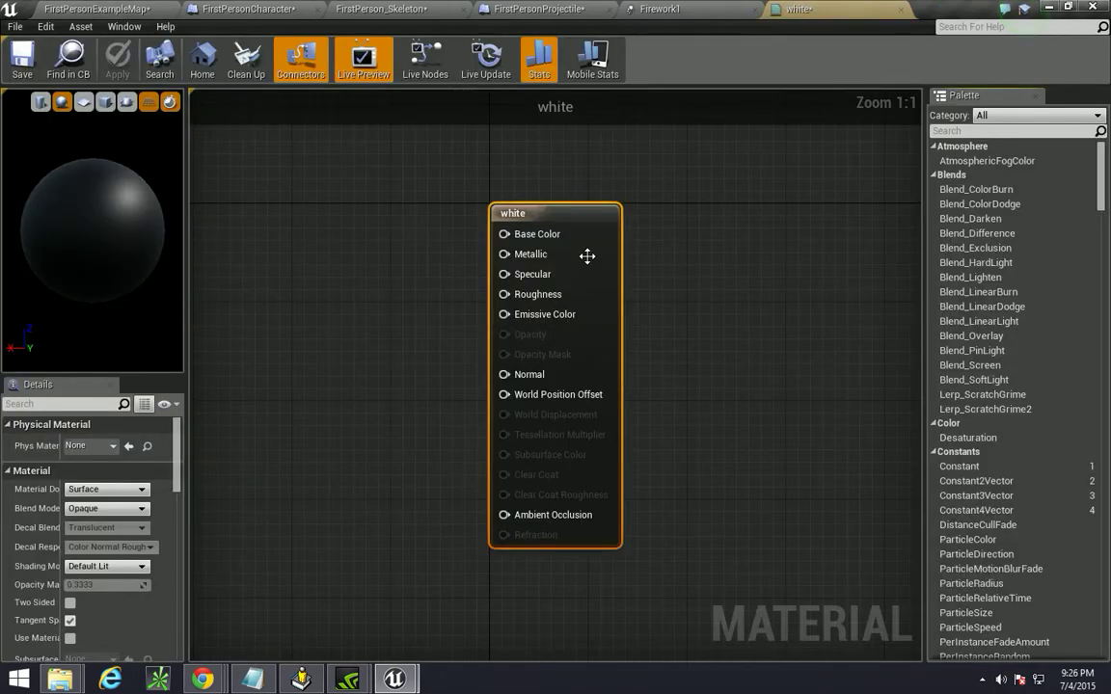
left_click(106, 508)
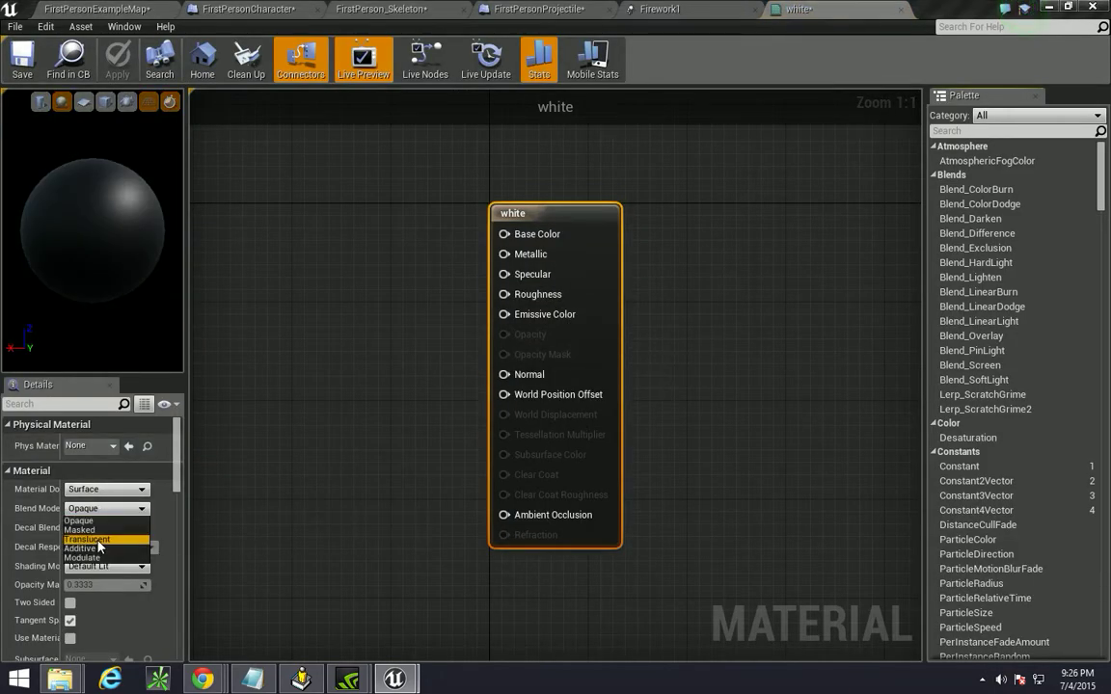
left_click(92, 546)
Add a DiamondGradient node to the white material's graph and position it.
right_click(374, 383)
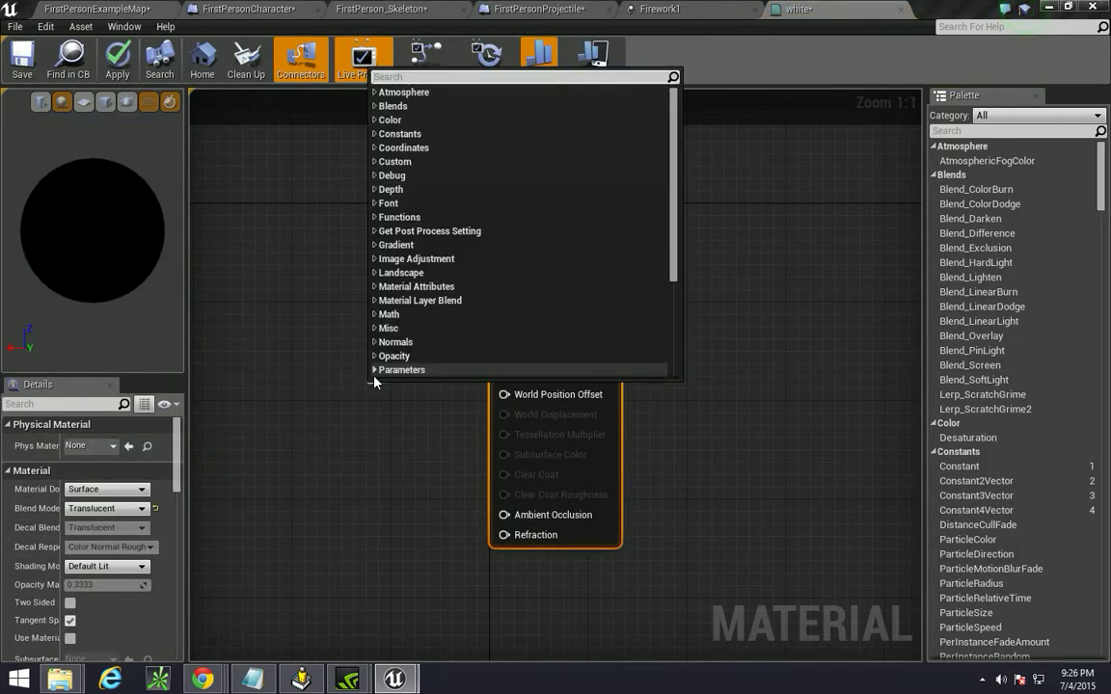
type("dia")
key("Up")
key("Up")
key("Return")
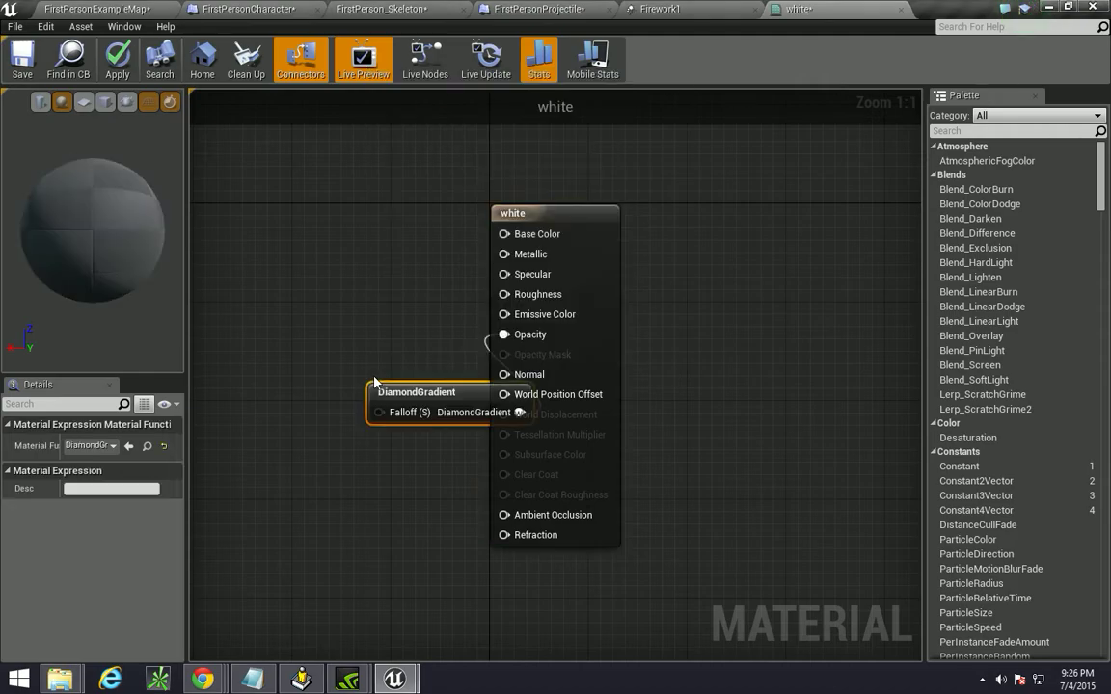
left_click_drag(409, 393, 312, 395)
right_click_drag(313, 395, 593, 405)
left_click_drag(793, 237, 650, 257)
left_click(564, 286)
Add a Constant3Vector wired into the white material's Emissive Color.
left_click_drag(782, 316, 594, 331)
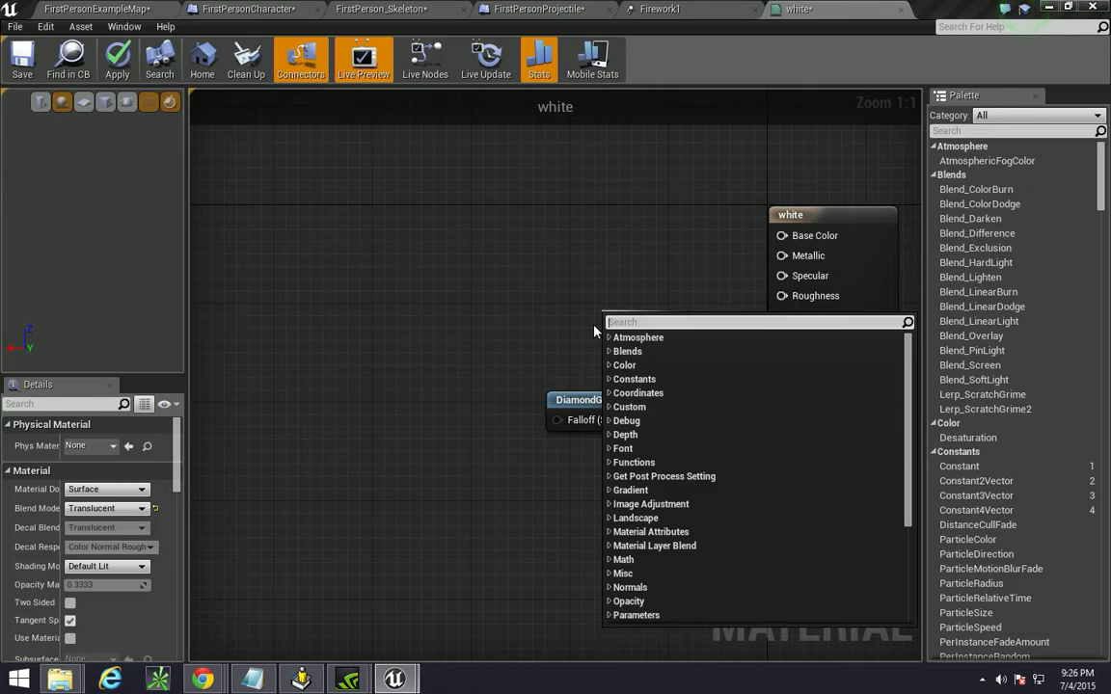
type("const")
key("Down")
key("Down")
key("Return")
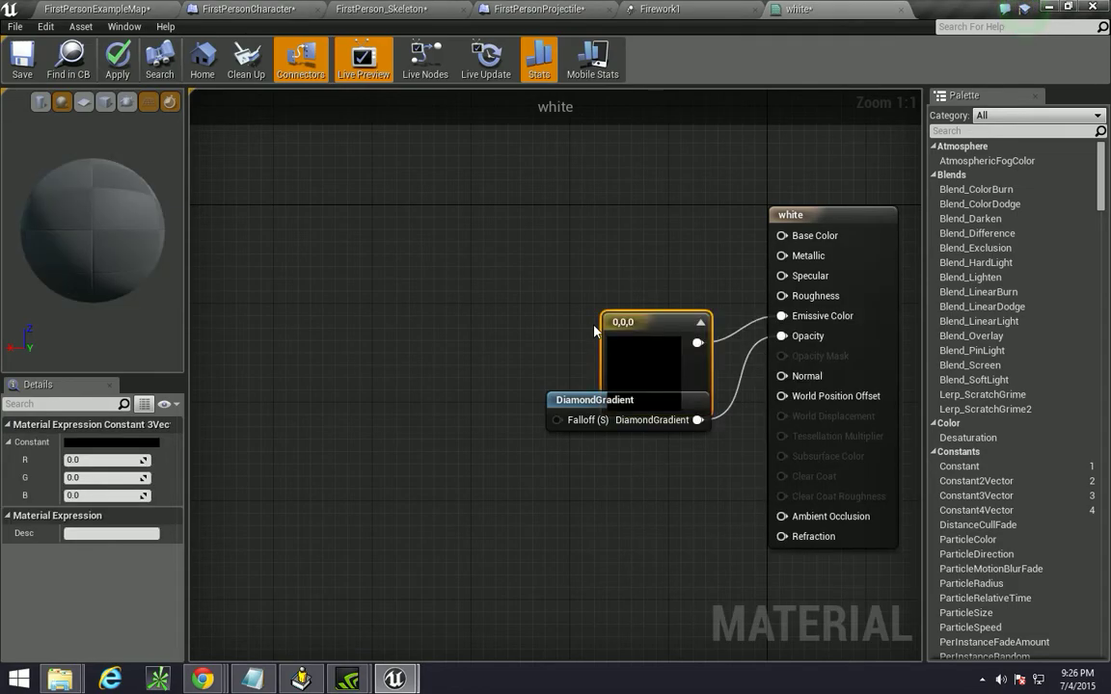
left_click_drag(636, 324, 494, 268)
Set the constant to 1,1,1 white, preview on a plane, and save the white material.
left_click(97, 459)
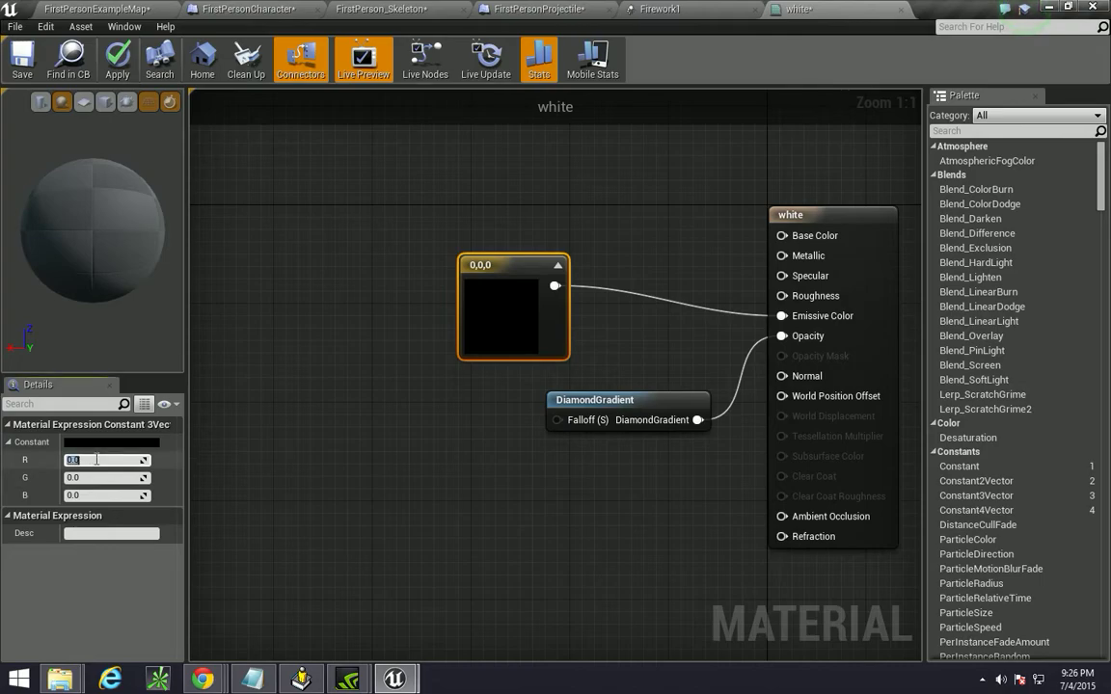
type("1")
left_click(94, 478)
type("1")
left_click(93, 497)
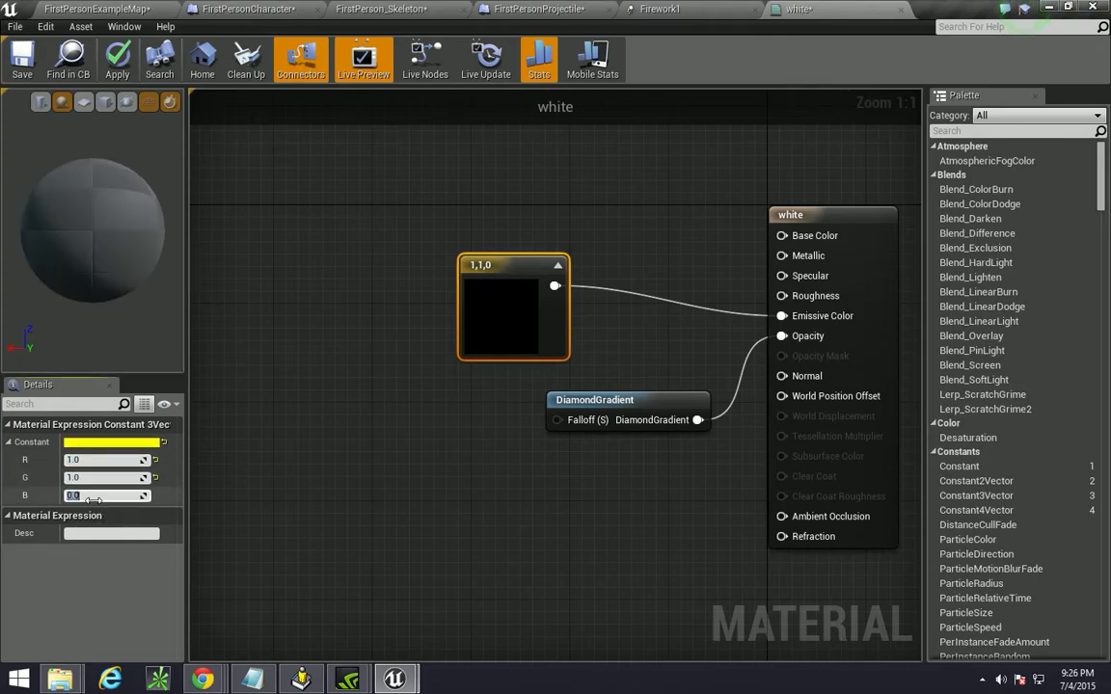
type("1")
key("Return")
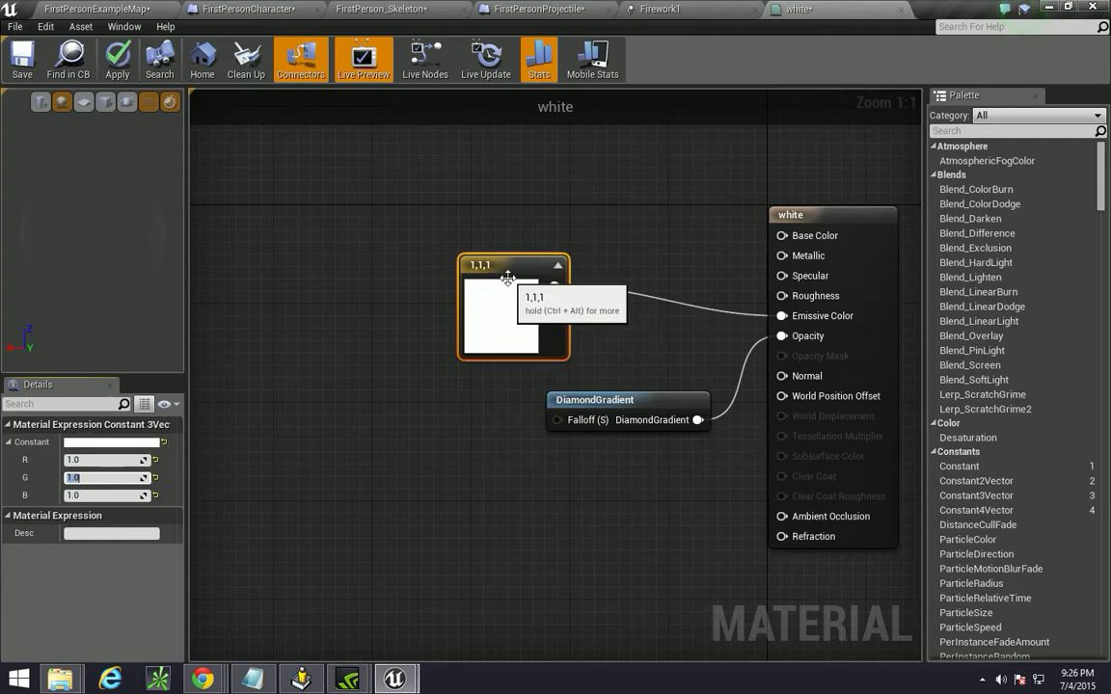
left_click(84, 102)
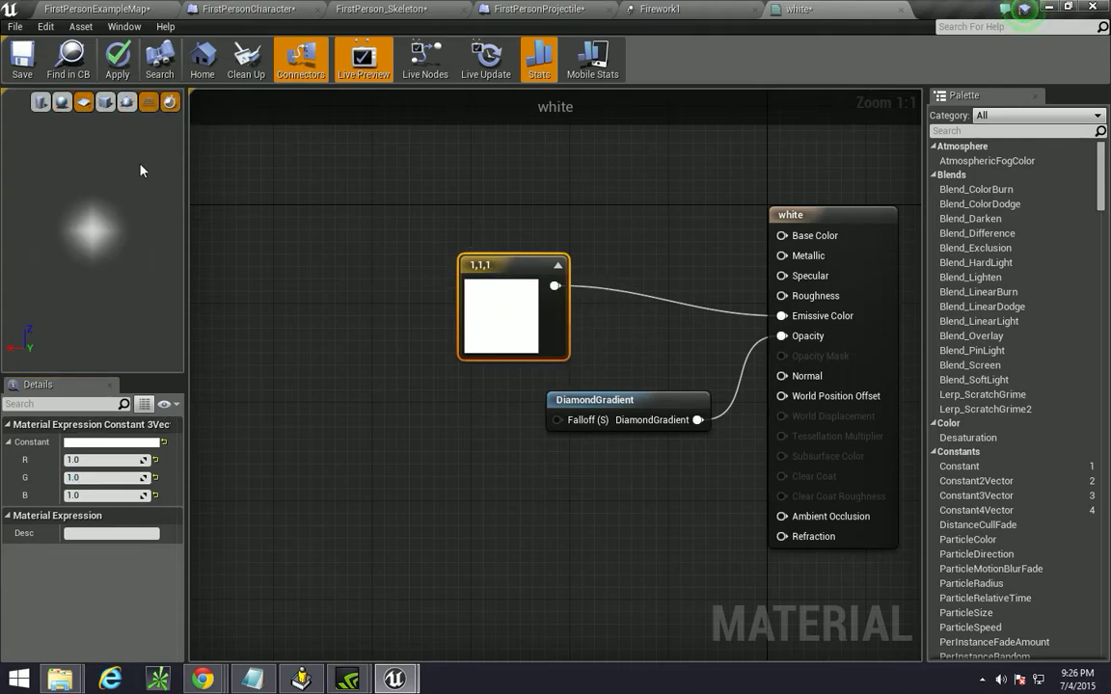
left_click(21, 60)
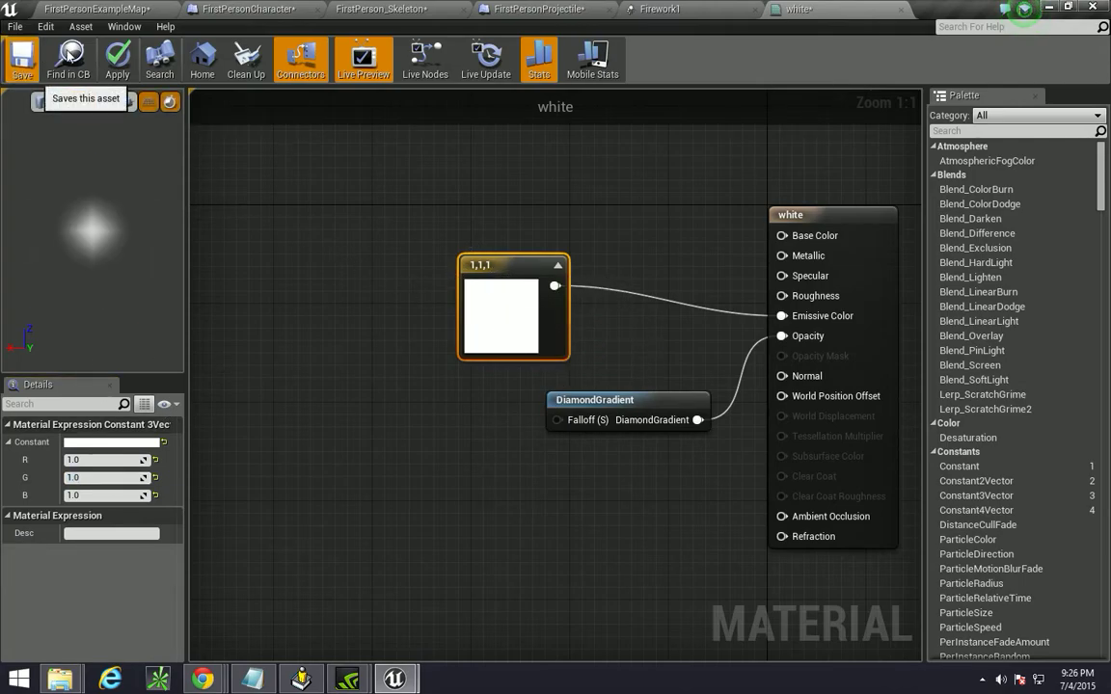
Rewire the red material's 1,0,0 constant from Base Color to Emissive Color and save it.
left_click(117, 10)
double_click(171, 564)
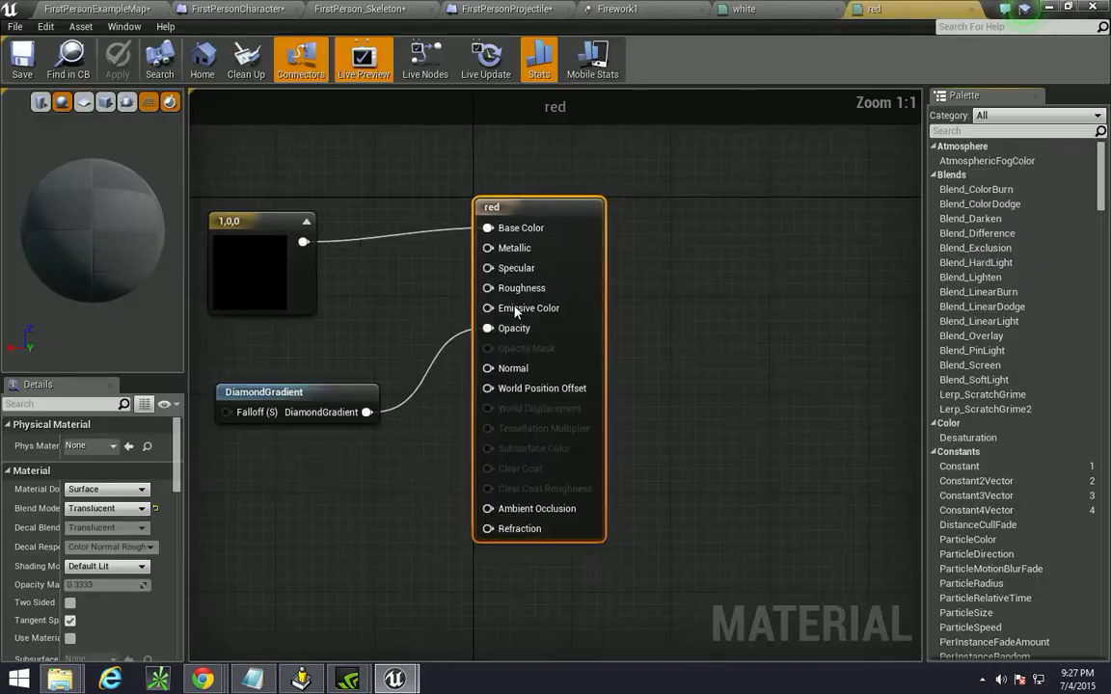
left_click_drag(498, 248, 504, 315)
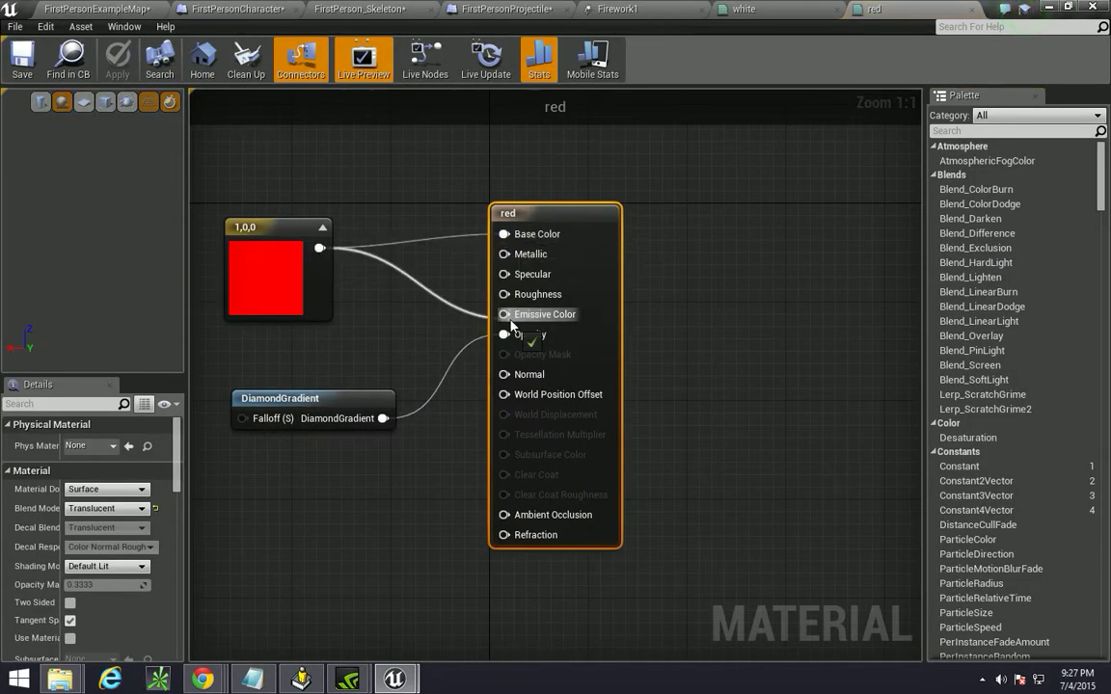
right_click(503, 235)
left_click(546, 258)
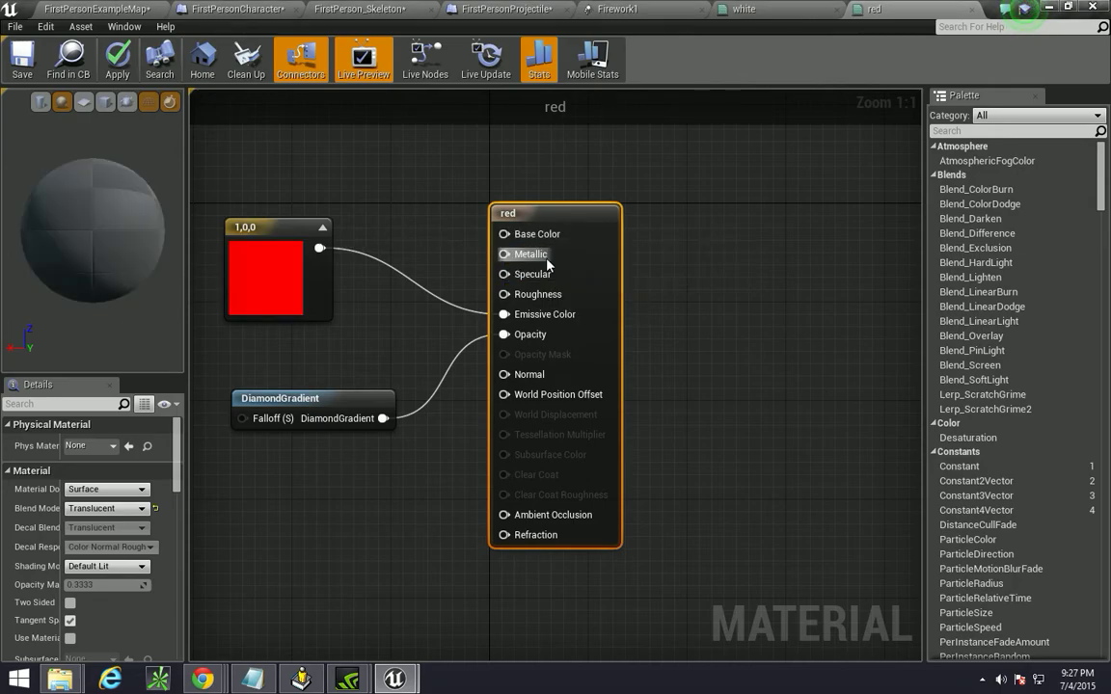
right_click_drag(200, 258, 287, 261)
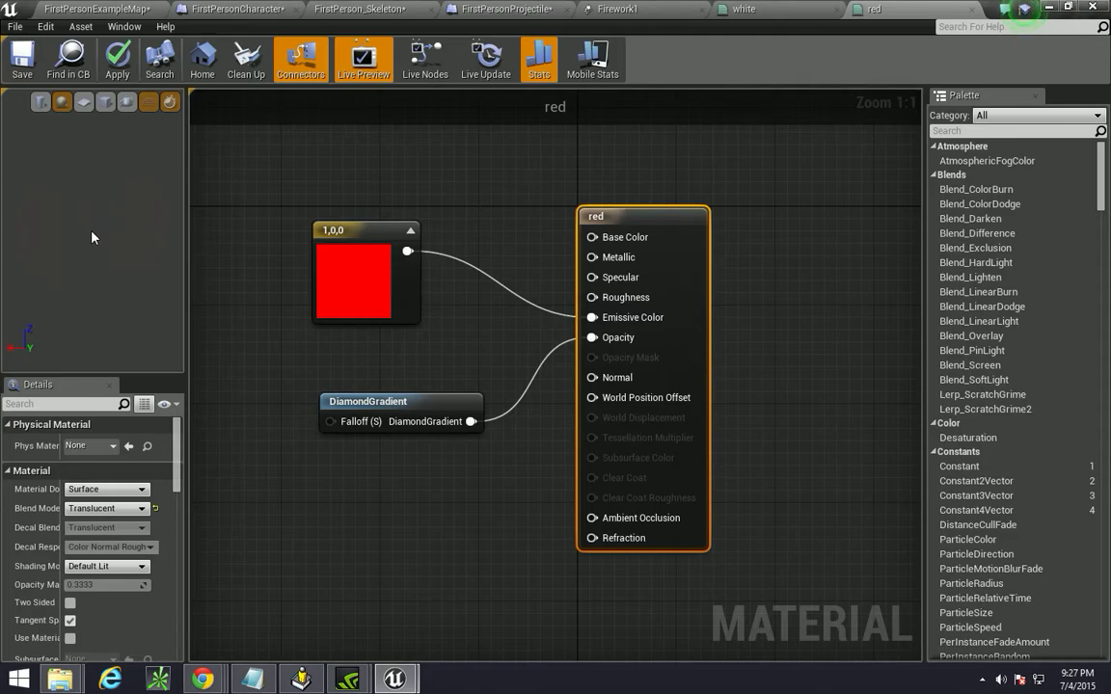
left_click(81, 100)
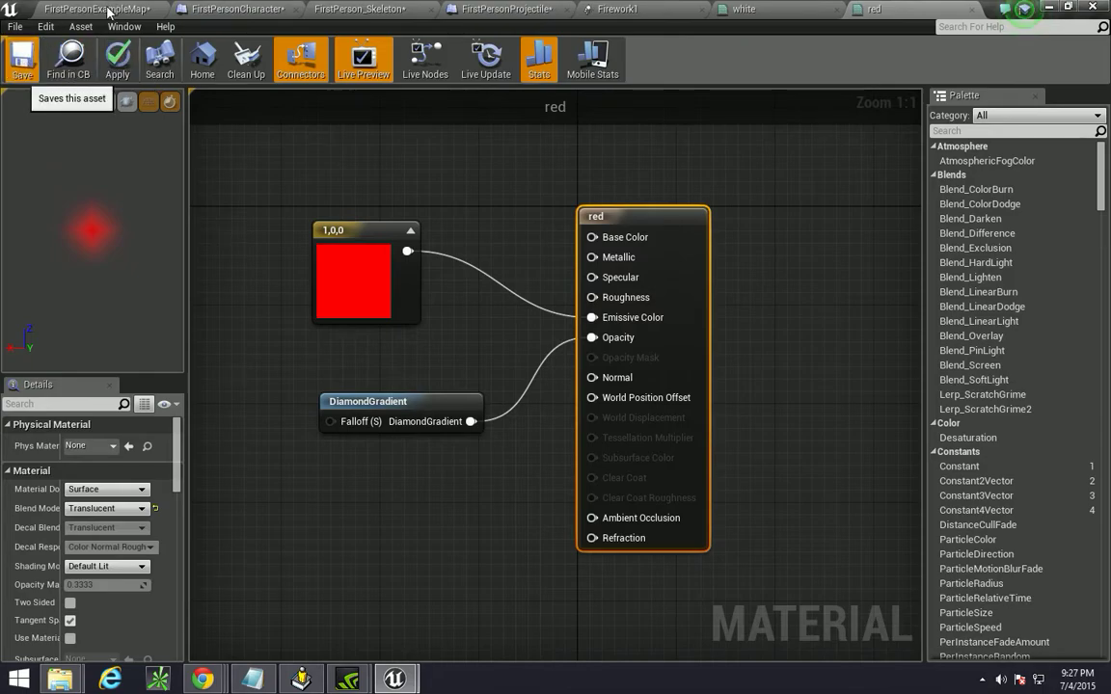
key("ctrl+s")
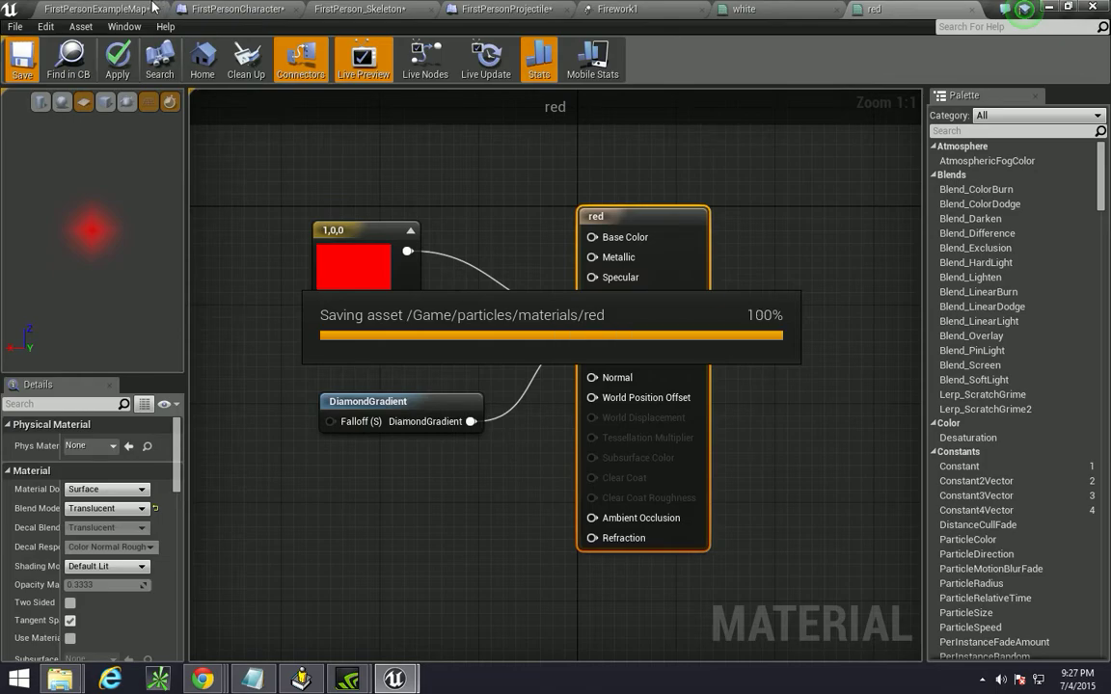
left_click(161, 7)
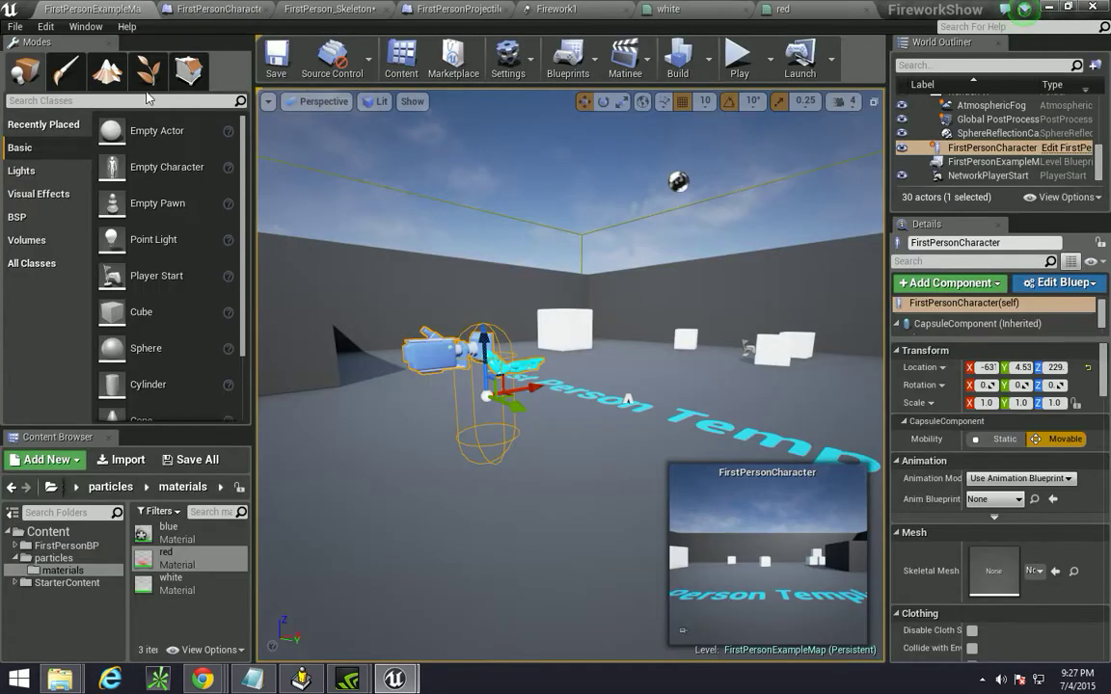
Open the blue material, make it Translucent, and wire a DiamondGradient into Opacity.
double_click(166, 530)
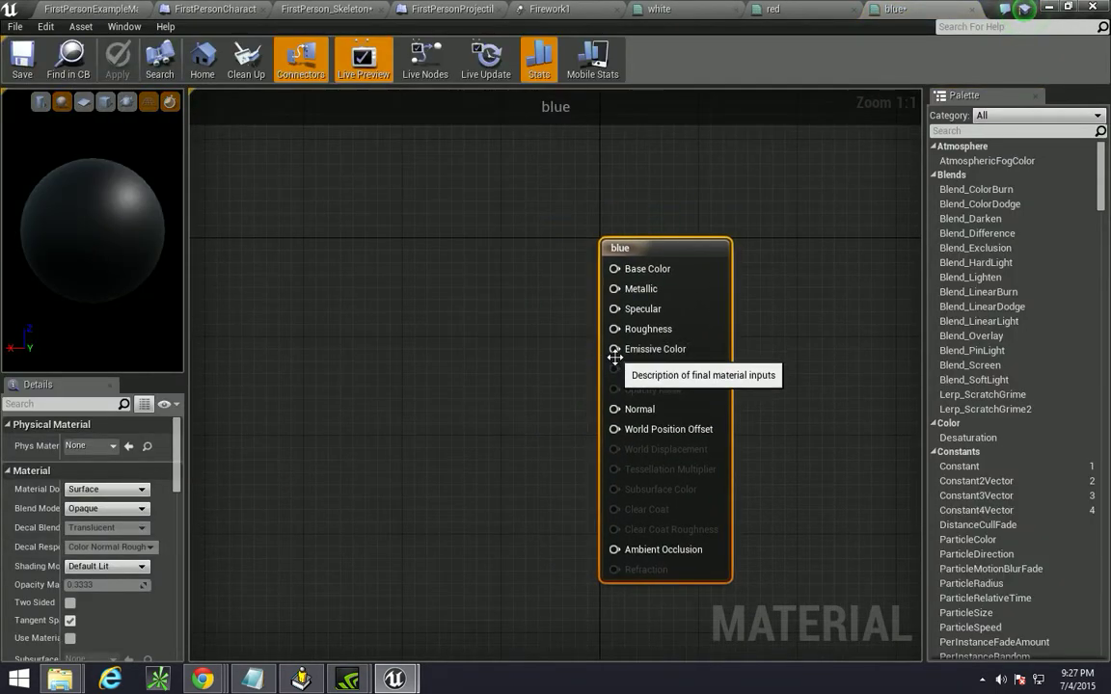
left_click(106, 508)
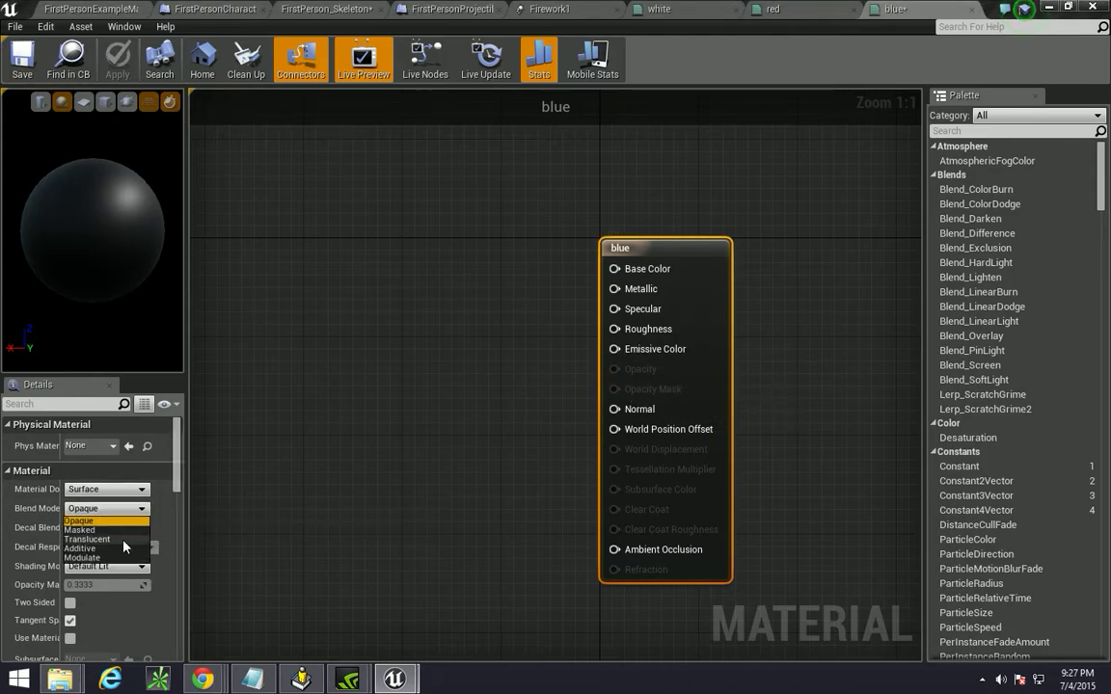
left_click(97, 539)
left_click_drag(607, 367, 372, 422)
type("dia")
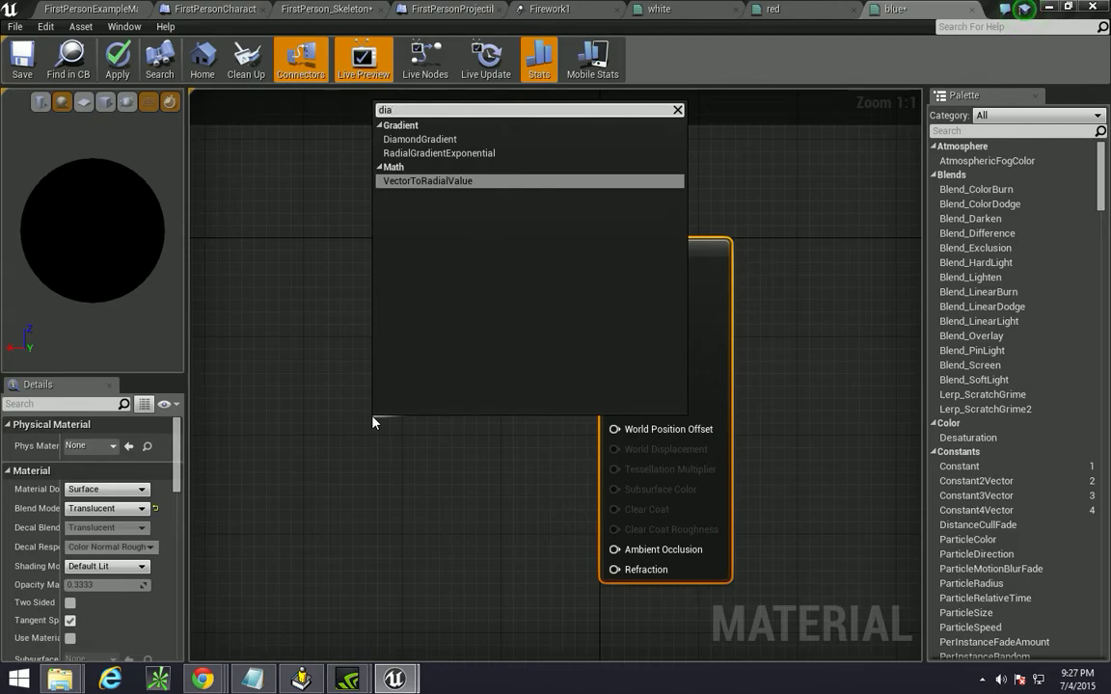
key("Up")
key("Up")
key("Return")
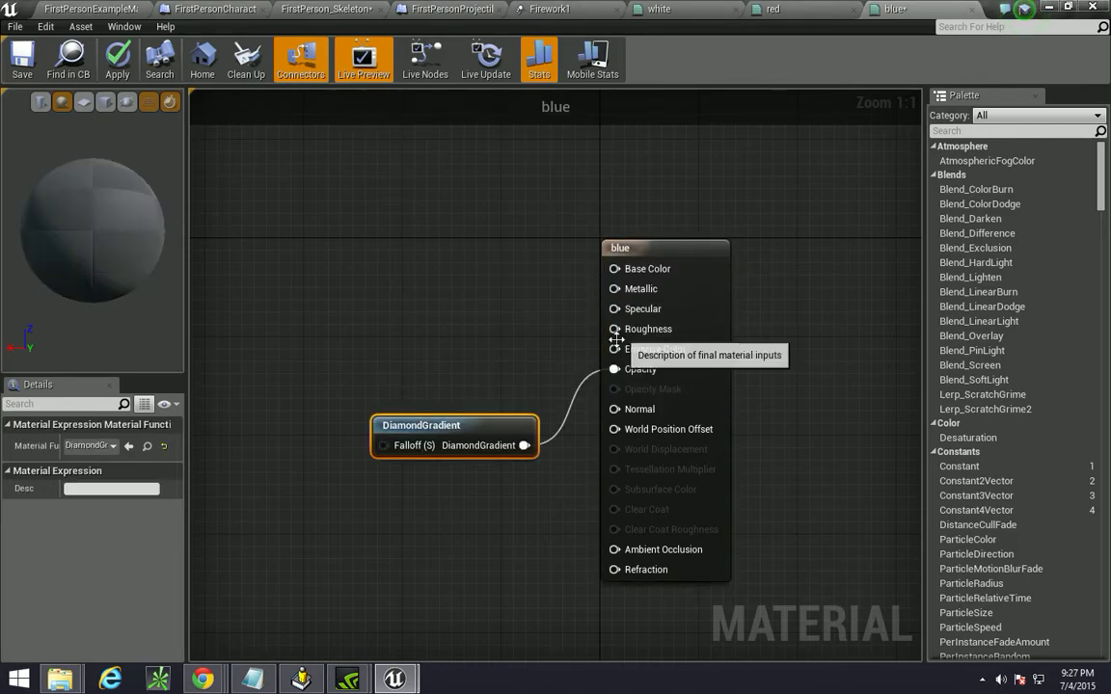
Feed a 0,0,1 blue Constant3Vector into Emissive Color and save the blue material.
left_click_drag(615, 368, 402, 301)
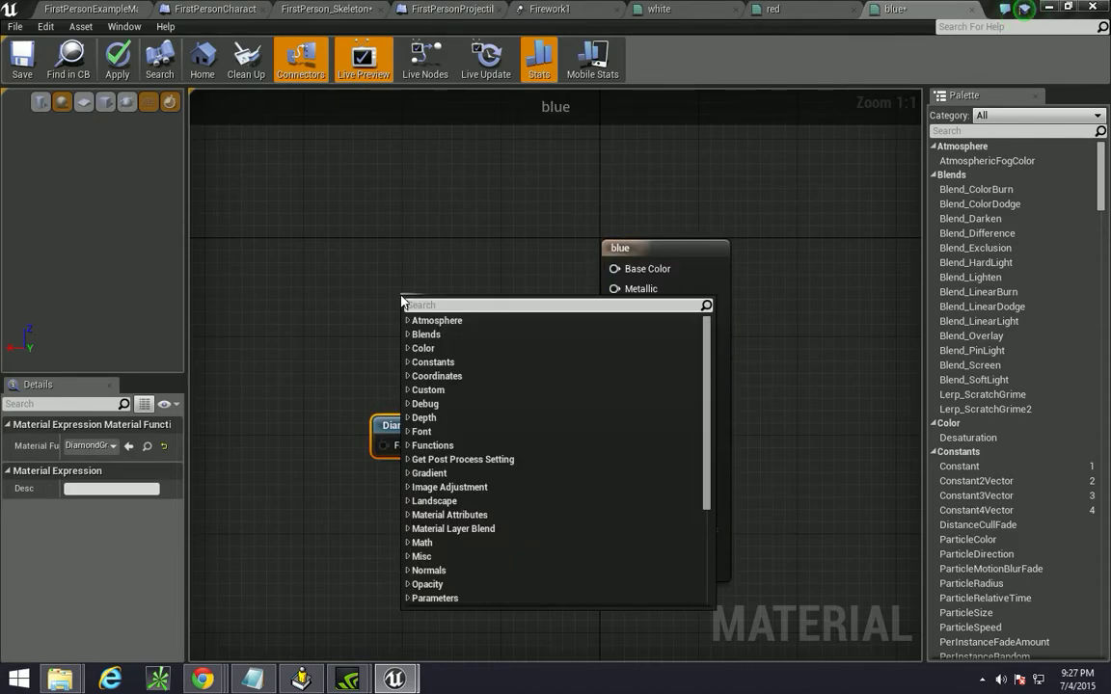
type("const")
key("Down")
key("Down")
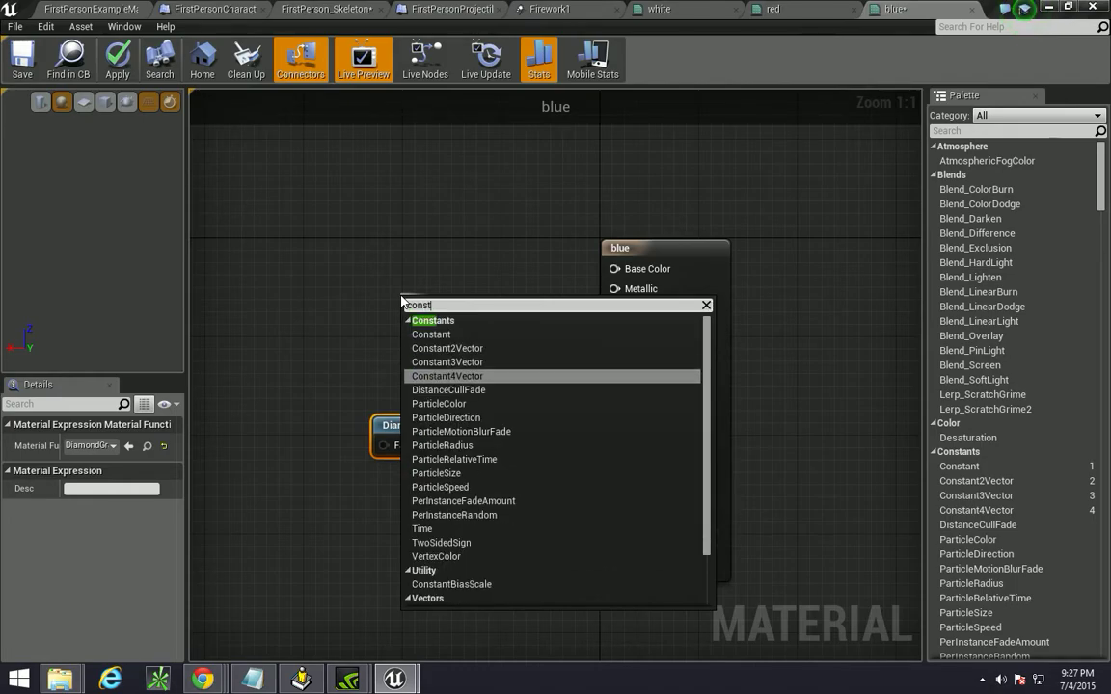
key("Return")
left_click(92, 498)
type("1")
key("Return")
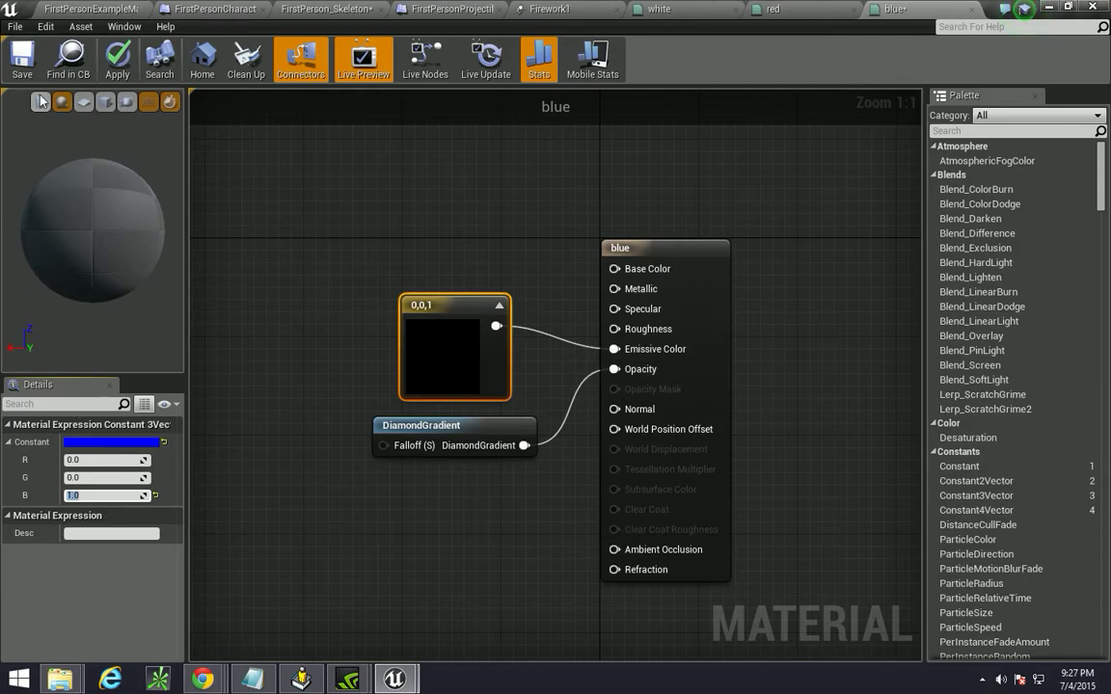
left_click(84, 100)
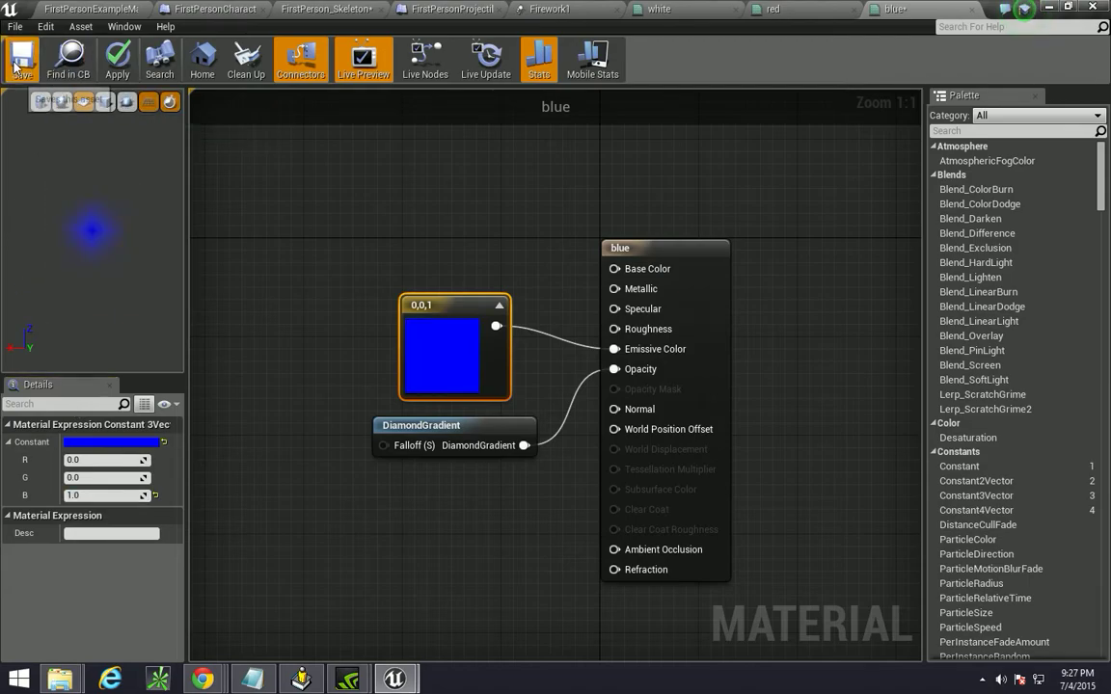
key("ctrl+s")
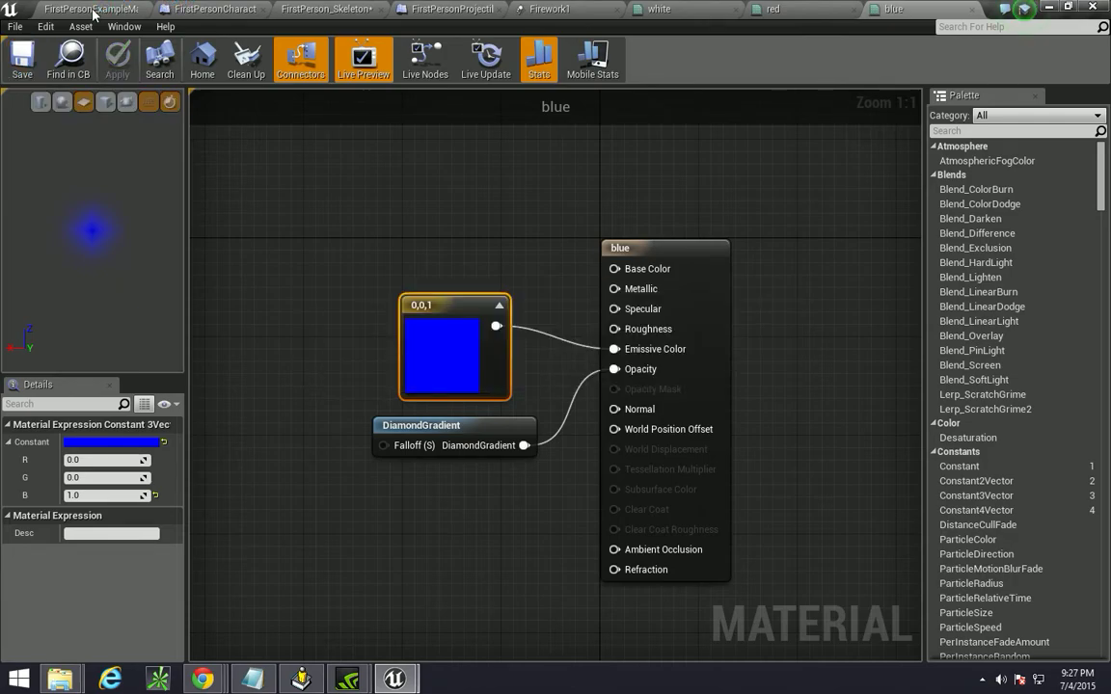
left_click(93, 12)
Open Firework1 in Cascade and assign the white material to the first emitter.
left_click(53, 558)
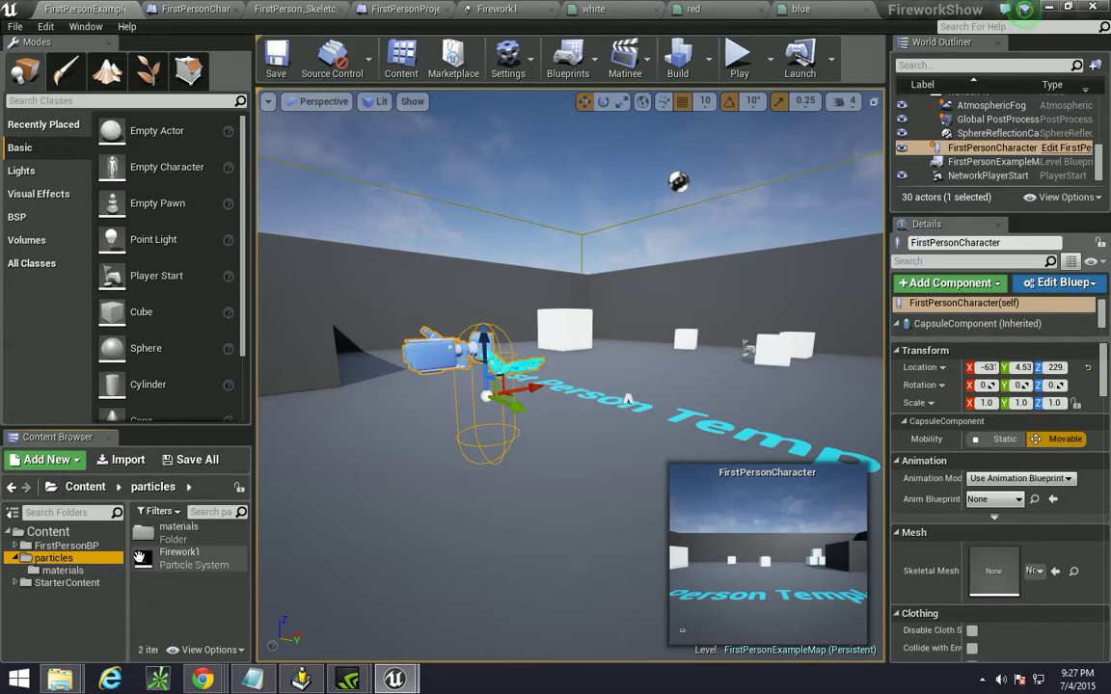
double_click(145, 535)
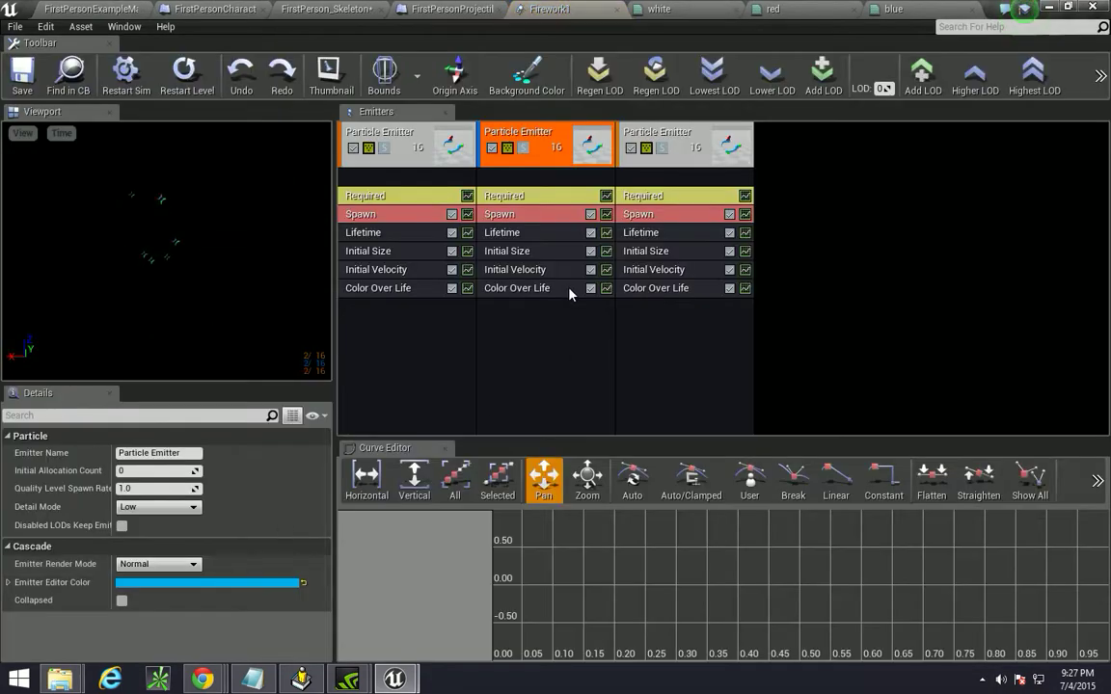
left_click(371, 214)
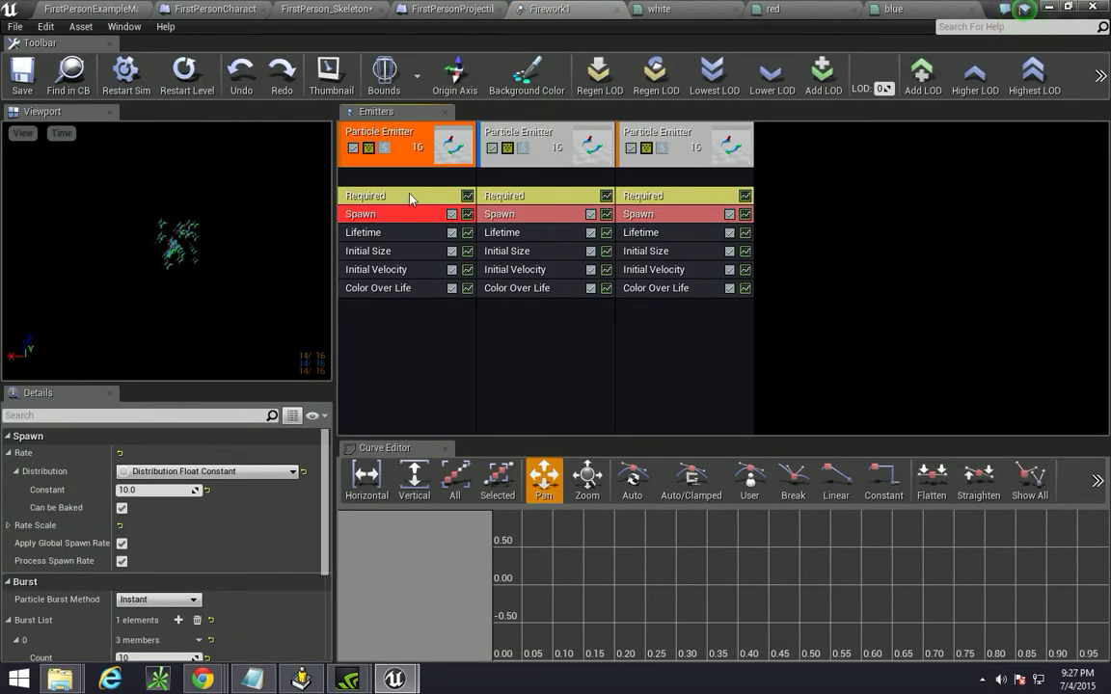
left_click(409, 197)
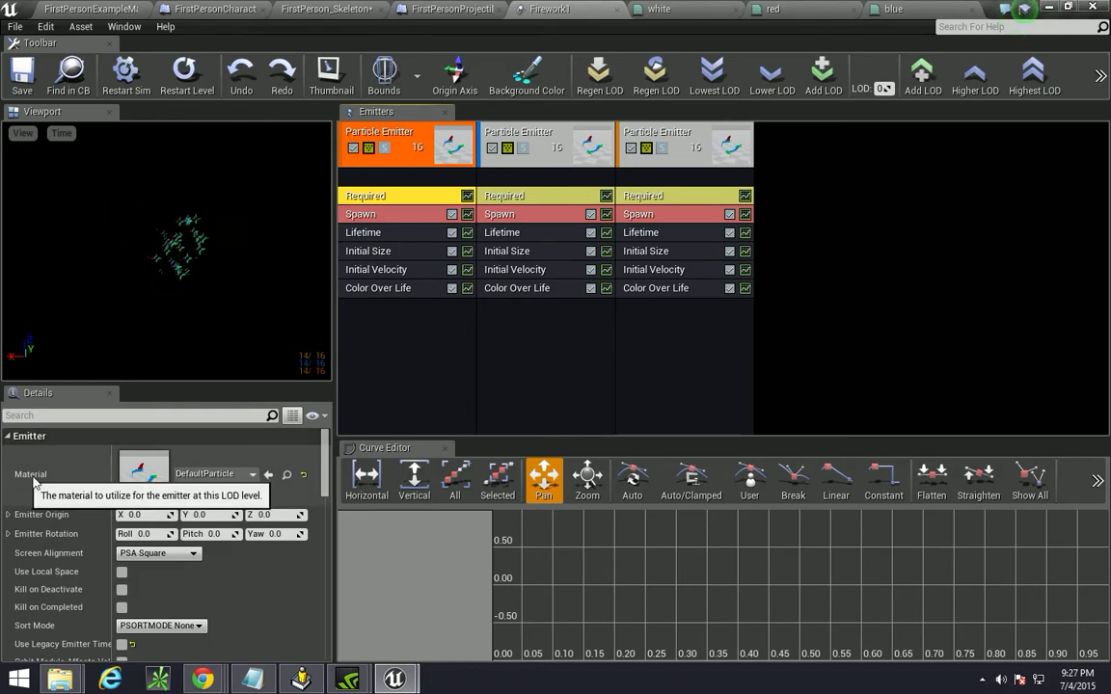
left_click(216, 482)
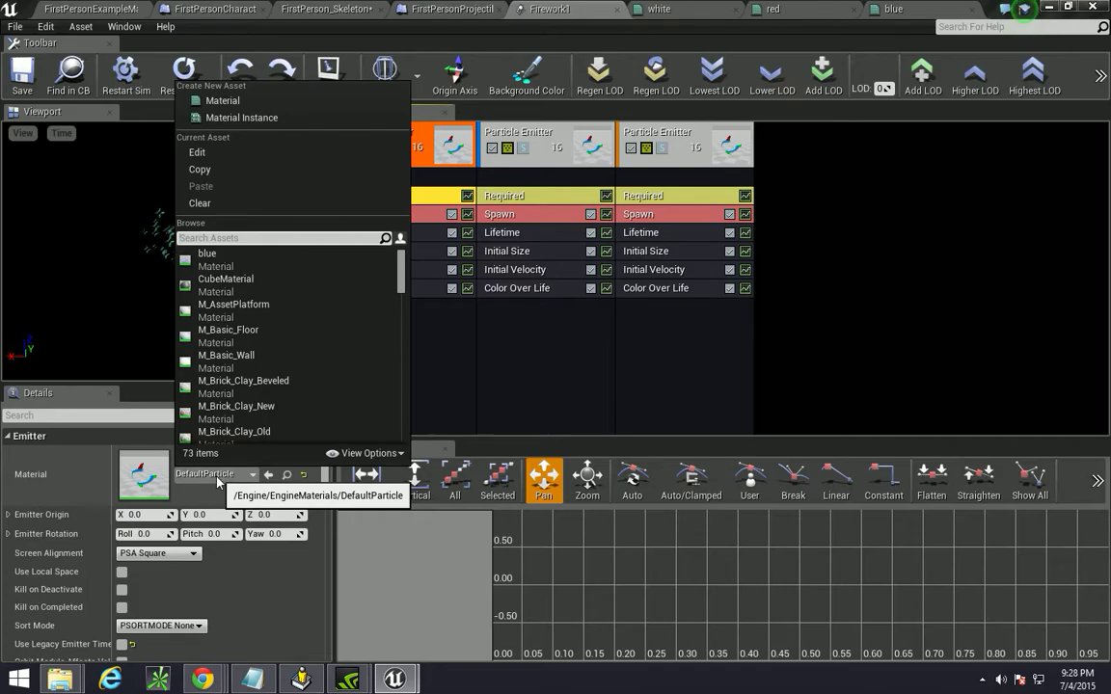
type("whi")
key("Return")
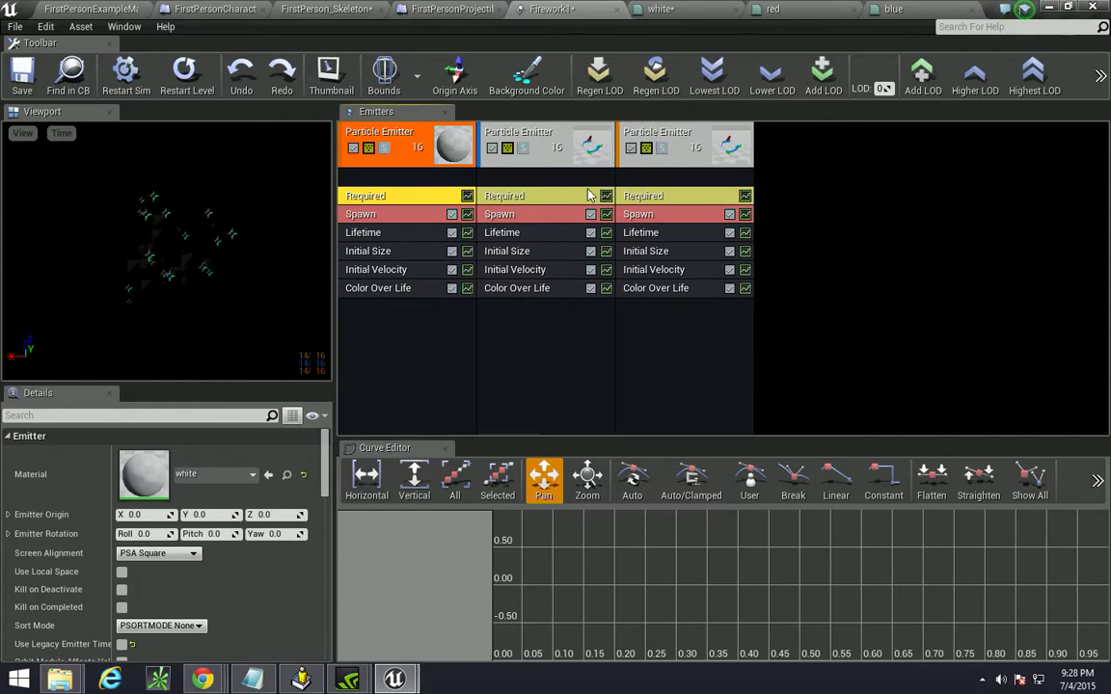
Assign the red material to the second emitter and blue to the third.
left_click(535, 174)
left_click(214, 473)
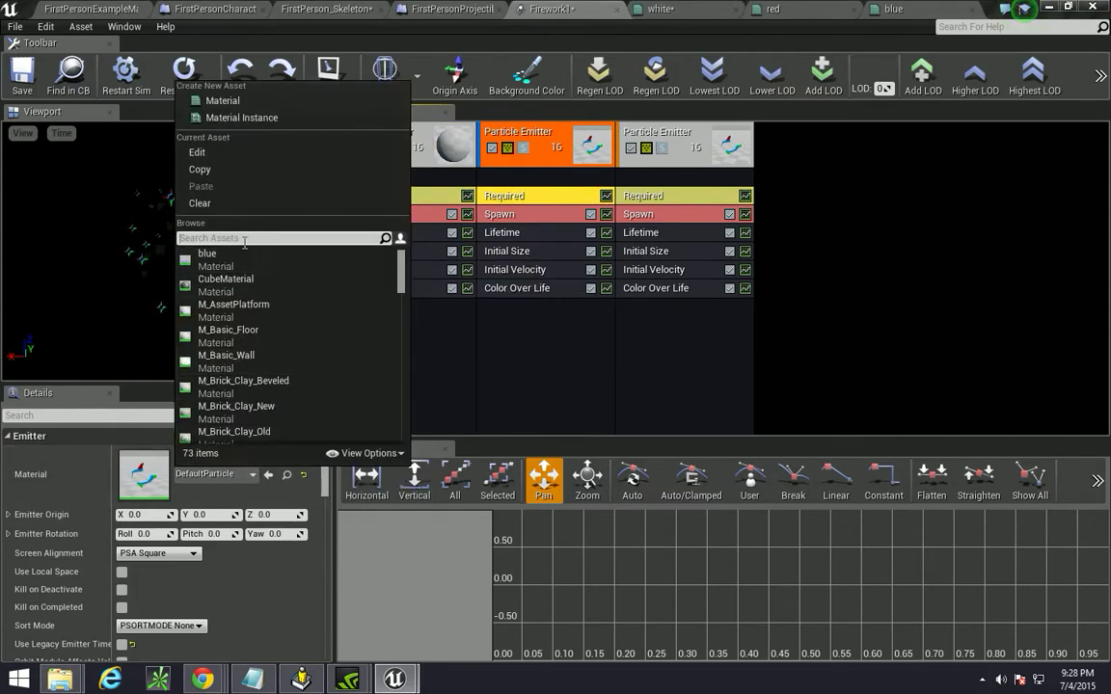
type("red")
left_click(198, 254)
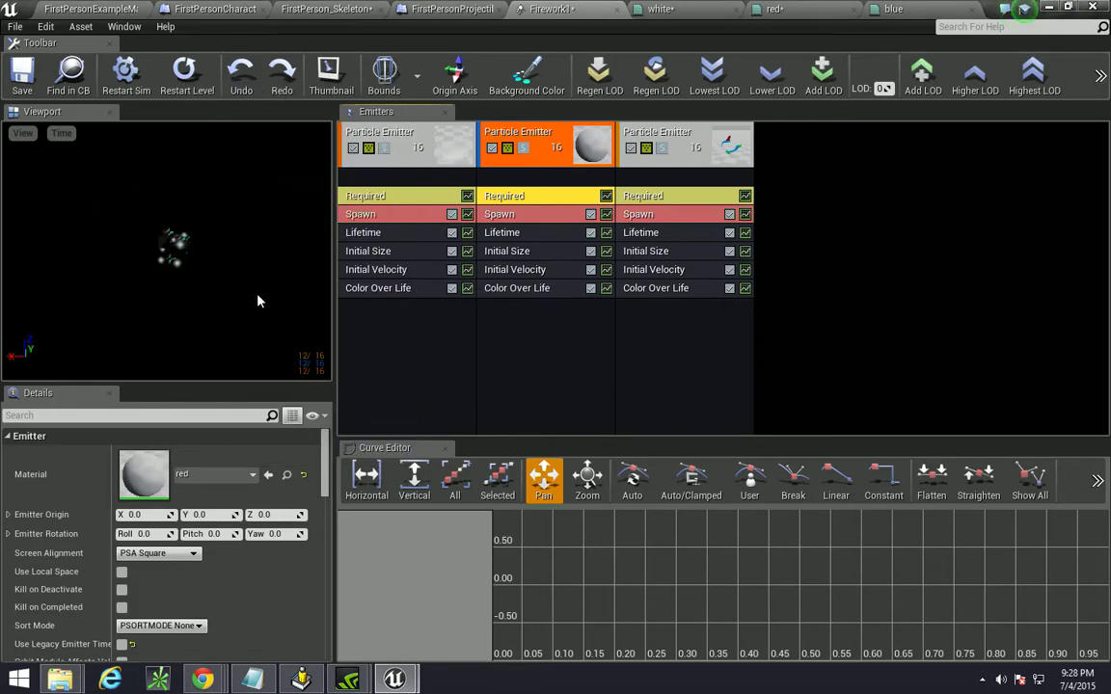
left_click(690, 200)
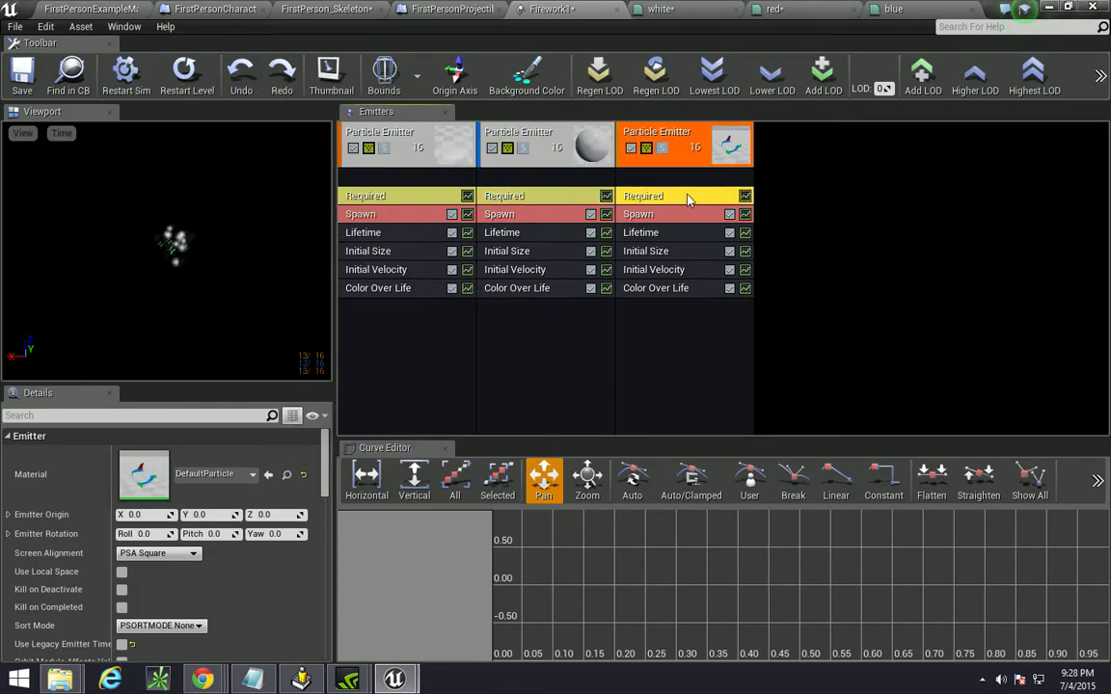
left_click(220, 474)
type("blu")
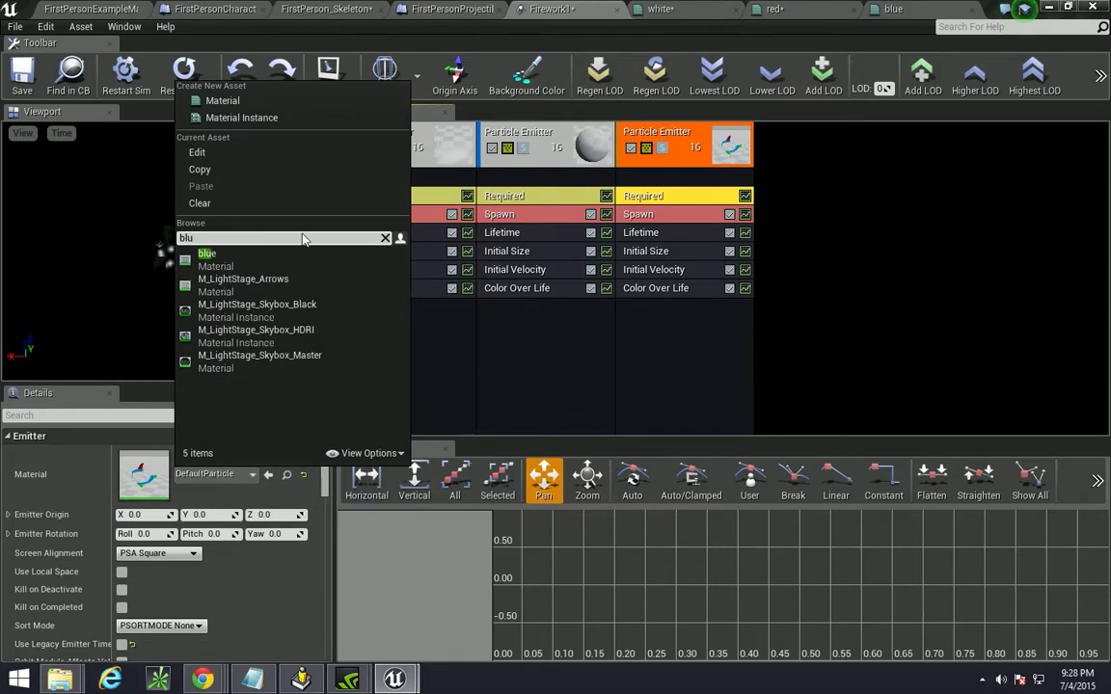
left_click(236, 258)
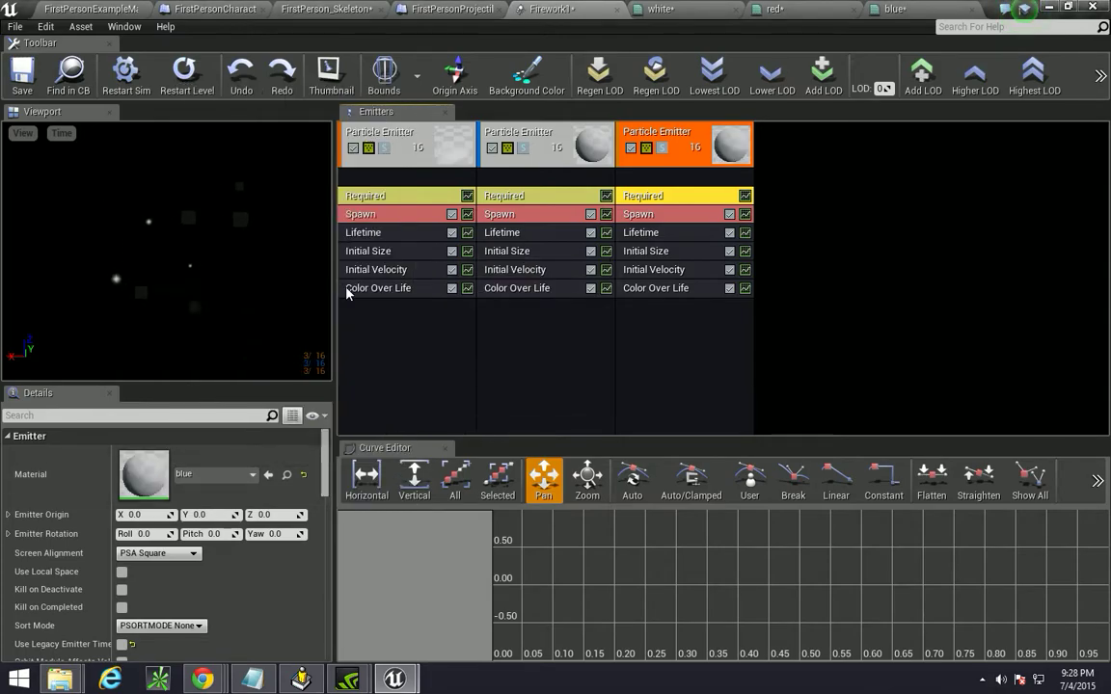
Check the second and third emitters' red and blue materials, then return to FirstPersonExampleMap.
left_click(481, 350)
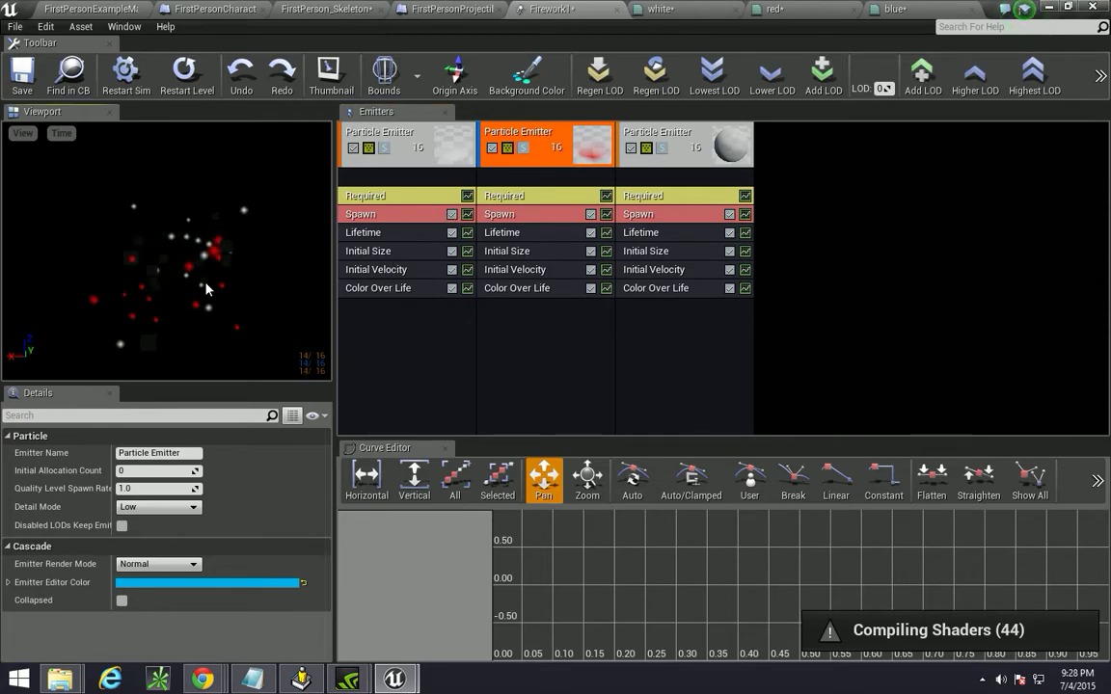
left_click(520, 198)
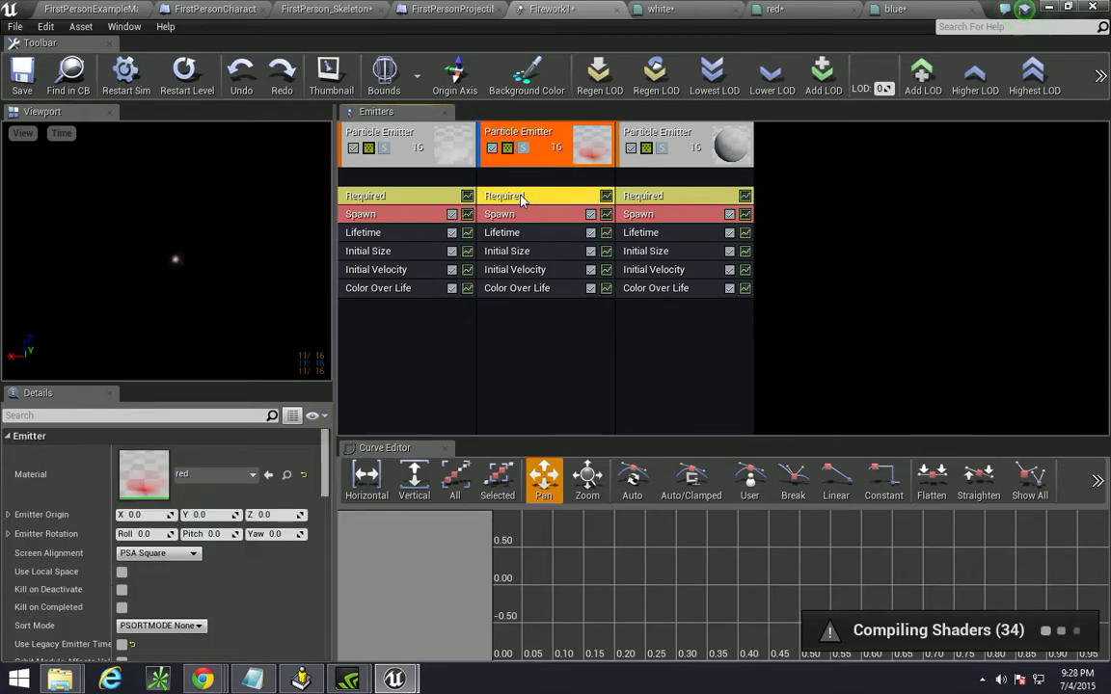
left_click(644, 196)
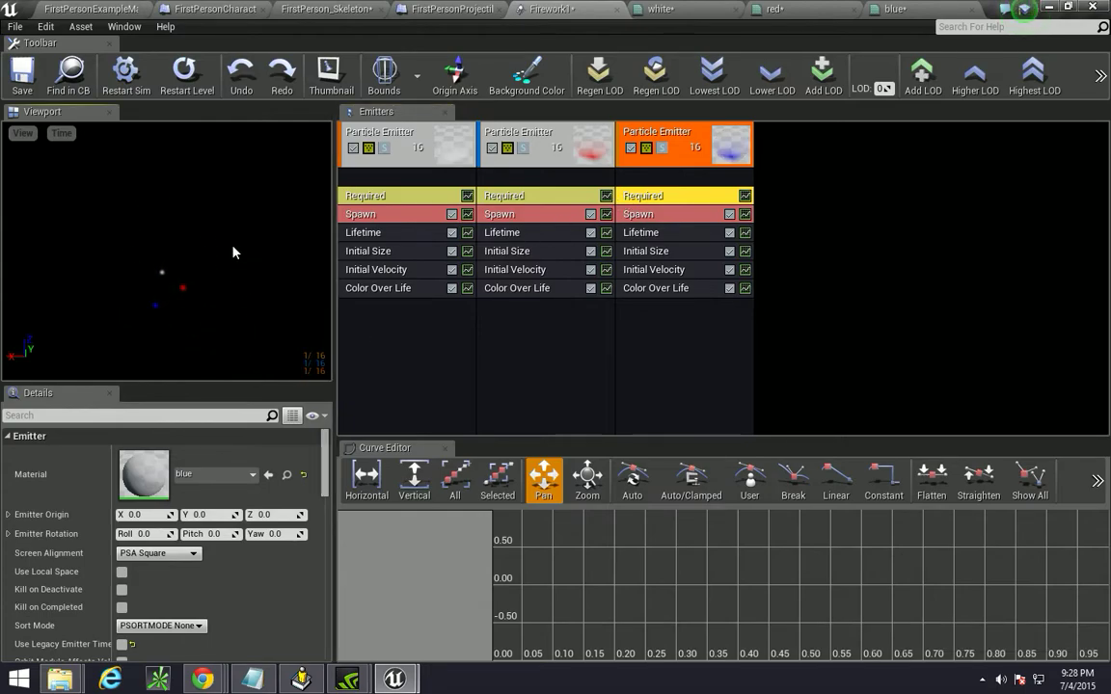
left_click(82, 8)
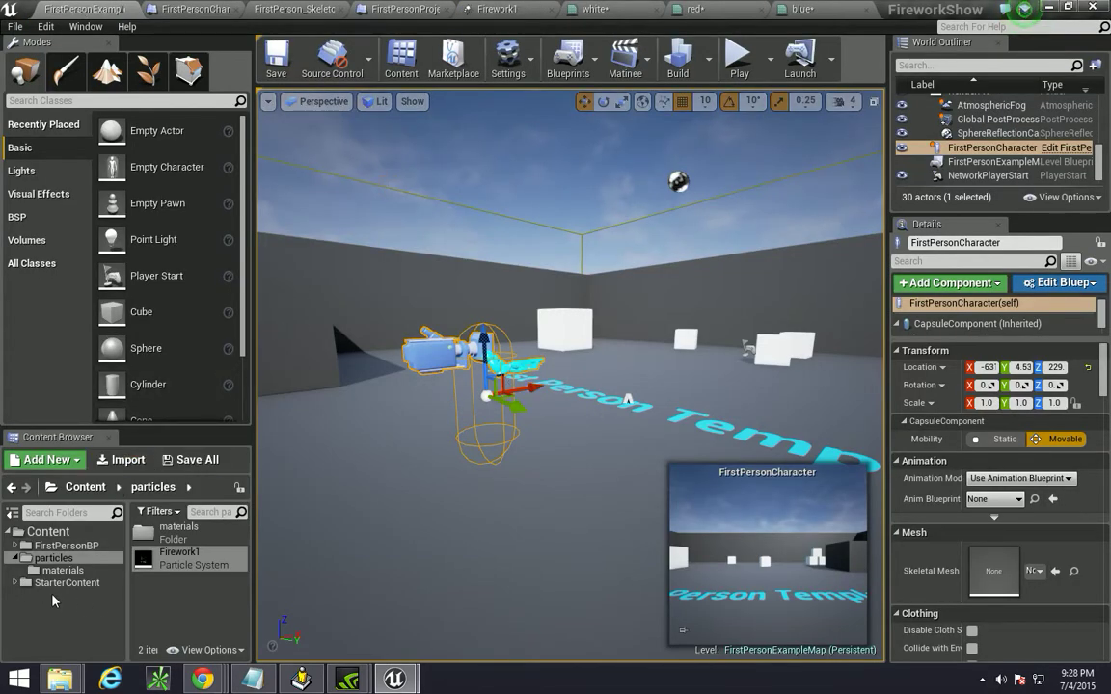
Set the FirstPersonProjectile's Spawn Emitter at Location template to Firework1 instead of P_Explosion.
left_click(294, 9)
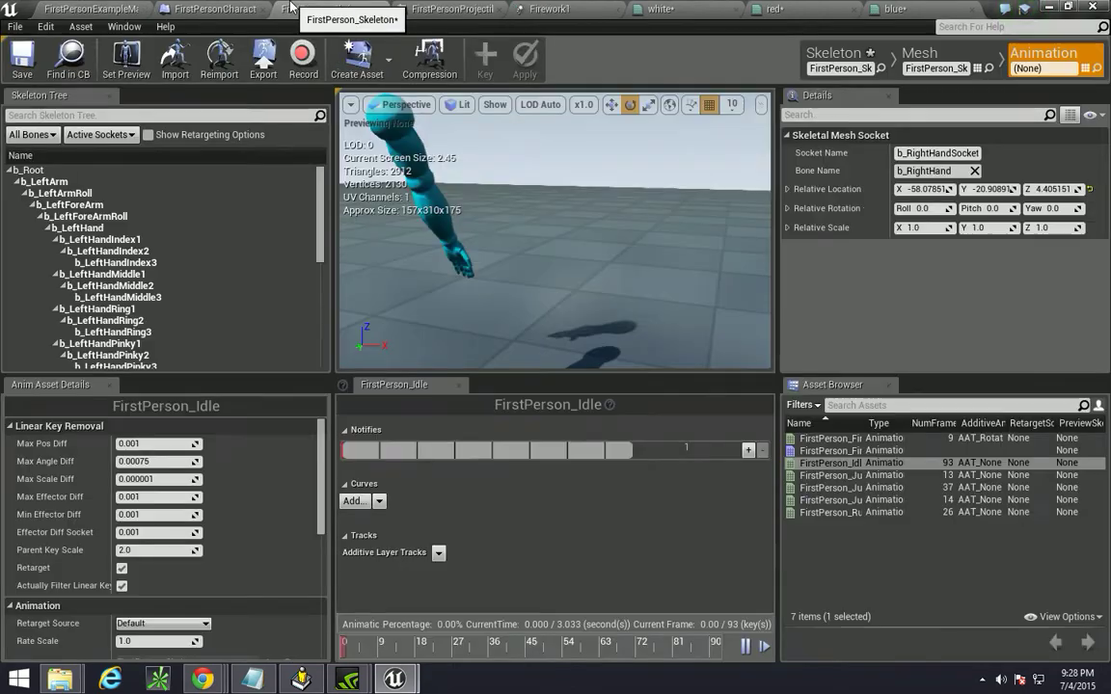
left_click(453, 7)
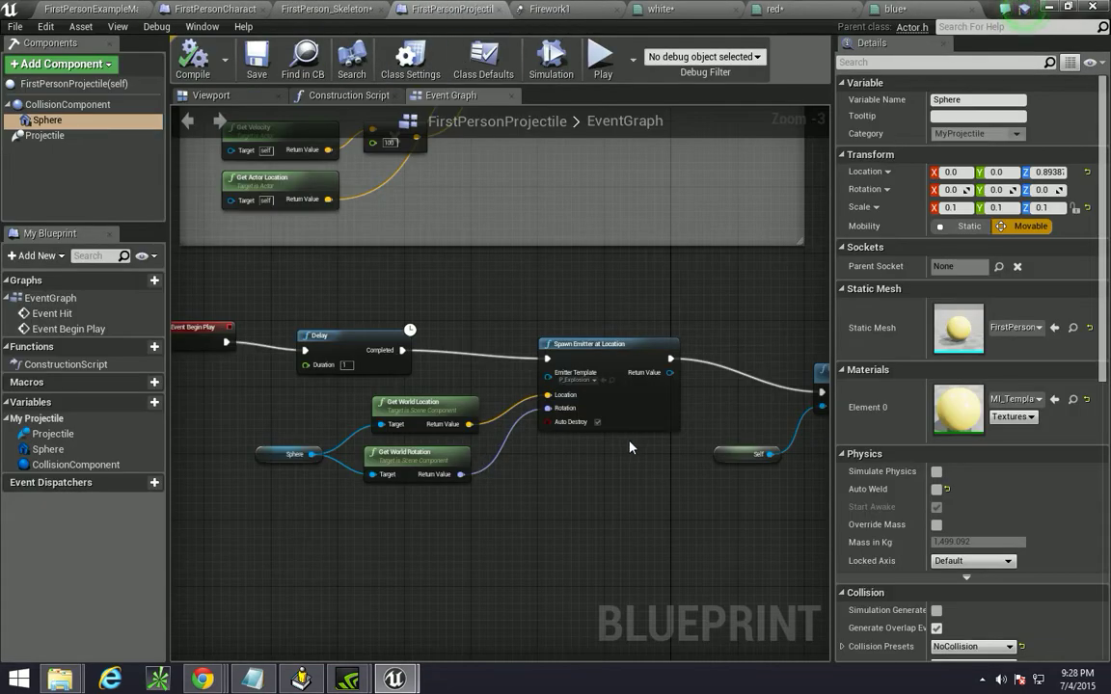
scroll(588, 395, "up", 3)
right_click_drag(603, 416, 499, 405)
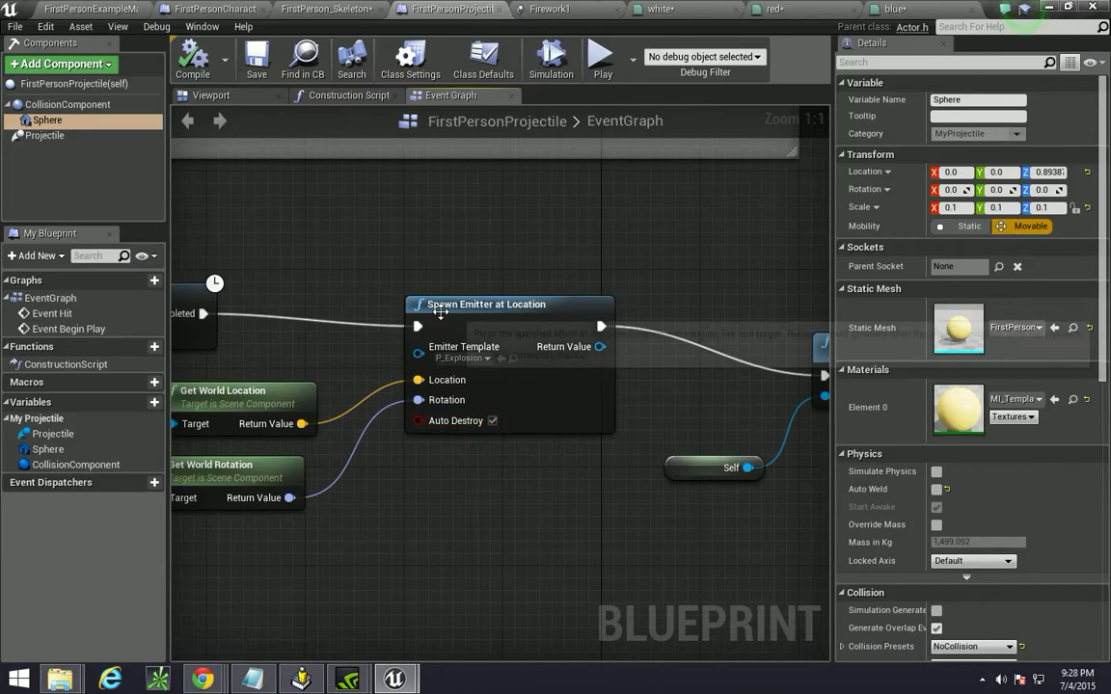
left_click(461, 358)
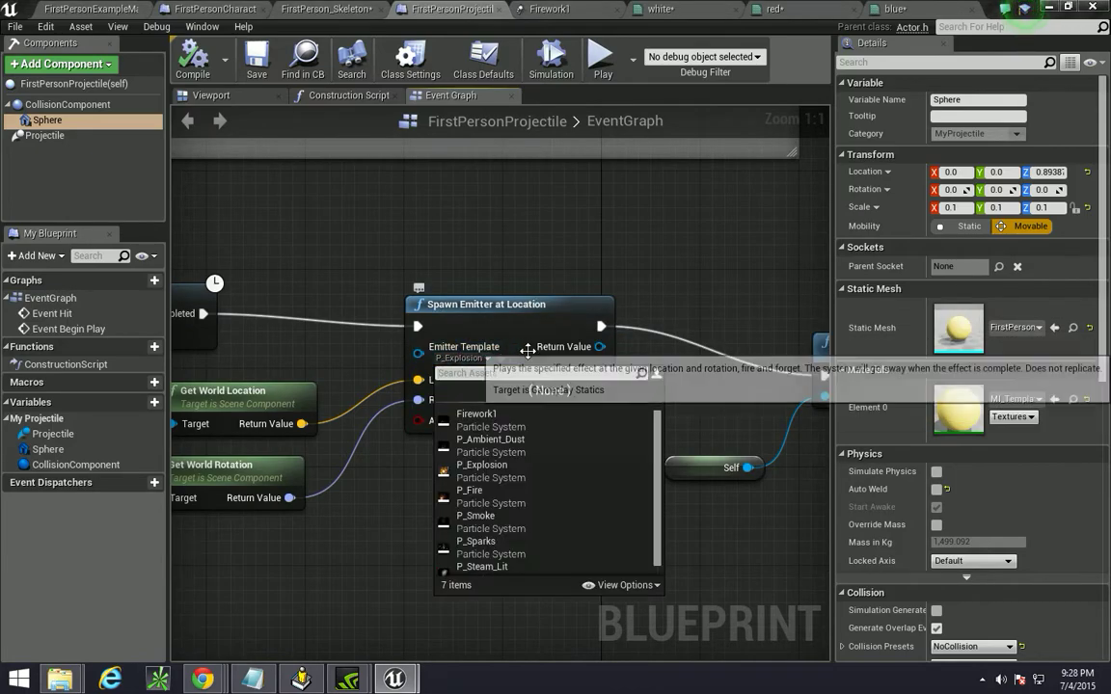
left_click(515, 427)
scroll(492, 455, "down", 3)
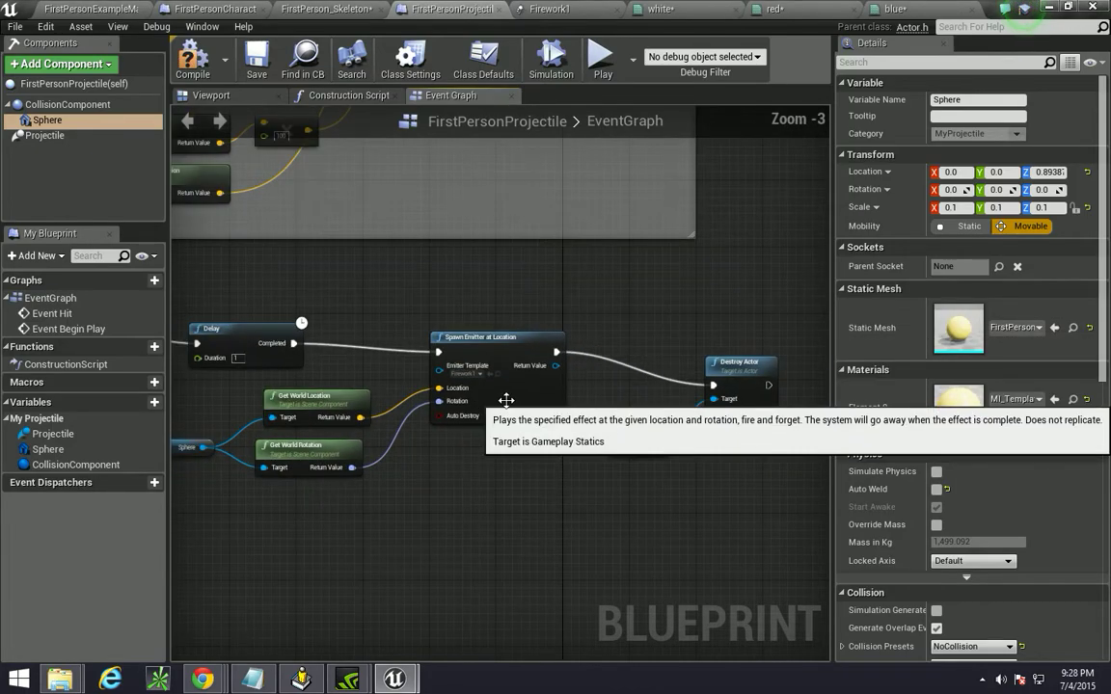
left_click(130, 9)
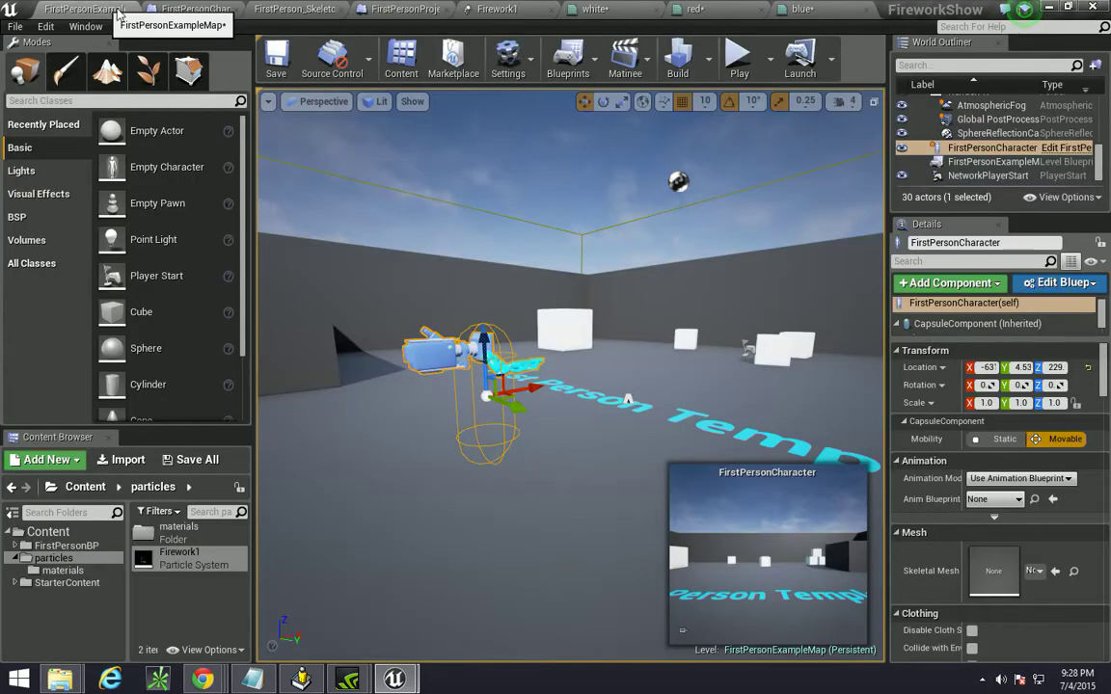
left_click(740, 53)
left_click(575, 380)
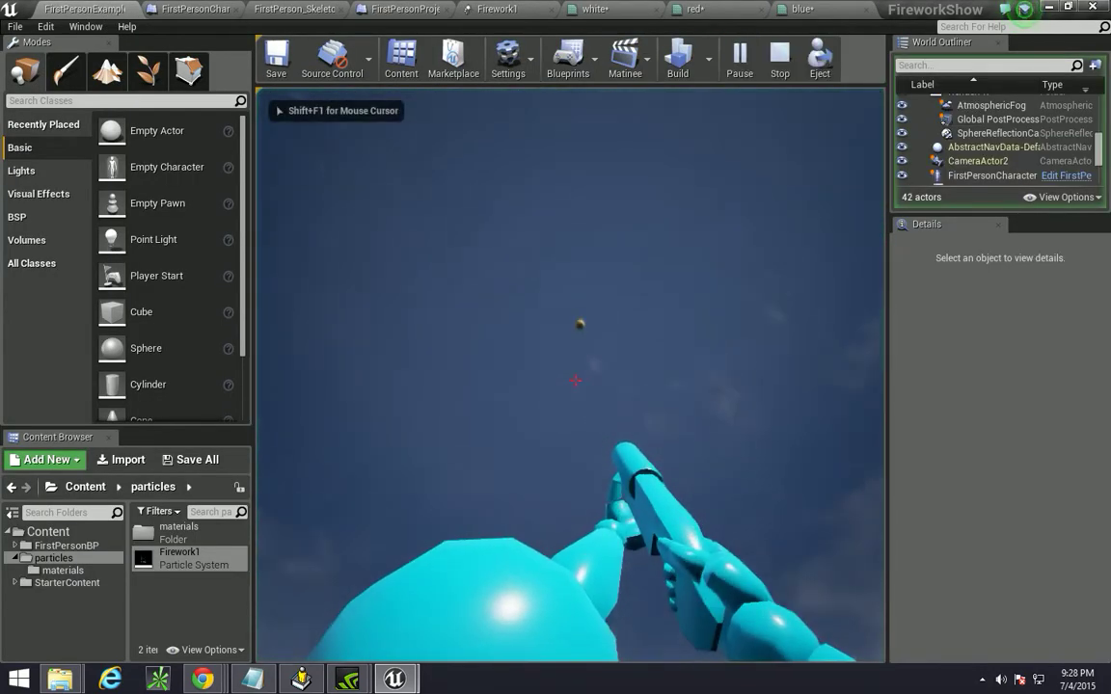
left_click(576, 380)
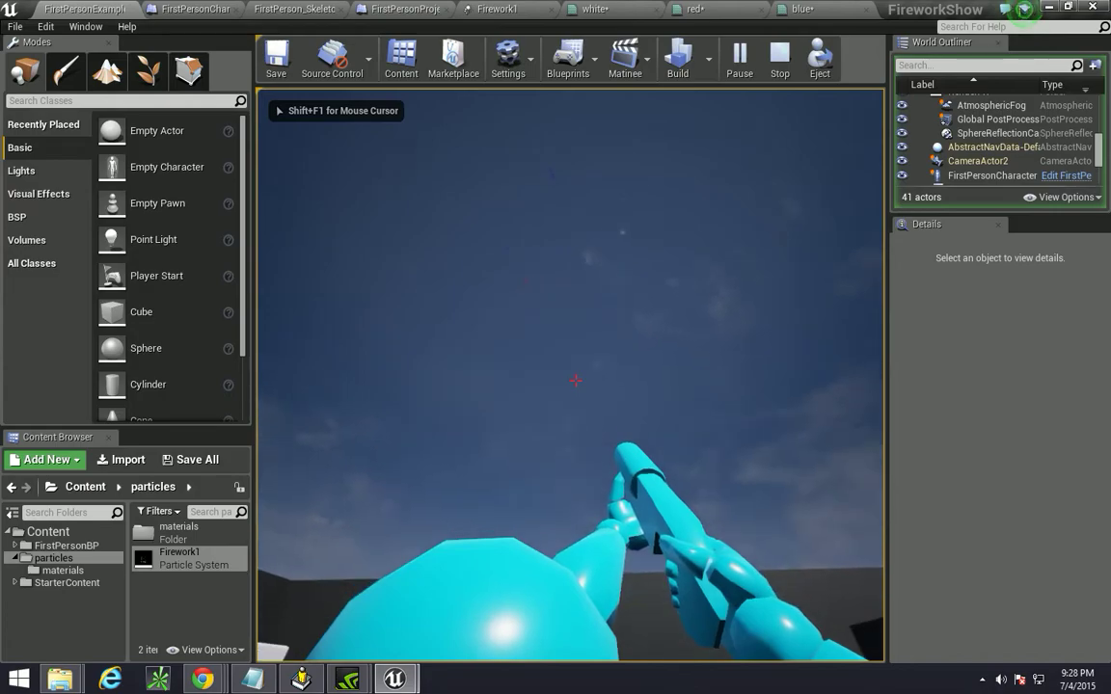
left_click(576, 379)
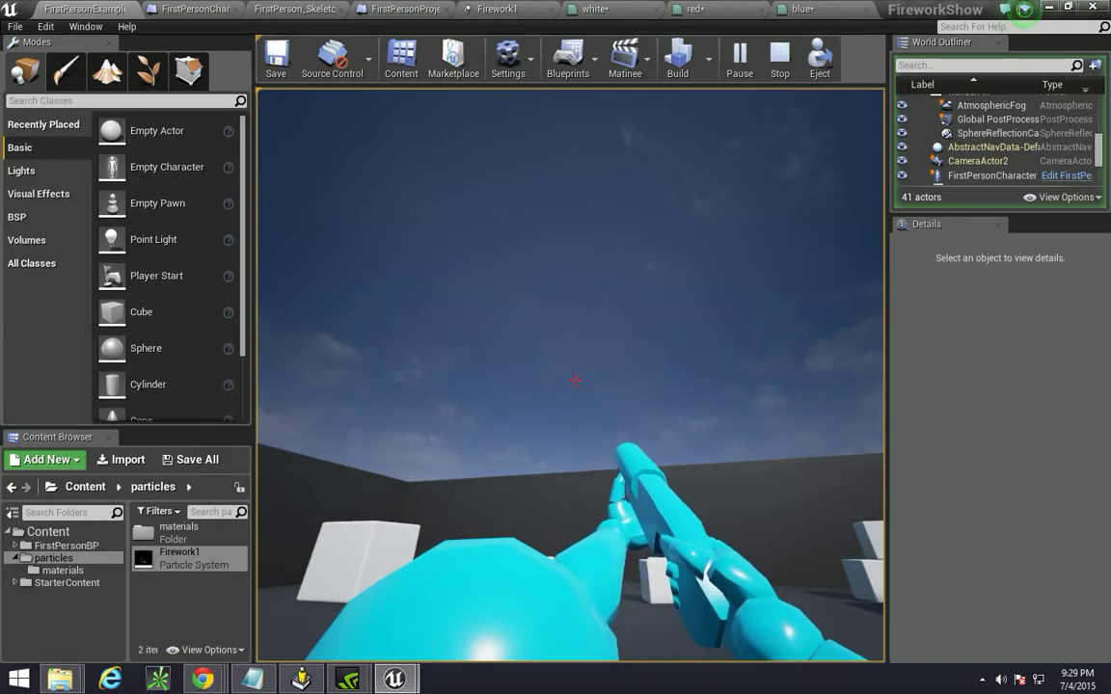
key("Escape")
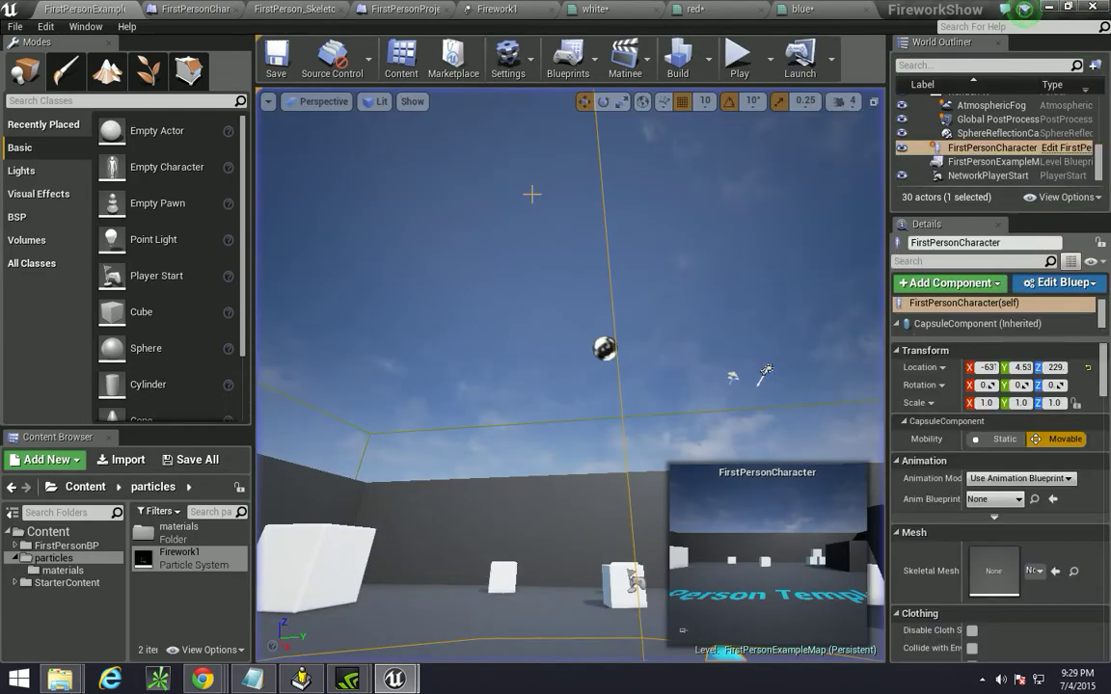
In the FirstPersonProjectile graph, marquee-select the Sphere and Get World Location/Rotation nodes and move them lower.
left_click(496, 8)
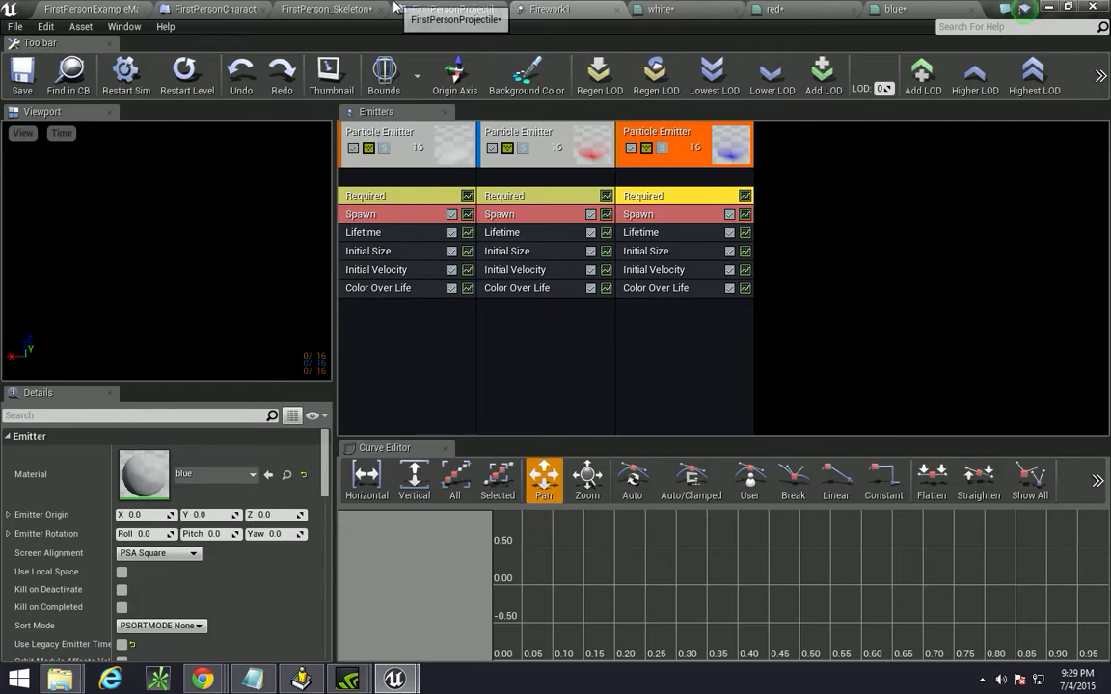
left_click(453, 8)
right_click_drag(498, 489, 554, 478)
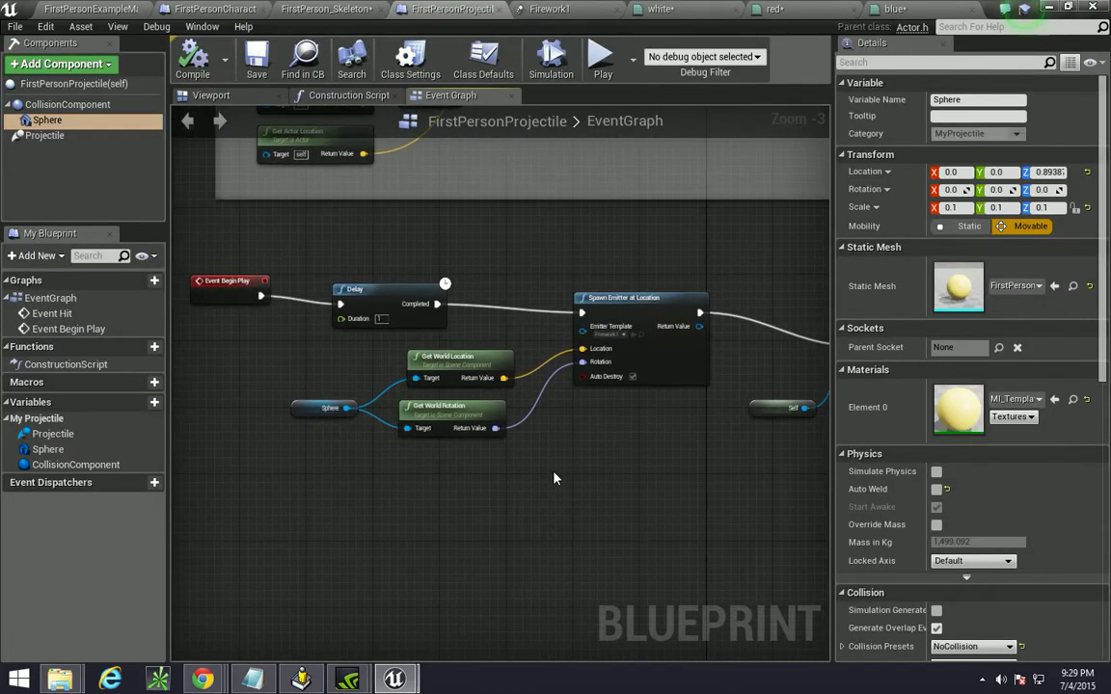
left_click_drag(292, 396, 495, 470)
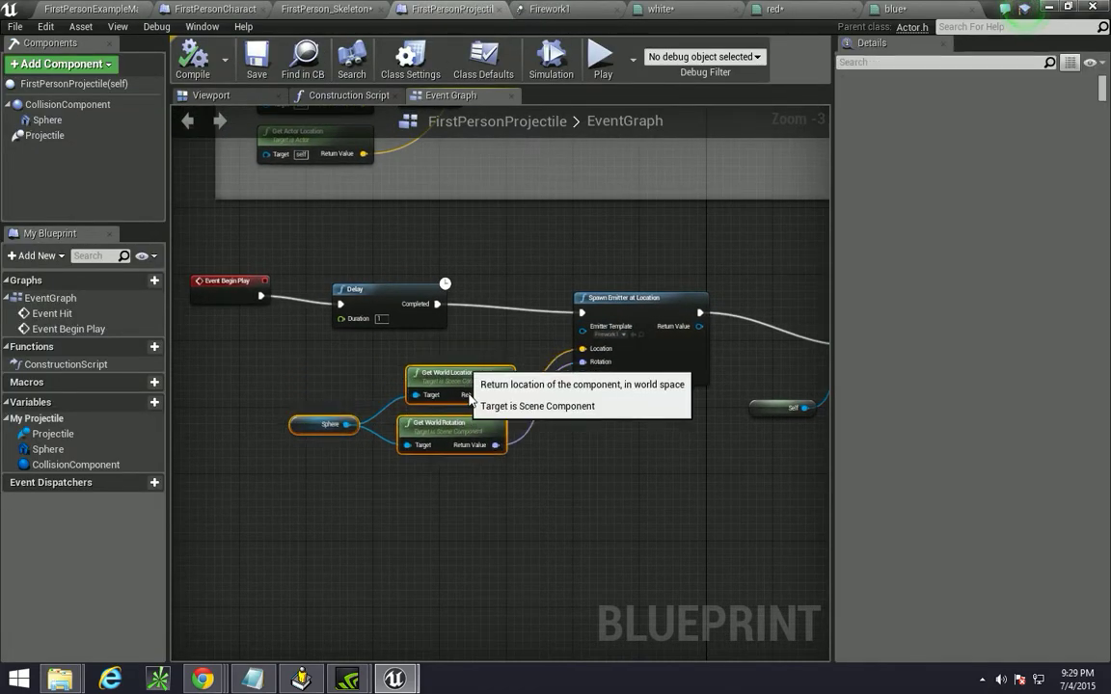
left_click_drag(464, 362, 489, 461)
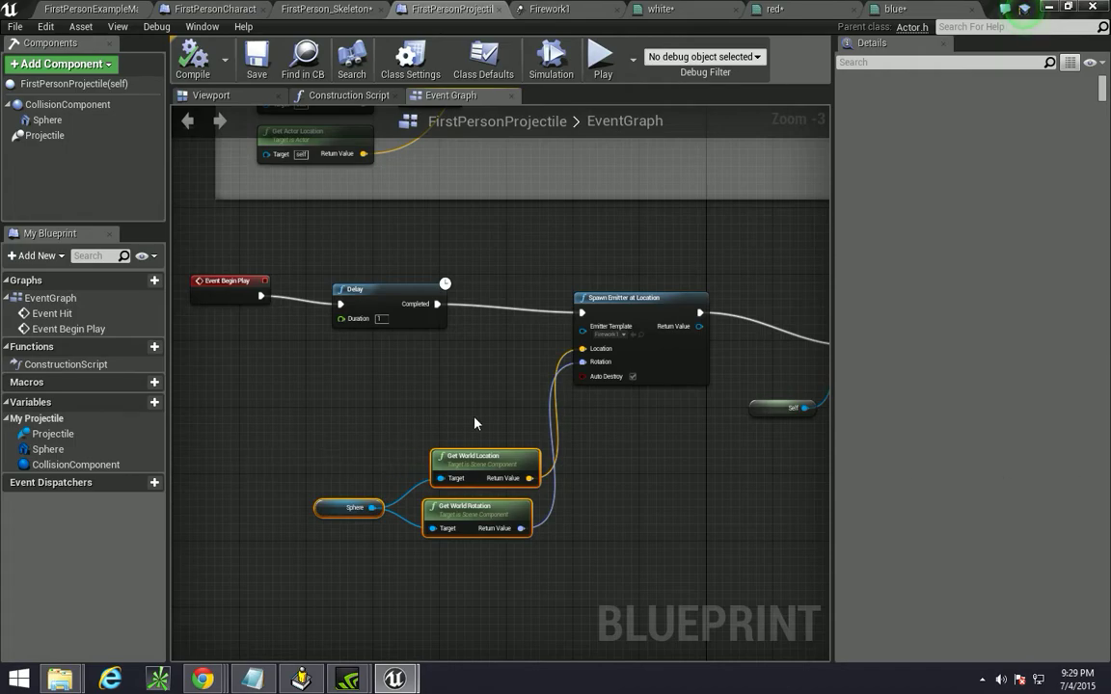
Bring the Destroy Actor, Event Begin Play and Delay nodes into view and select the latter two.
right_click_drag(582, 378, 538, 401)
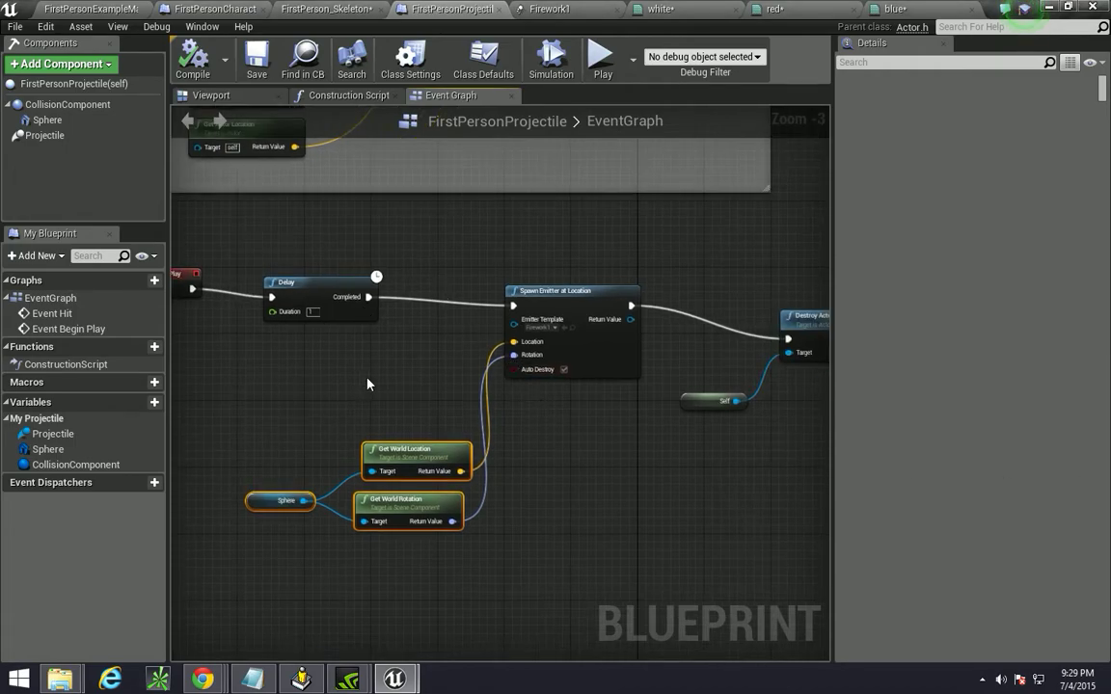
right_click_drag(323, 391, 568, 402)
left_click_drag(376, 256, 387, 329)
Shift Event Begin Play and Delay left and add a Switch on Int from Delay's Completed output.
right_click_drag(607, 367, 458, 365)
right_click_drag(442, 294, 518, 291)
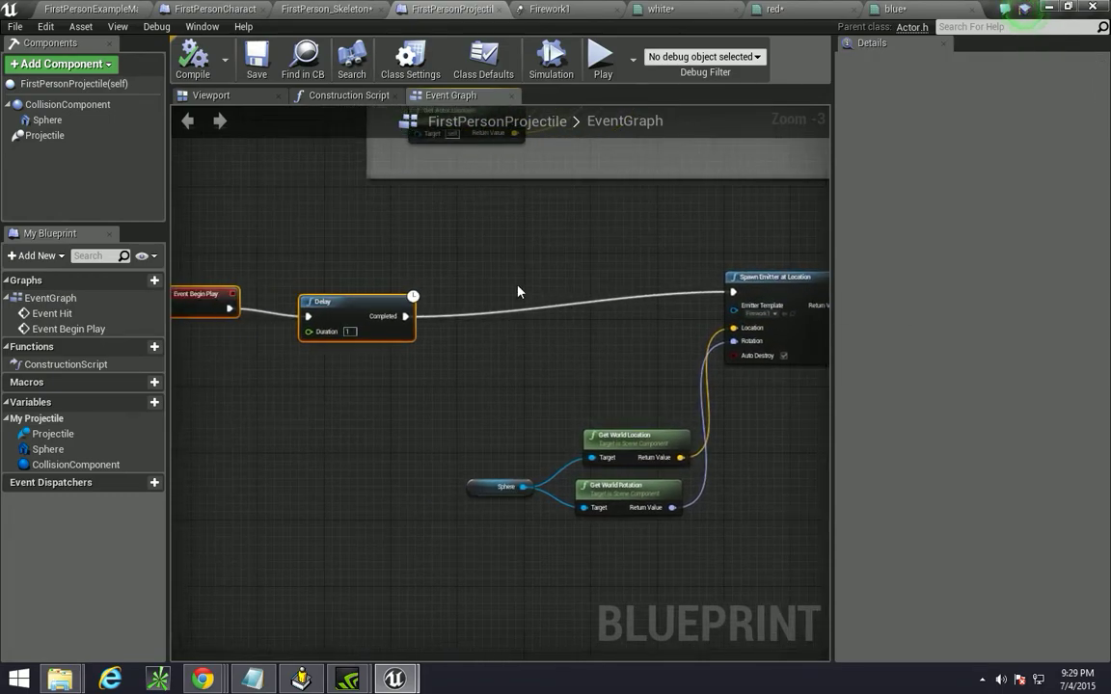
left_click_drag(405, 316, 516, 310)
type("switch")
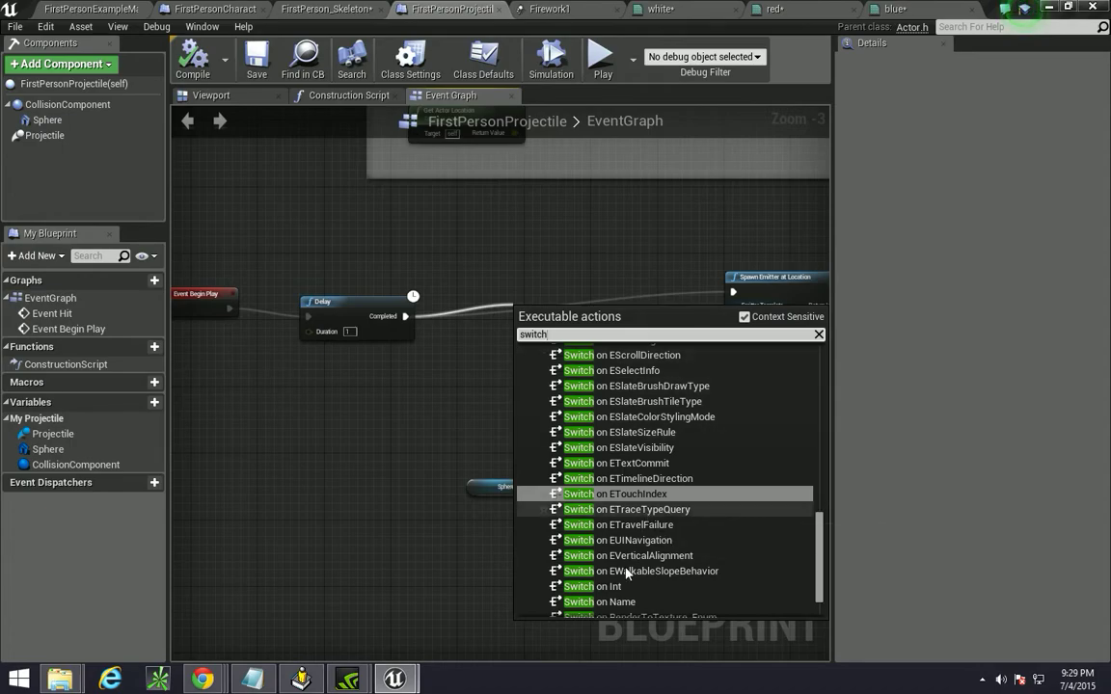
left_click(618, 590)
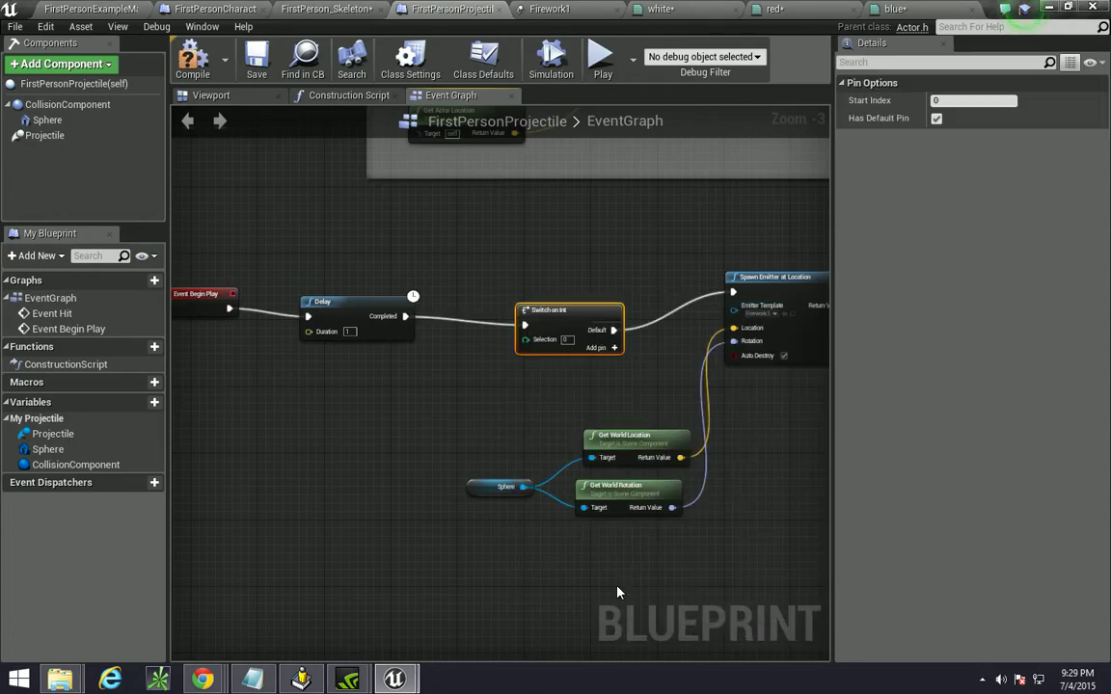
right_click_drag(494, 428, 516, 432)
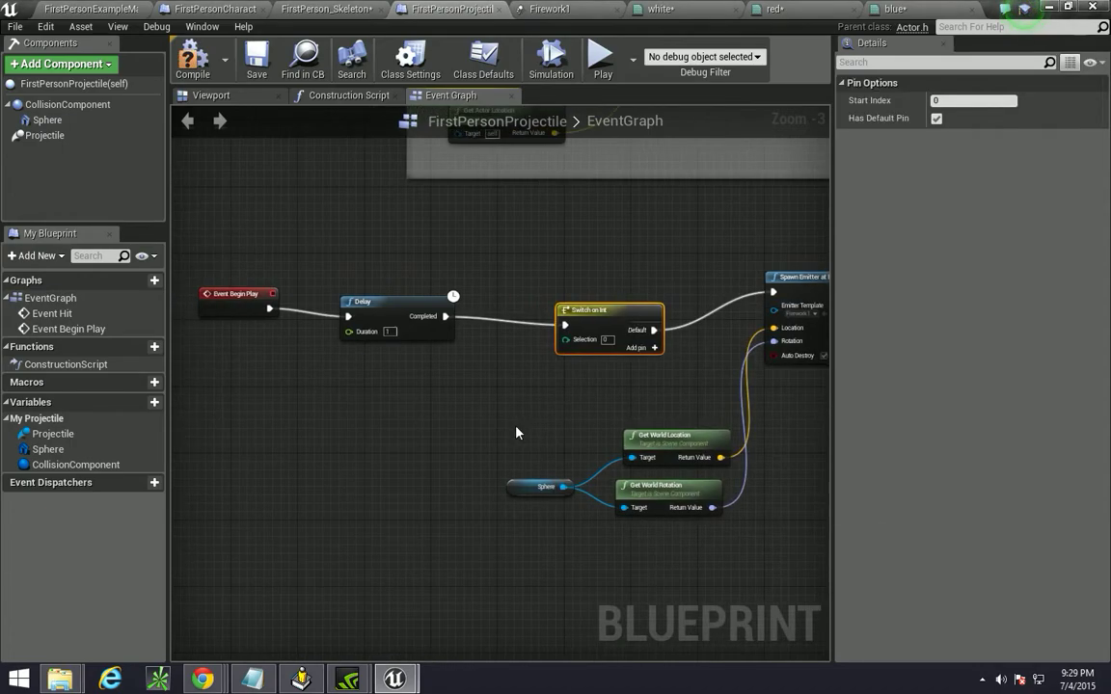
right_click(406, 420)
Add a Random Integer in Range node by searching 'rand' in the graph.
type("rand")
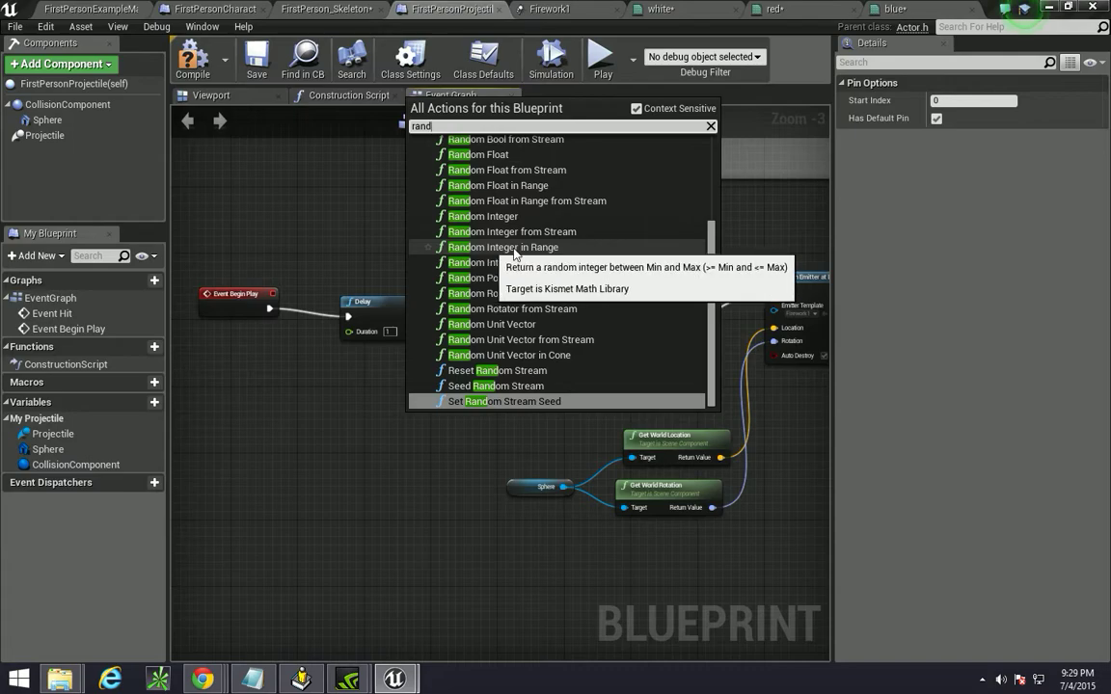
left_click(544, 248)
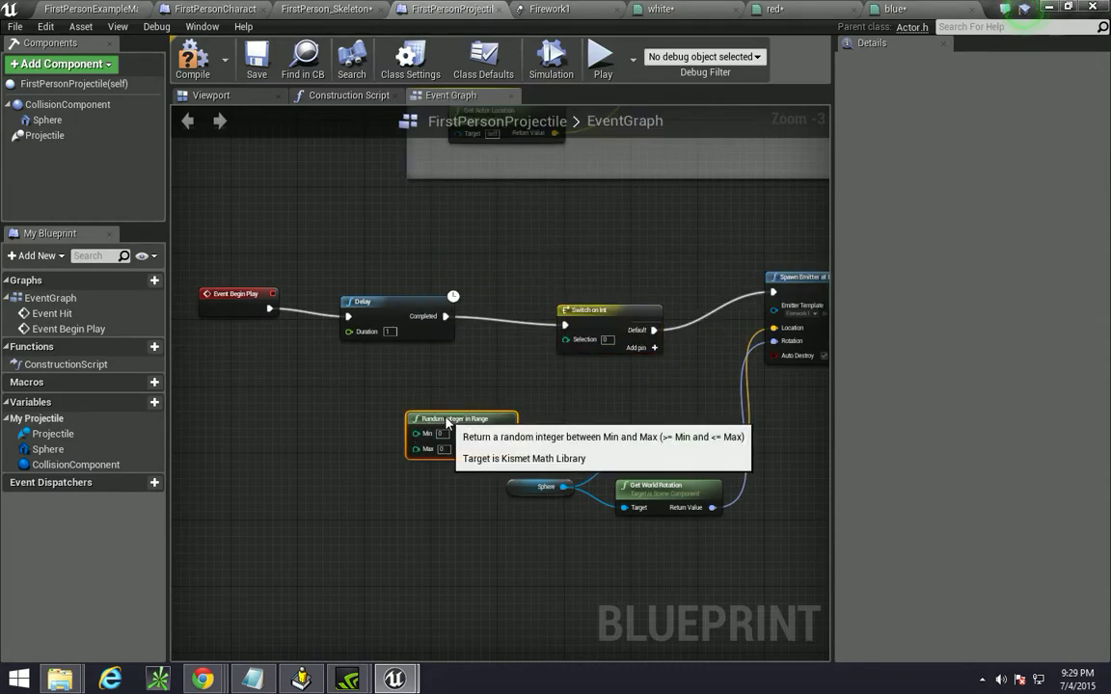
left_click_drag(421, 426, 395, 409)
Add output pins 0, 1 and 2 to the Switch on Int node.
right_click_drag(637, 366, 511, 338)
scroll(510, 338, "up", 2)
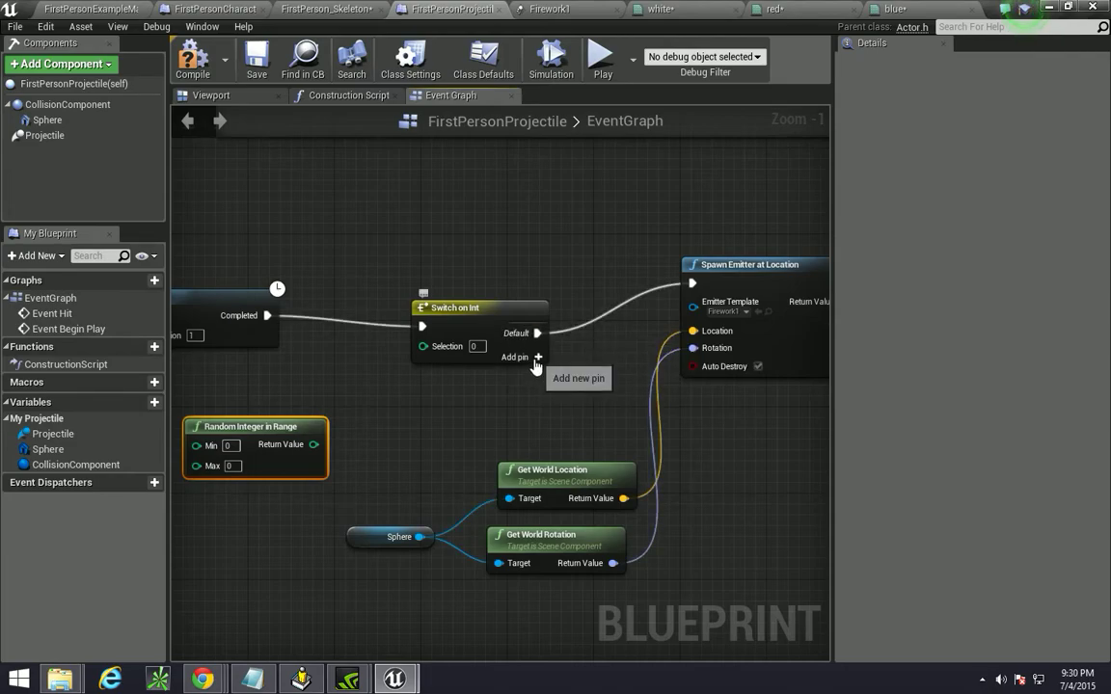
left_click(537, 375)
left_click(535, 375)
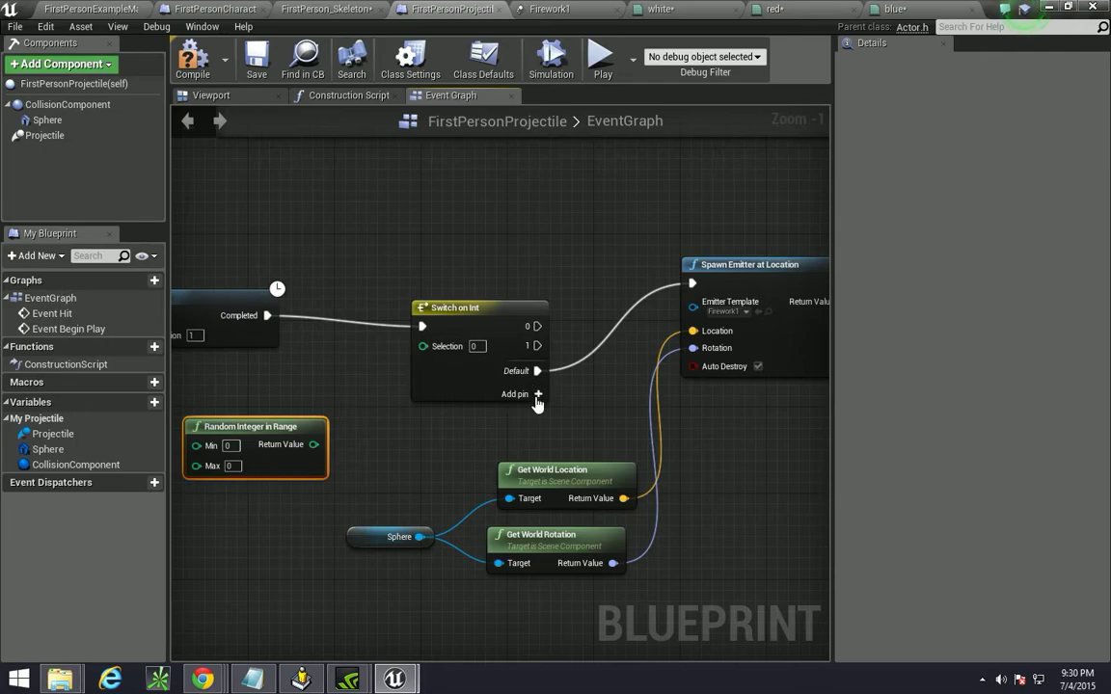
left_click(537, 397)
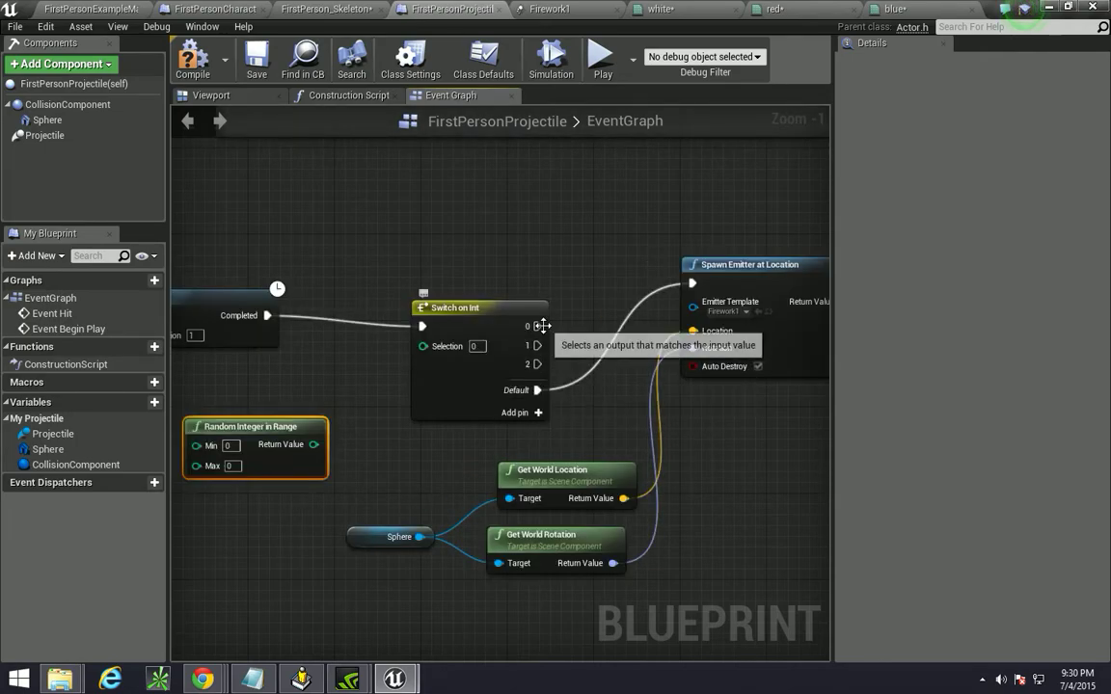
Remove the Switch on Int Default execution pin and its link to Spawn Emitter.
right_click(515, 391)
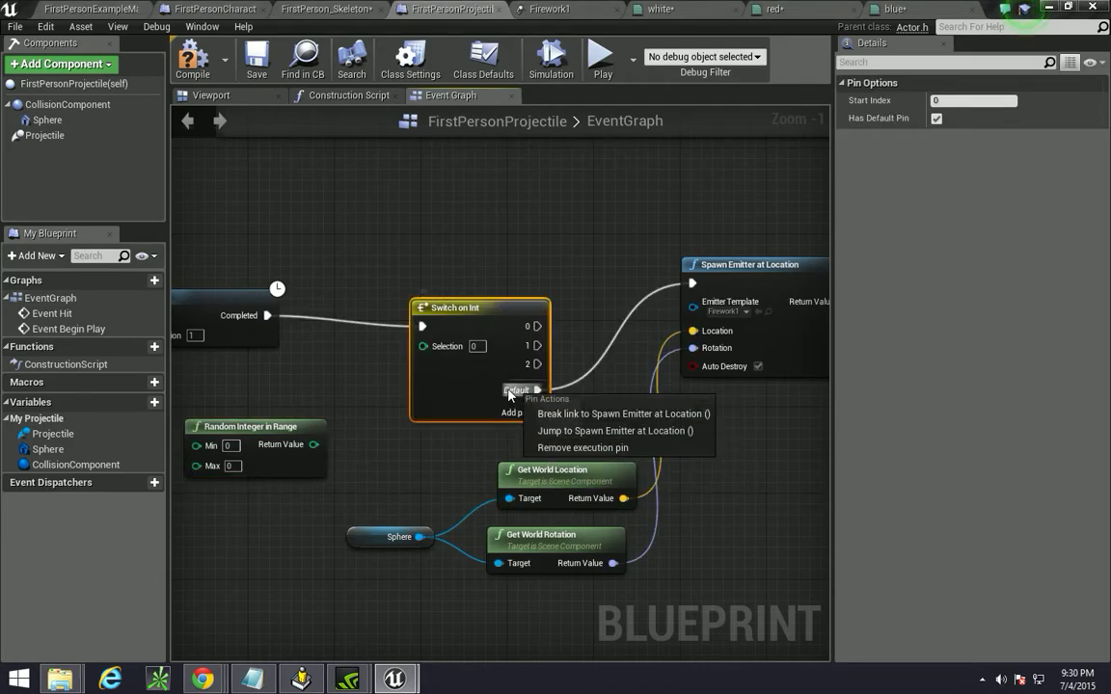
right_click(511, 394)
left_click(550, 444)
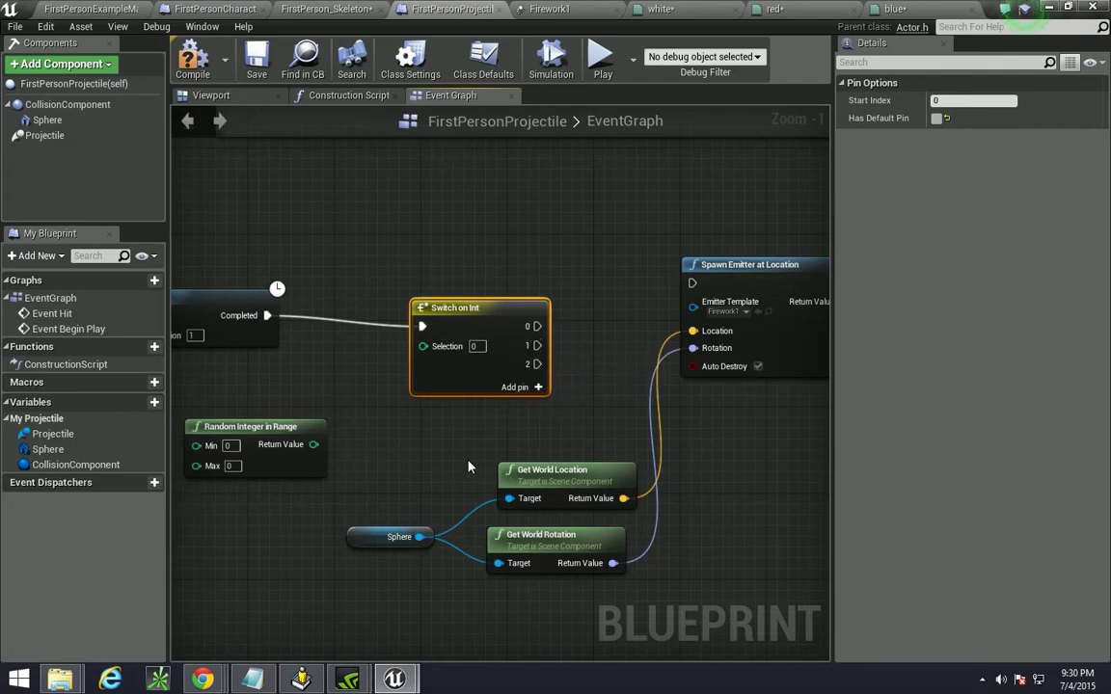
right_click_drag(469, 467, 603, 417)
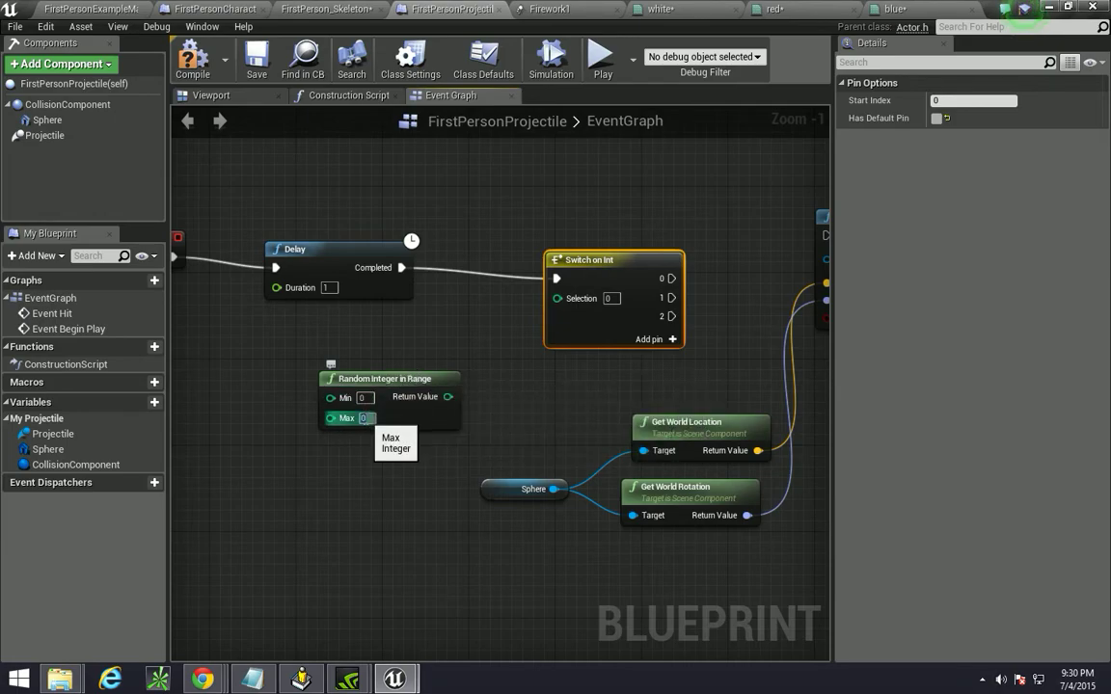
Set Random Integer in Range Max to 2 and connect its Return Value to Switch Selection.
left_click(365, 418)
type("2")
left_click(378, 378)
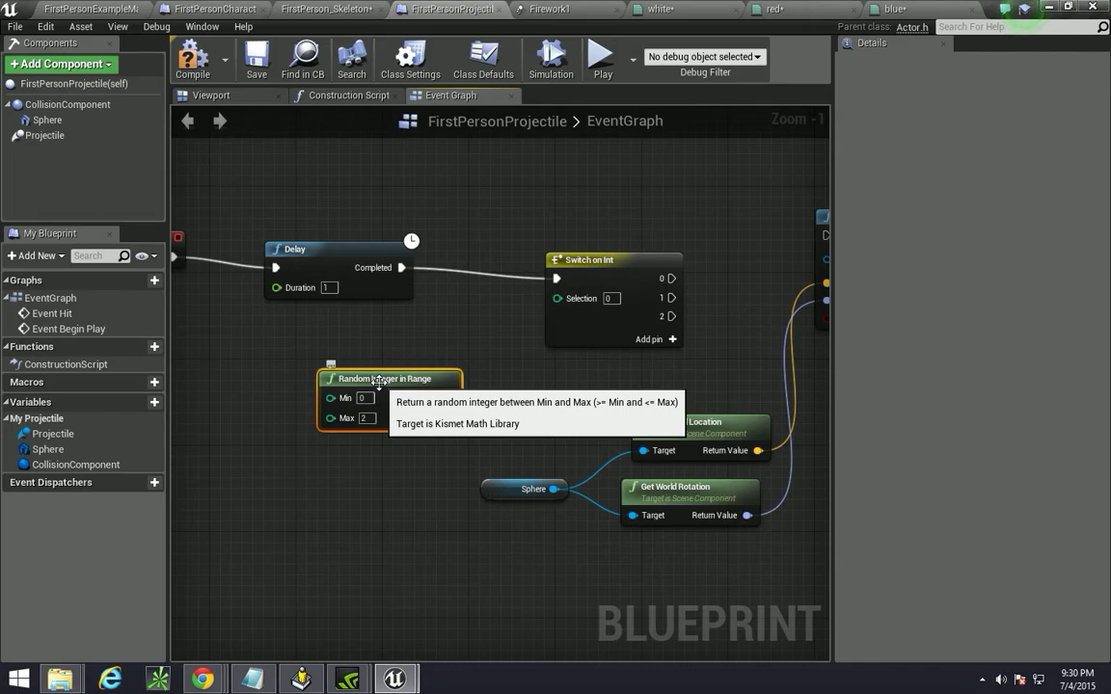
left_click_drag(447, 396, 559, 300)
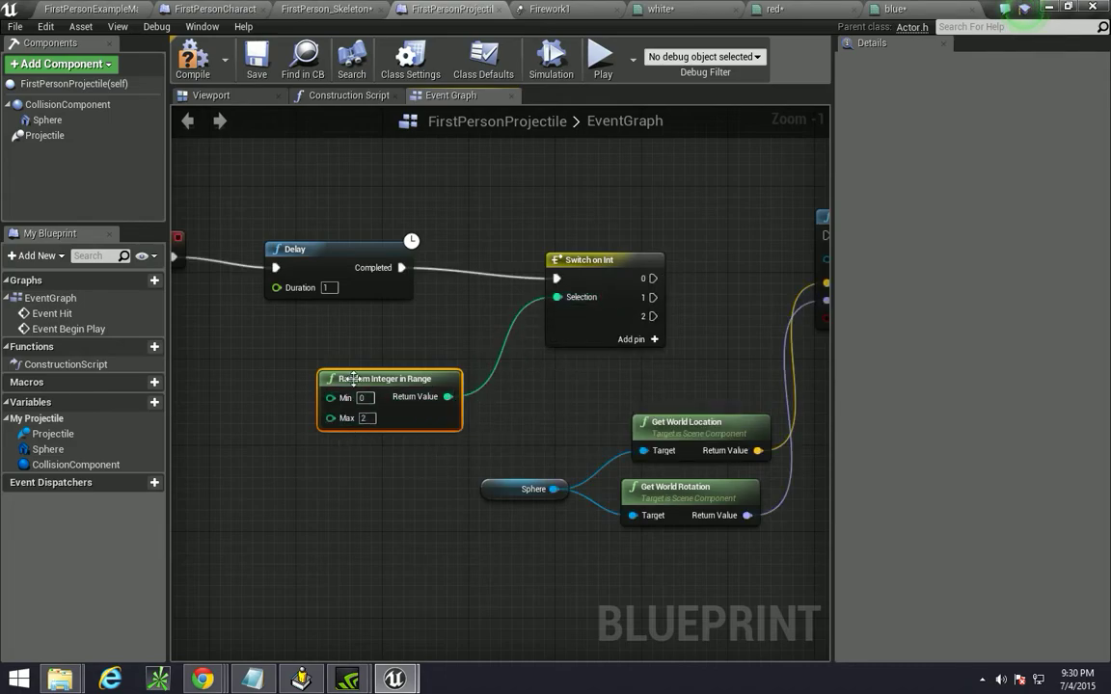
Connect Switch on Int output 0 to Spawn Emitter at Location's exec input.
right_click_drag(381, 429, 230, 439)
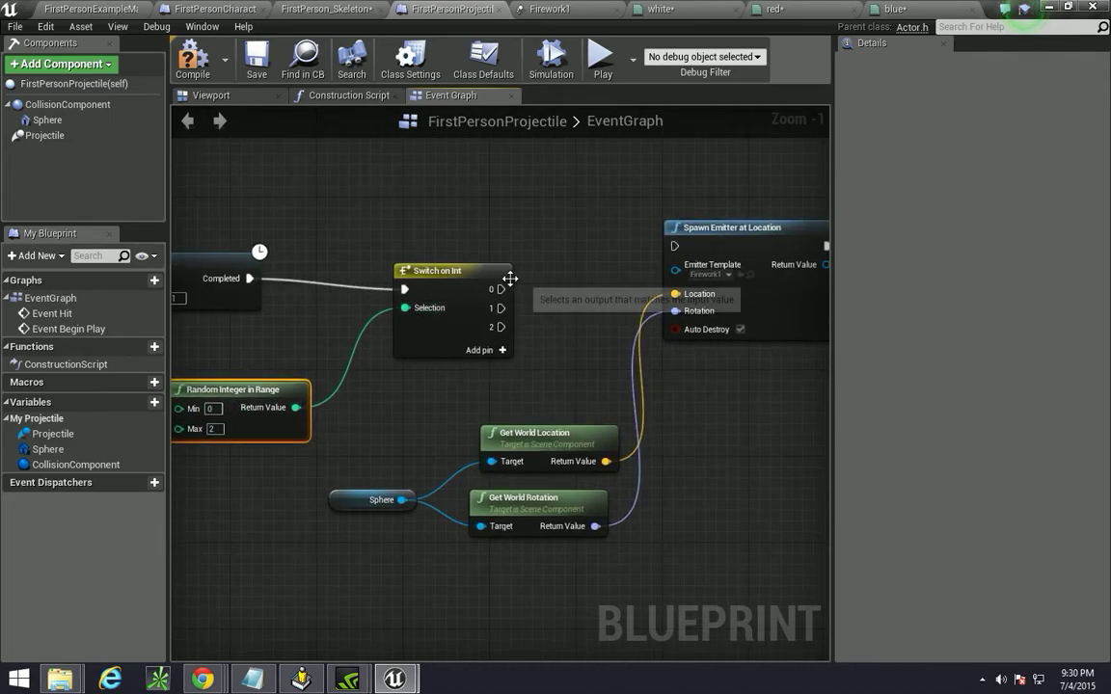
right_click_drag(502, 289, 405, 263)
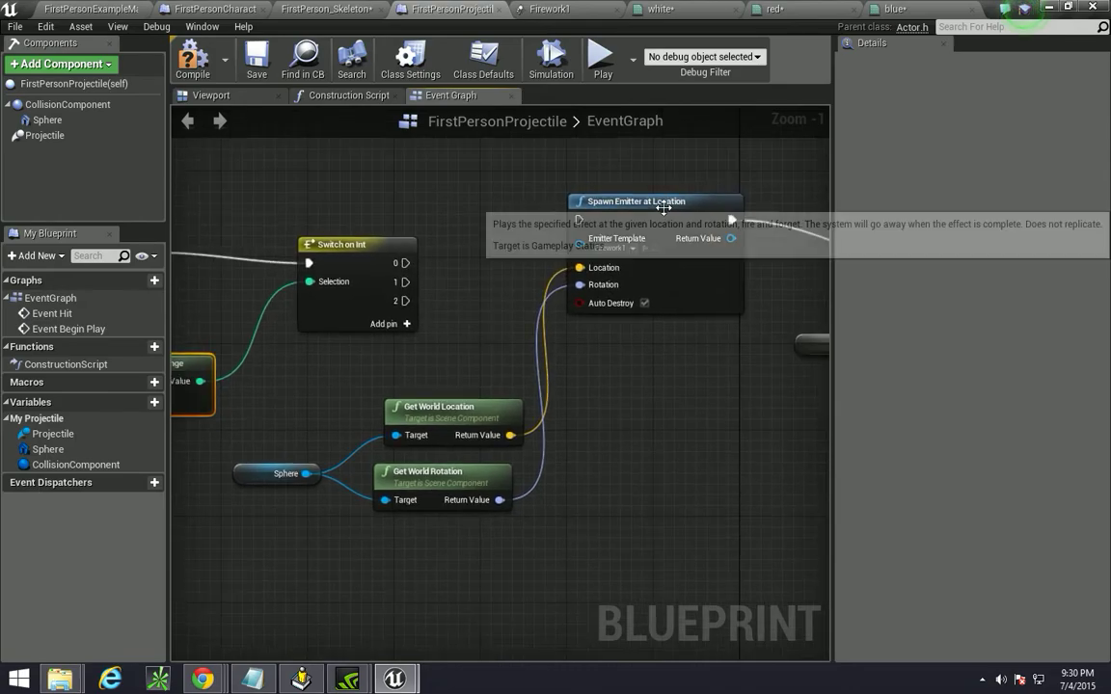
left_click_drag(403, 262, 579, 220)
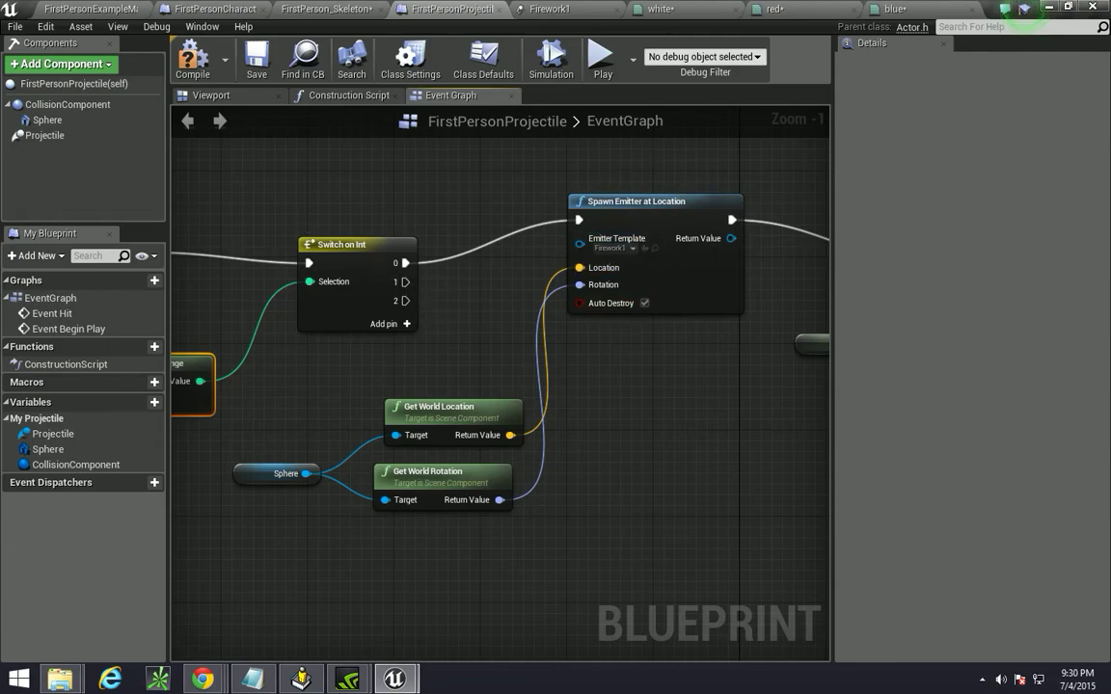
right_click_drag(592, 281, 486, 260)
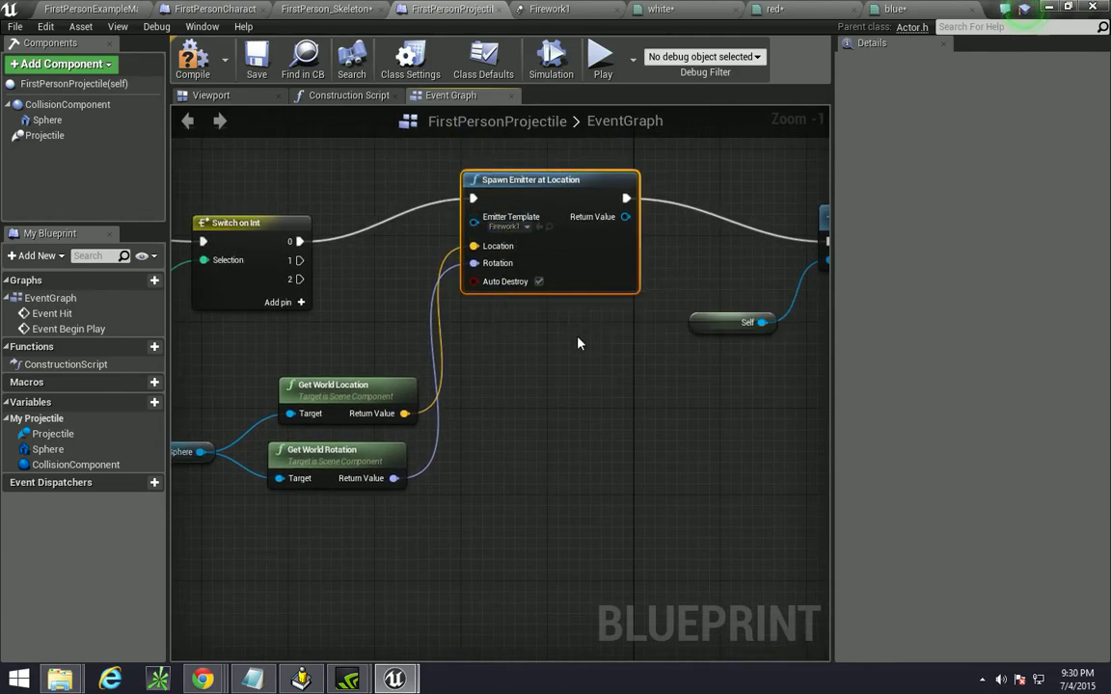
Paste two Spawn Emitter copies, wire case 1, sphere locations, and keep Firework1 template.
key("ctrl+v")
key("ctrl+v")
left_click_drag(602, 383, 518, 331)
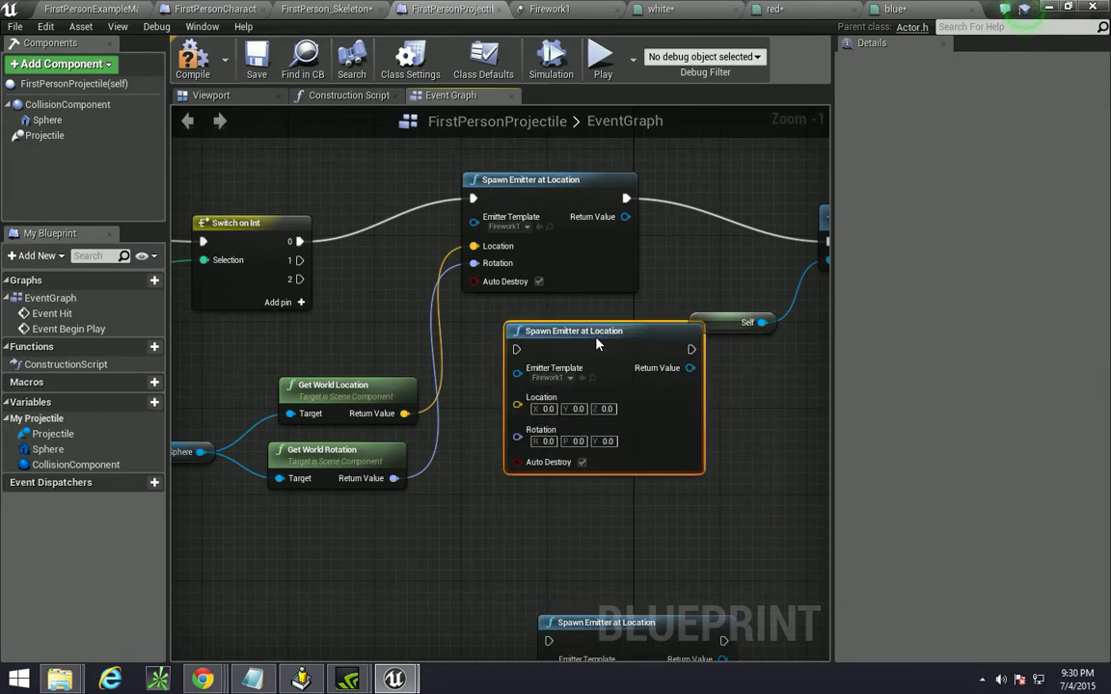
left_click_drag(594, 626, 536, 493)
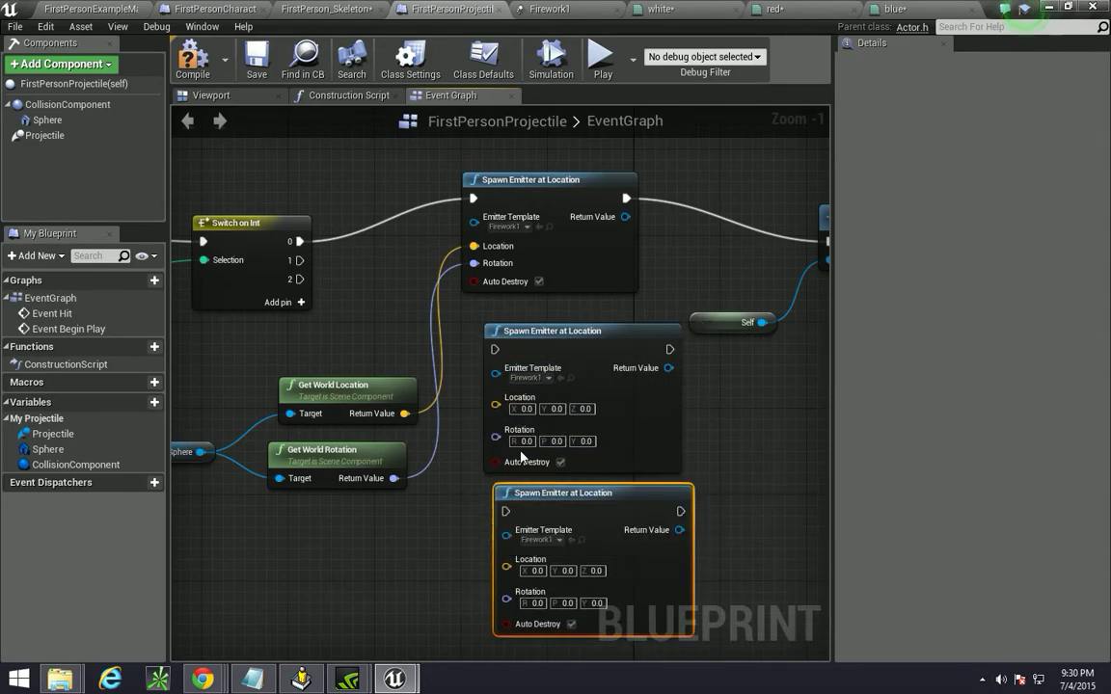
left_click_drag(296, 260, 505, 511)
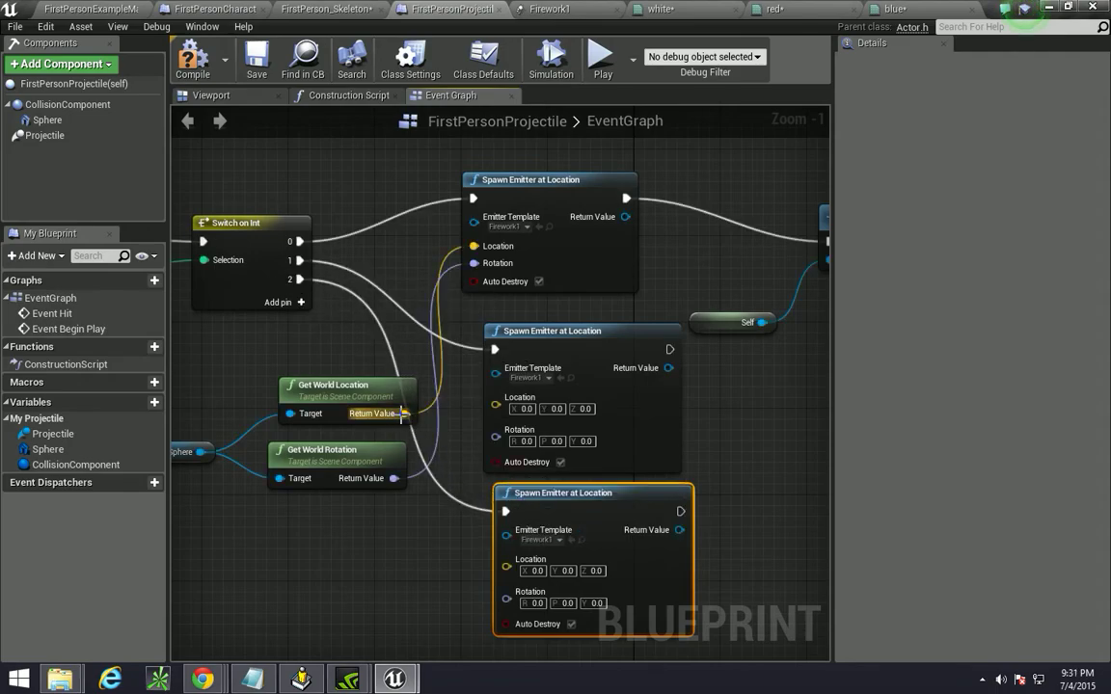
left_click_drag(405, 412, 507, 565)
left_click_drag(394, 479, 494, 415)
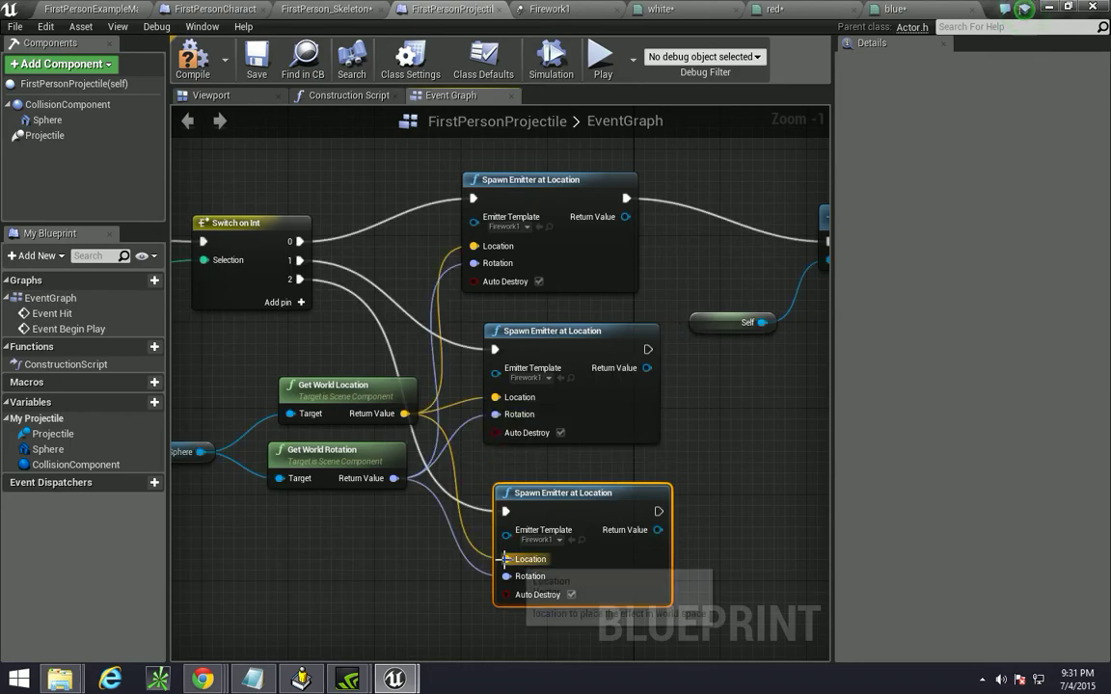
left_click(540, 377)
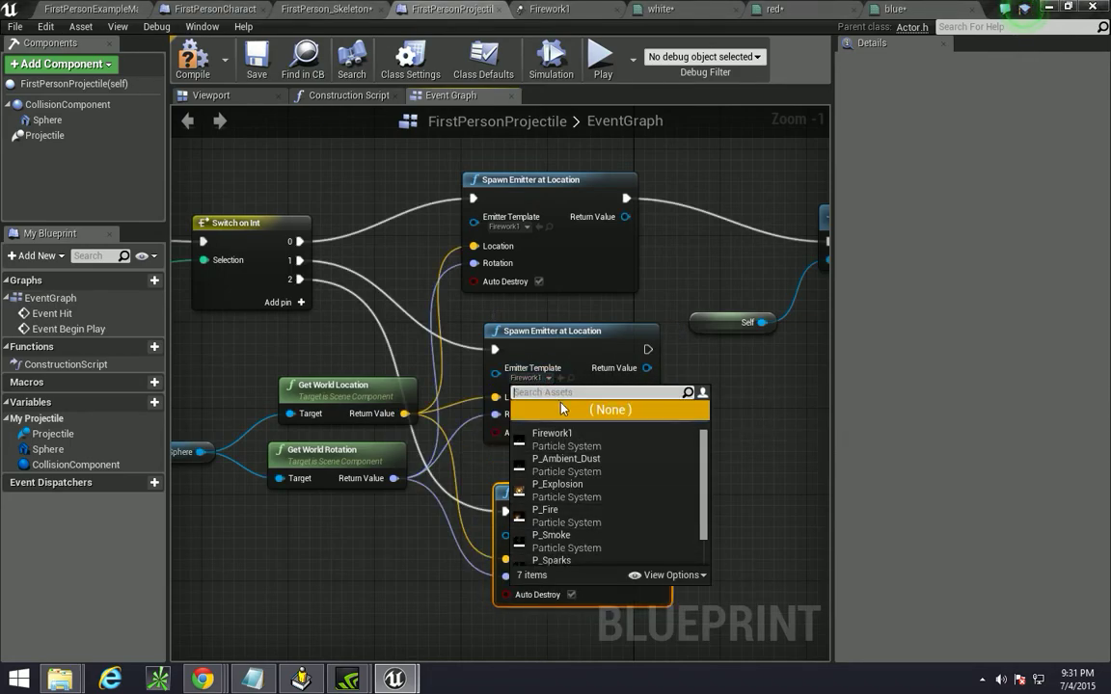
left_click(570, 332)
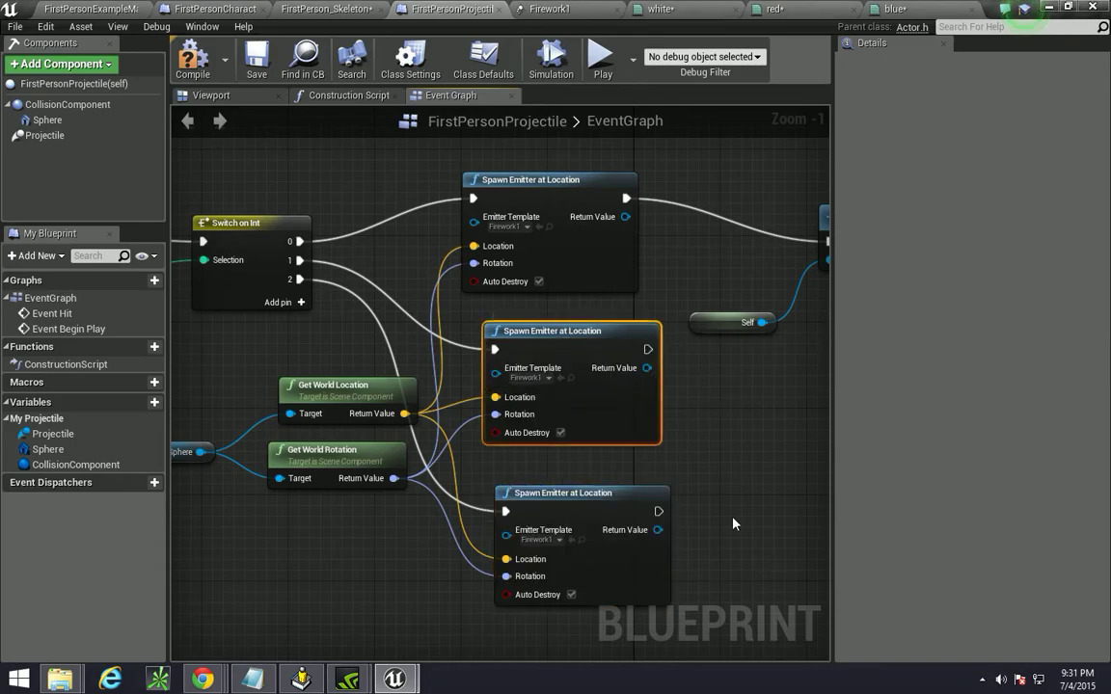
Route both new emitters into Destroy Actor, compile the blueprint, and select all nodes.
right_click_drag(733, 523, 699, 488)
right_click_drag(607, 413, 458, 457)
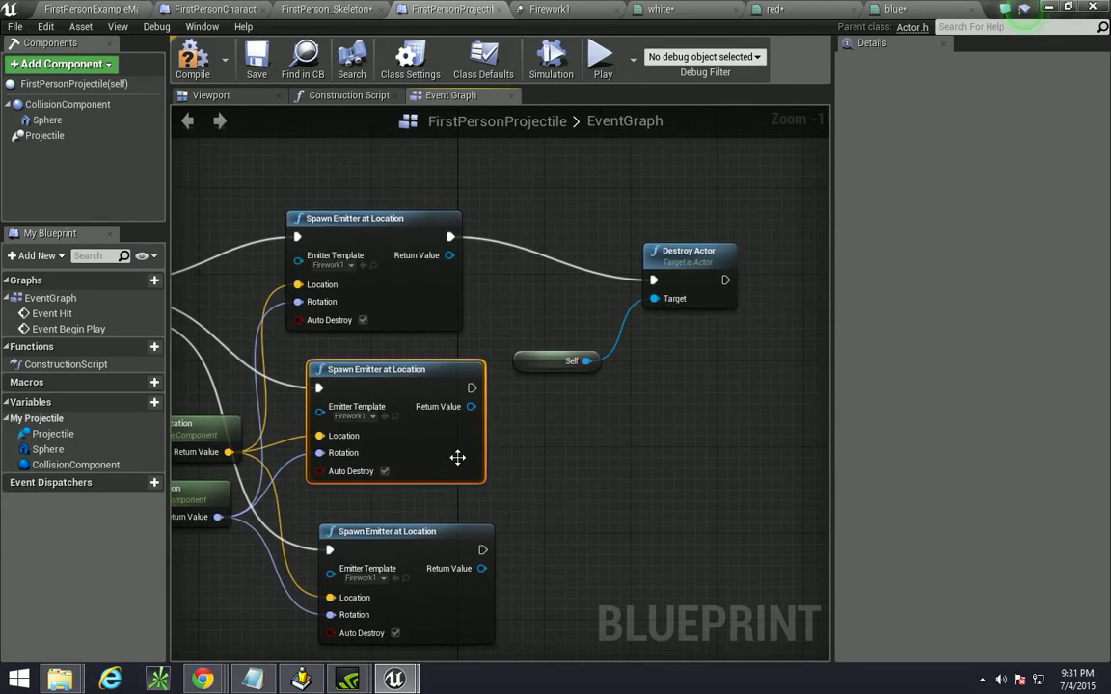
left_click_drag(472, 388, 654, 280)
left_click_drag(481, 556, 654, 281)
left_click(188, 59)
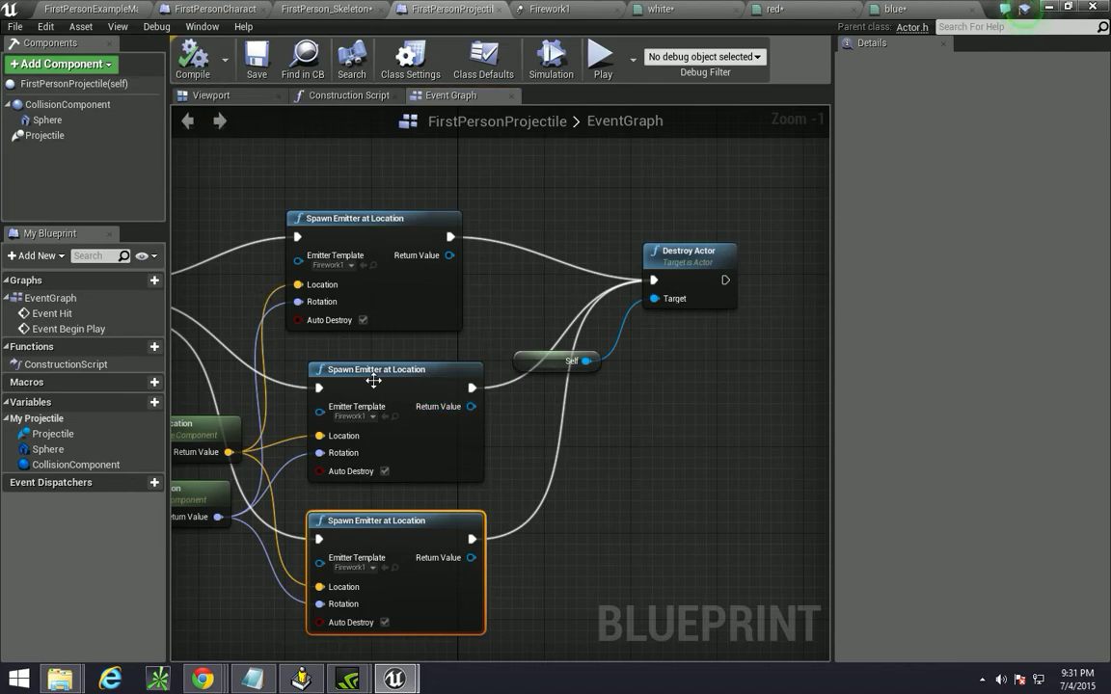
right_click_drag(531, 453, 694, 449)
right_click_drag(205, 222, 292, 216)
left_click_drag(263, 154, 636, 564)
left_click(92, 9)
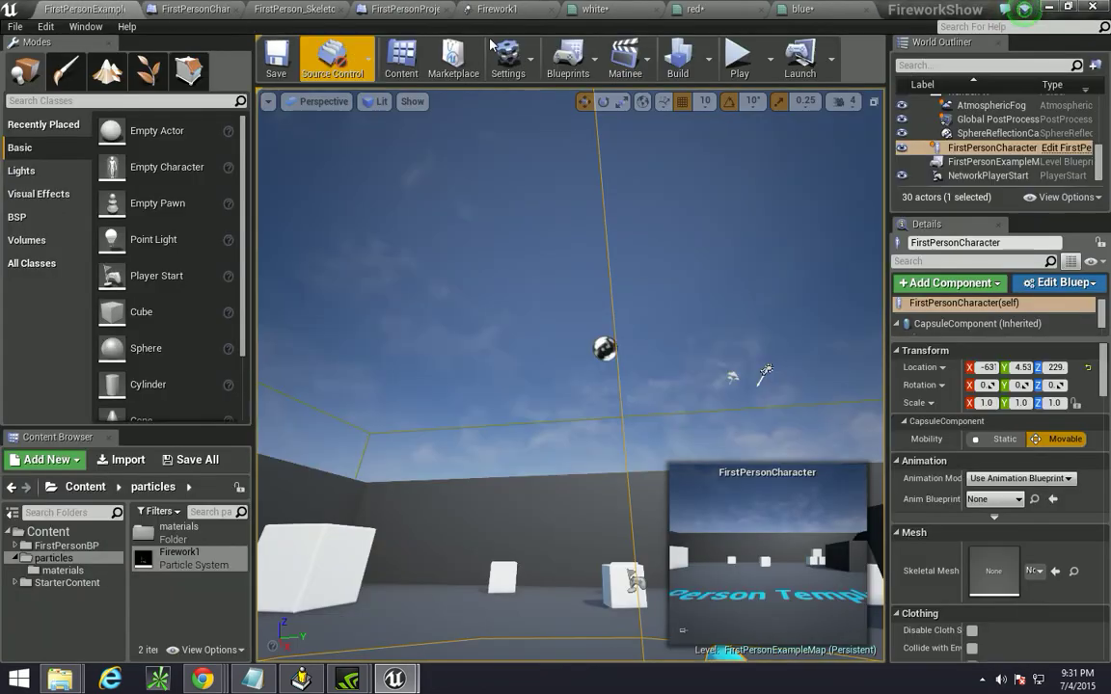
key("alt+p")
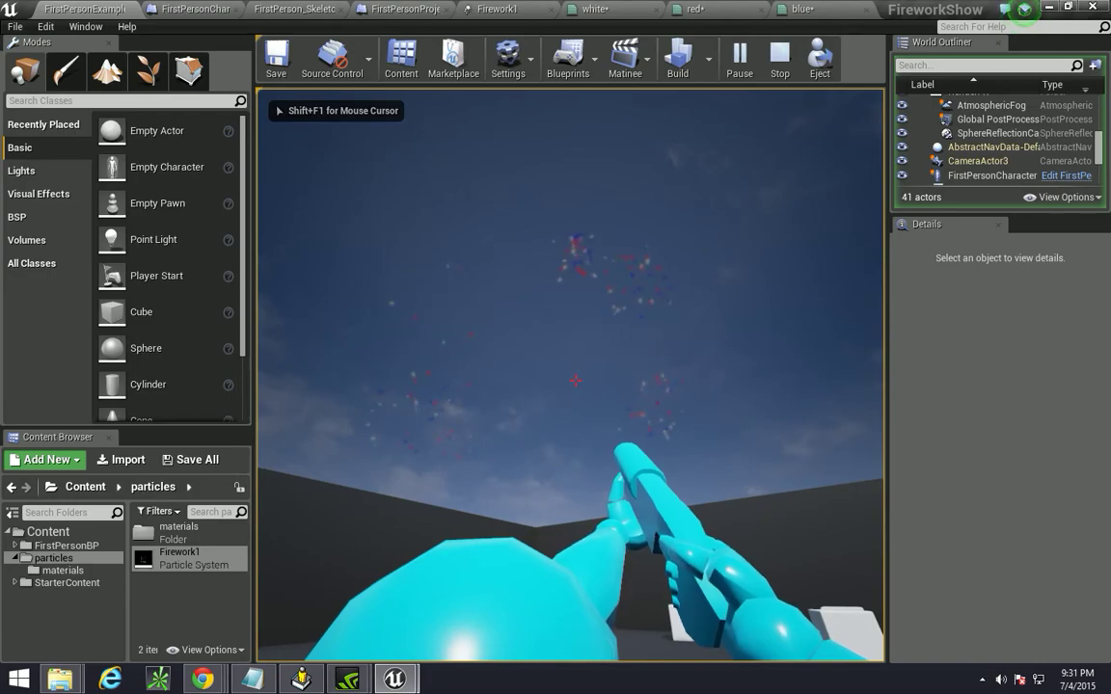
left_click(575, 379)
left_click(576, 379)
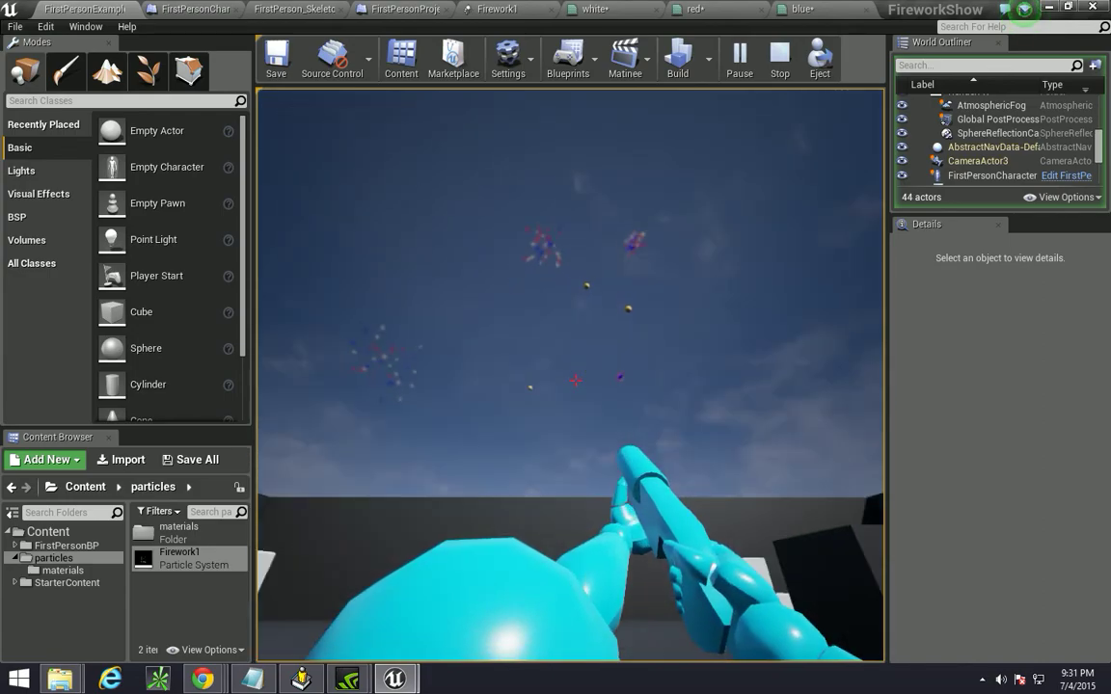
key("Escape")
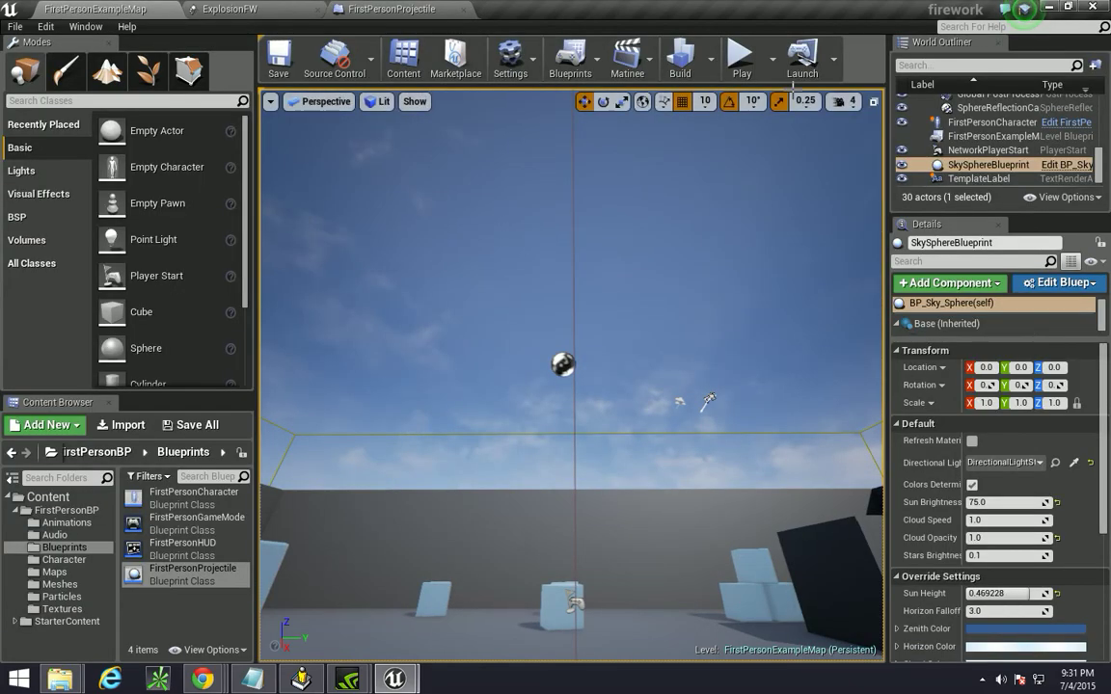
Play FirstPersonExampleMap and fire eleven projectiles skyward to see red, white and blue fireworks.
left_click(740, 59)
left_click(576, 380)
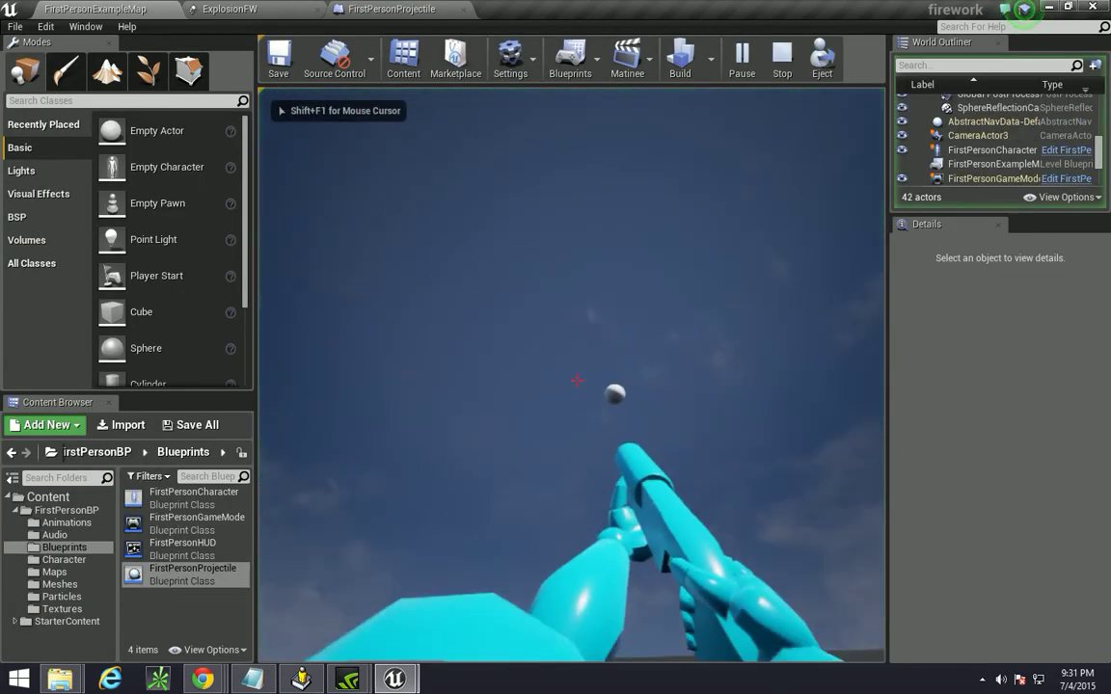
left_click(577, 379)
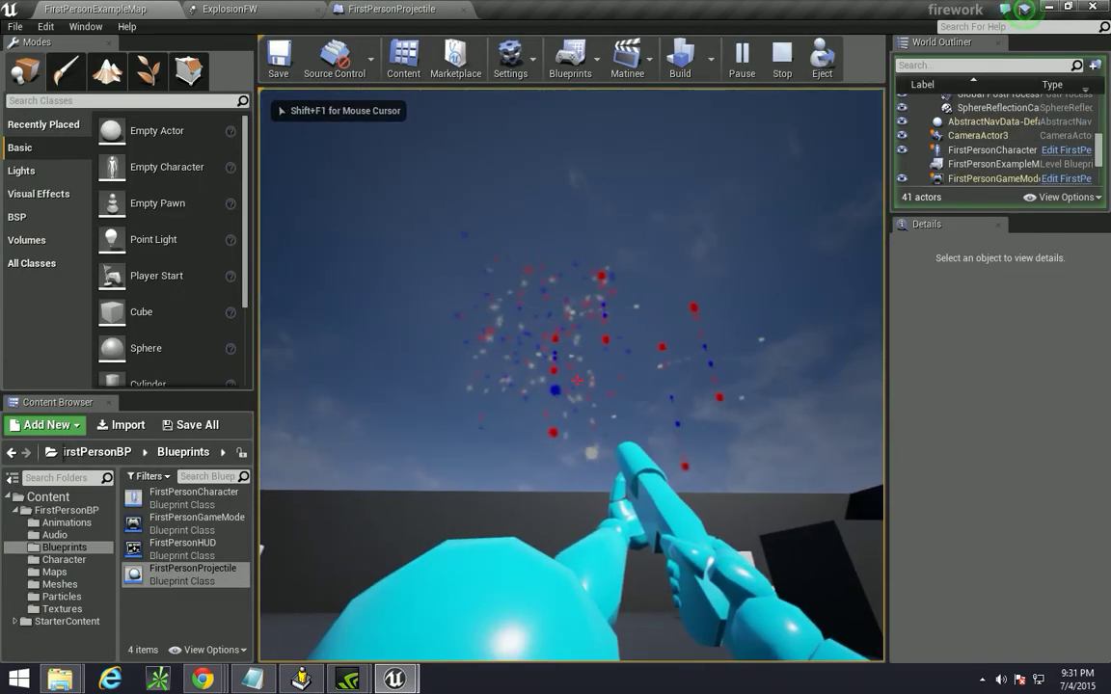
left_click(577, 380)
left_click(577, 380)
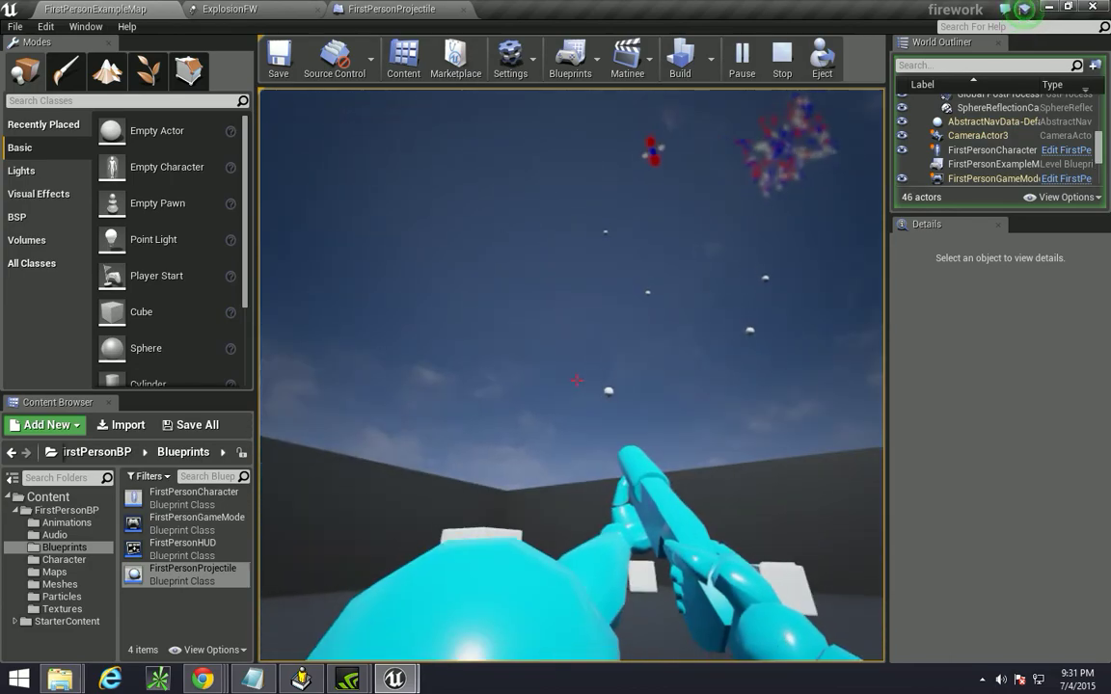
left_click(576, 379)
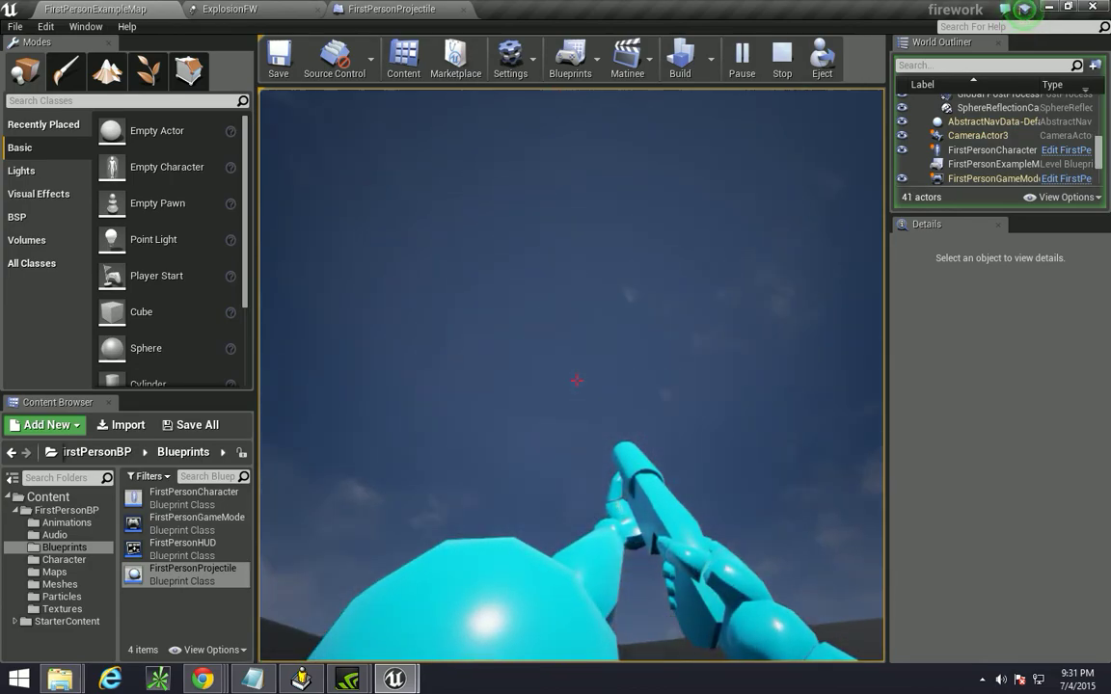
left_click(577, 380)
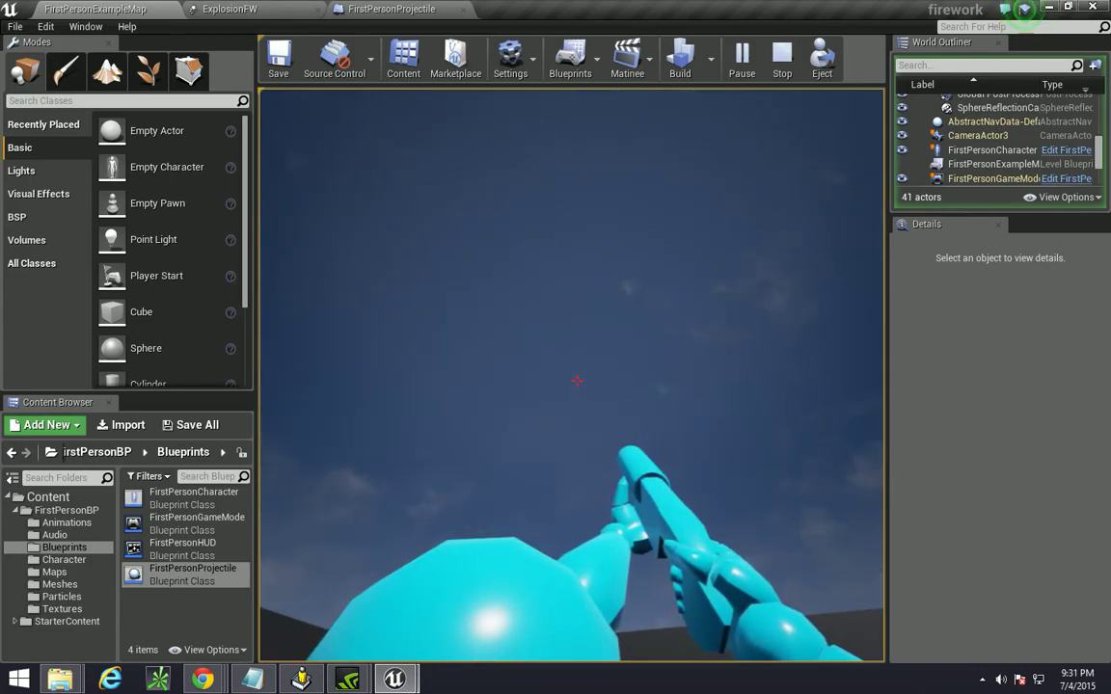
left_click(577, 380)
left_click(577, 380)
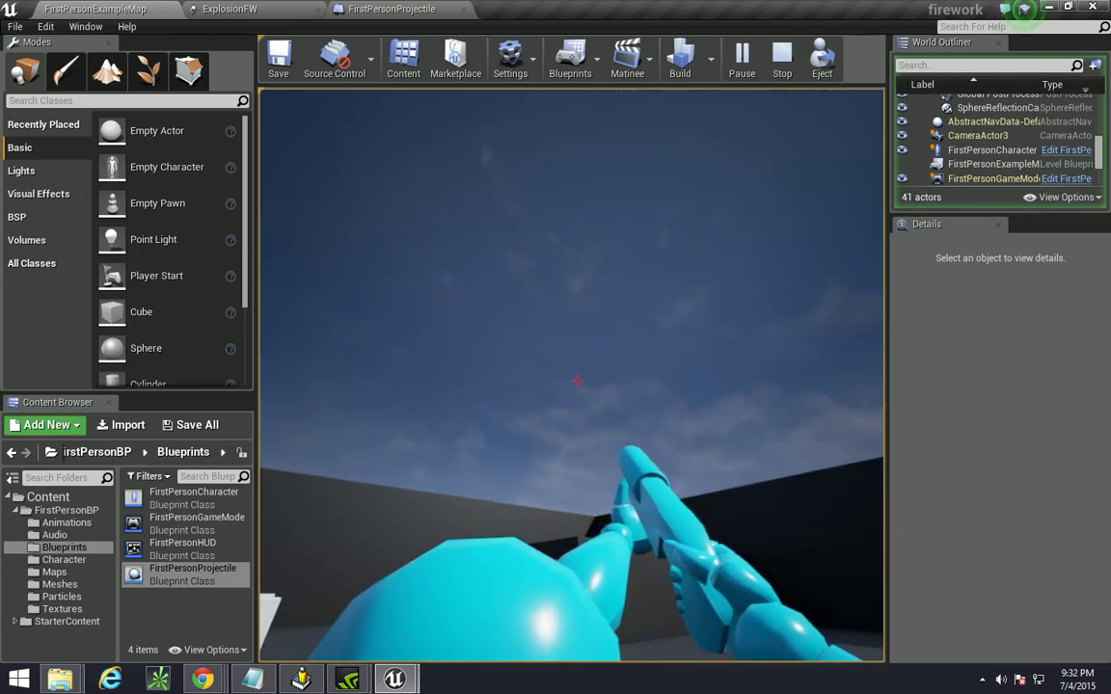
left_click(576, 380)
left_click(576, 380)
left_click(577, 380)
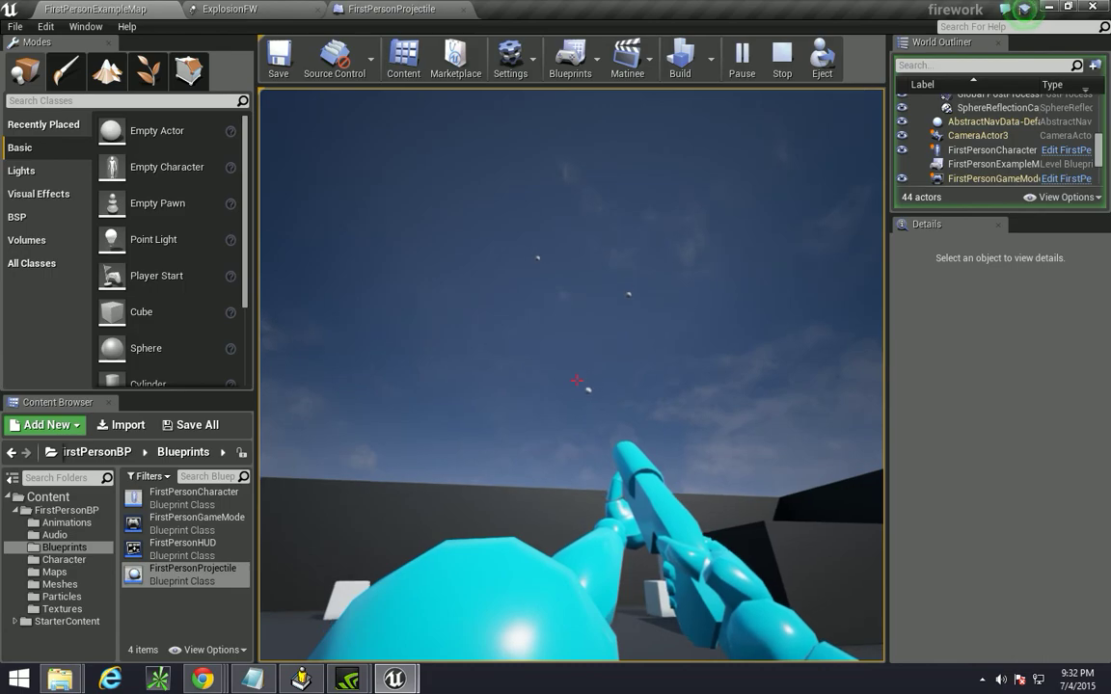